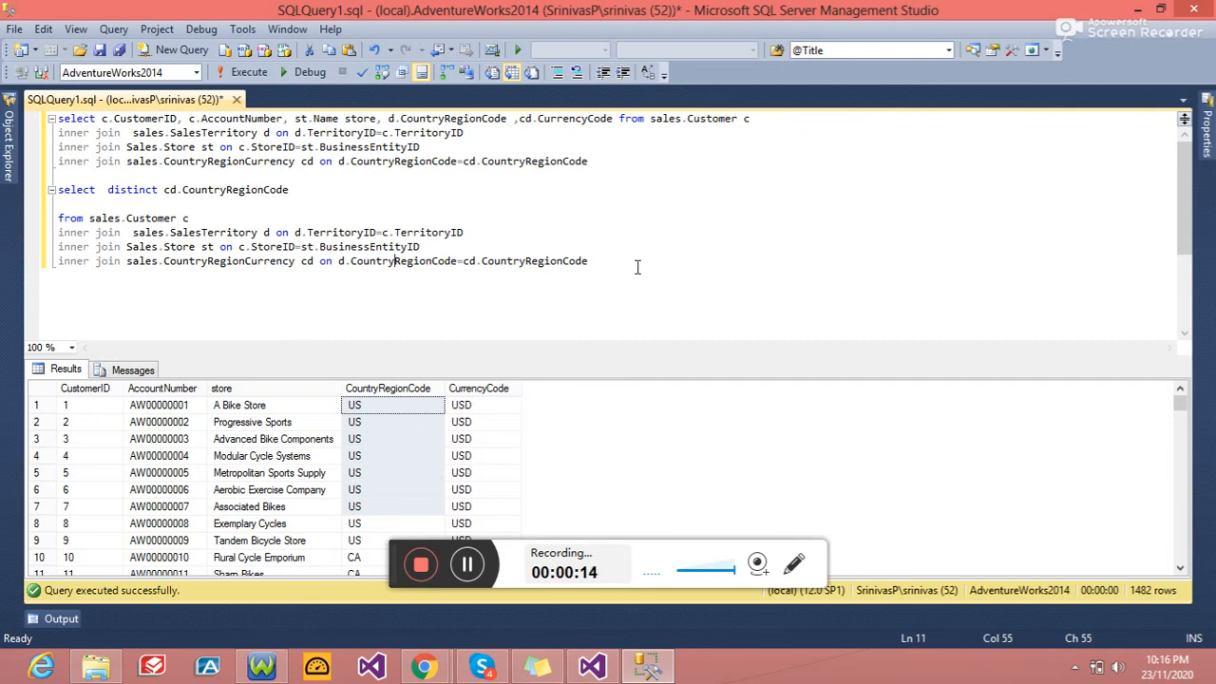
Step: Run the distinct CountryRegionCode query and the customer join query separately to compare their results
drag(638, 266, 57, 189)
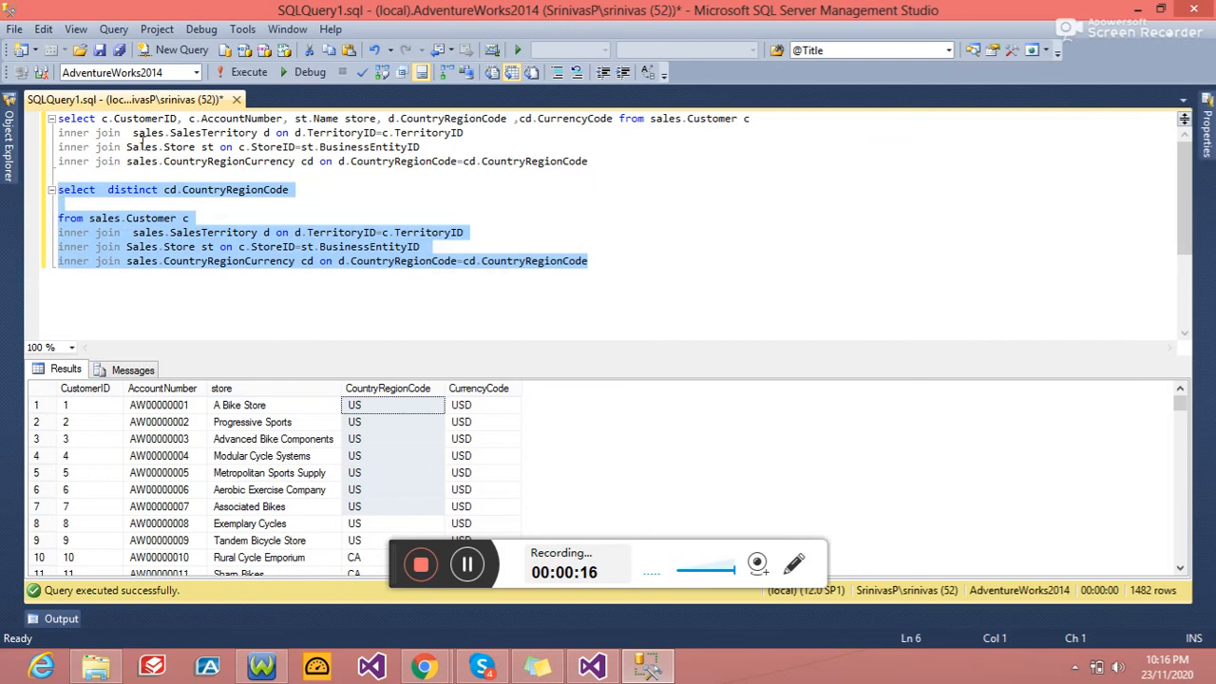
click(246, 74)
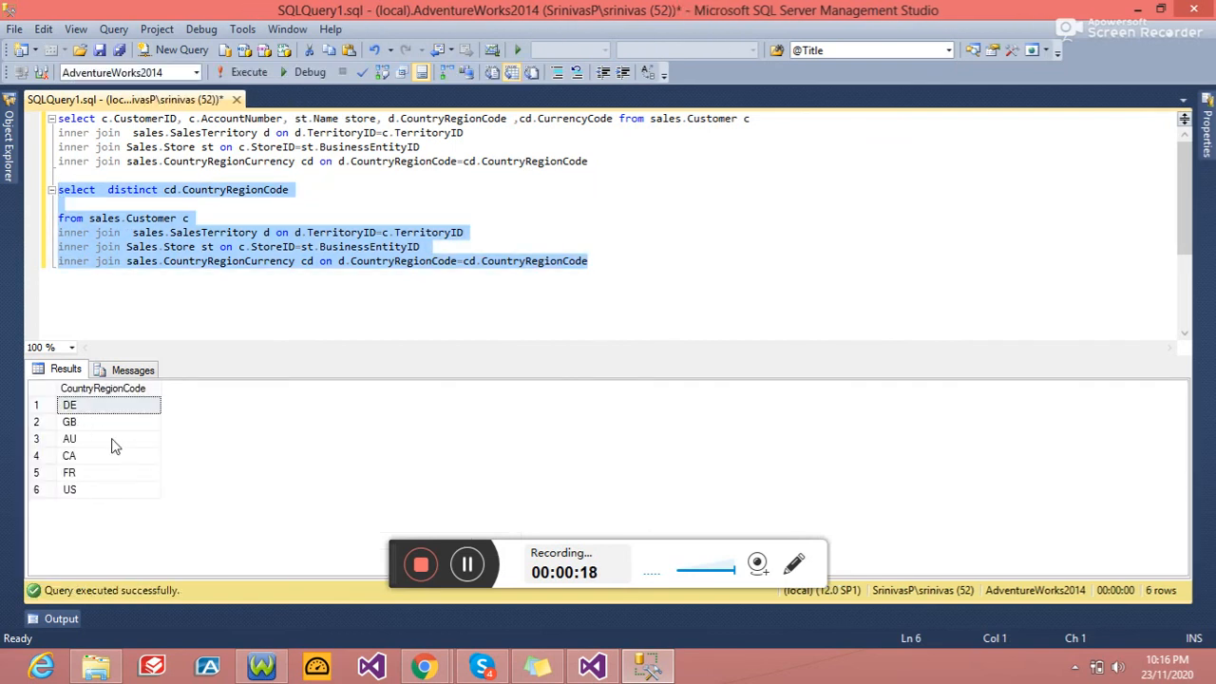
click(508, 283)
drag(589, 162, 43, 114)
click(249, 73)
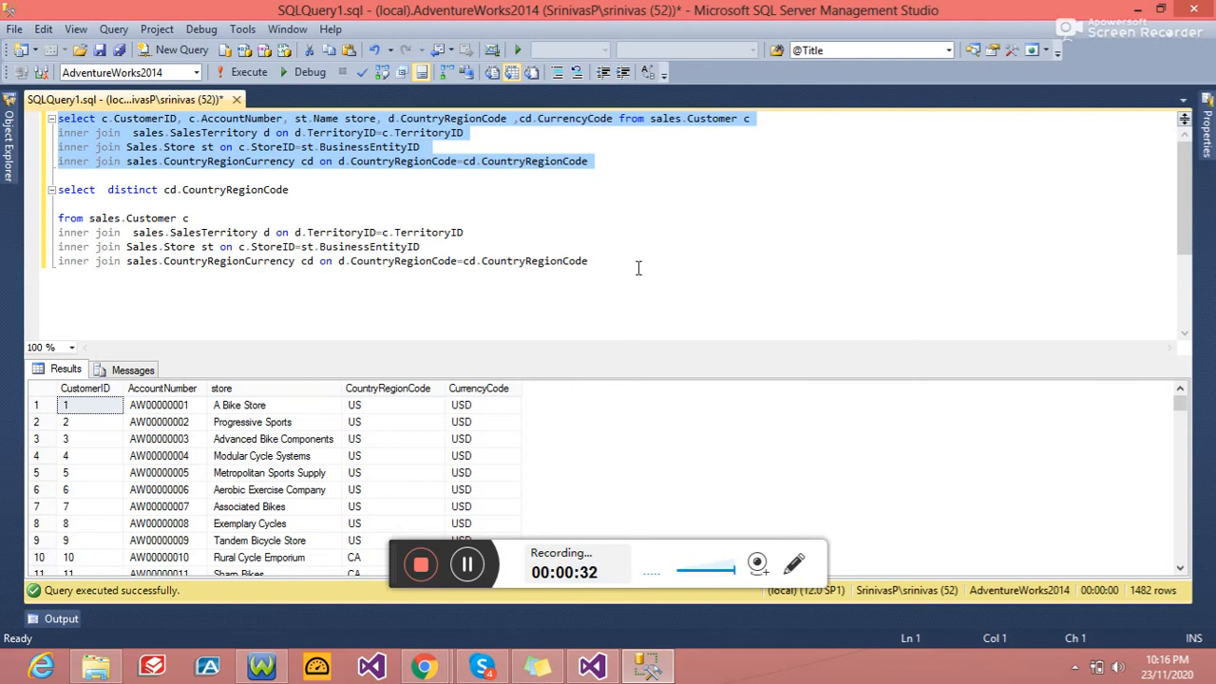
click(479, 564)
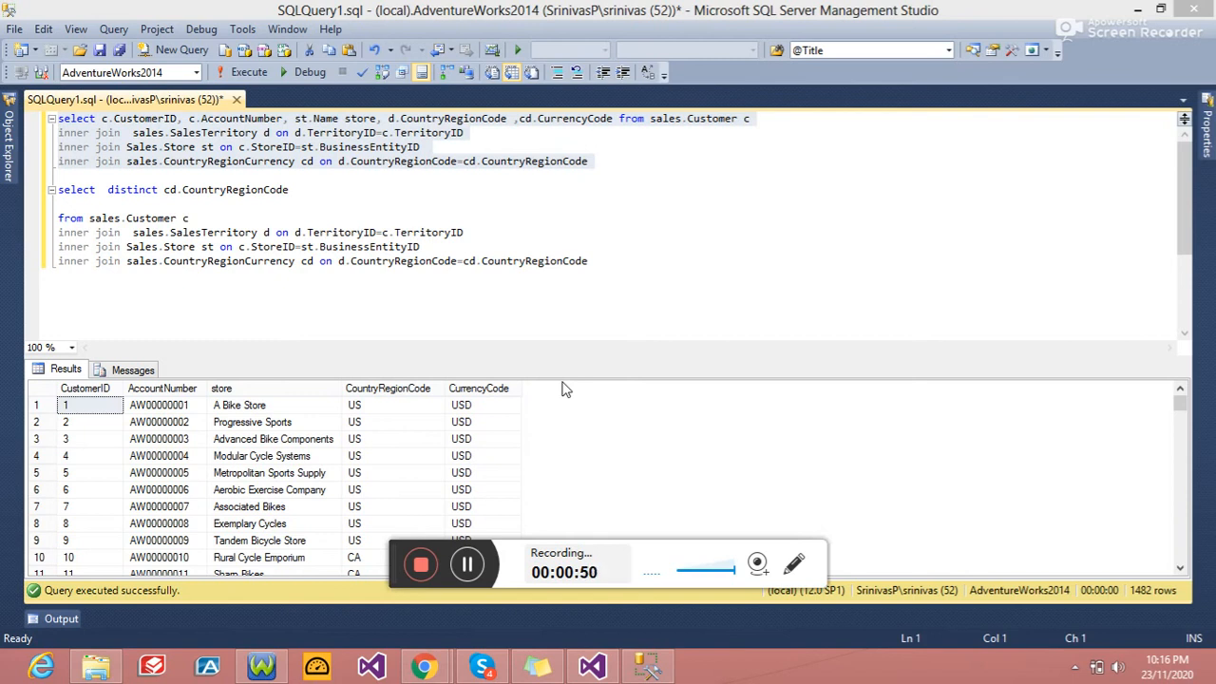
click(534, 353)
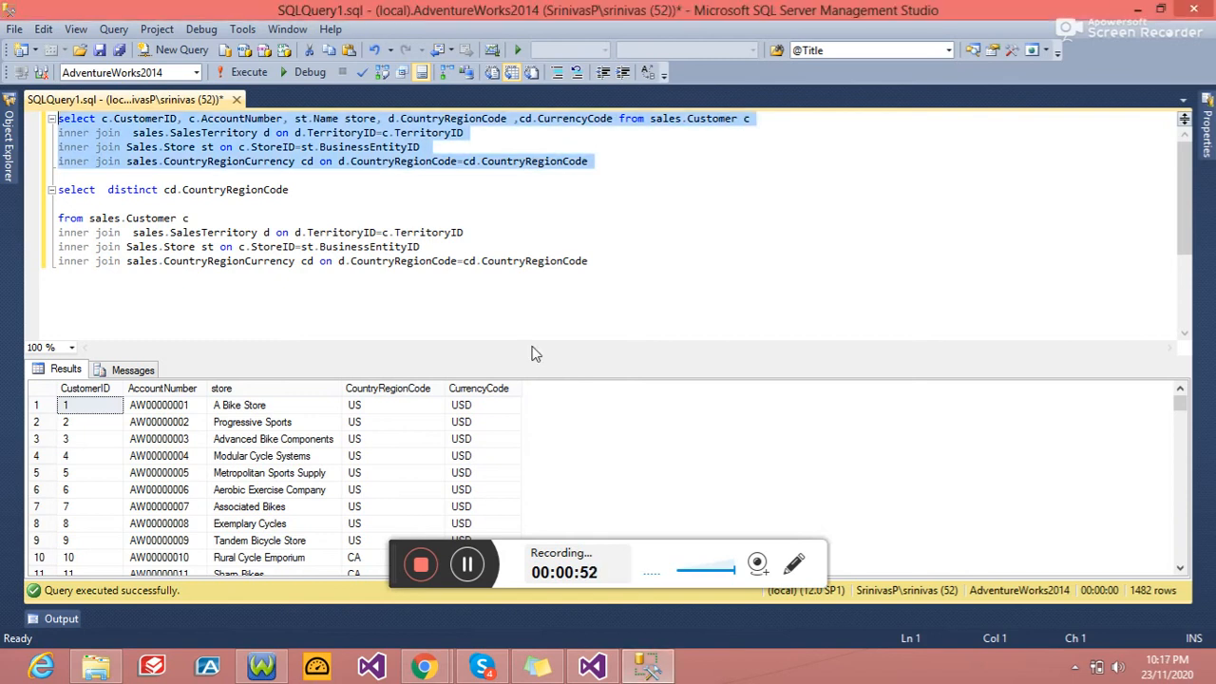
Step: Rerun only the distinct CountryRegionCode query to review the list of country codes
click(602, 274)
drag(602, 273, 53, 190)
click(271, 76)
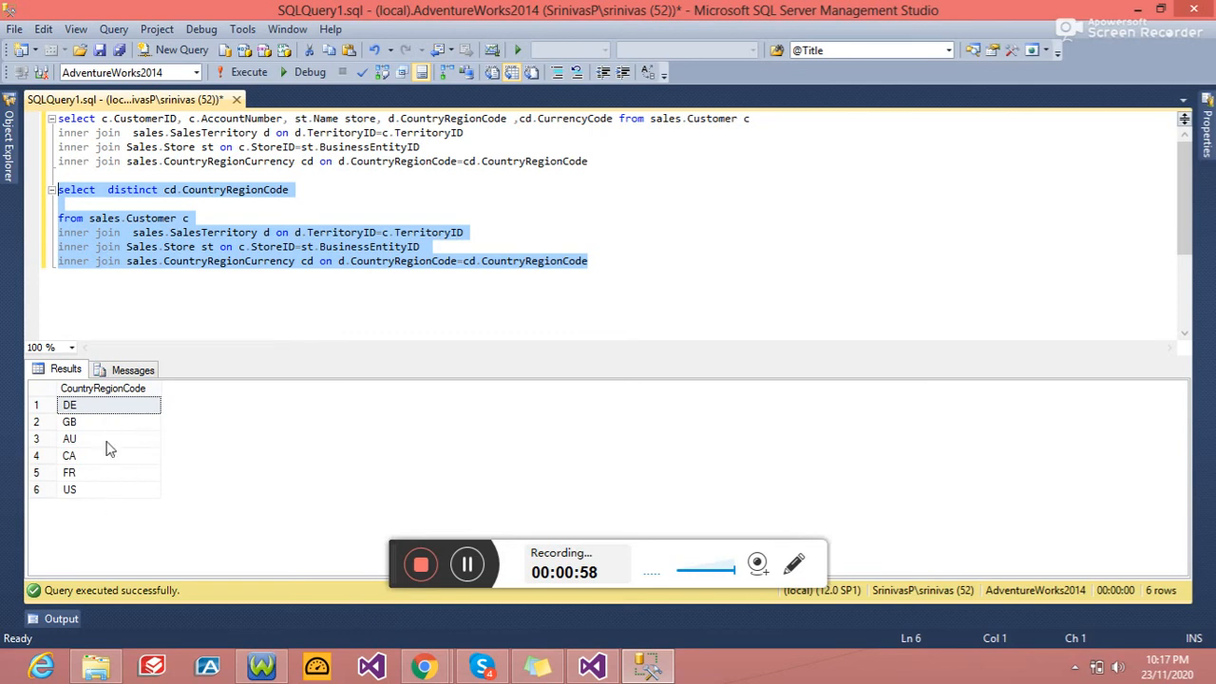
click(537, 281)
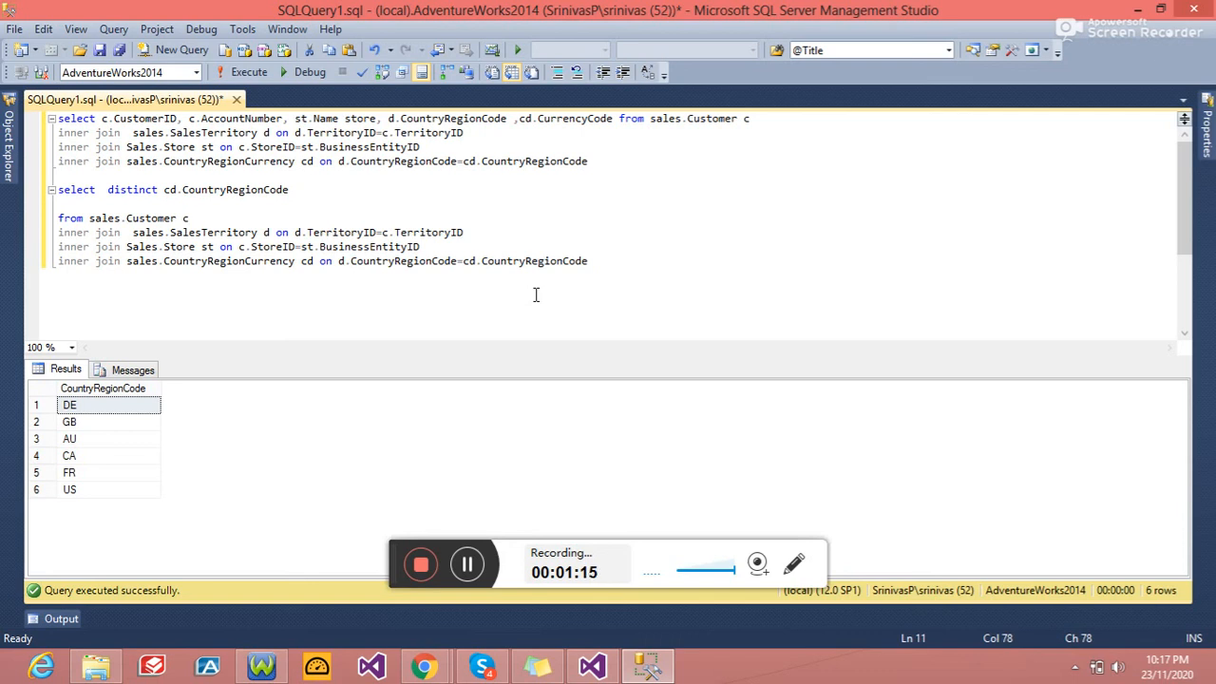
Step: Duplicate the customer join query below the distinct CountryRegionCode query
drag(608, 161, 57, 118)
key(ctrl+c)
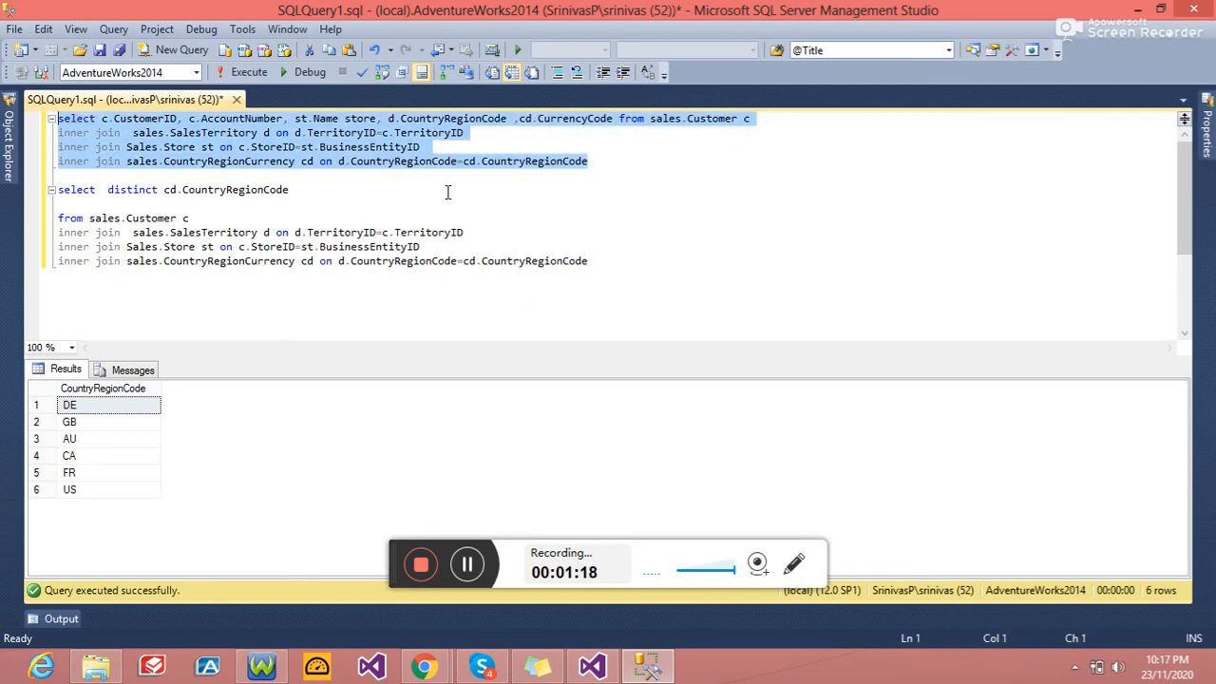
click(641, 269)
key(Return)
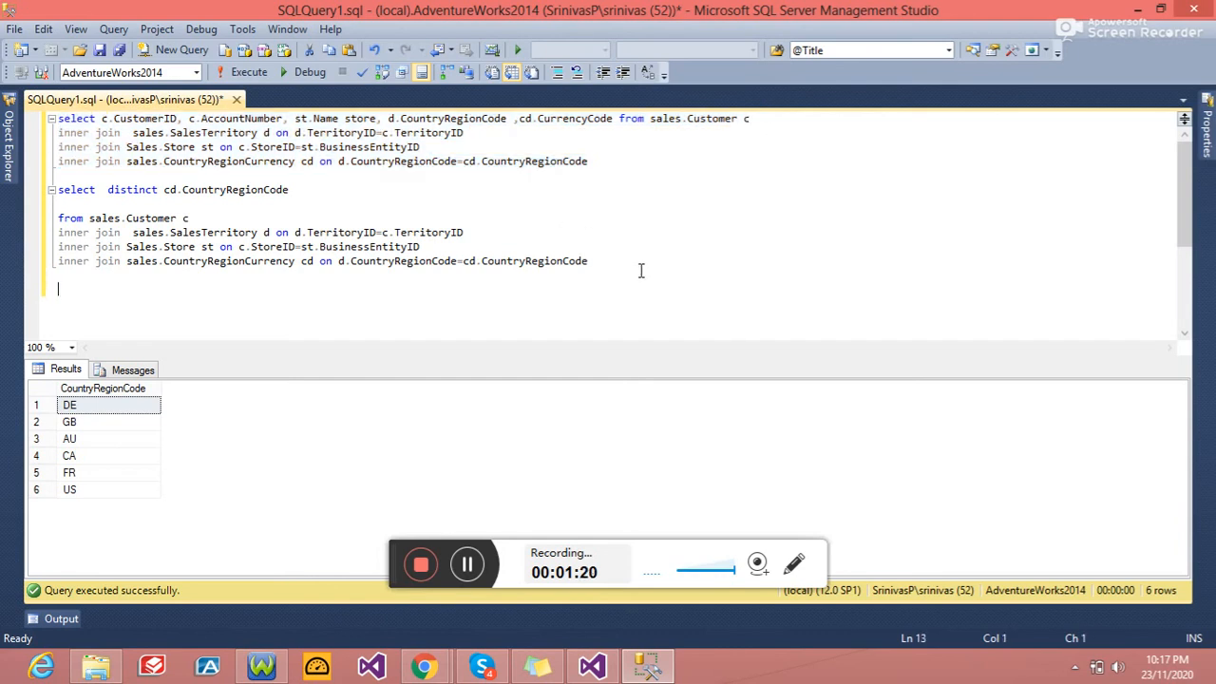
key(ctrl+v)
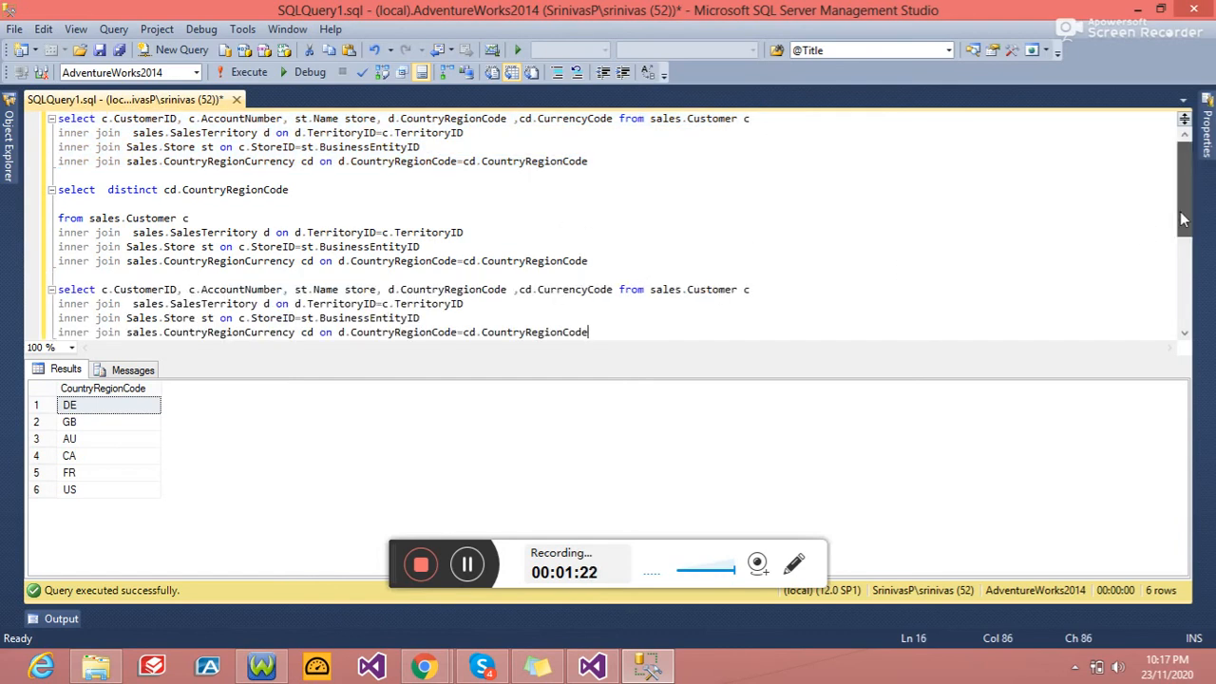
Step: Filter the copied customer query with where d.CountryRegionCode='US' and execute only that query
scroll(1183, 219, down, 1)
key(Return)
text(where )
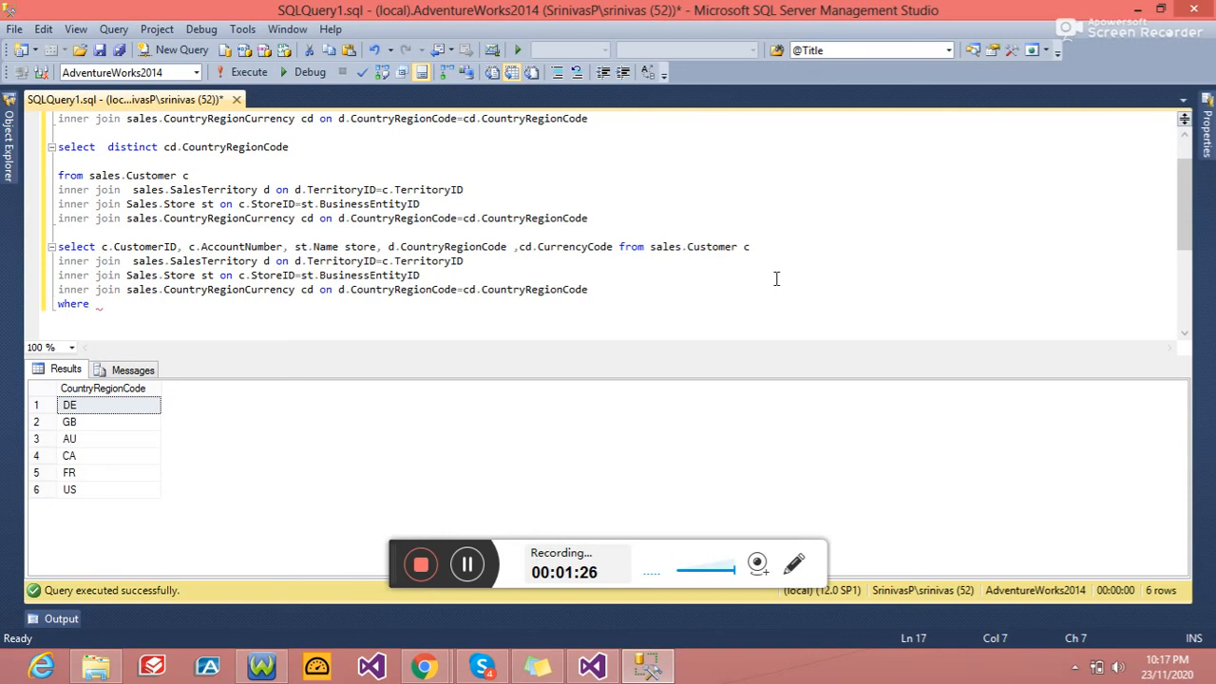
text(d)
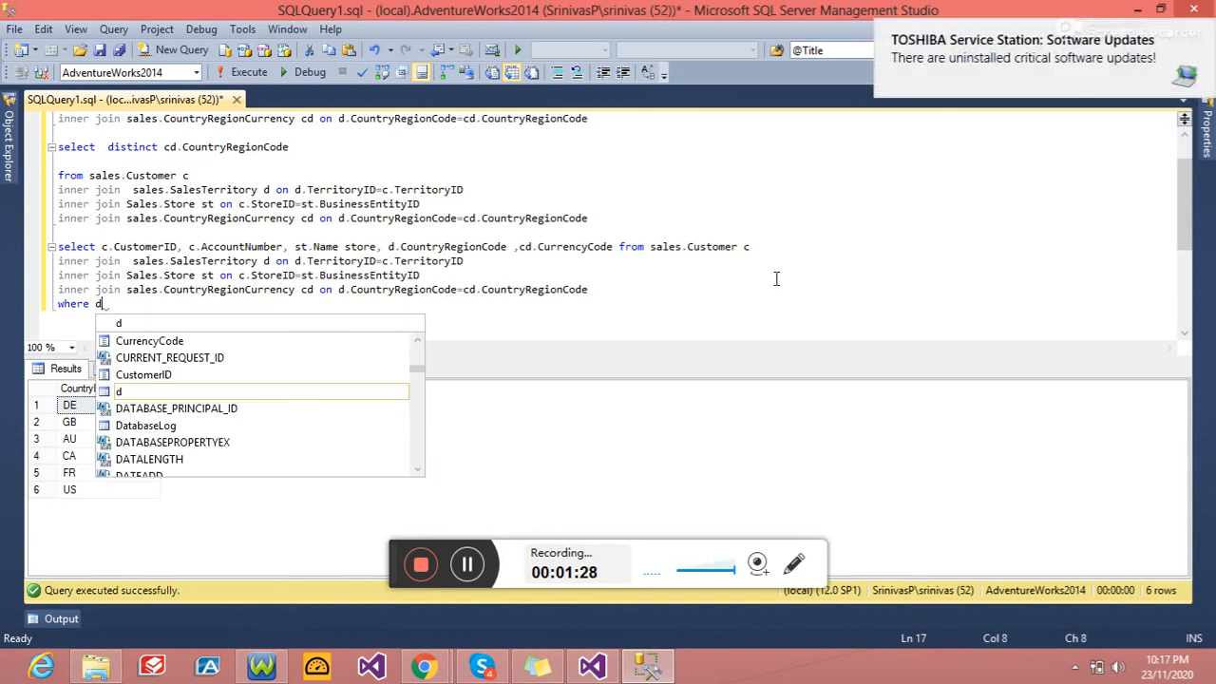
text(.)
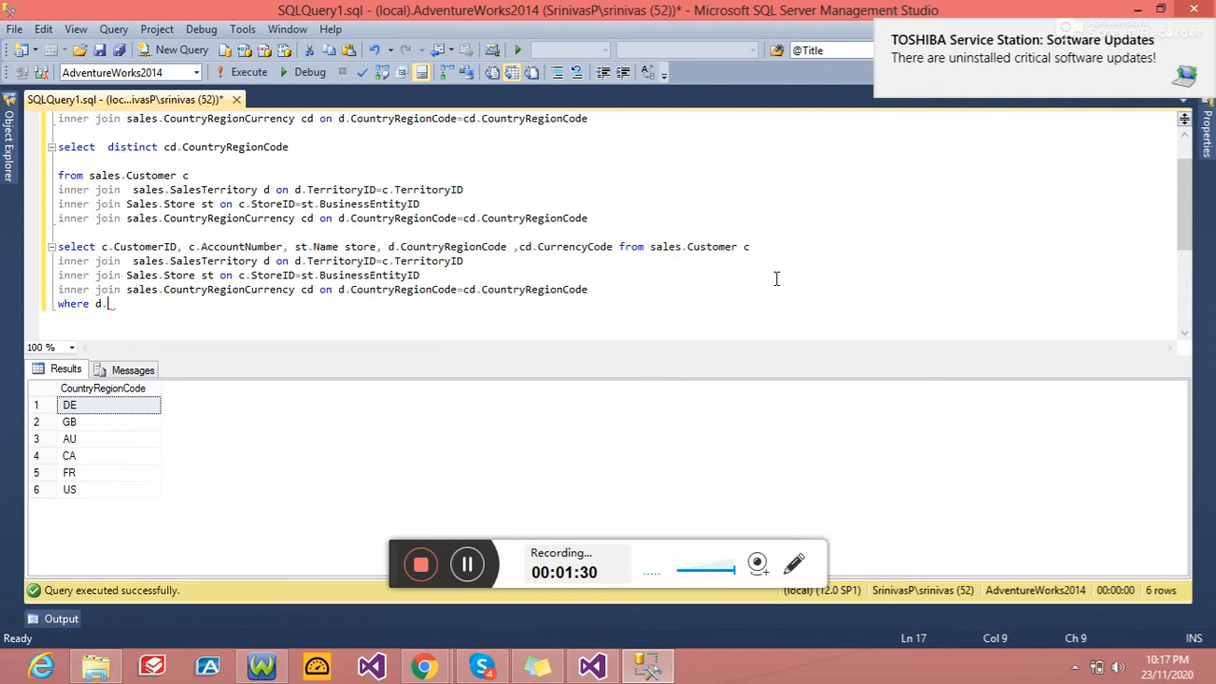
text(cou)
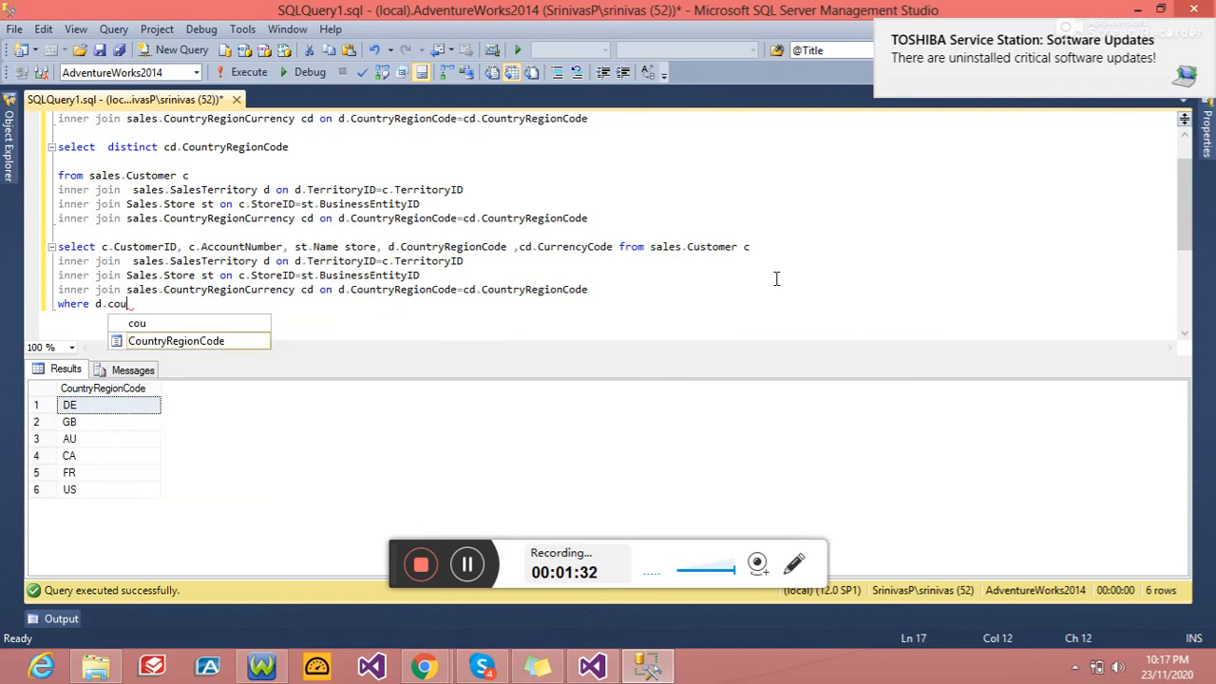
key(Tab)
text(='US')
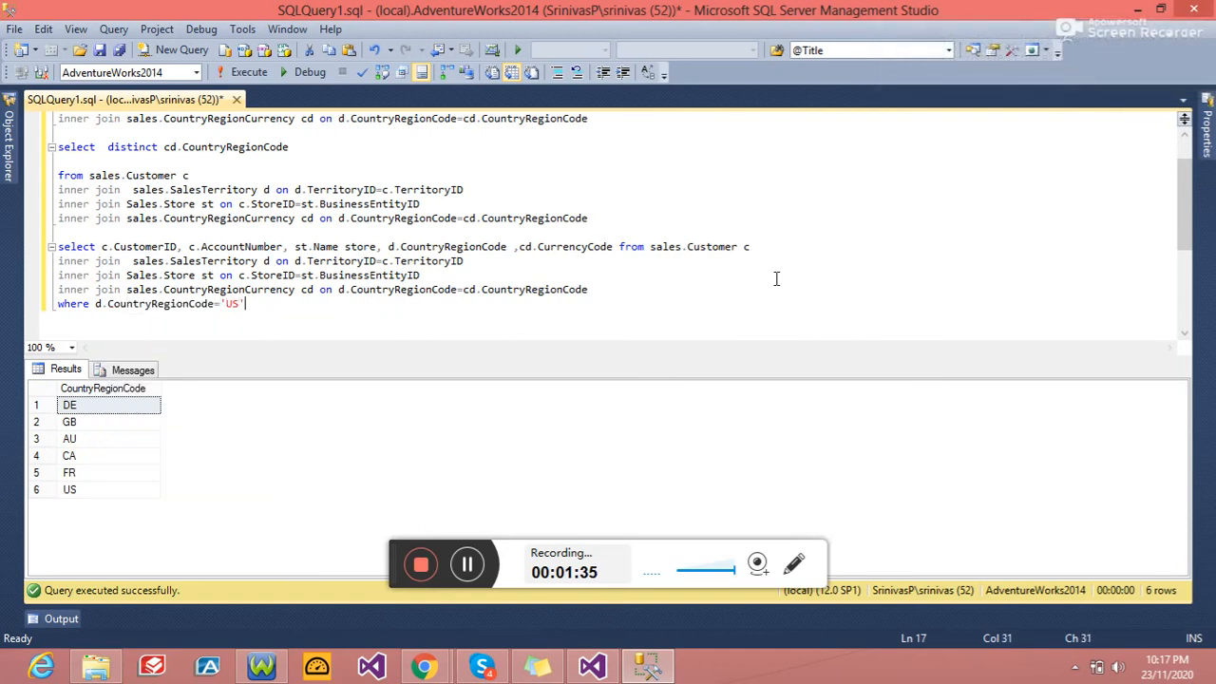
shift+click(84, 234)
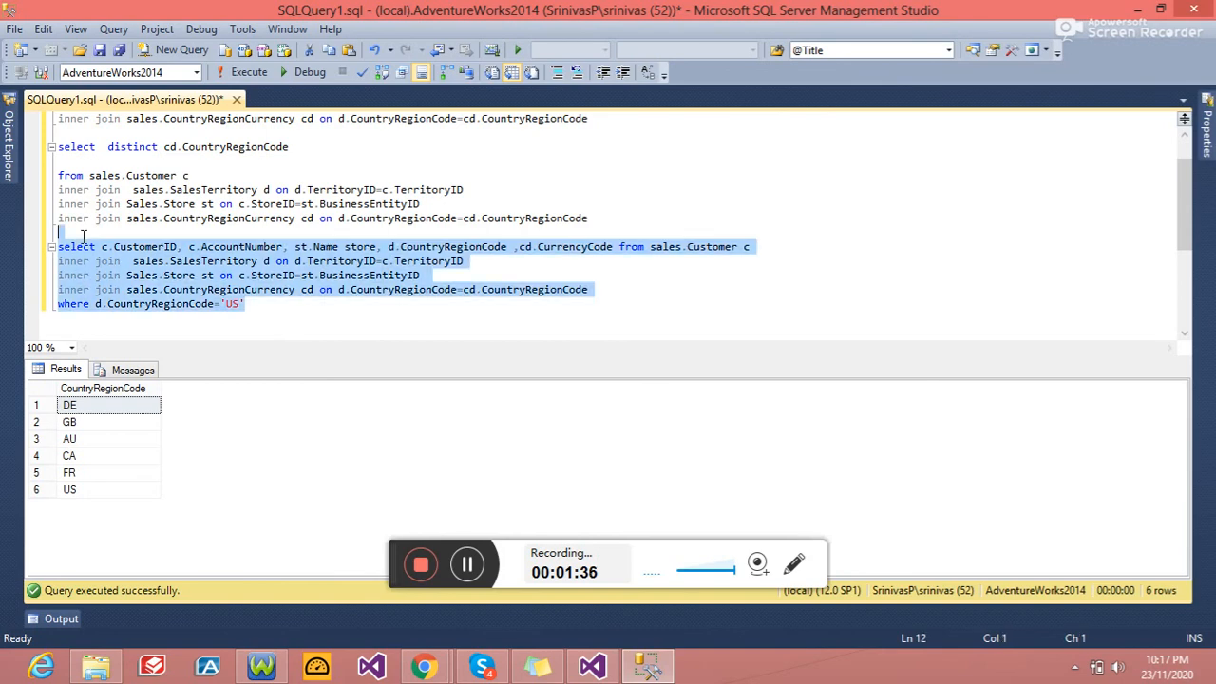
click(246, 76)
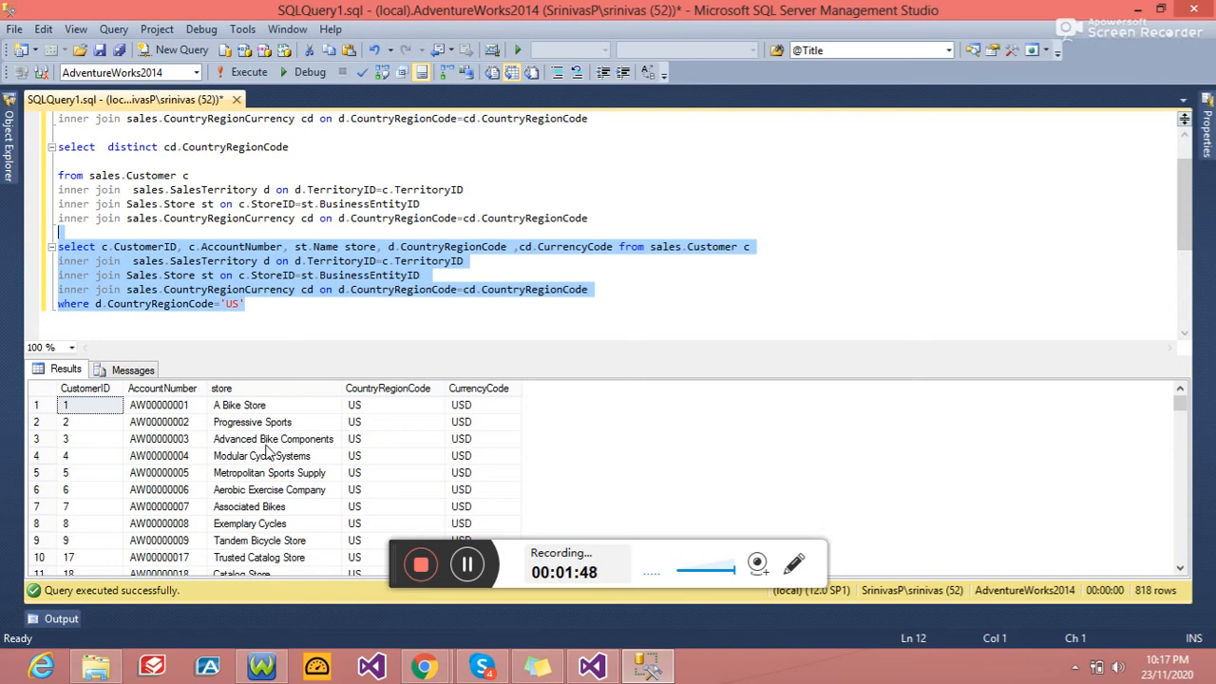
click(393, 549)
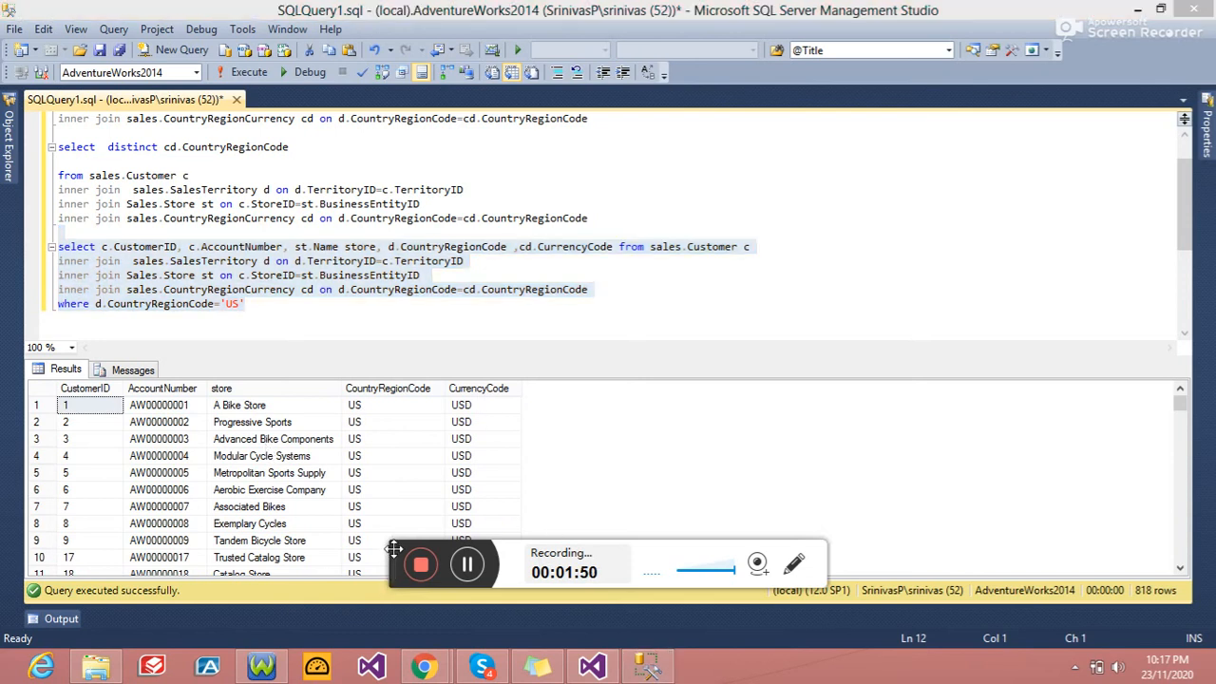
drag(393, 549, 667, 631)
click(601, 520)
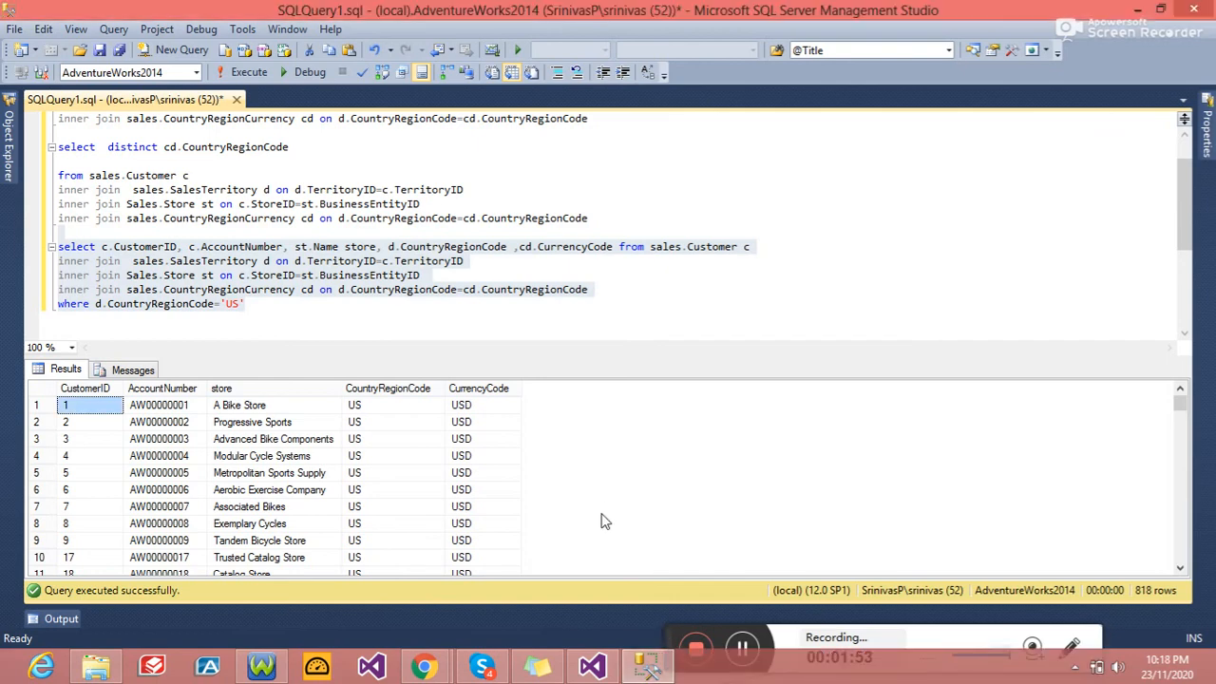
click(592, 666)
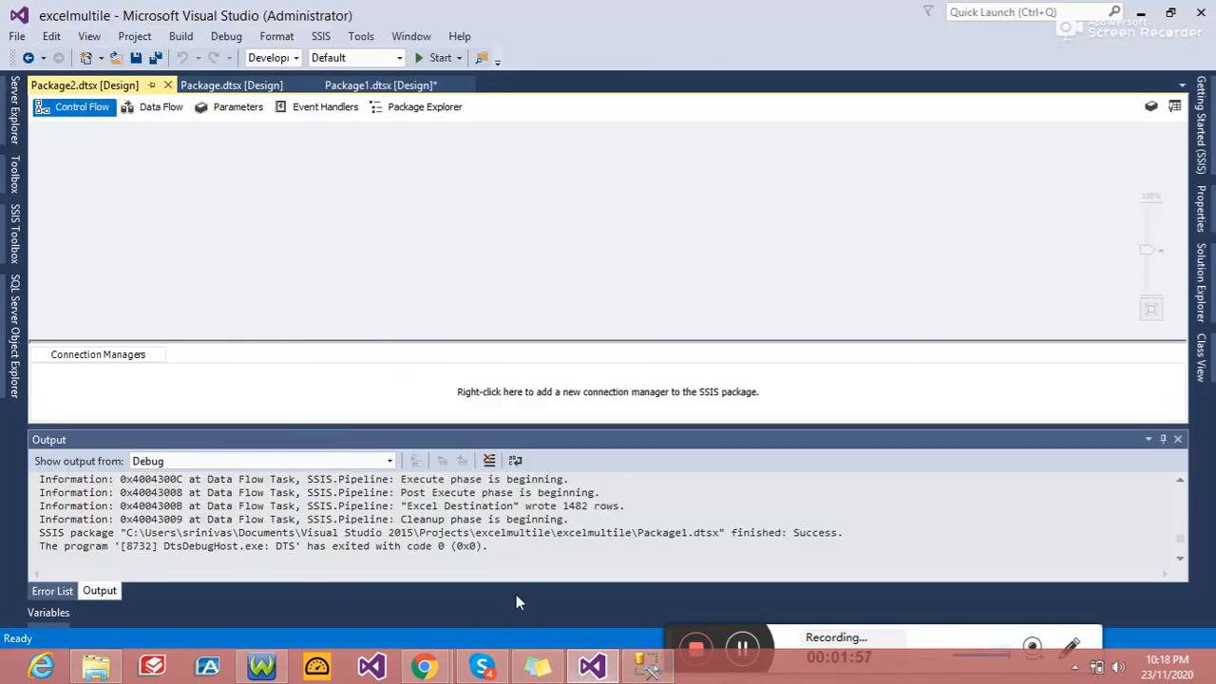
click(592, 666)
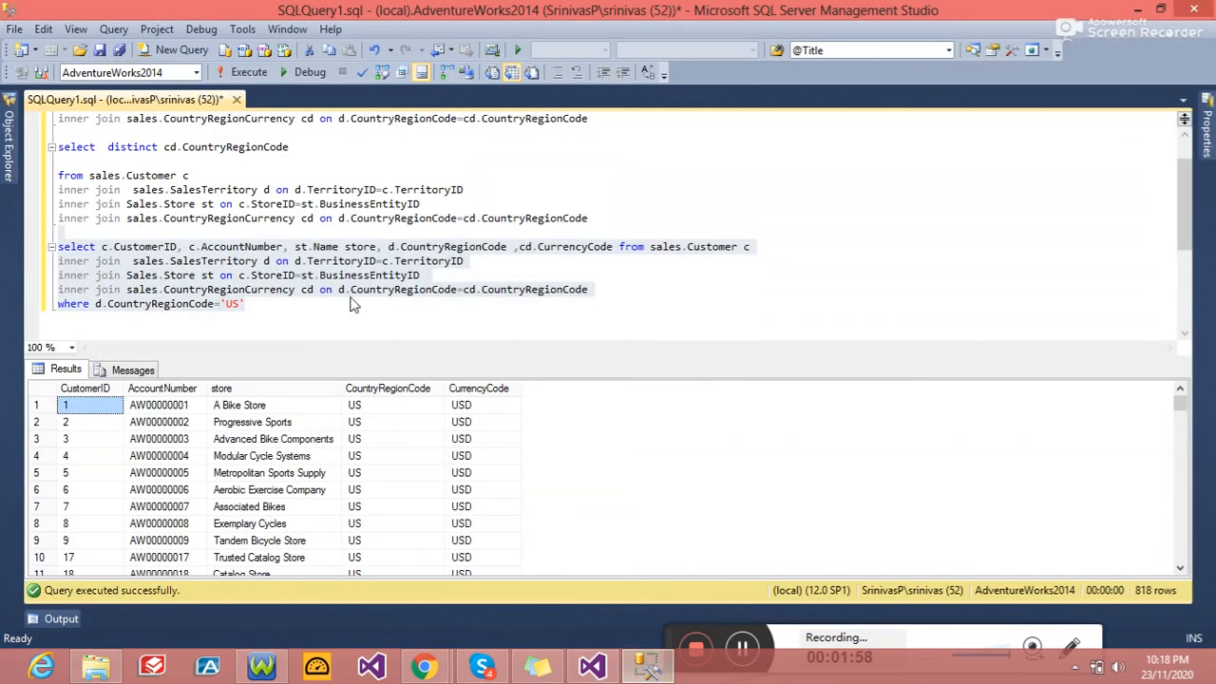
Step: Copy the whole distinct CountryRegionCode query and execute it on its own
drag(589, 218, 56, 148)
key(ctrl+c)
click(248, 72)
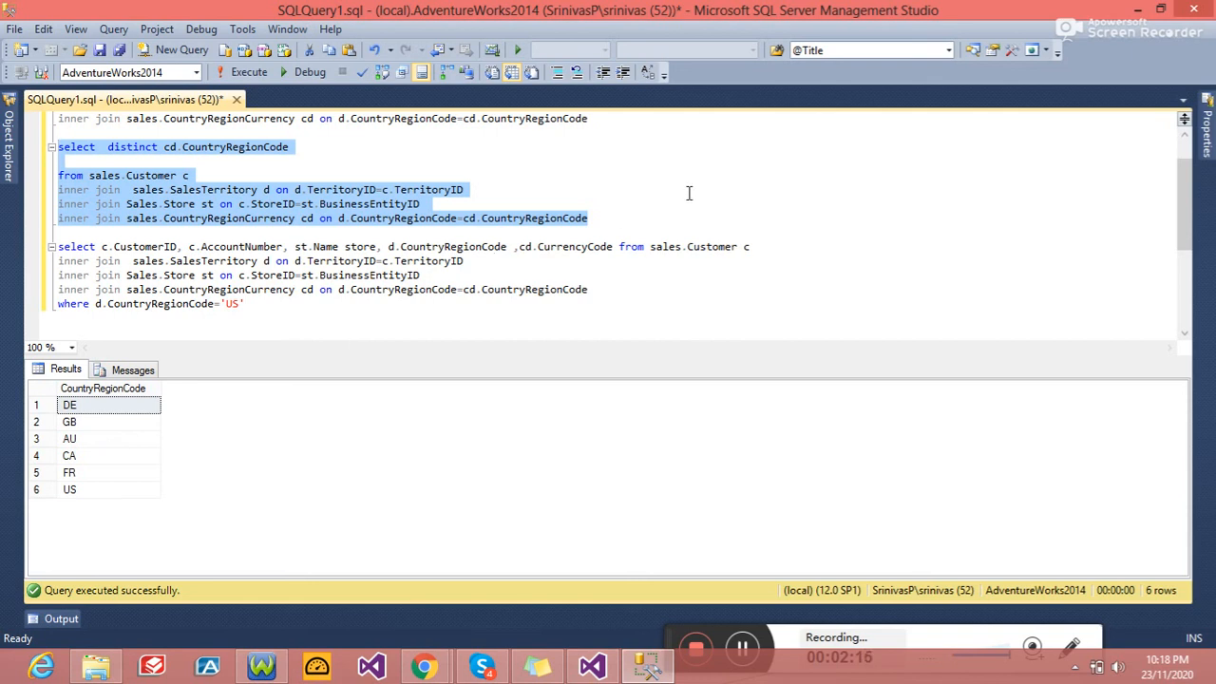
Step: Switch to Visual Studio and add an Execute SQL Task to the control flow of Package2.dtsx
click(591, 664)
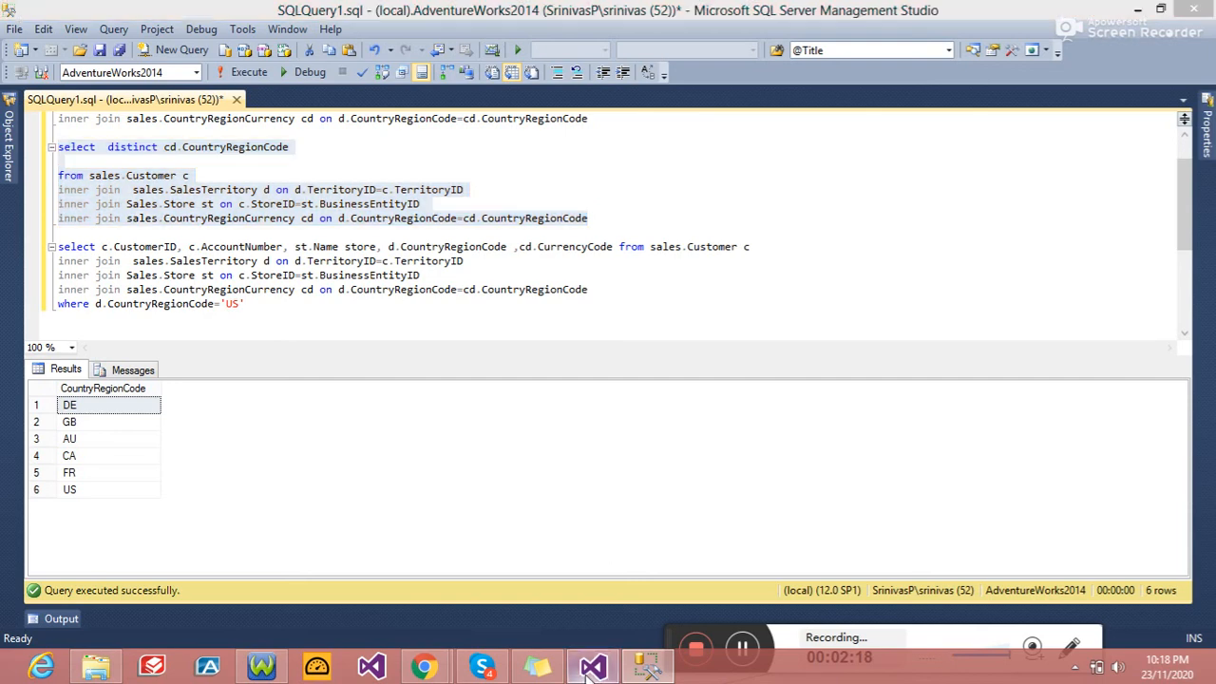
click(14, 232)
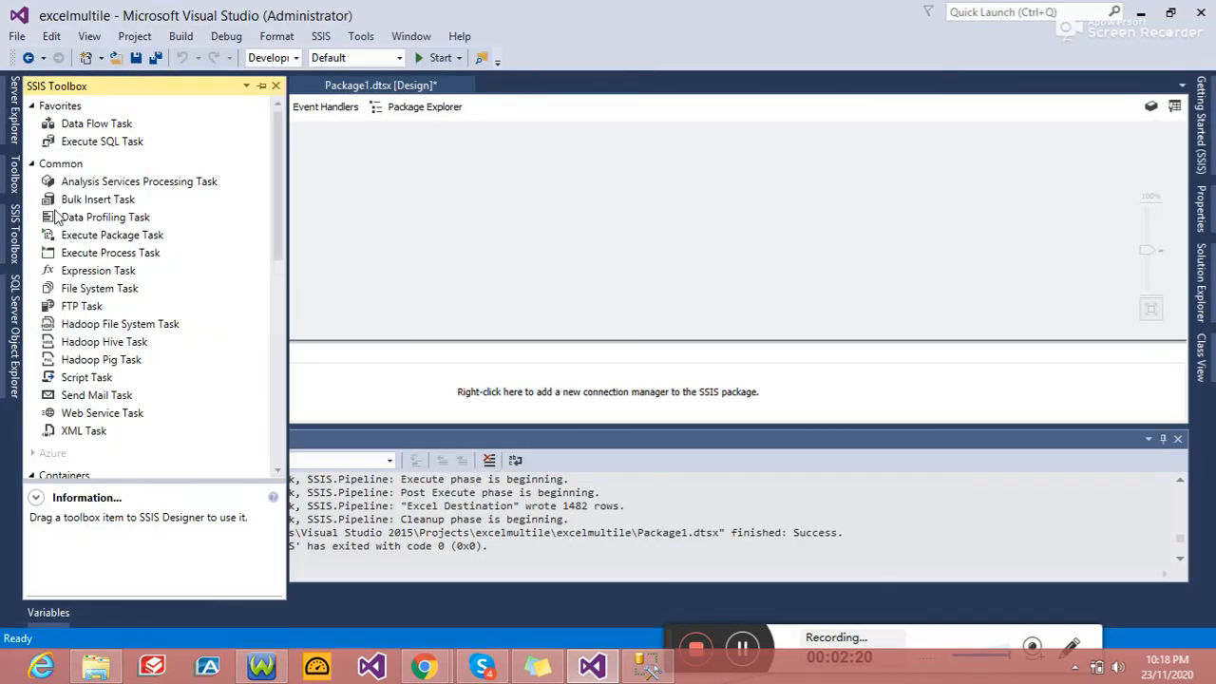
click(100, 140)
drag(100, 141, 402, 179)
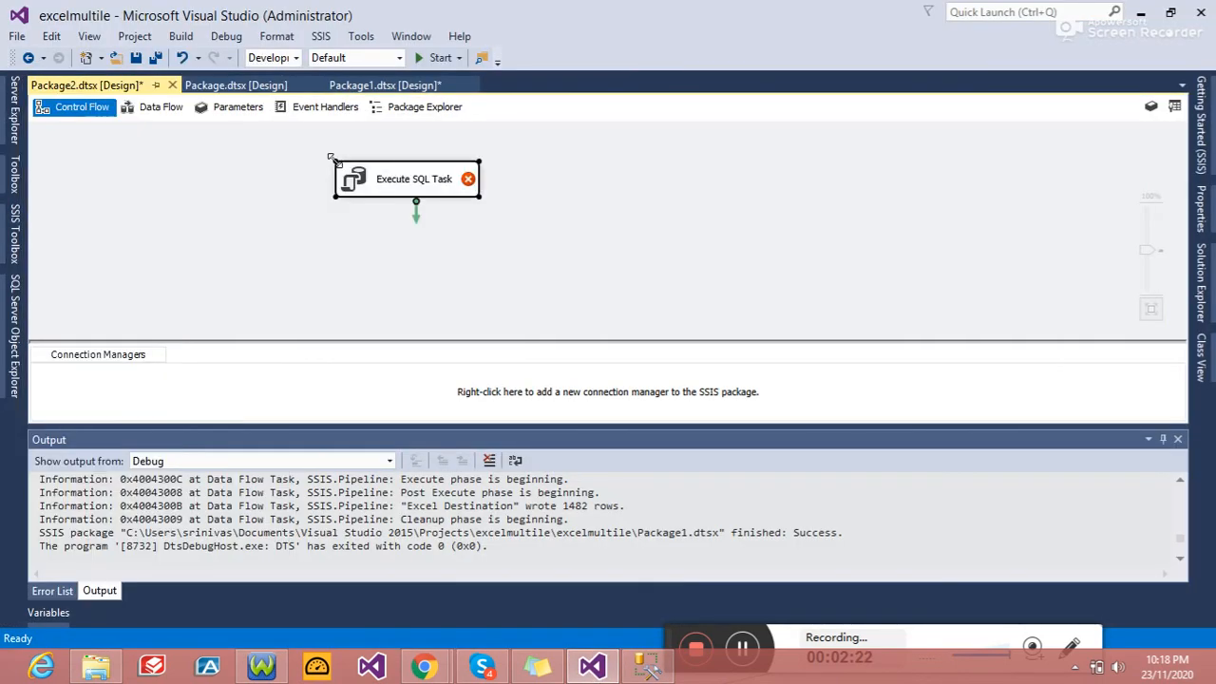
click(401, 178)
Step: Open the Execute SQL Task for editing and give it a new OLE DB connection to LocalHost.AdventureWorks2014
double_click(361, 183)
click(363, 176)
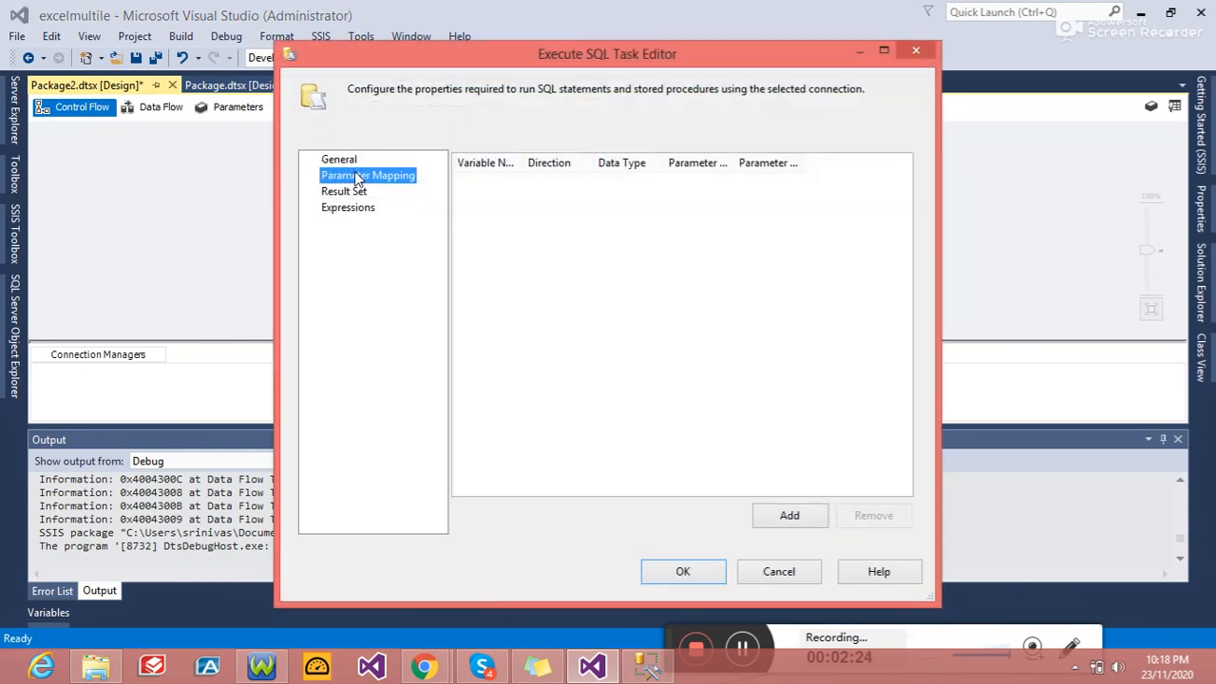
click(361, 192)
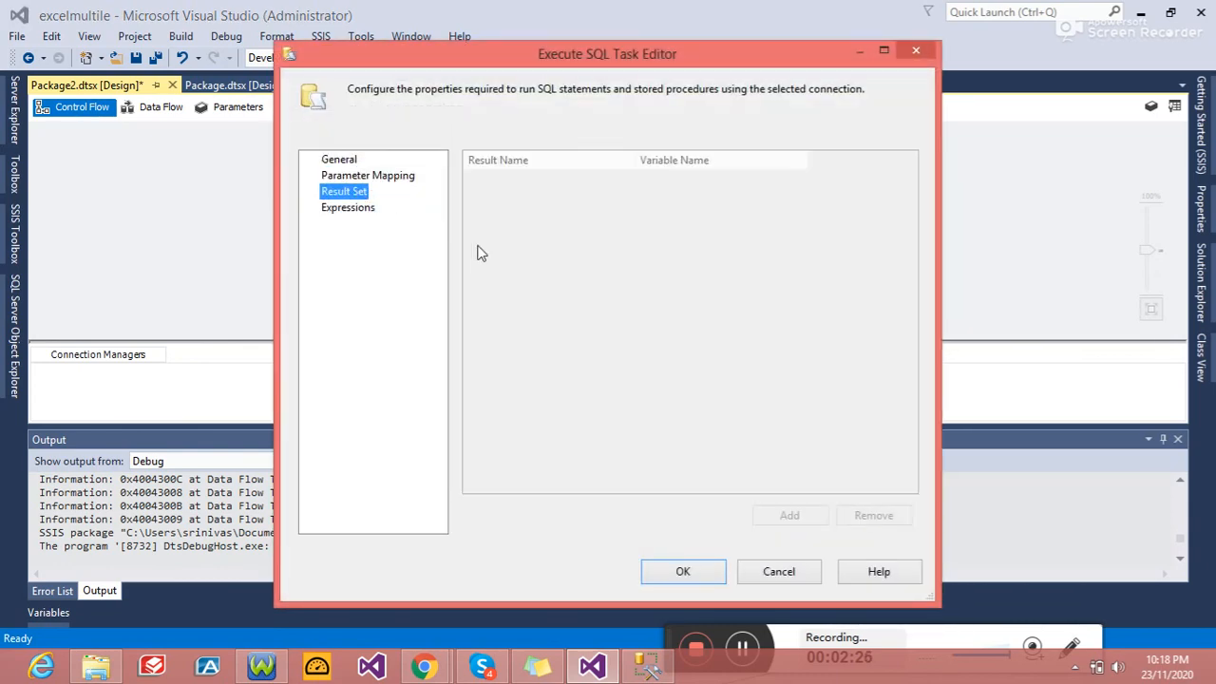
click(346, 163)
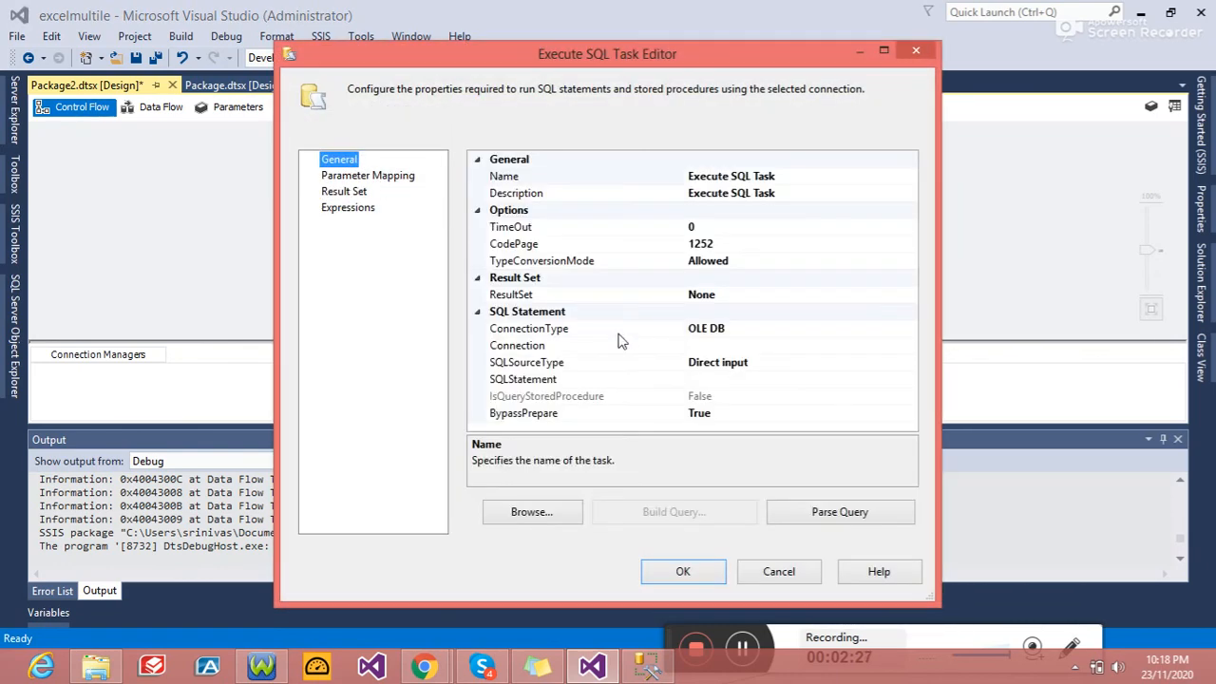
click(914, 348)
click(909, 345)
click(777, 364)
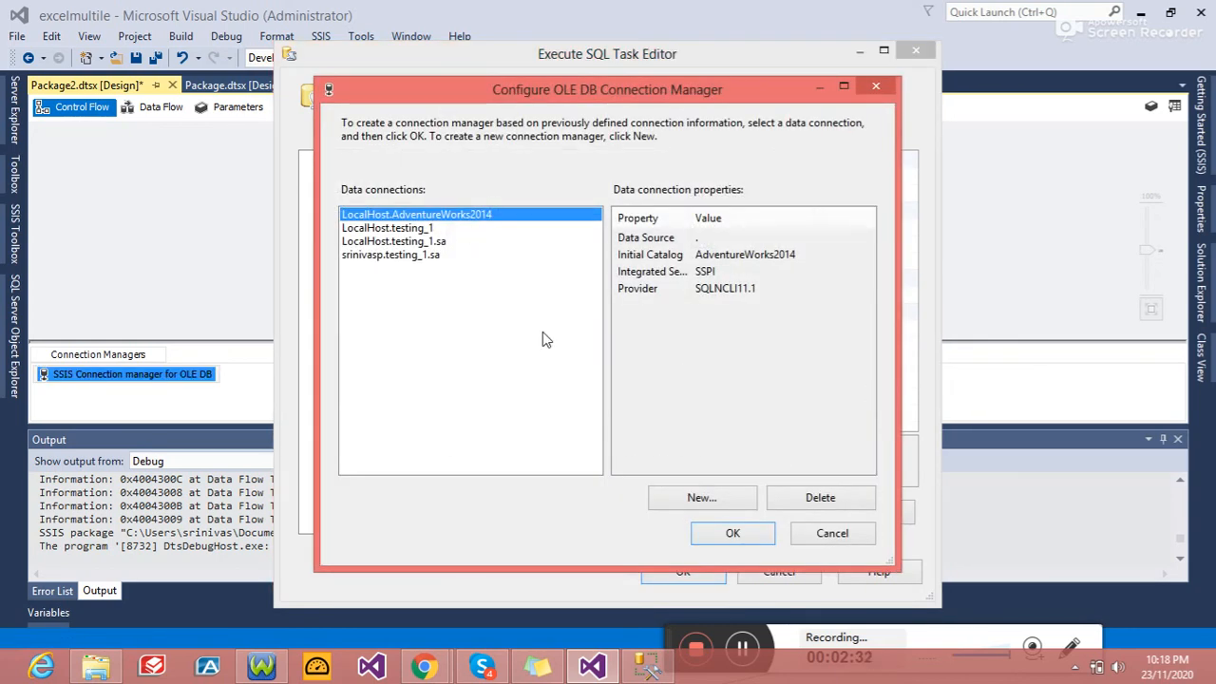
click(739, 537)
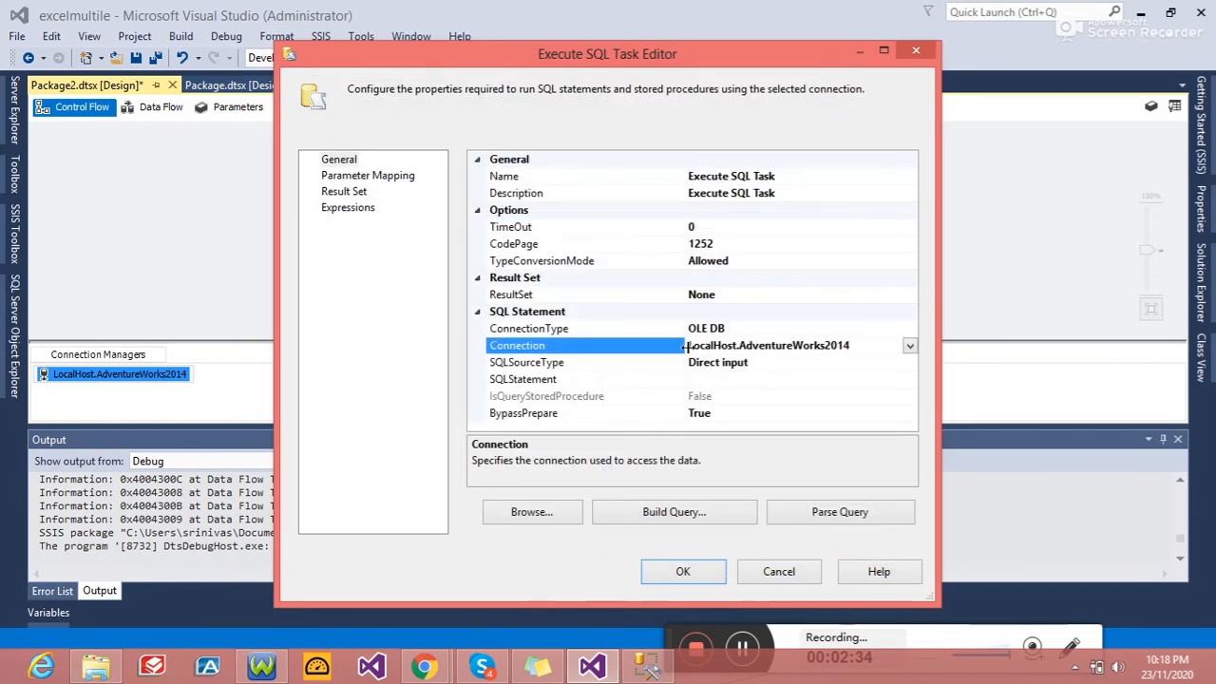
Step: Paste the copied distinct cd.CountryRegionCode query as the task's SQLStatement
click(907, 385)
click(909, 379)
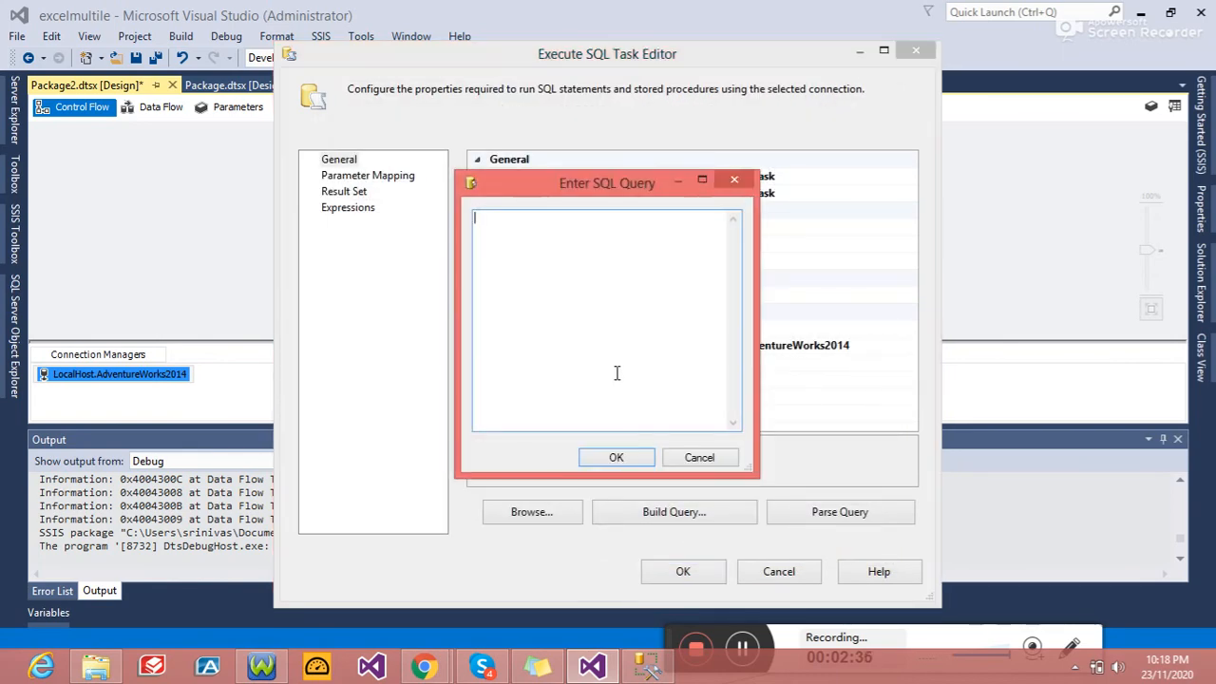
key(ctrl+v)
click(618, 457)
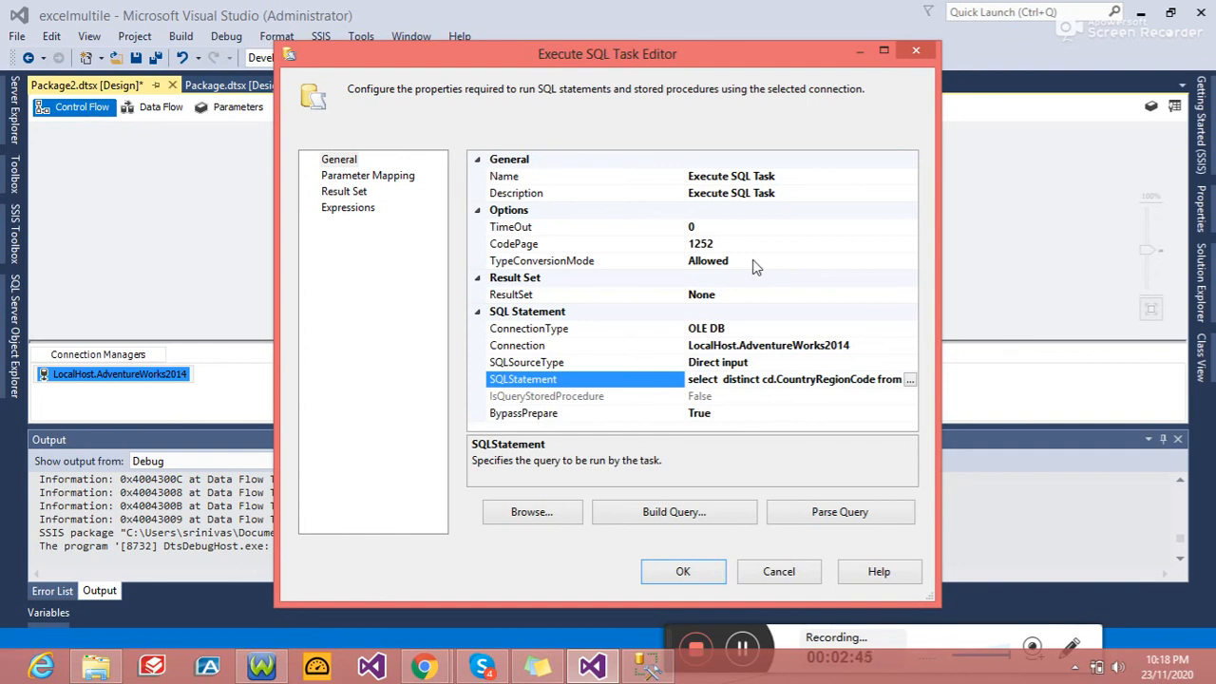
Step: Set the Execute SQL Task's ResultSet to Full result set
click(860, 296)
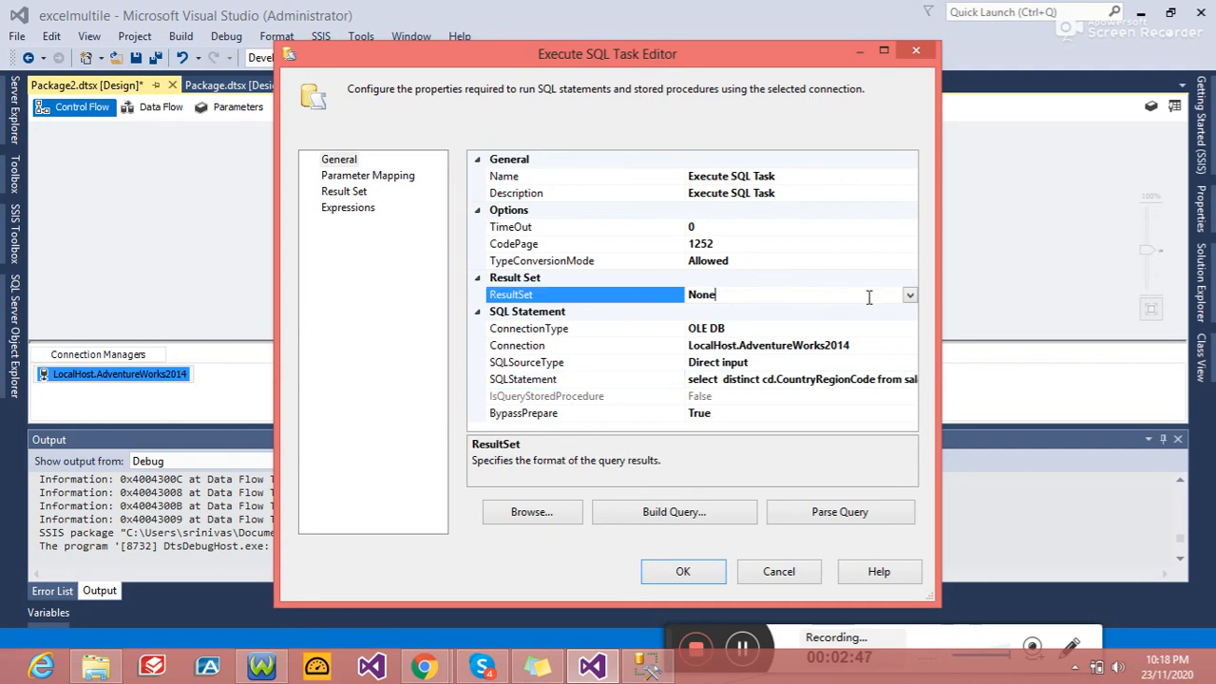
click(909, 295)
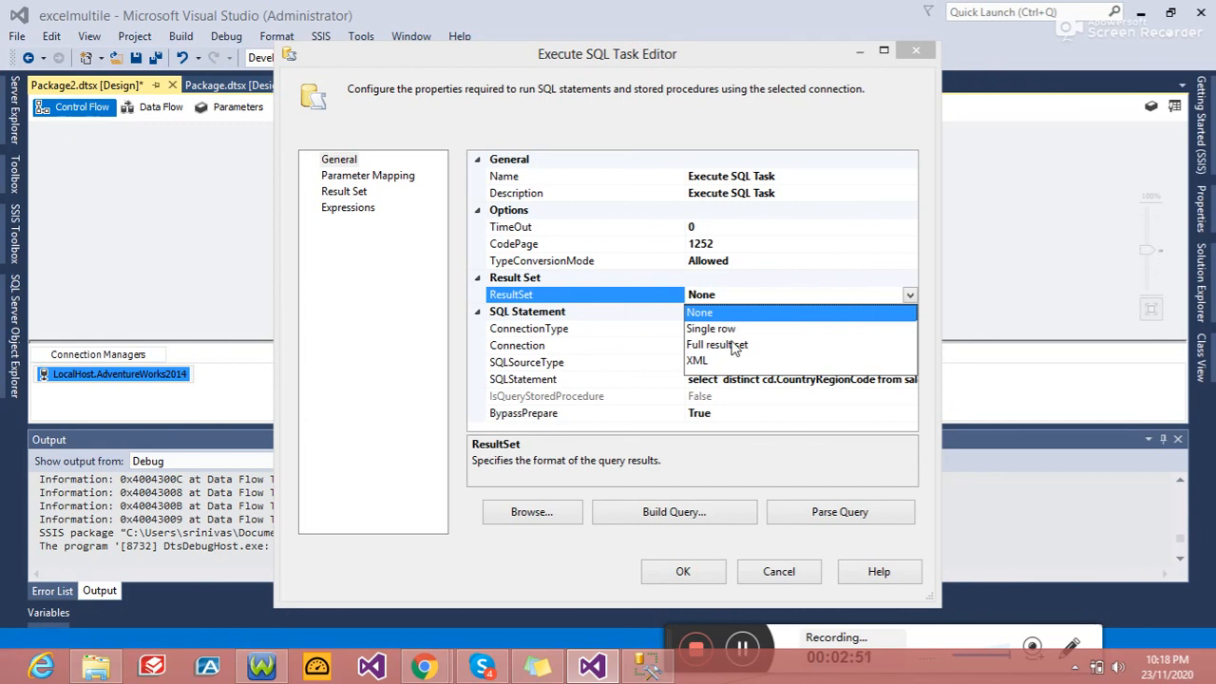
click(737, 347)
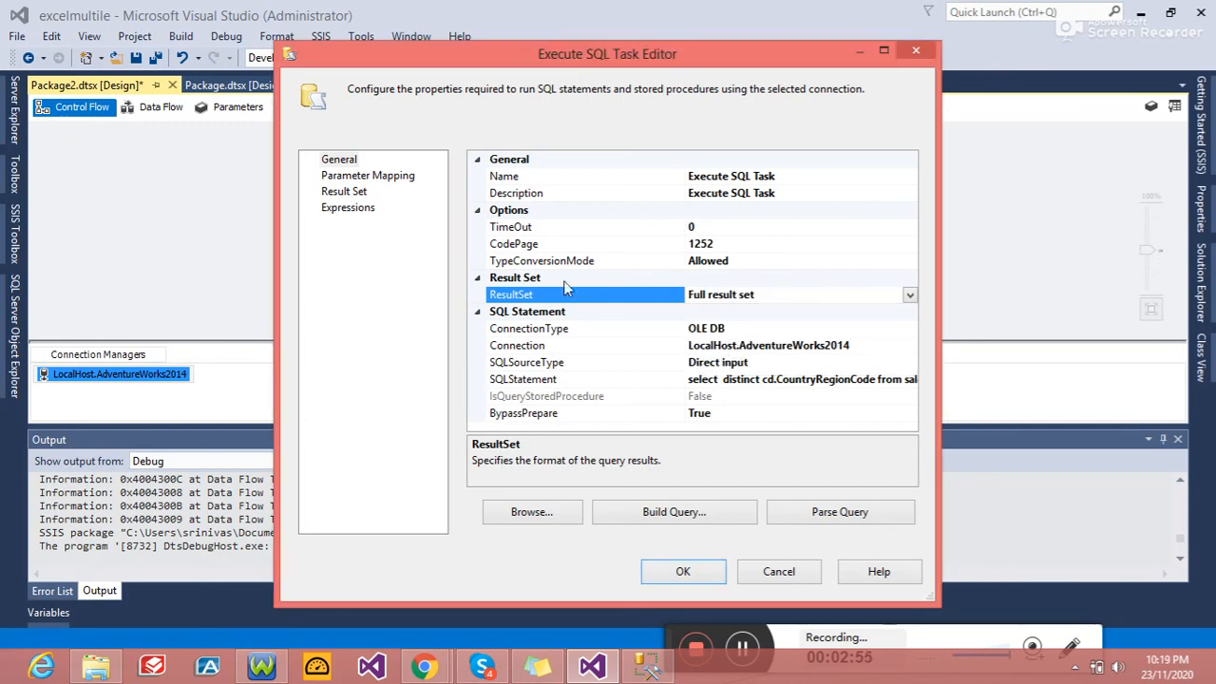
Step: Add a result set entry to the Execute SQL Task
click(380, 179)
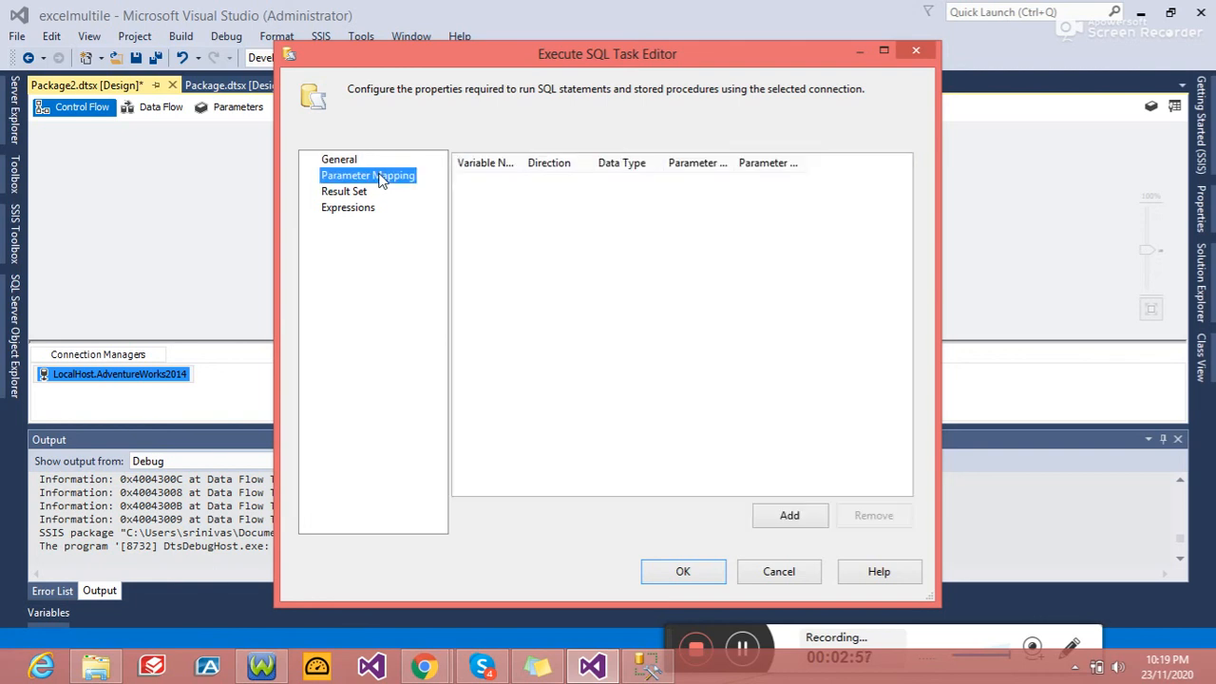
click(353, 191)
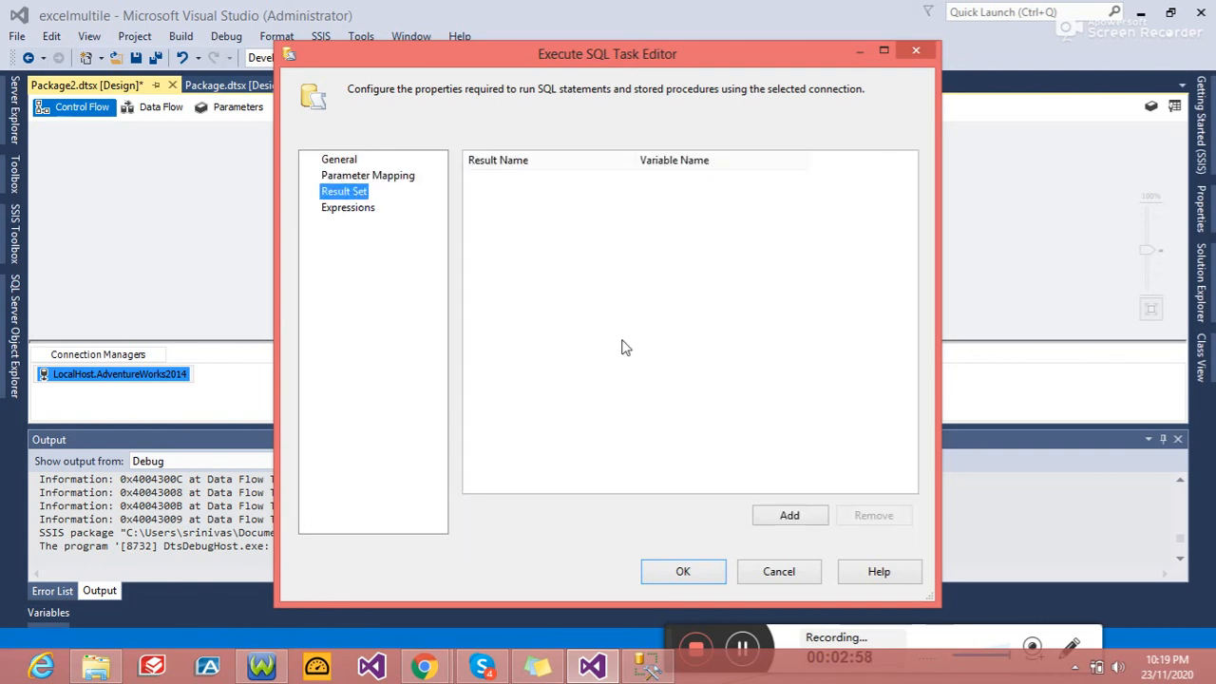
click(800, 518)
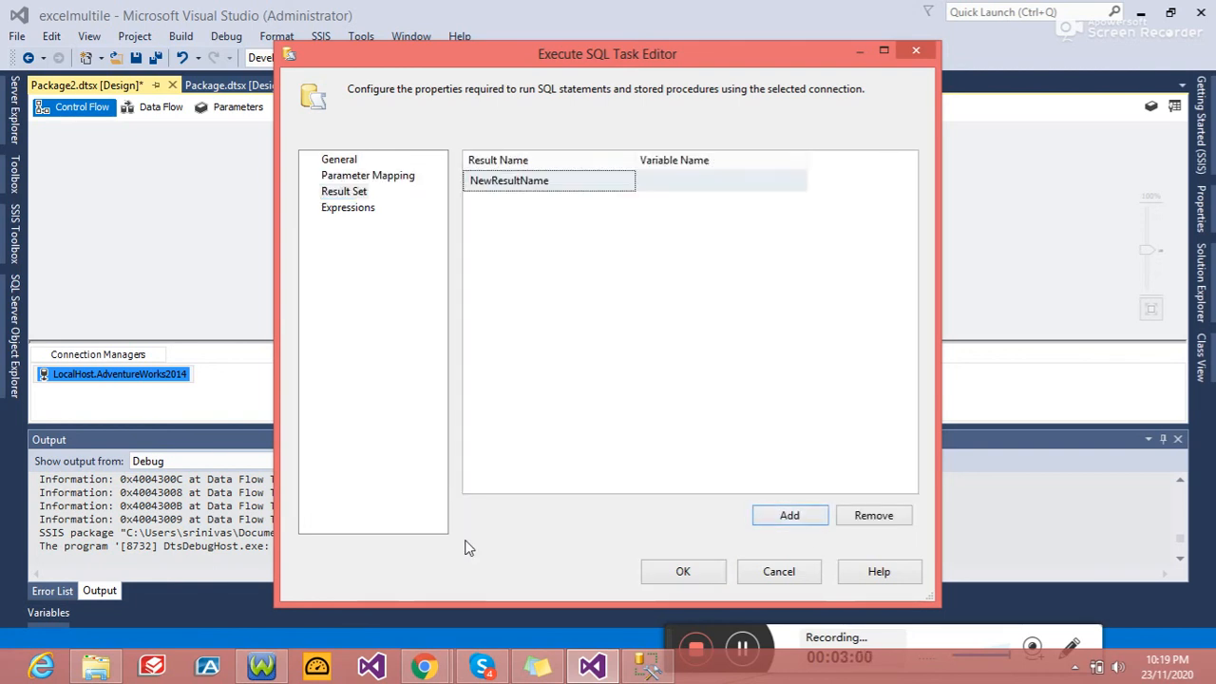
Step: Review the CountryRegionCode query results in SQL Server Management Studio and return to the task editor in Visual Studio
click(655, 671)
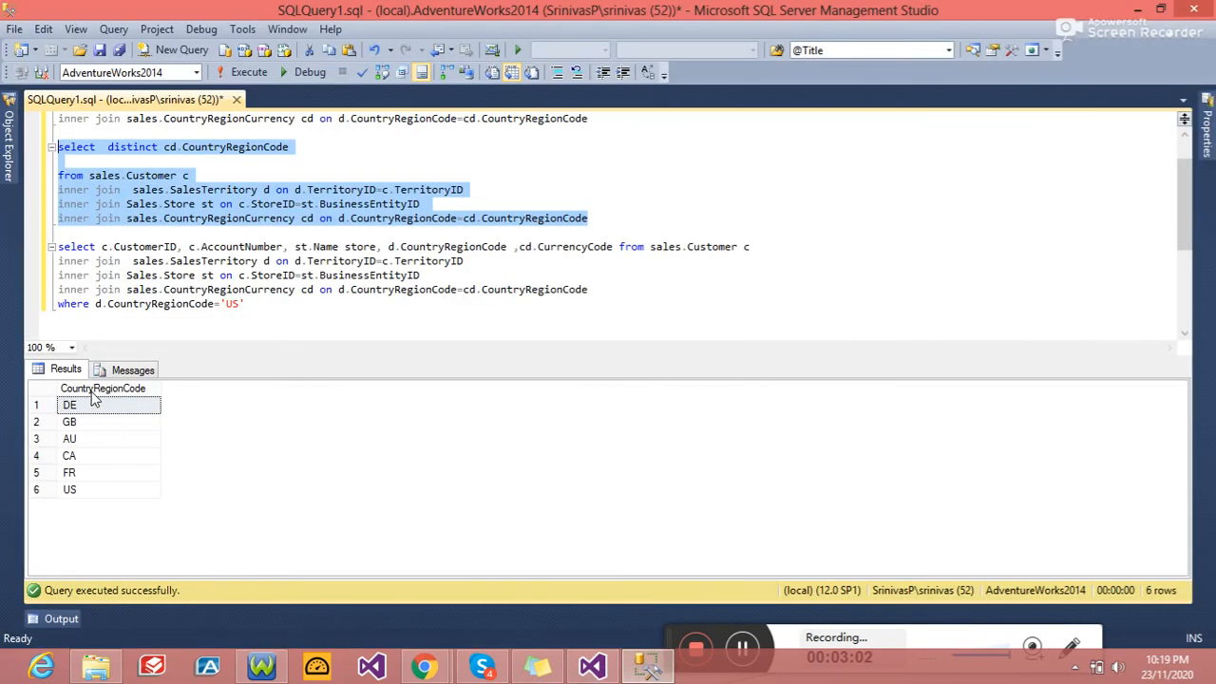
drag(96, 404, 92, 466)
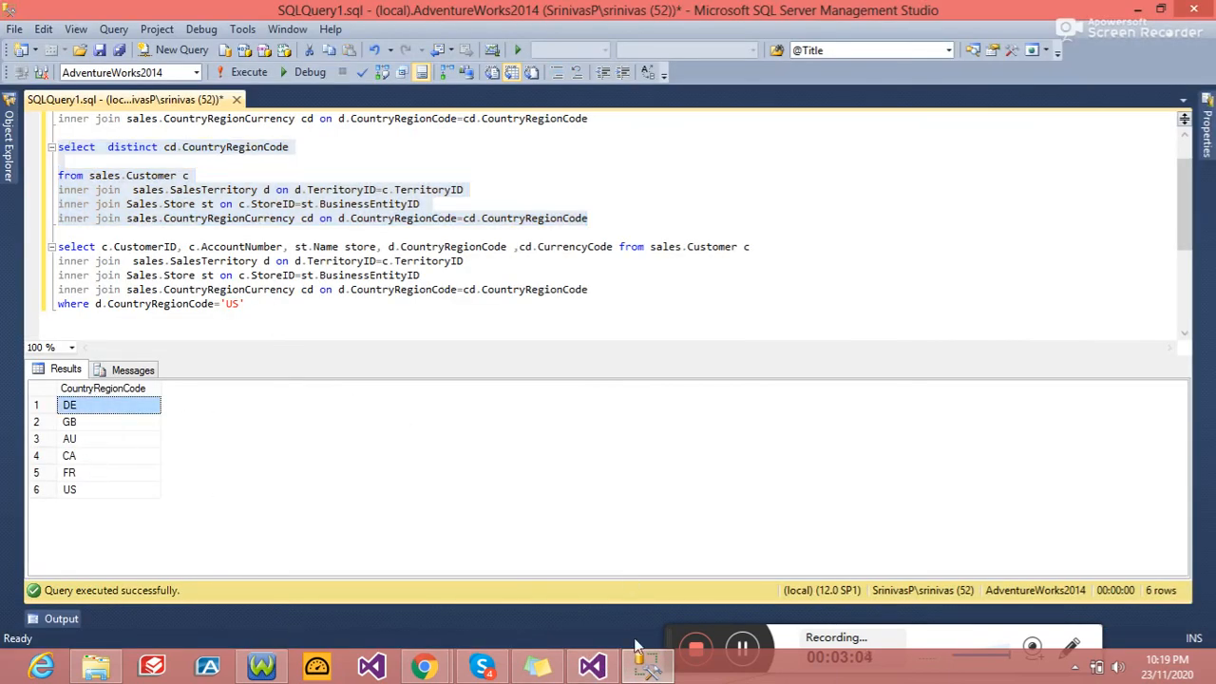
click(642, 668)
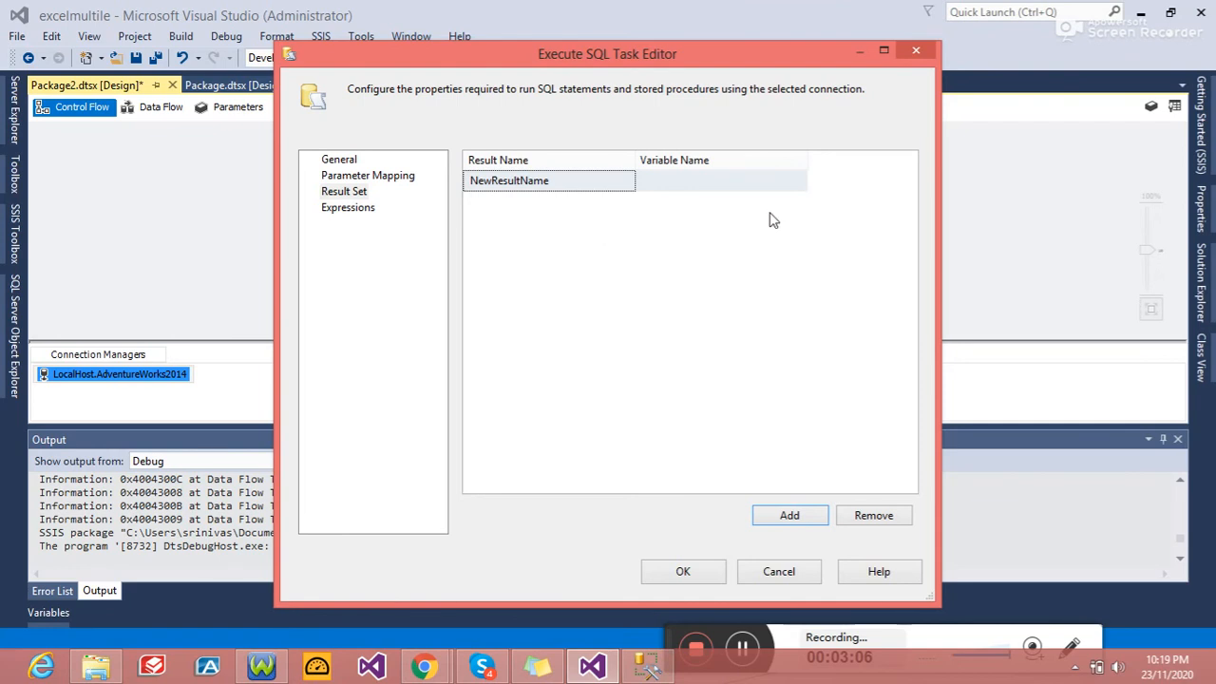
Step: Map the result set entry to a new Package2 variable named result with value type Object and apply the task settings
click(763, 181)
click(801, 182)
click(705, 202)
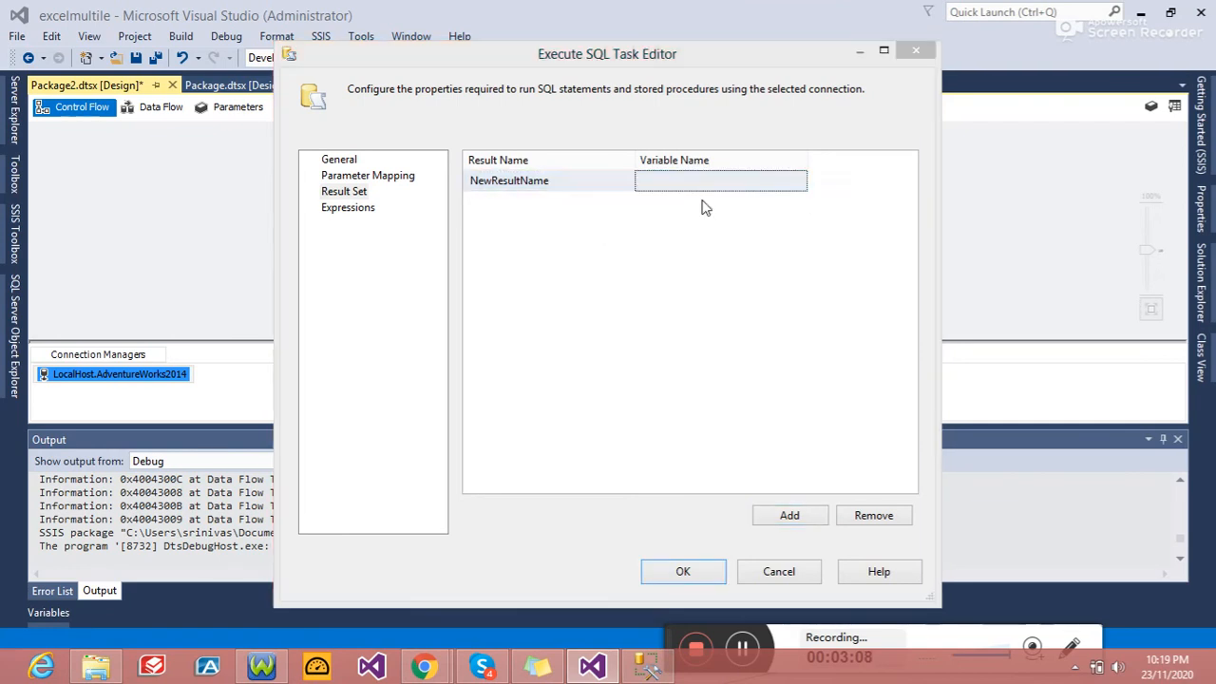
double_click(618, 290)
text(result)
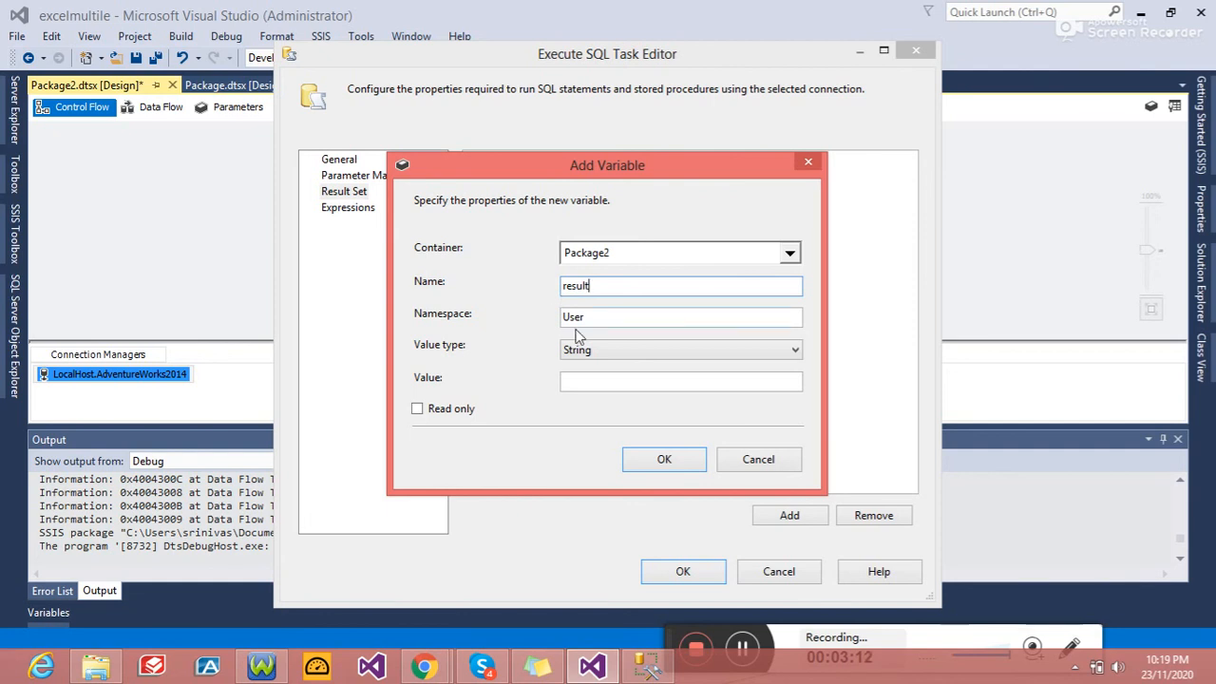
click(696, 353)
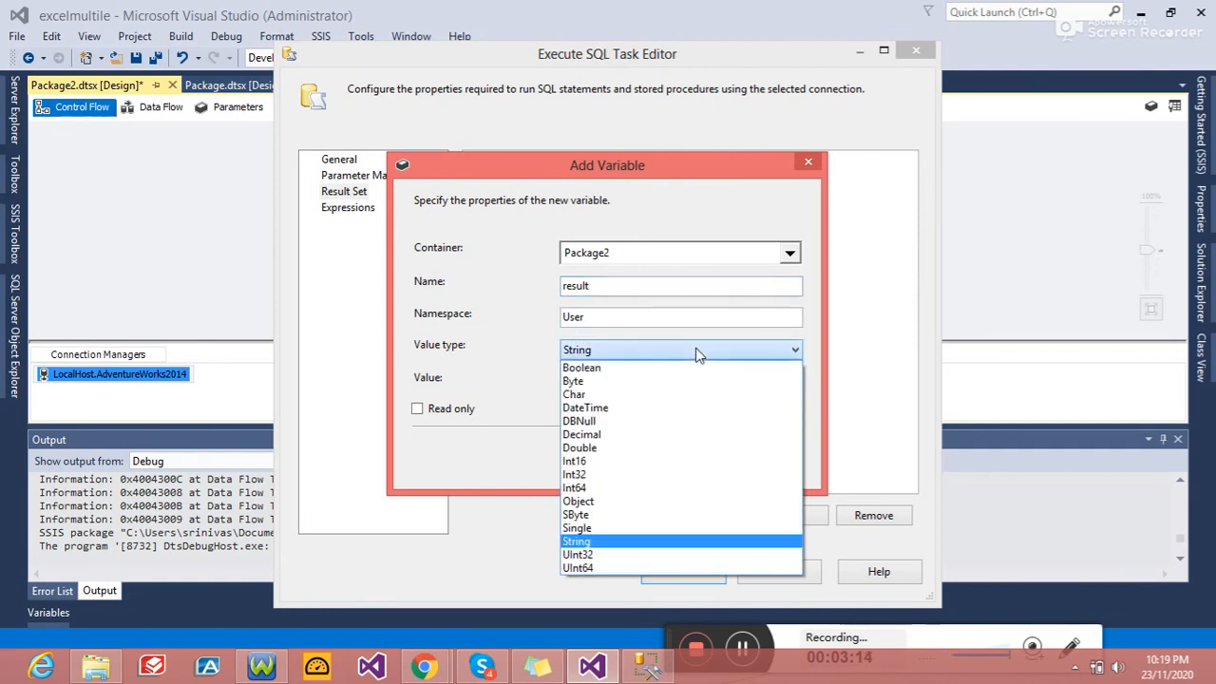
click(608, 501)
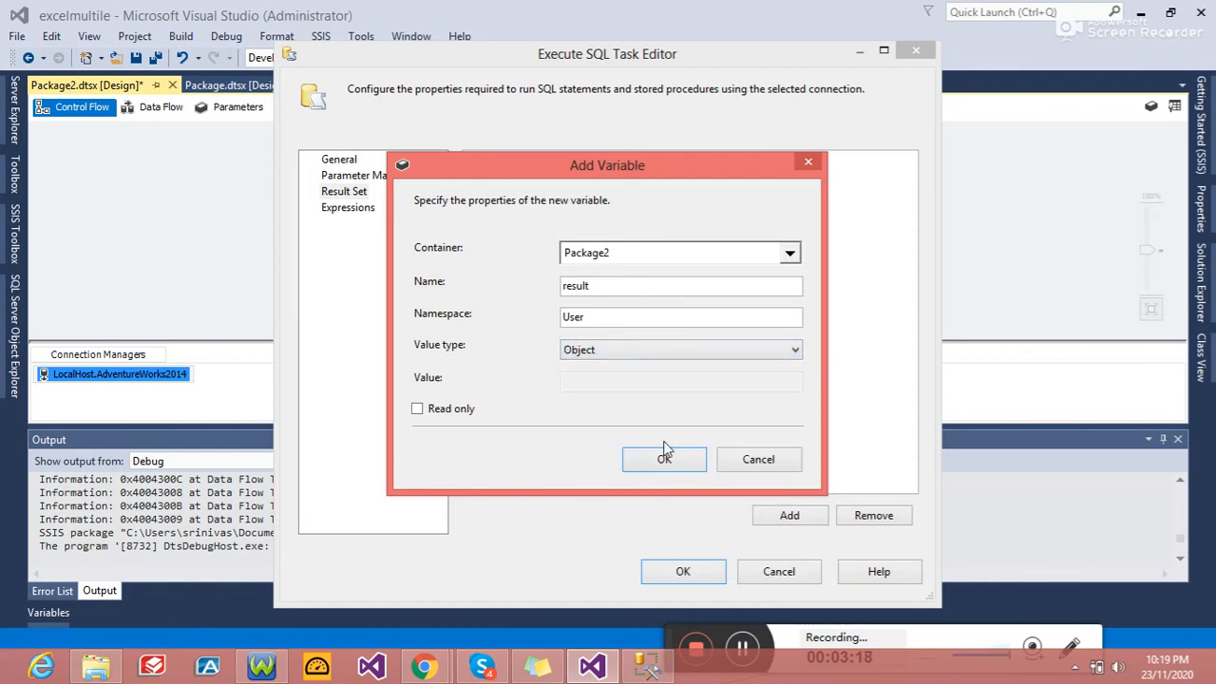
click(665, 465)
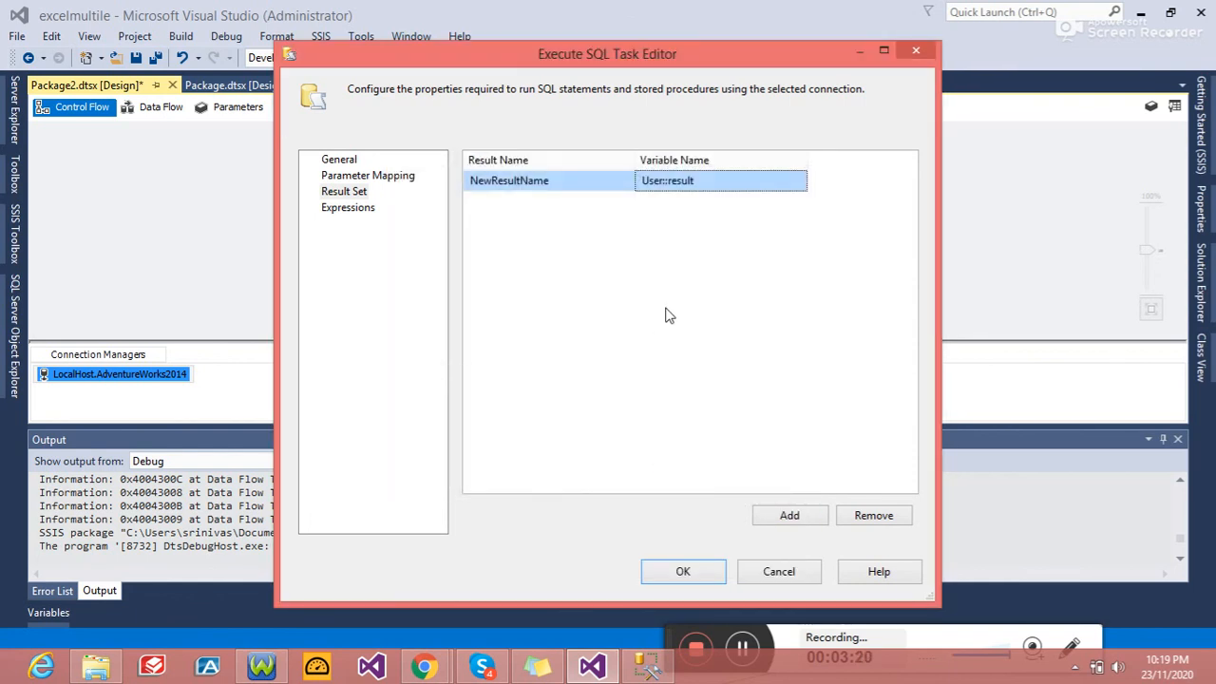
click(681, 573)
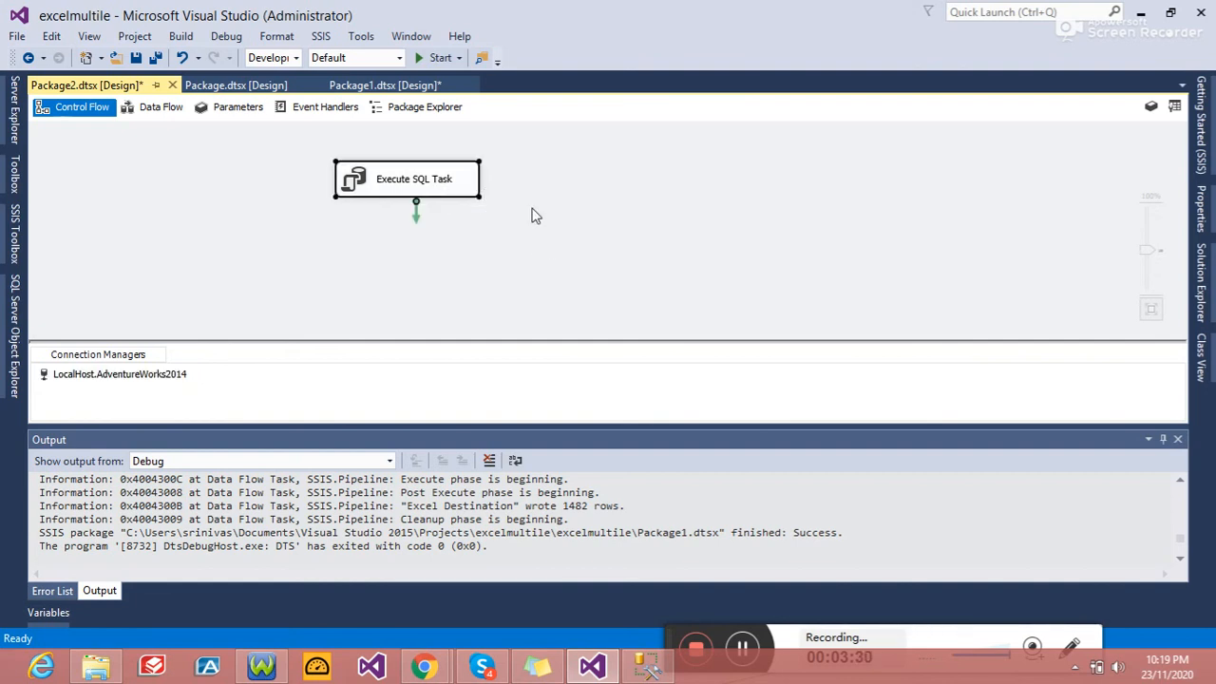
Step: Execute the Execute SQL Task on its own, check its execution progress log, and stop debugging
click(555, 187)
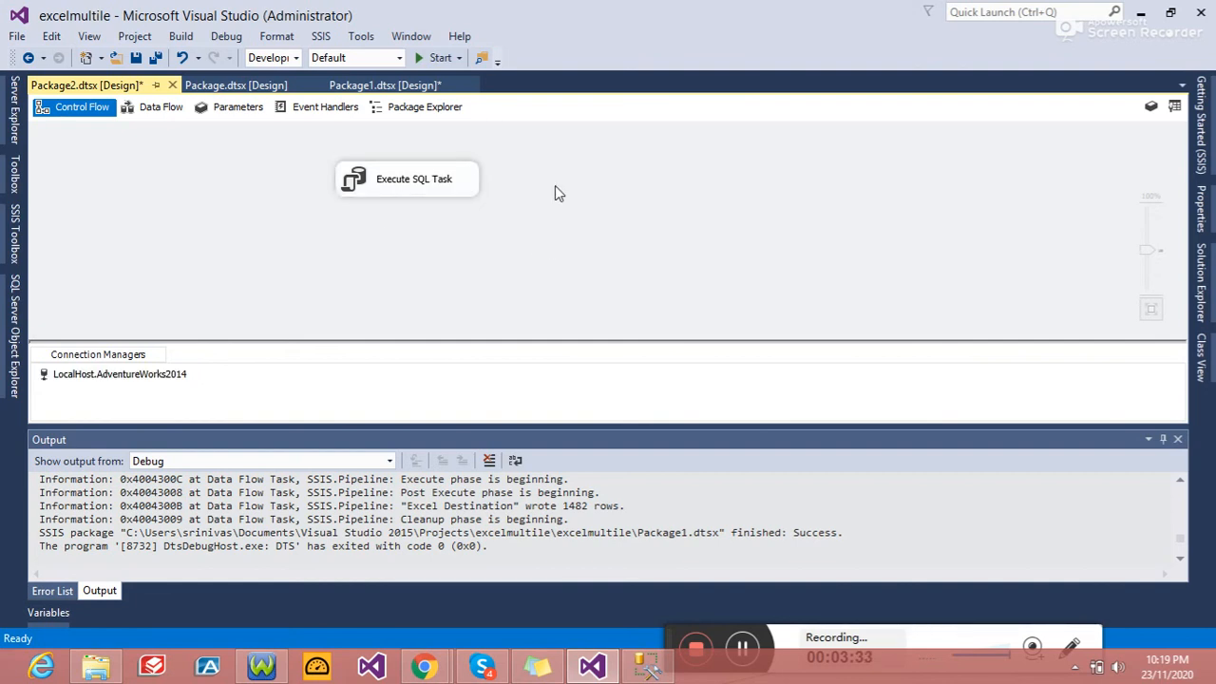
right_click(447, 182)
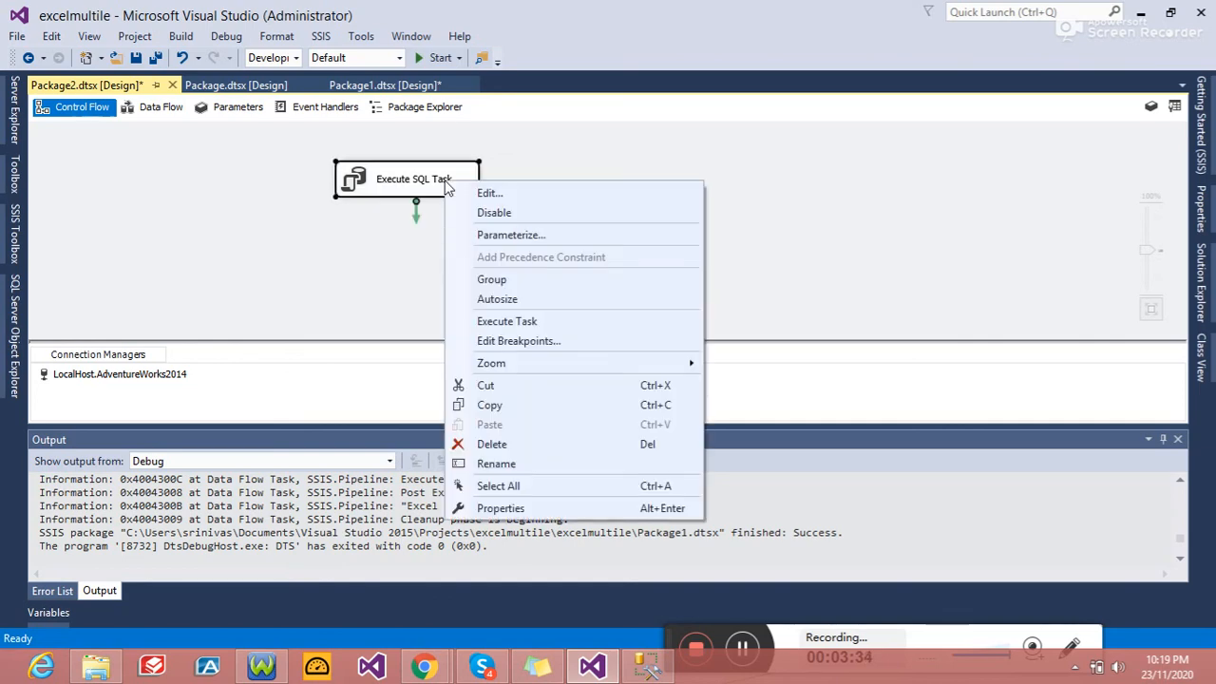
click(532, 321)
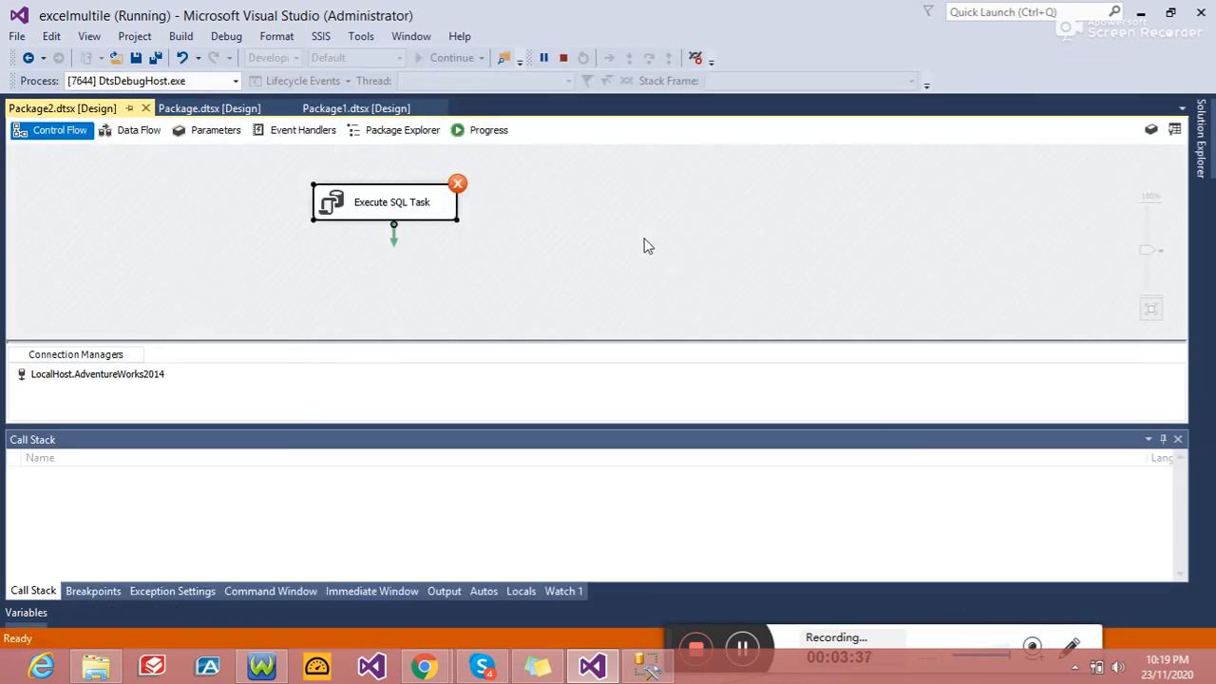
click(487, 130)
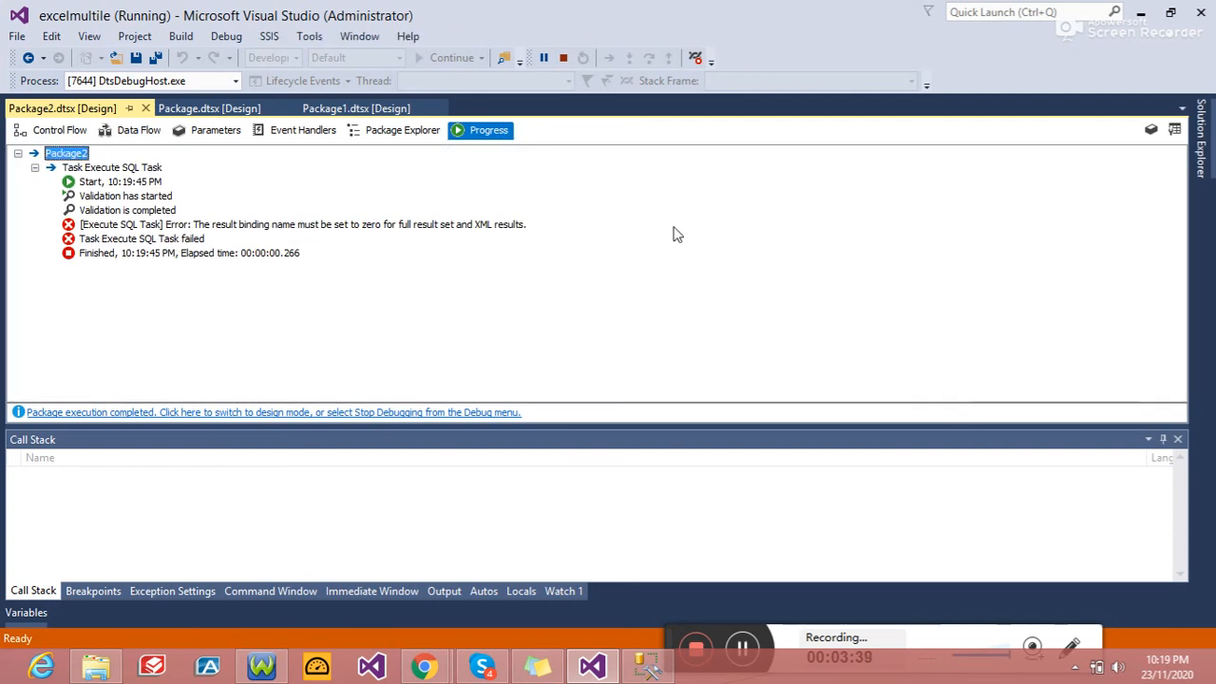
click(62, 133)
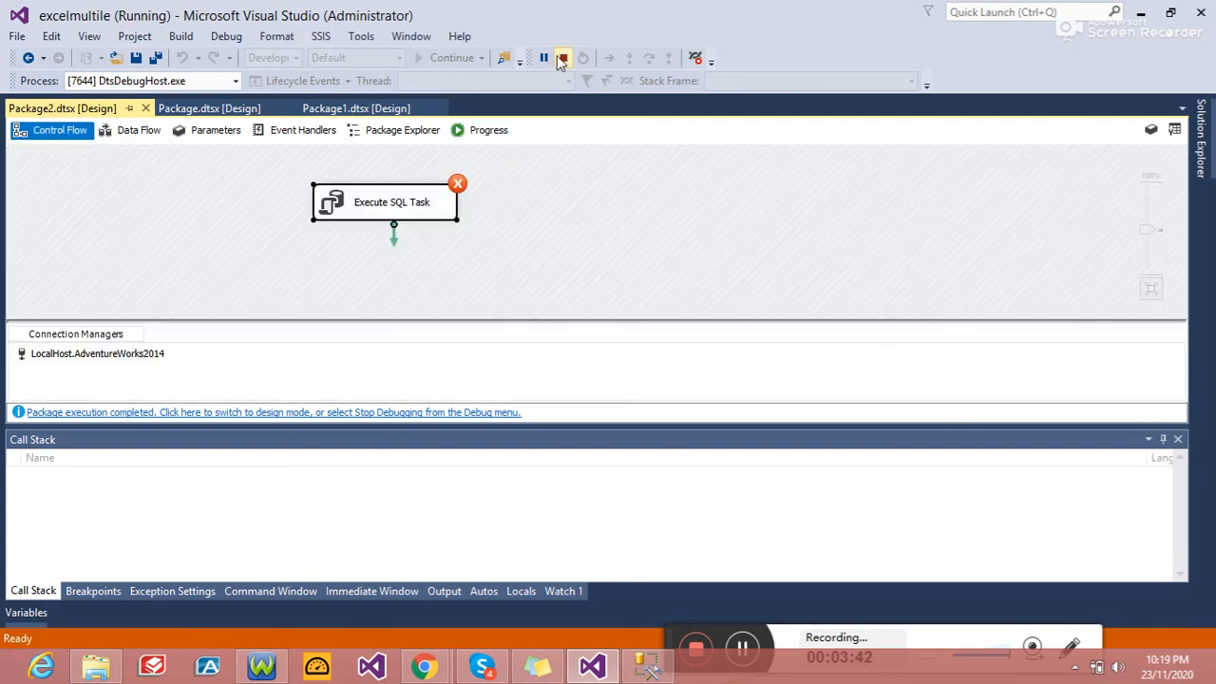
click(562, 58)
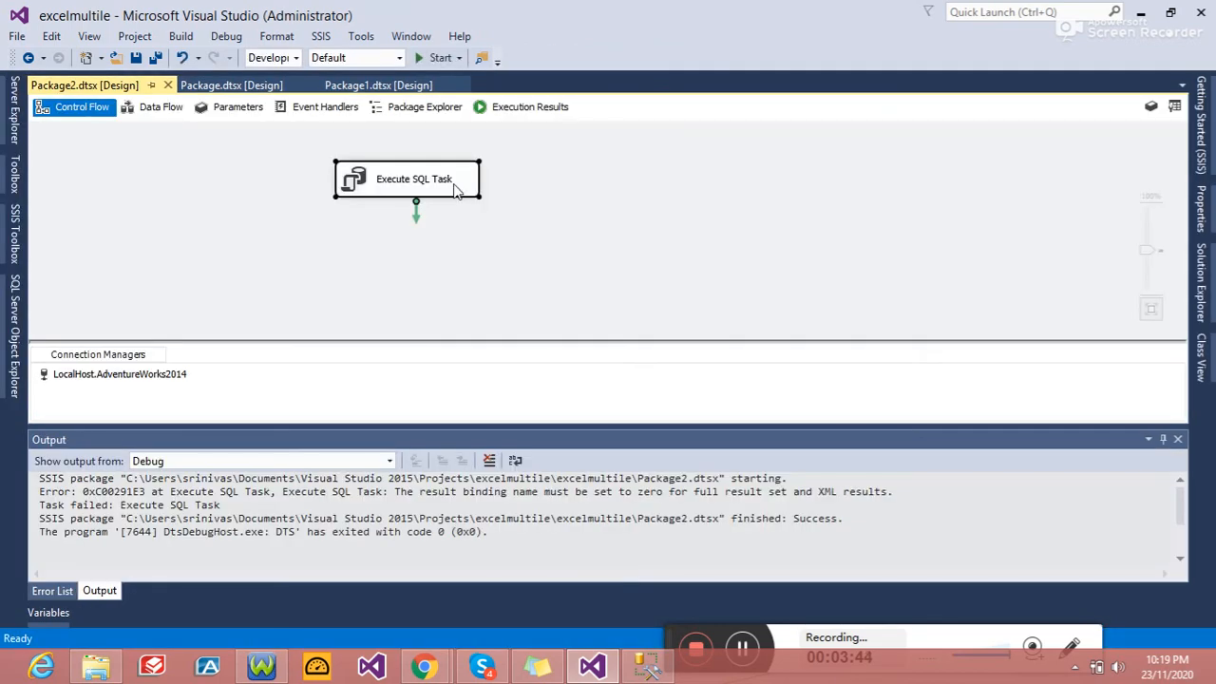
Step: Change the Result Name of the Execute SQL Task's result set mapping to 0
double_click(409, 180)
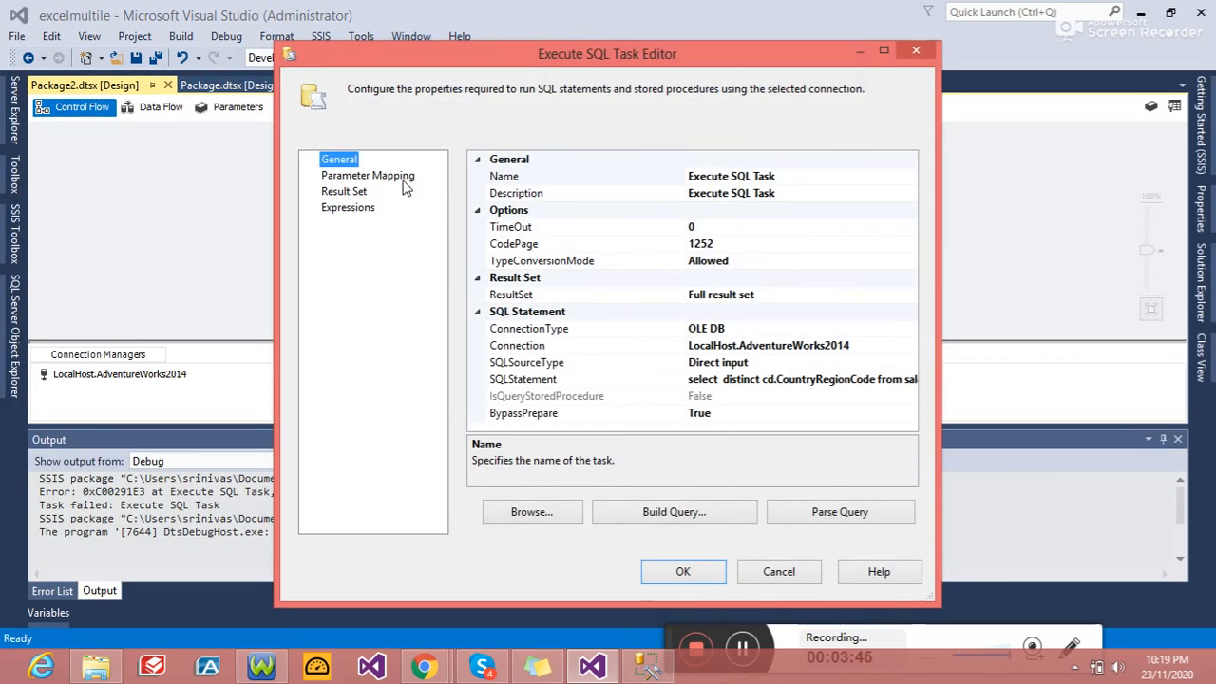
click(352, 195)
click(578, 183)
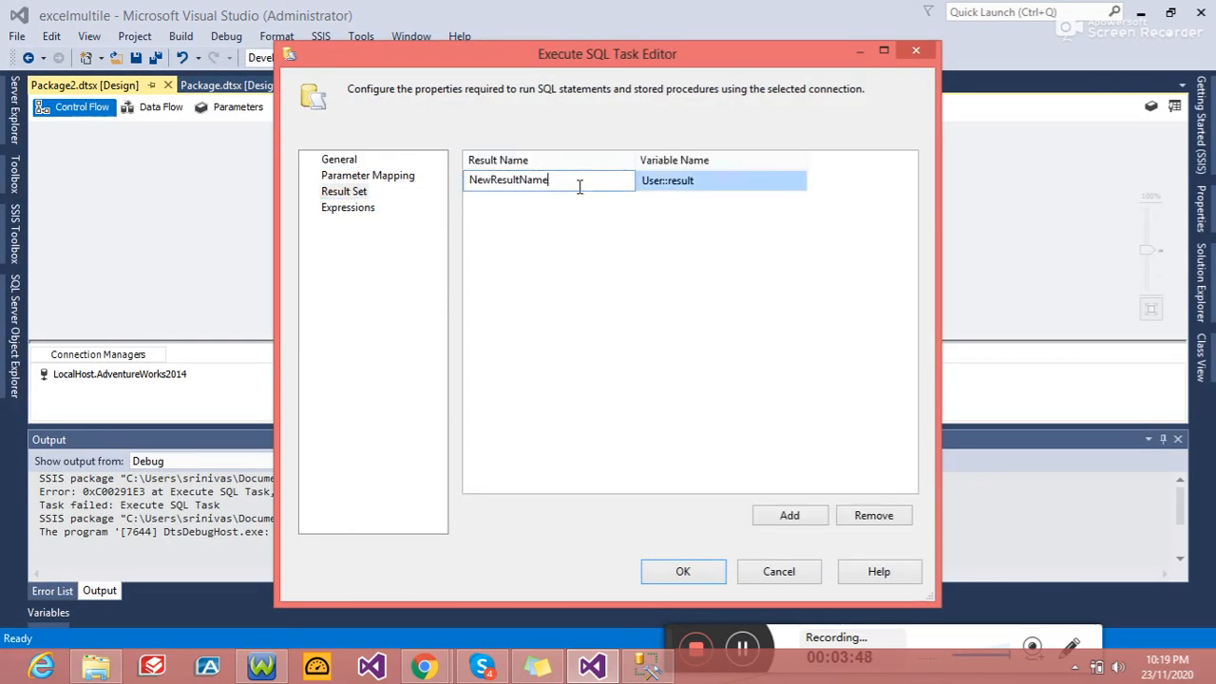
text(0)
click(681, 571)
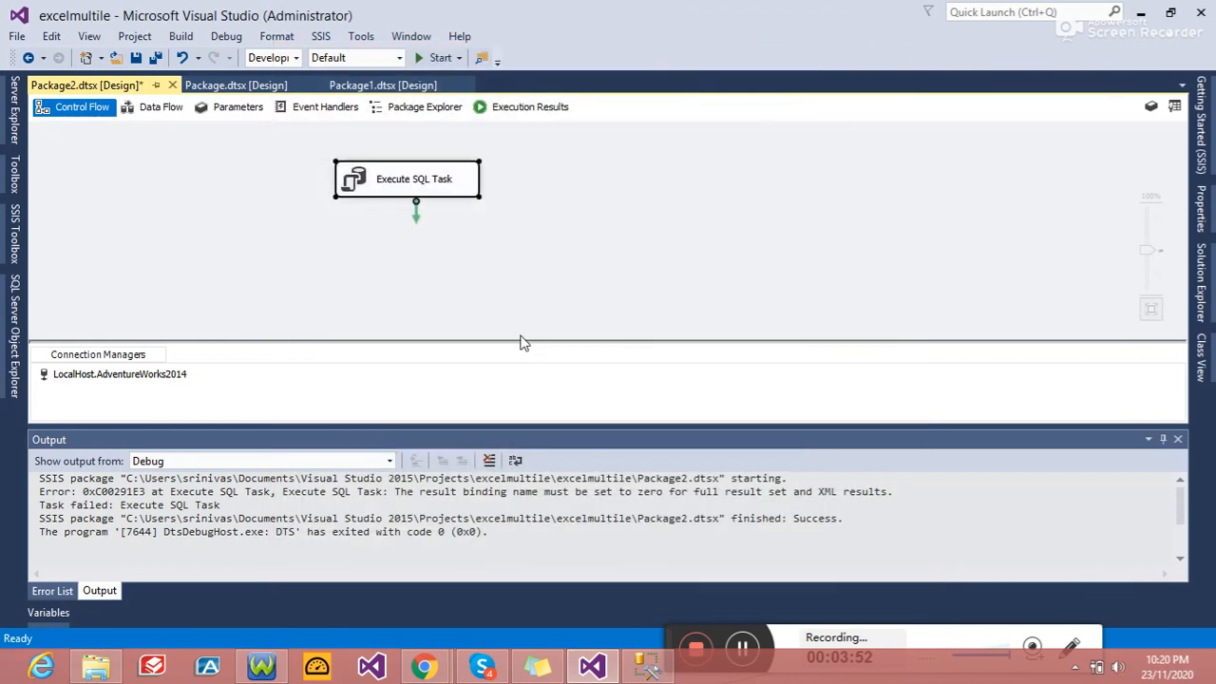
Step: Run the Execute SQL Task again, stop debugging, and recheck the CountryRegionCode results in SQL Server Management Studio
right_click(461, 191)
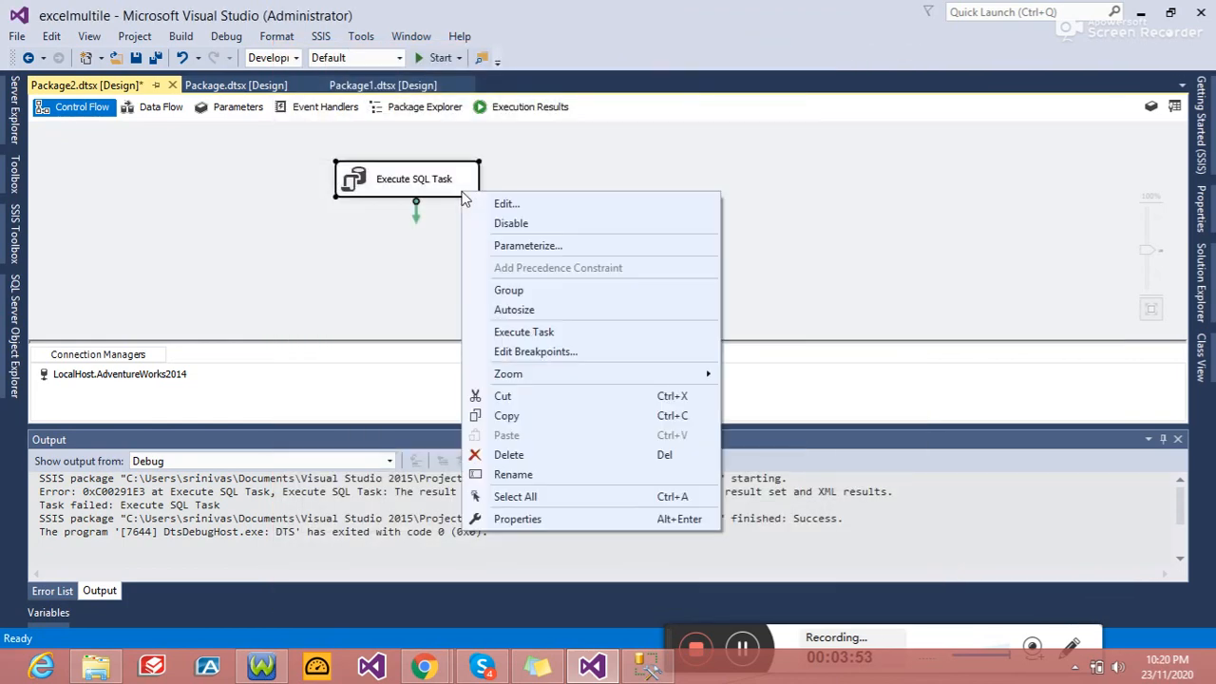
click(541, 323)
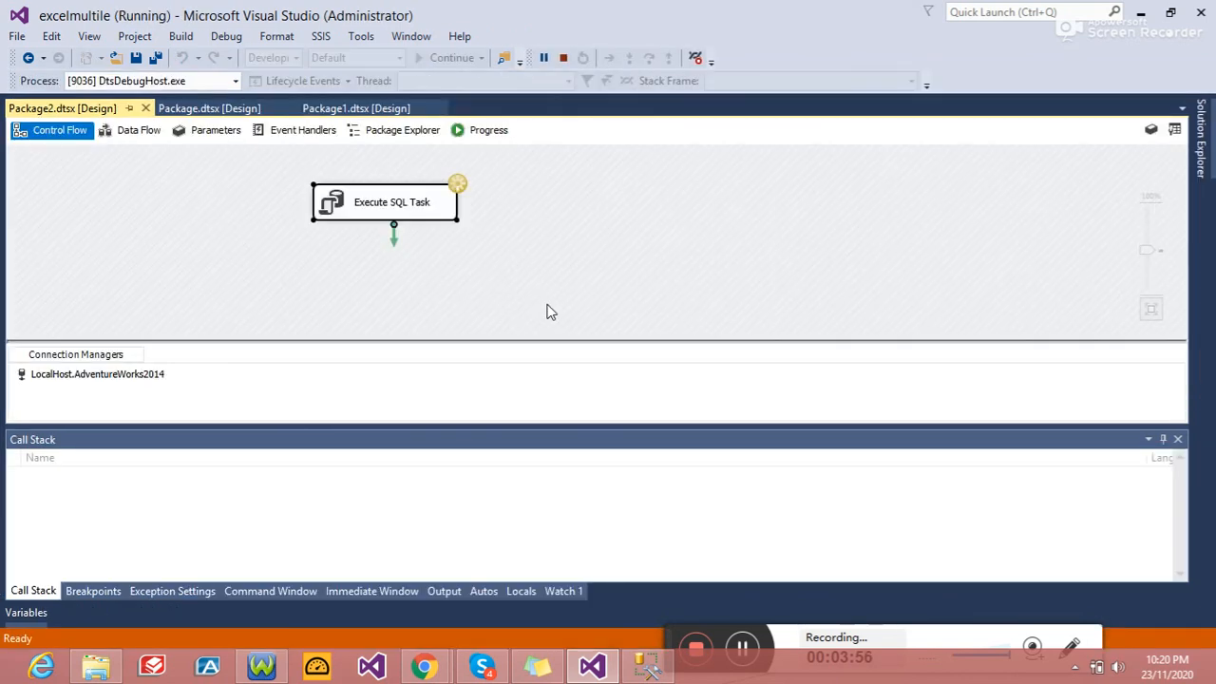
click(562, 60)
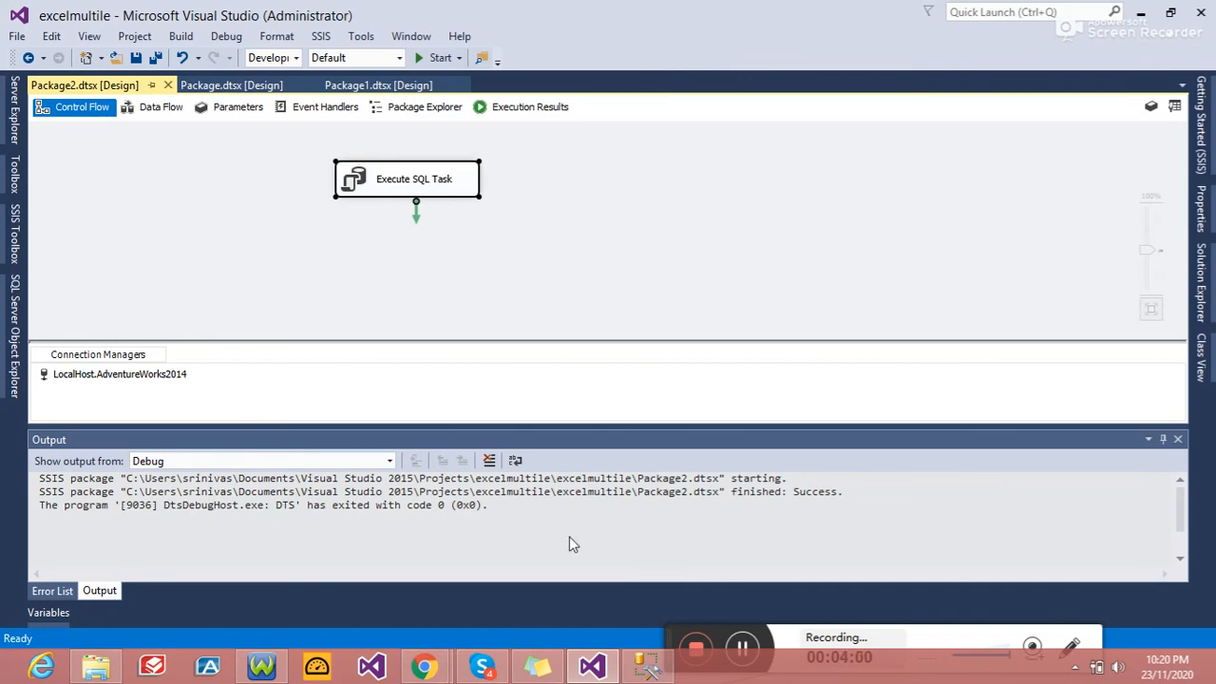
click(647, 665)
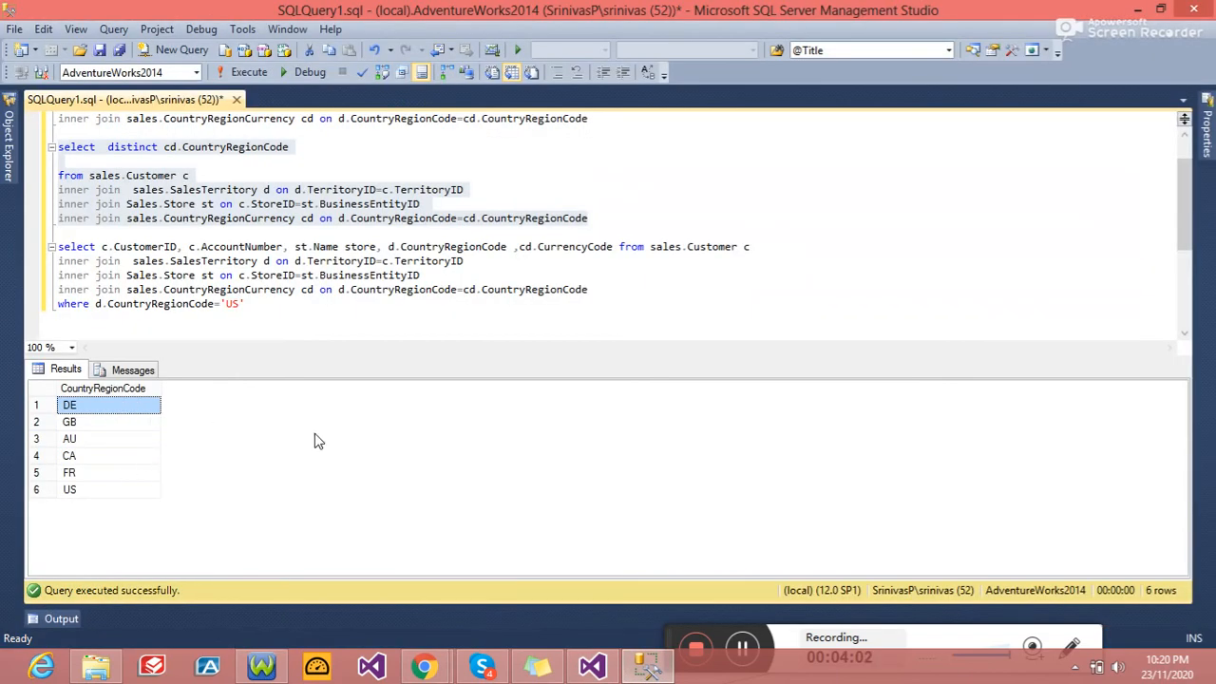
click(593, 665)
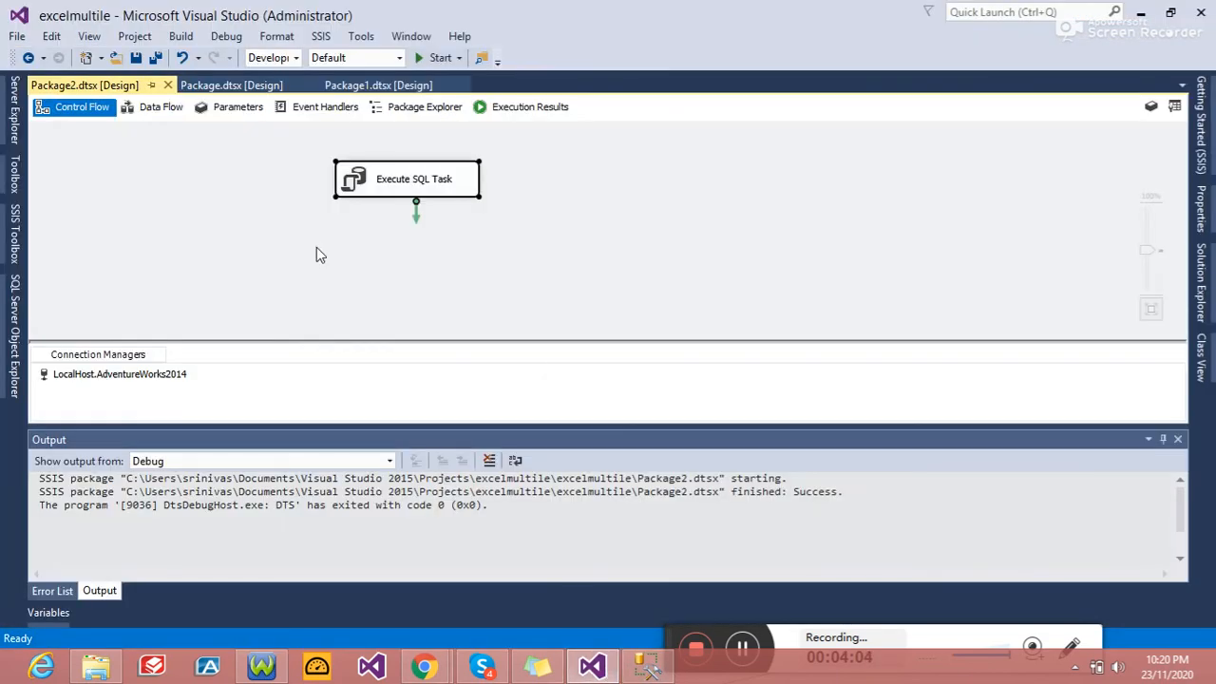
Step: Add a Foreach Loop Container to the control flow and connect the Execute SQL Task's precedence constraint to it
click(19, 236)
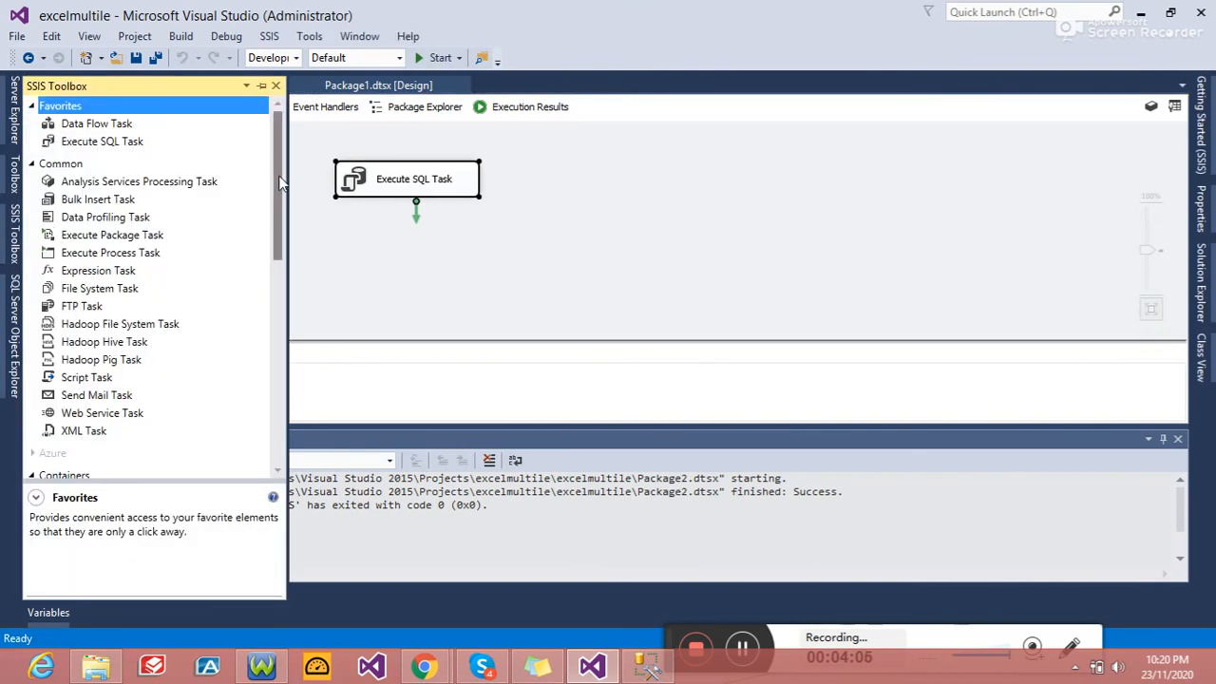
drag(281, 183, 276, 258)
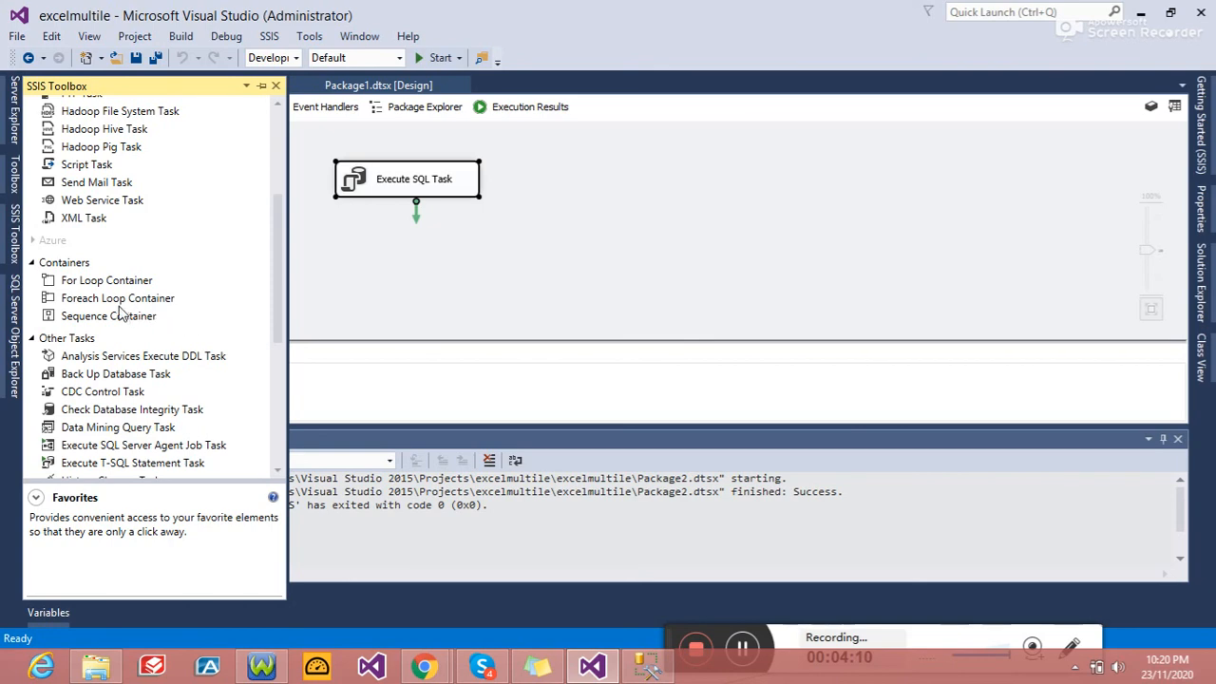
drag(122, 306, 561, 251)
click(415, 152)
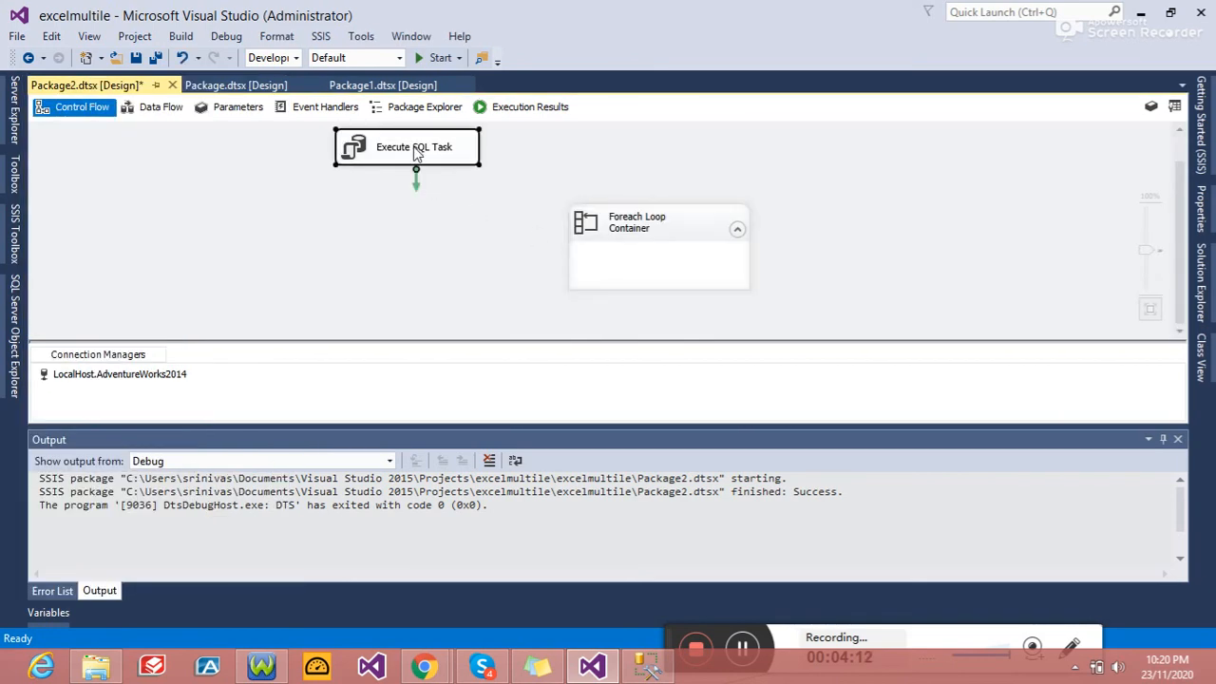
drag(418, 185, 649, 228)
Step: Configure the Foreach Loop Container's collection with the Foreach ADO Enumerator, using User::result as the ADO object source variable
double_click(646, 223)
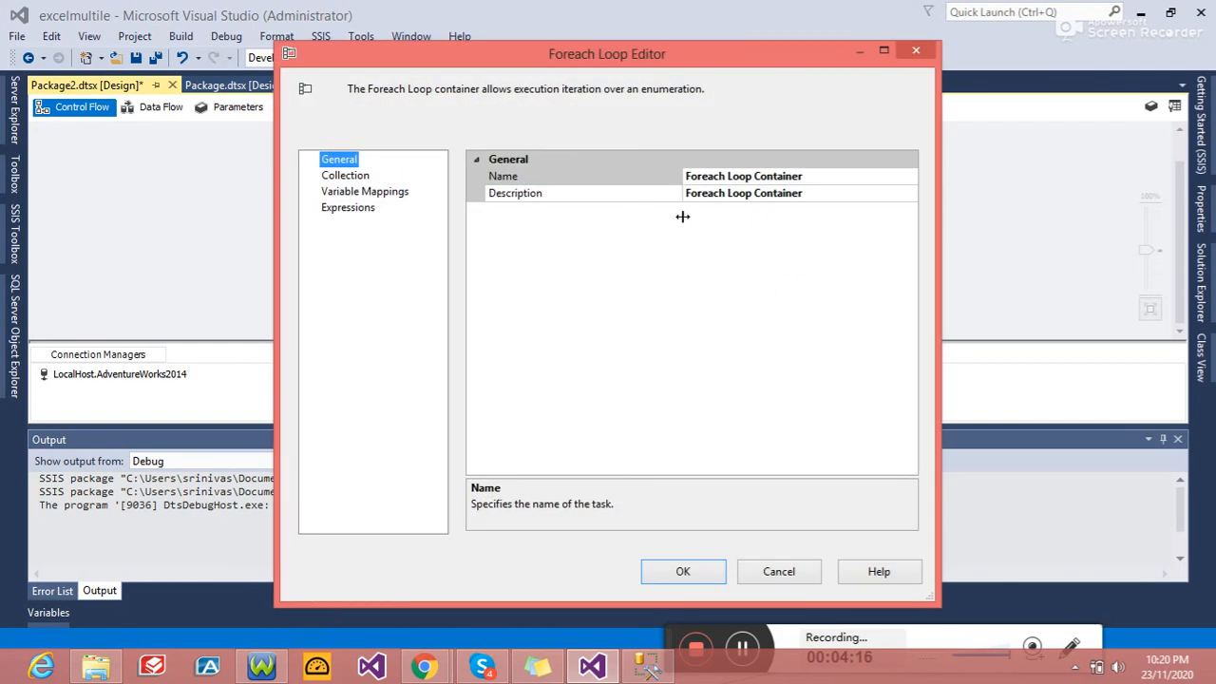
click(345, 175)
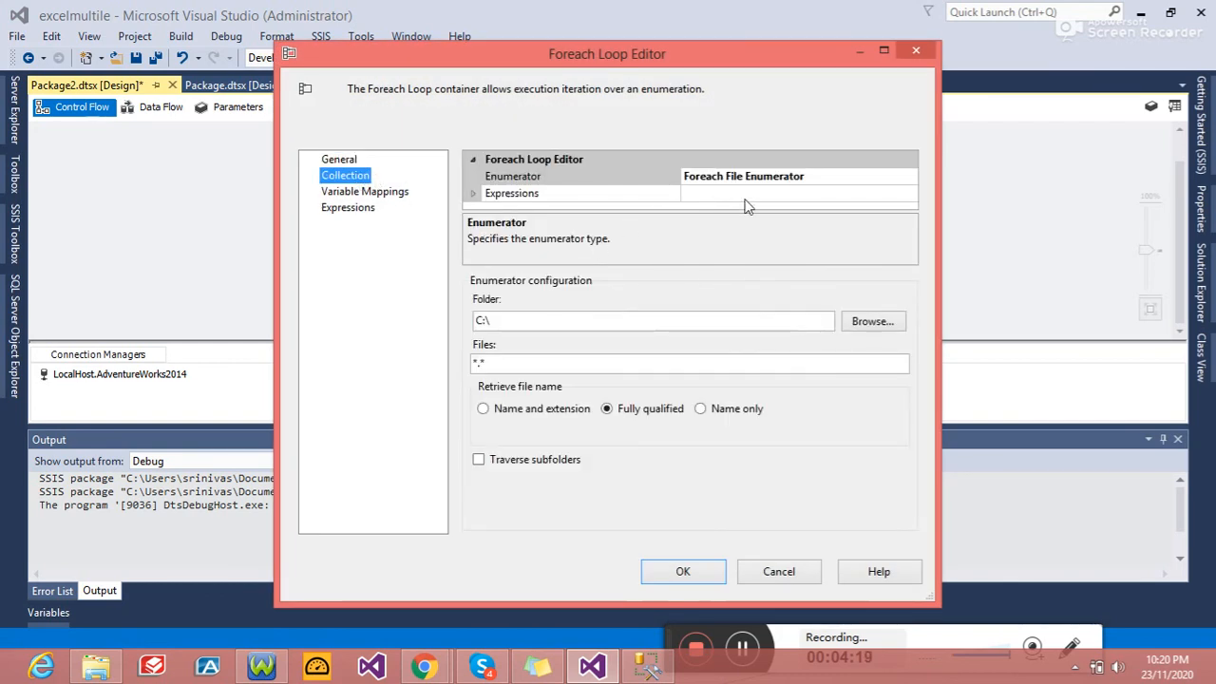
click(889, 176)
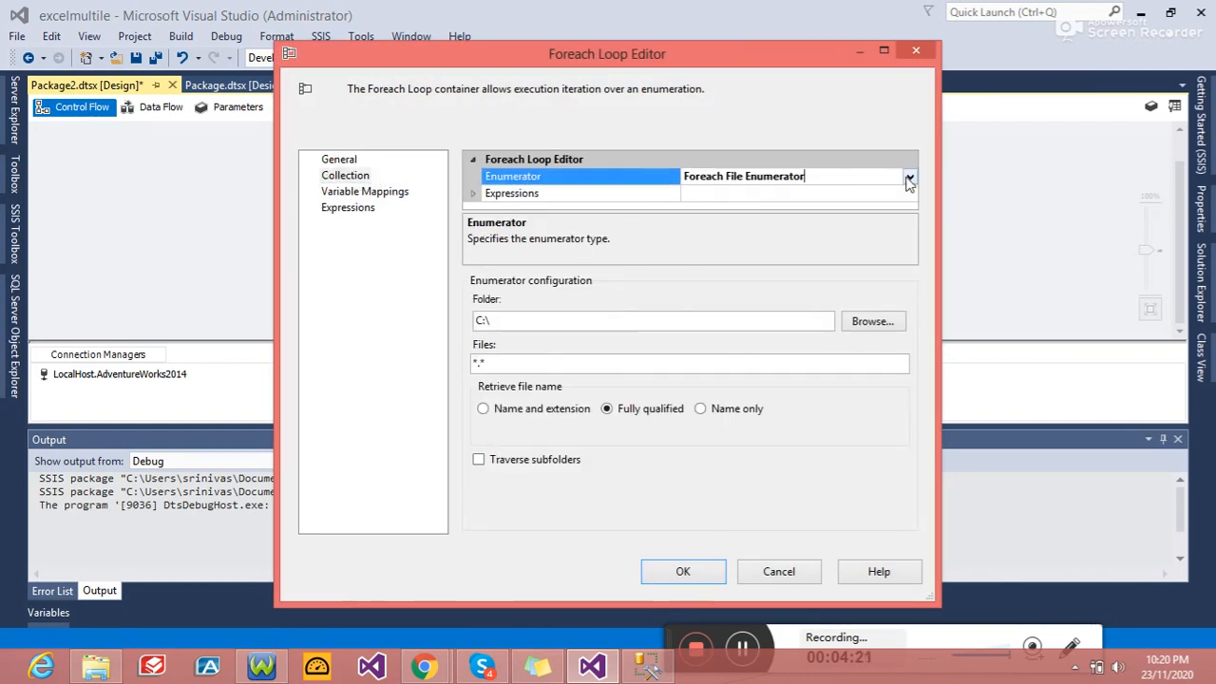
click(907, 178)
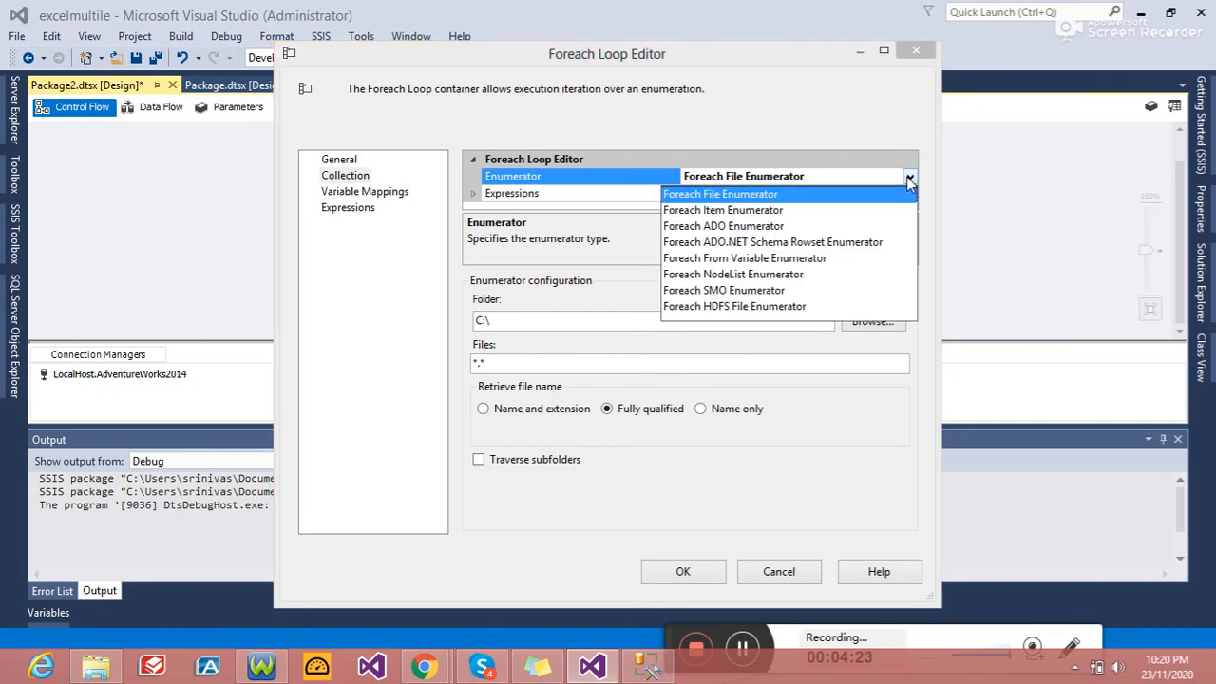
click(754, 228)
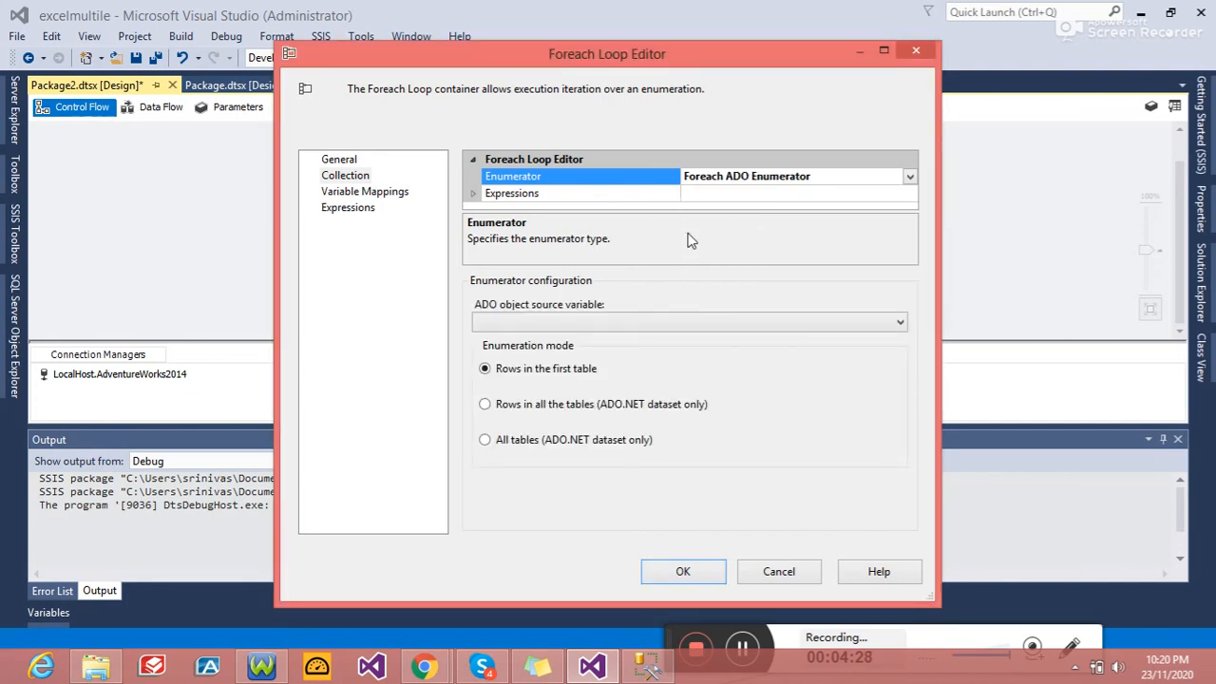
click(898, 322)
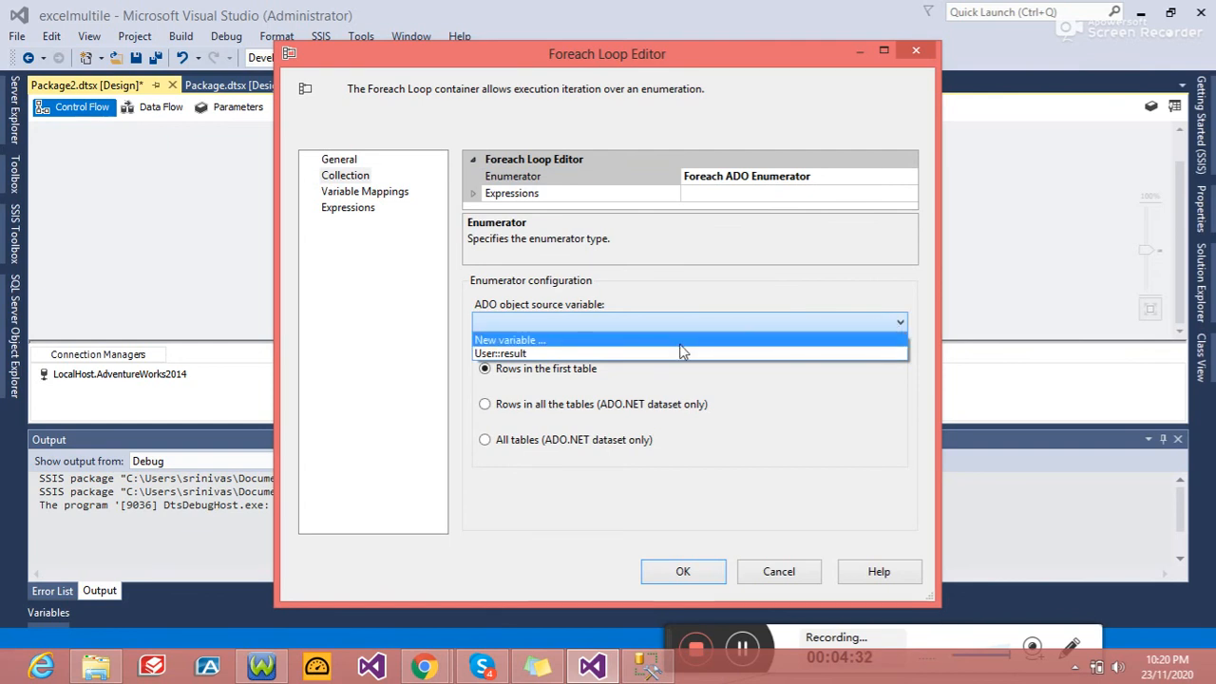
click(669, 355)
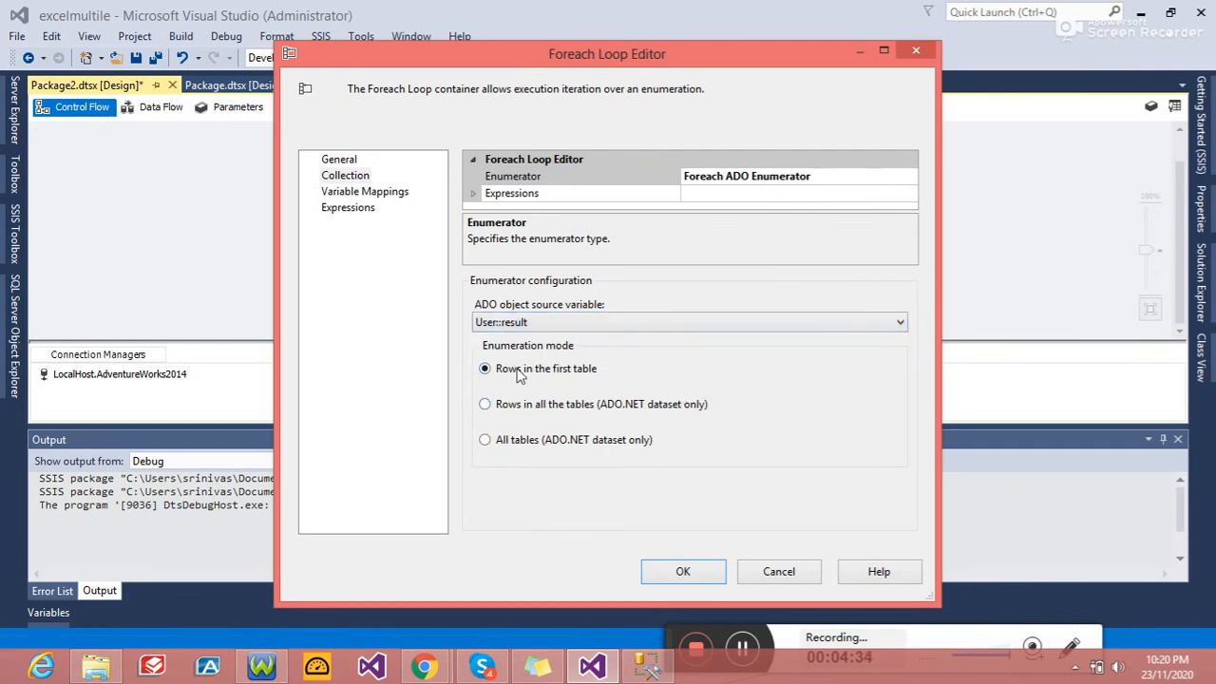
Step: View the loop's empty variable mappings and review the CountryRegionCode query results in SQL Server Management Studio, returning to Visual Studio
click(375, 194)
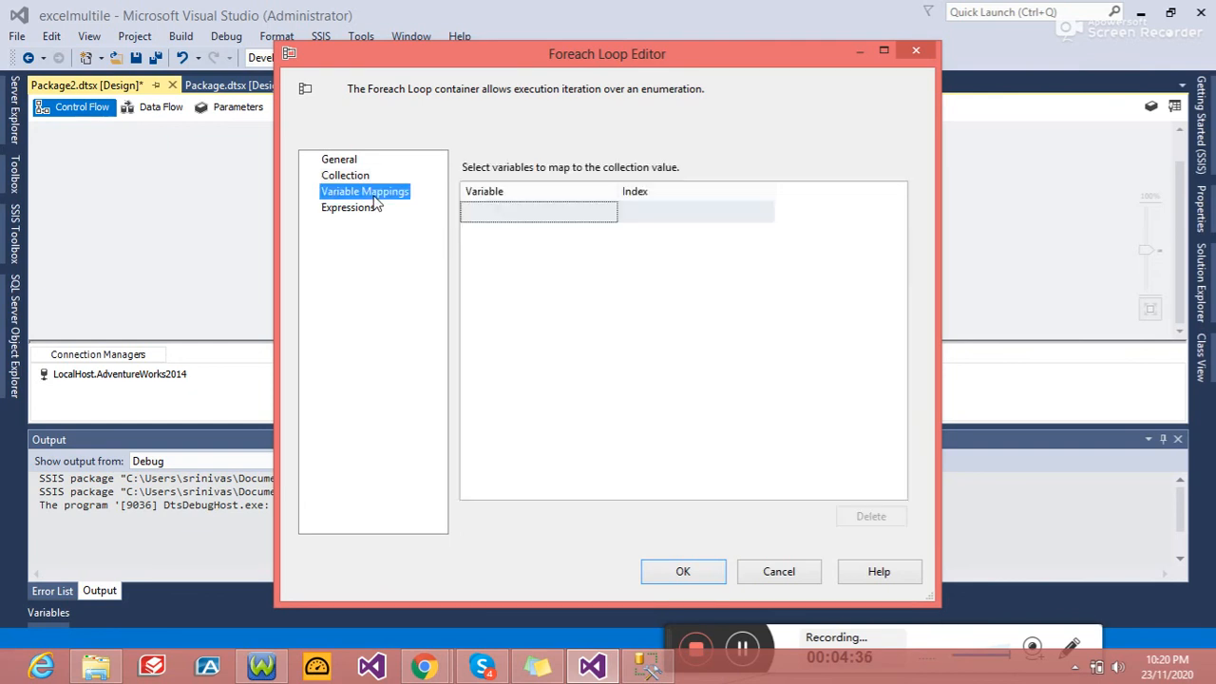
click(710, 222)
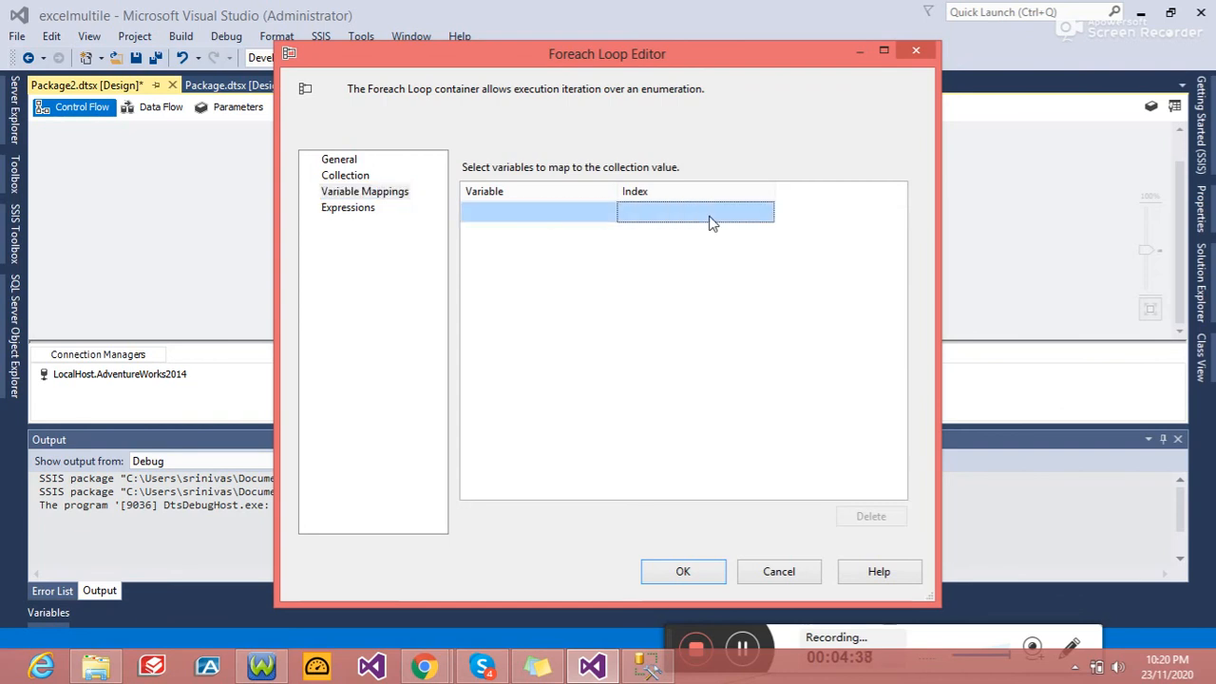
click(570, 213)
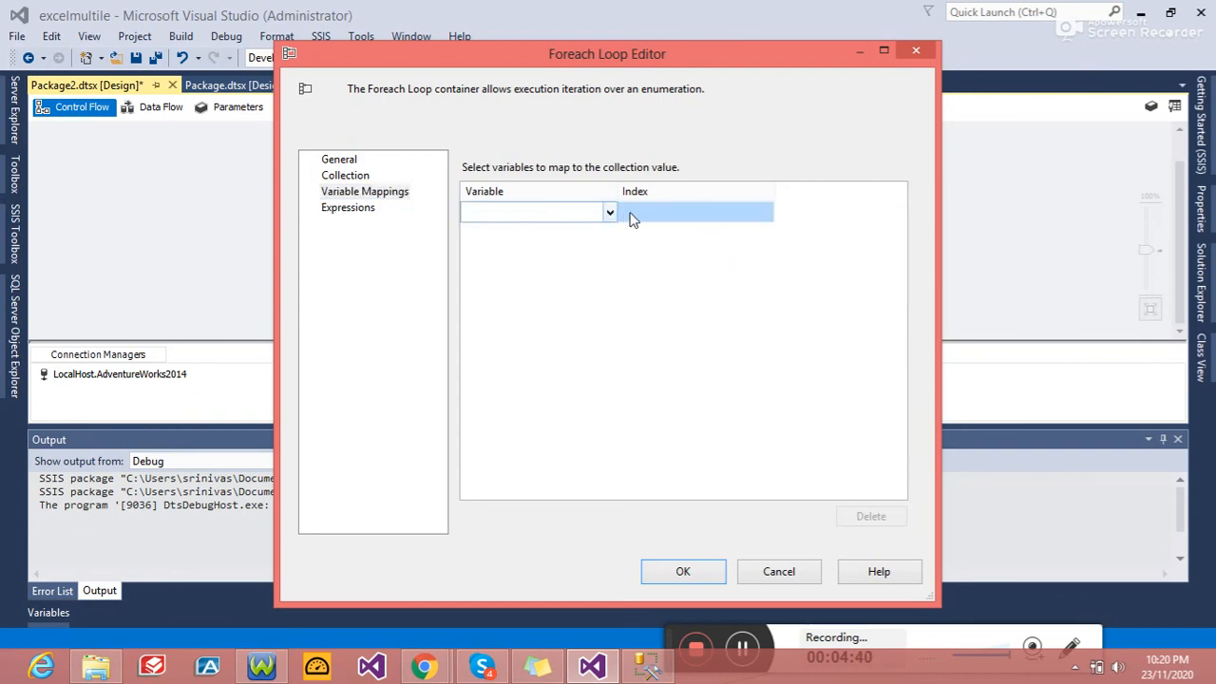
click(646, 665)
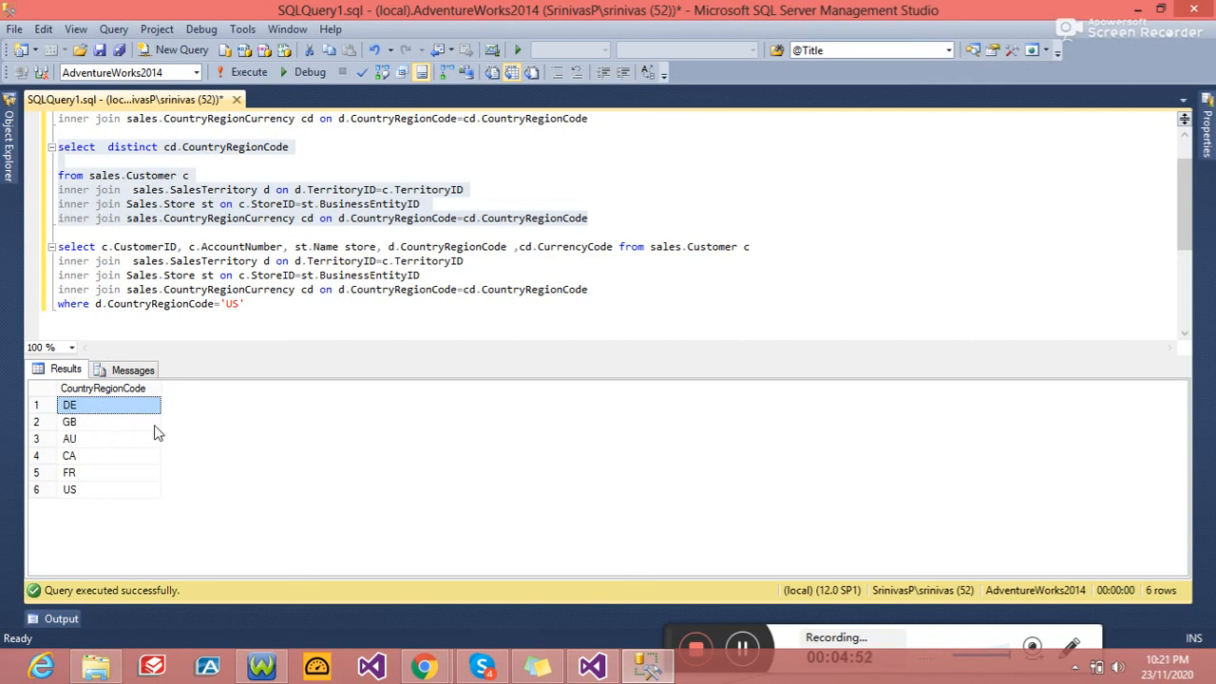
click(592, 666)
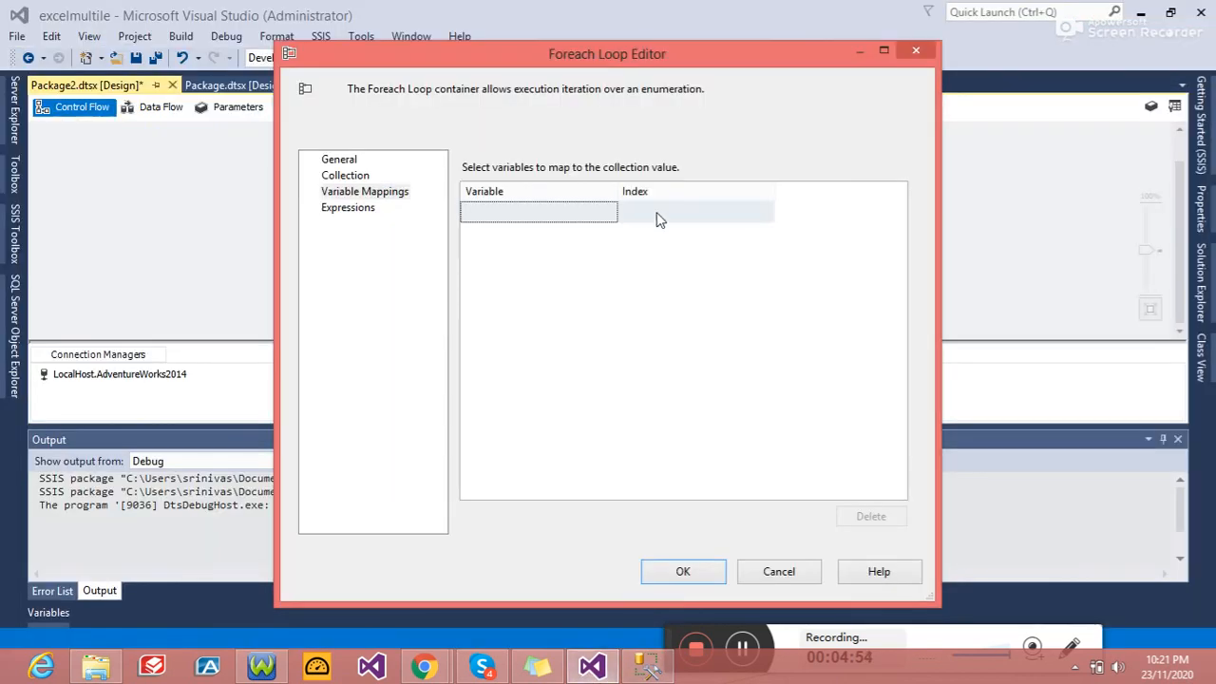
Step: Create a String variable named country in Package2, map it to index 0 of the loop's collection, and accept the loop settings
click(658, 219)
click(599, 218)
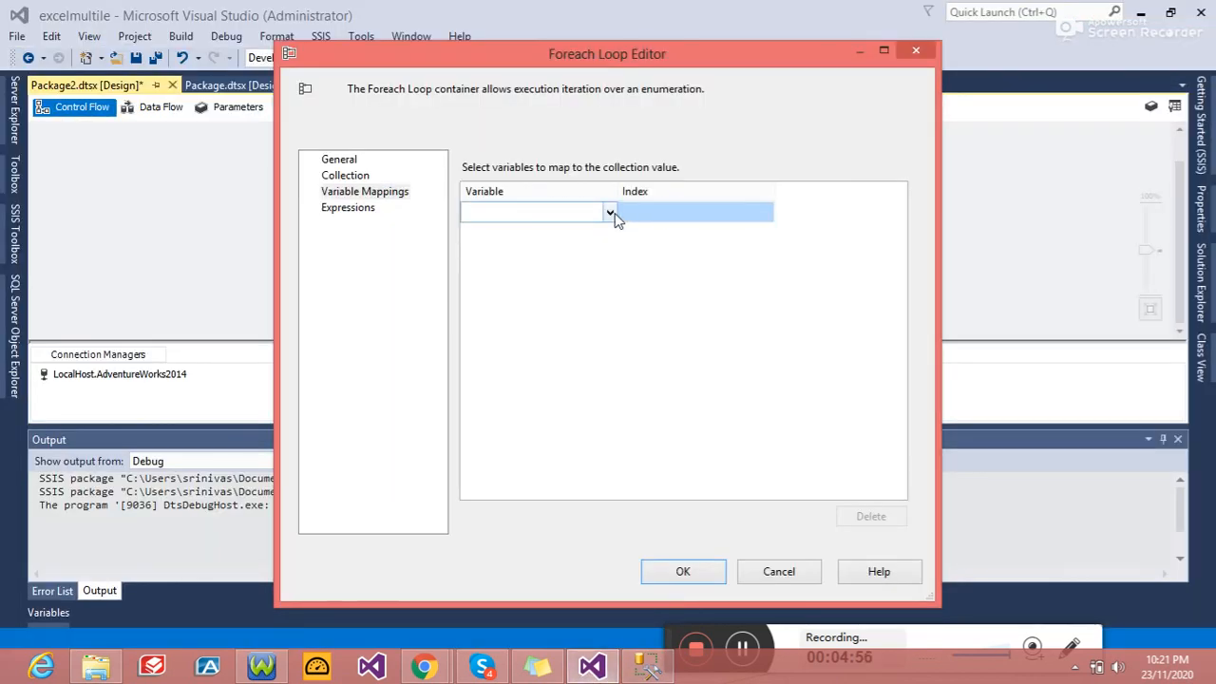
click(608, 212)
click(534, 237)
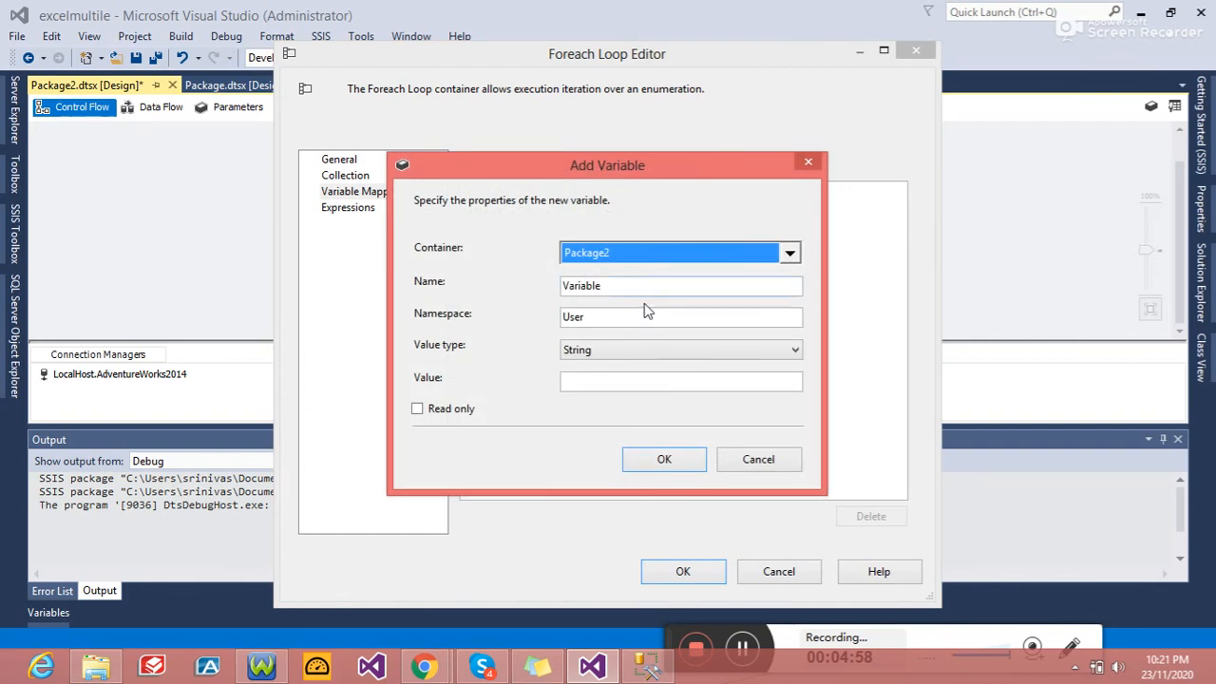
click(618, 290)
drag(617, 290, 535, 298)
text(country)
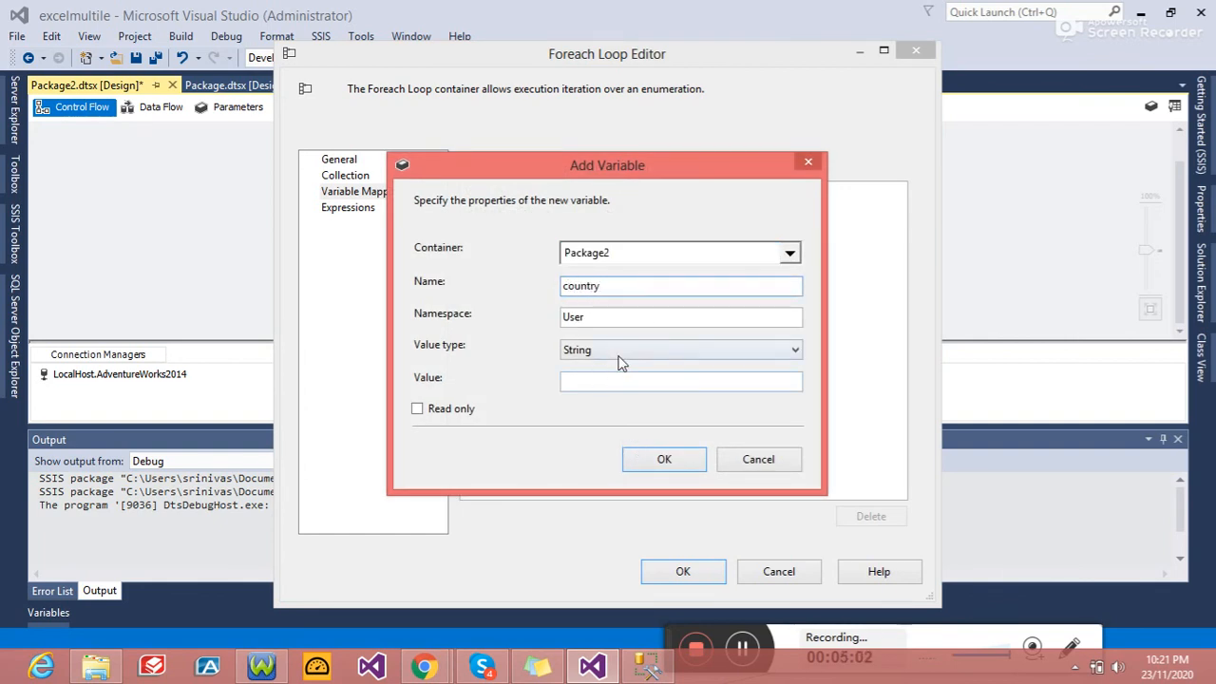
click(663, 459)
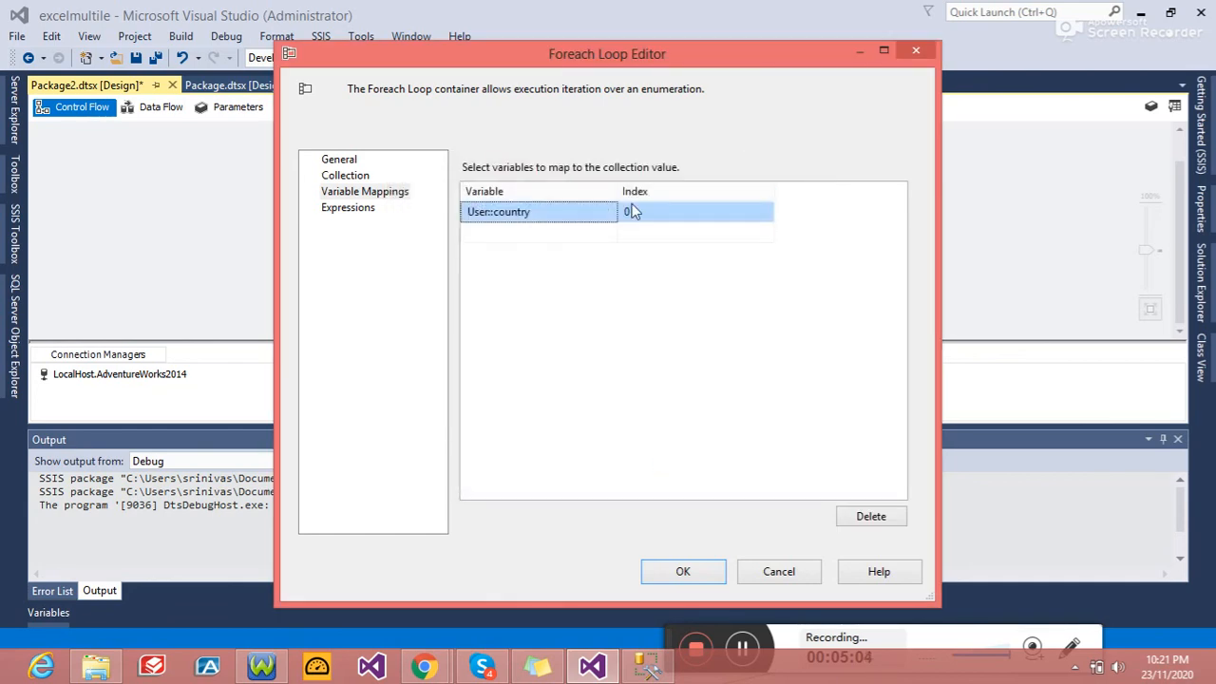
click(668, 570)
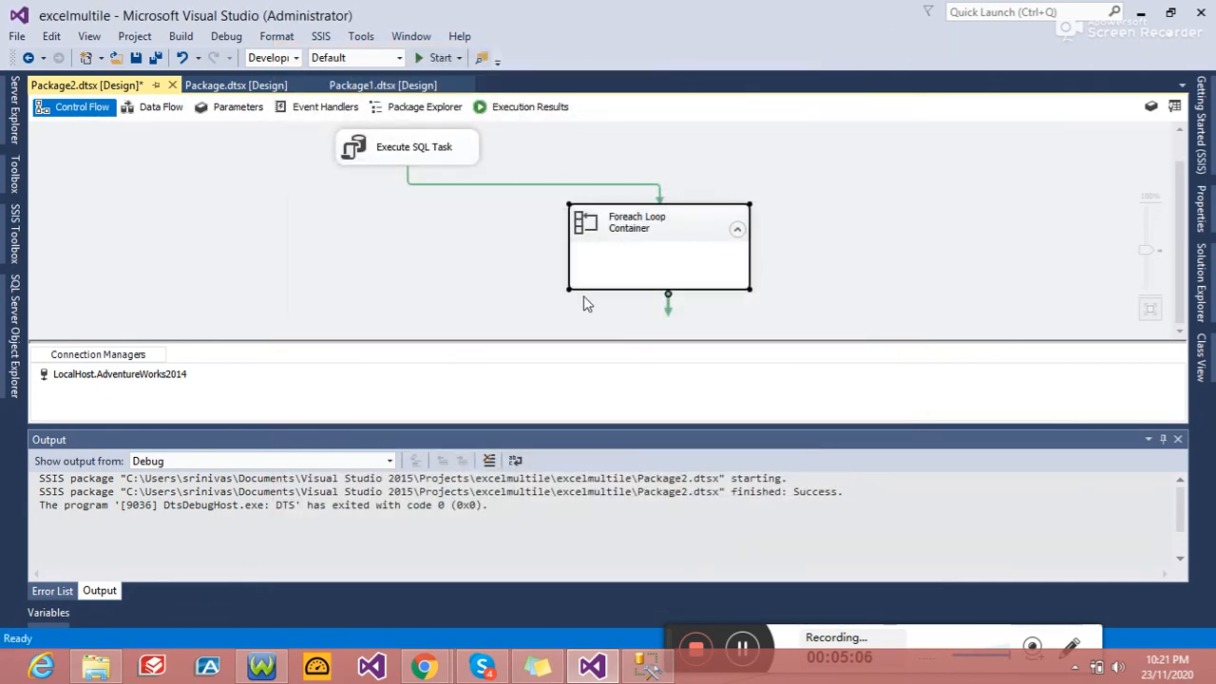
Step: Add a Data Flow Task inside the Foreach Loop Container
click(14, 232)
drag(281, 200, 282, 112)
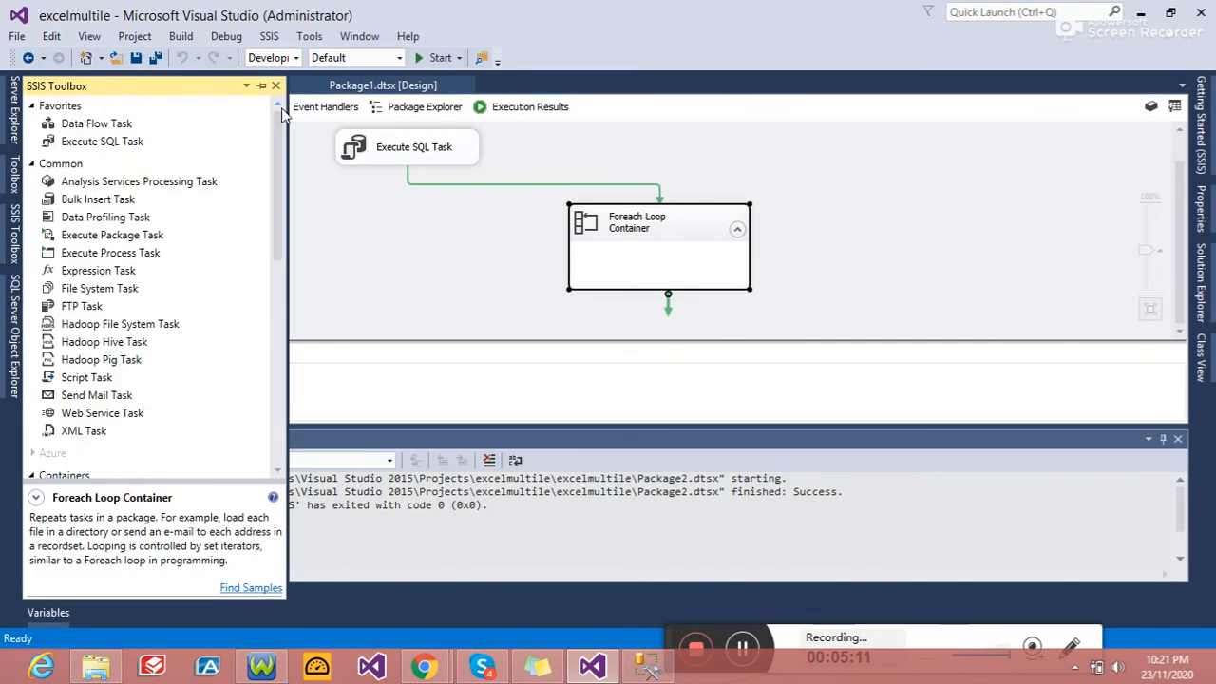
drag(99, 125, 649, 283)
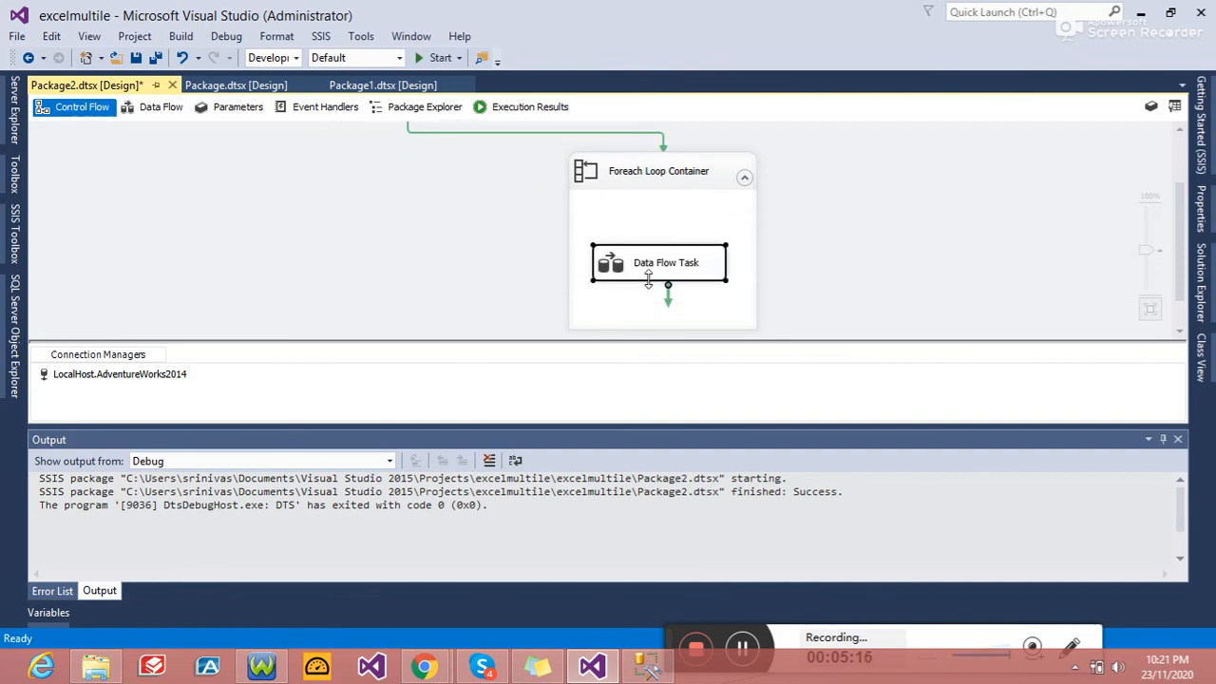
Step: Open the Data Flow Task and add a SQL Server source that uses the LocalHost.AdventureWorks2014 connection manager
double_click(665, 277)
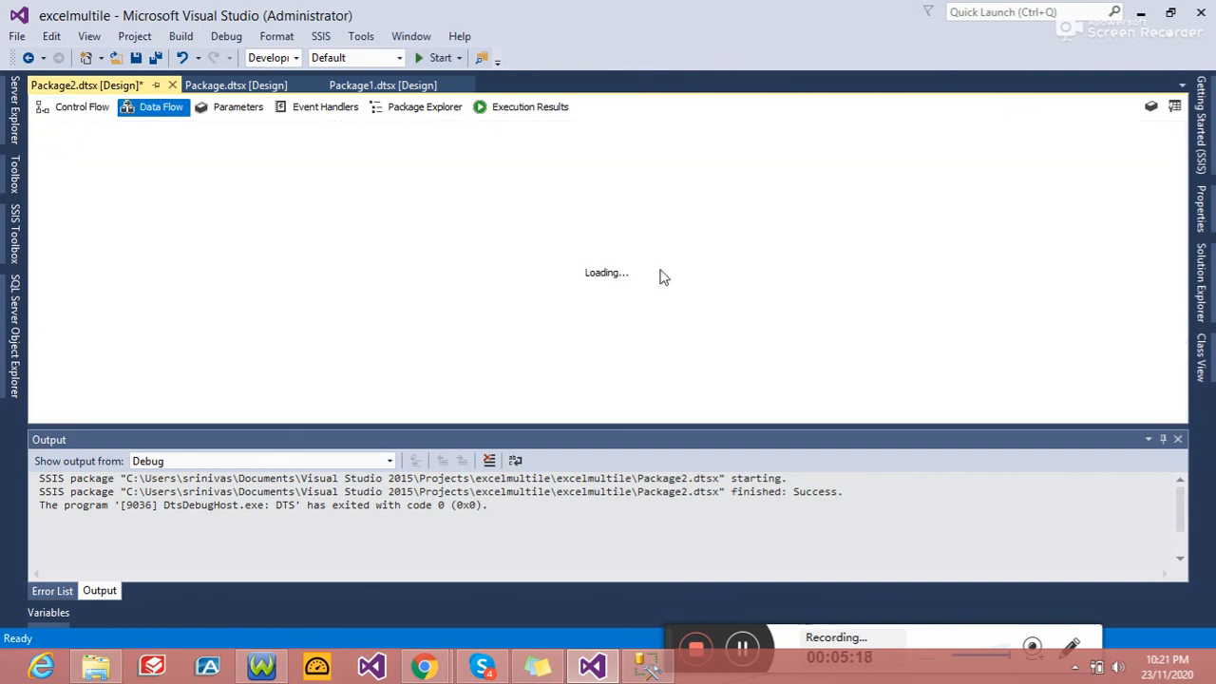
click(14, 233)
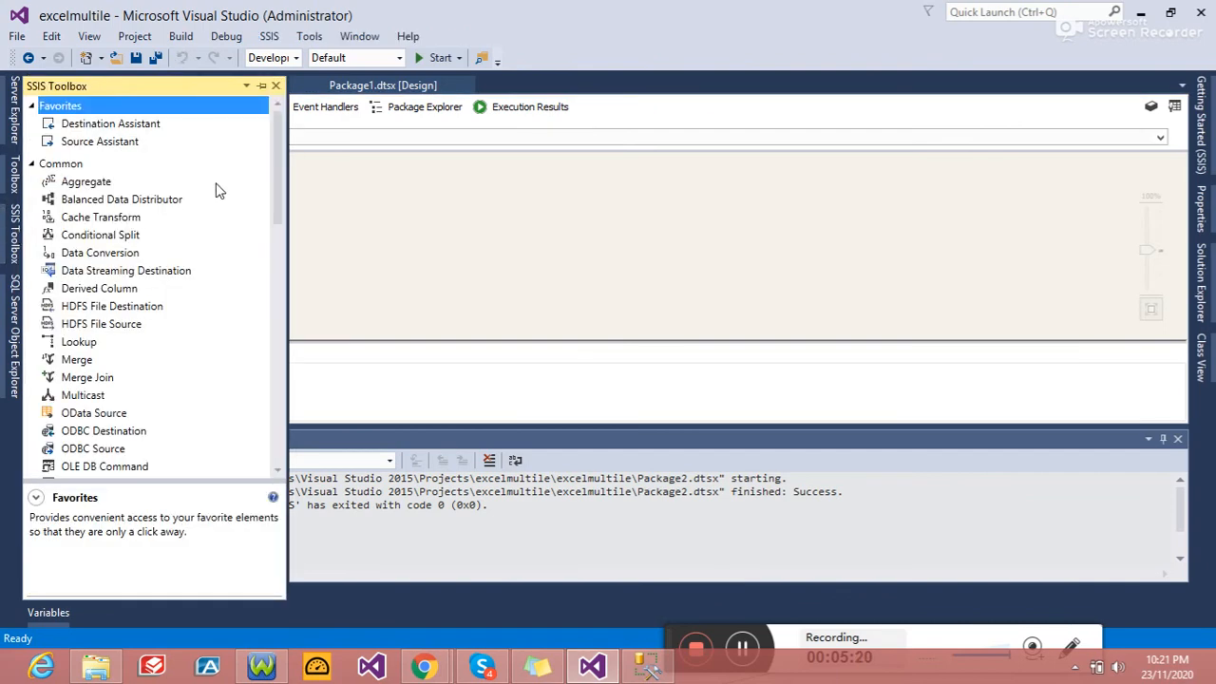
drag(121, 142, 346, 185)
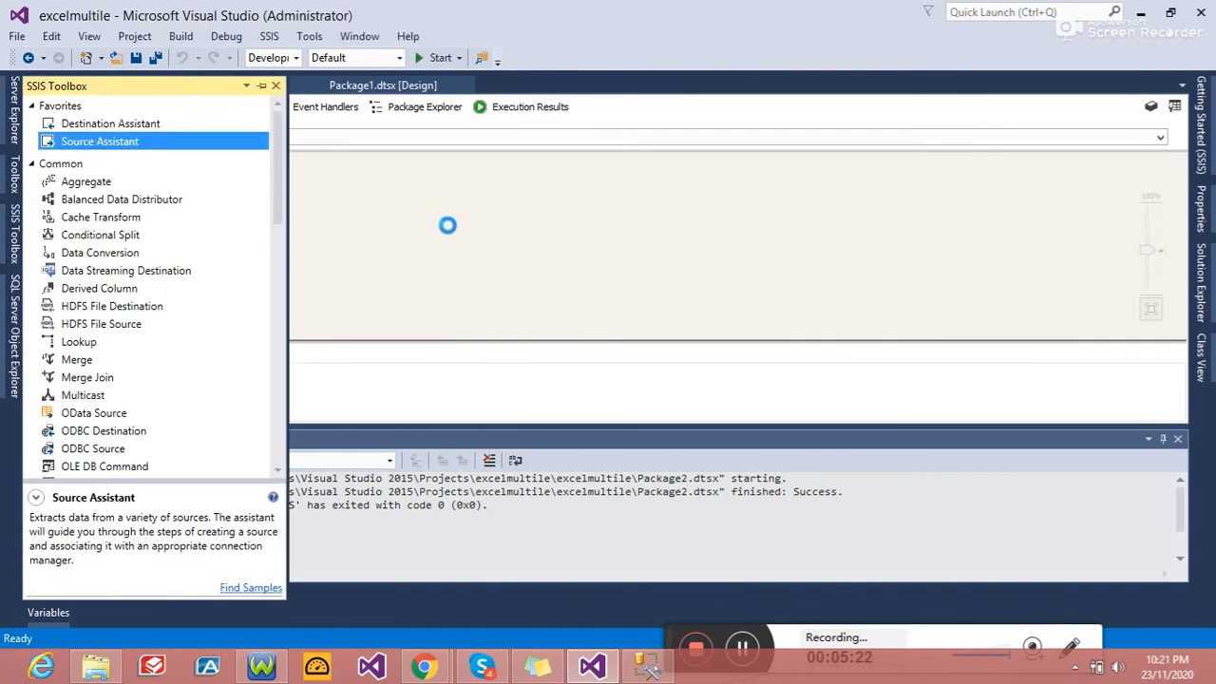
click(677, 225)
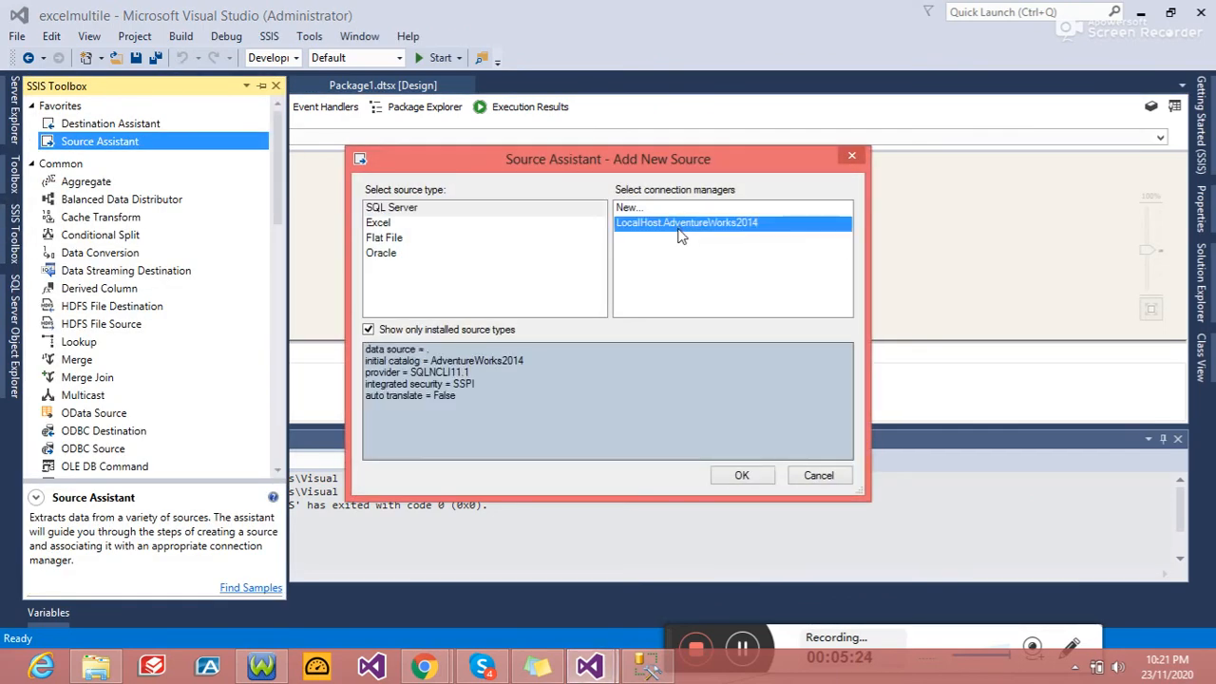
click(739, 475)
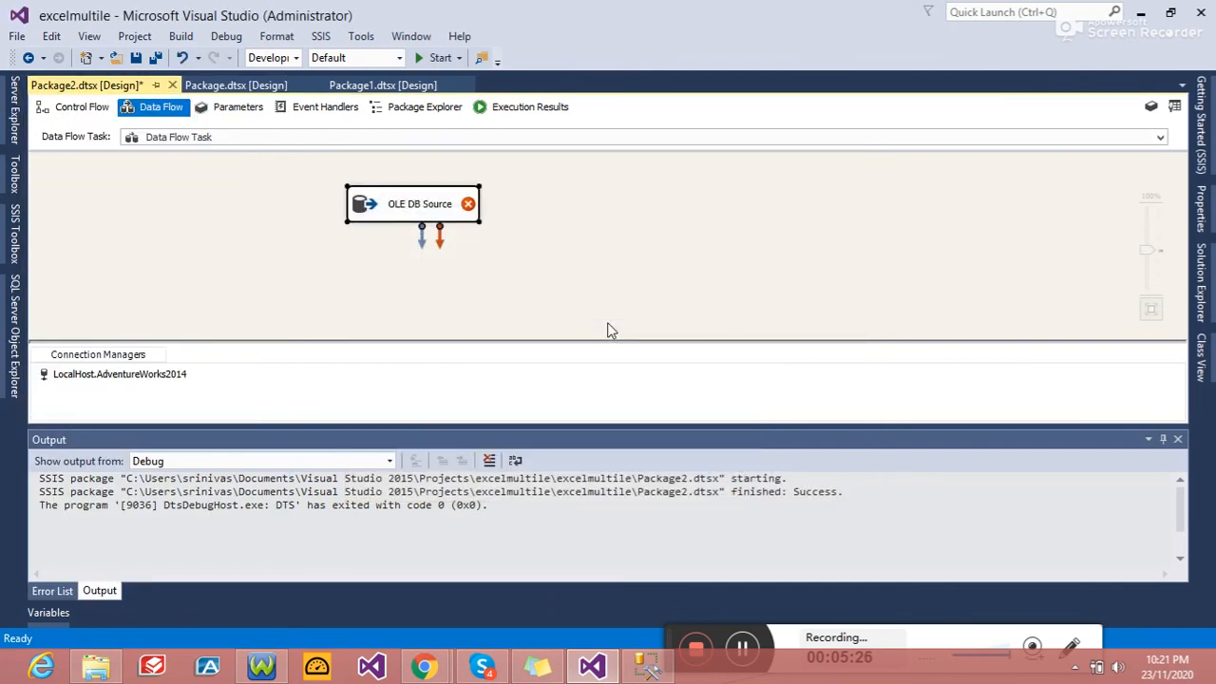
Step: Set the OLE DB Source's data access mode to SQL command
double_click(415, 207)
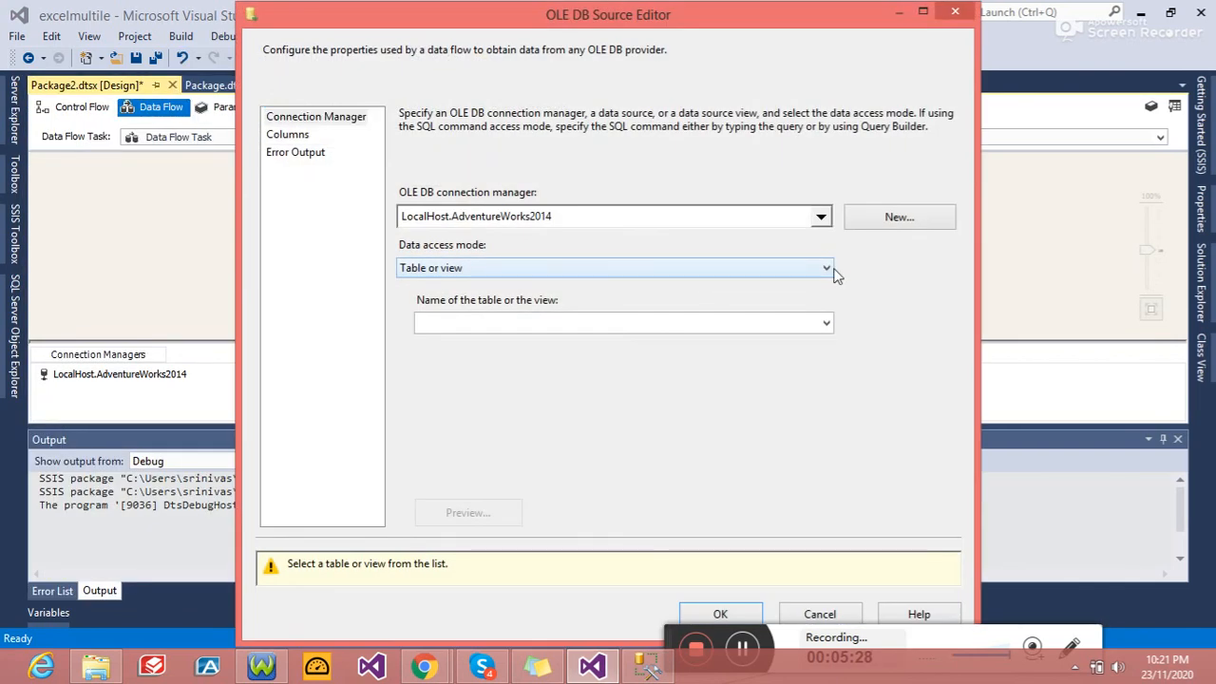
click(722, 269)
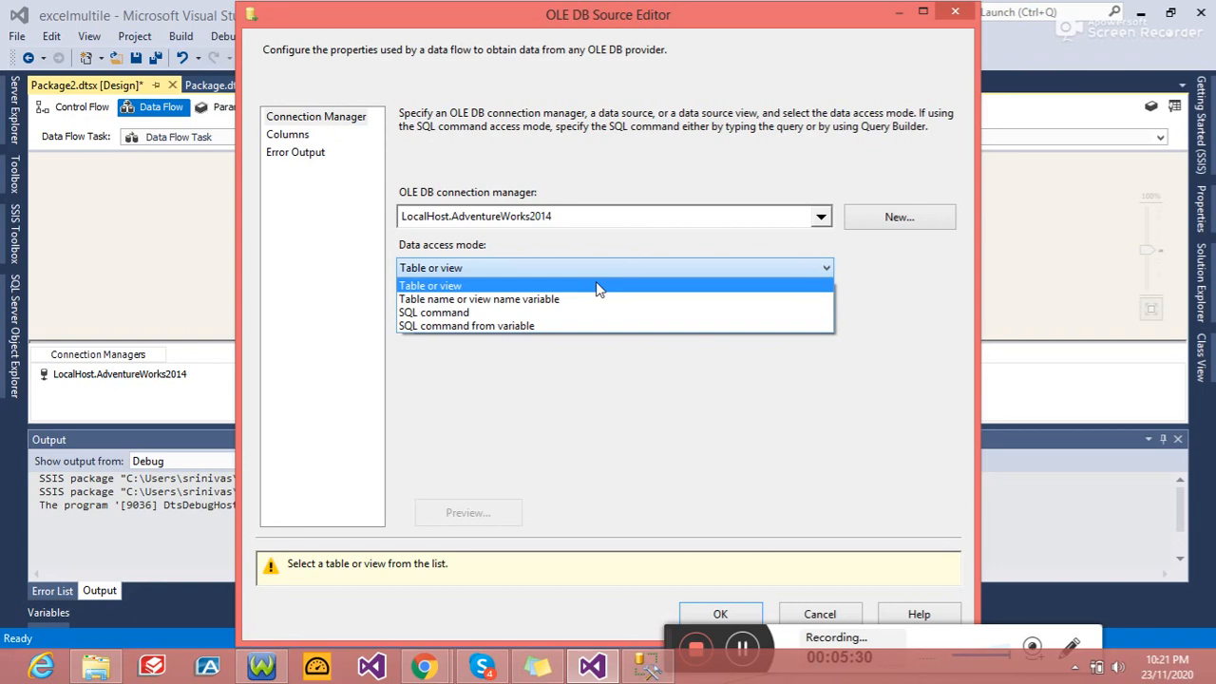
click(556, 312)
Step: Switch to SQL Server Management Studio, copy the customer query without the country filter, and execute it
click(646, 665)
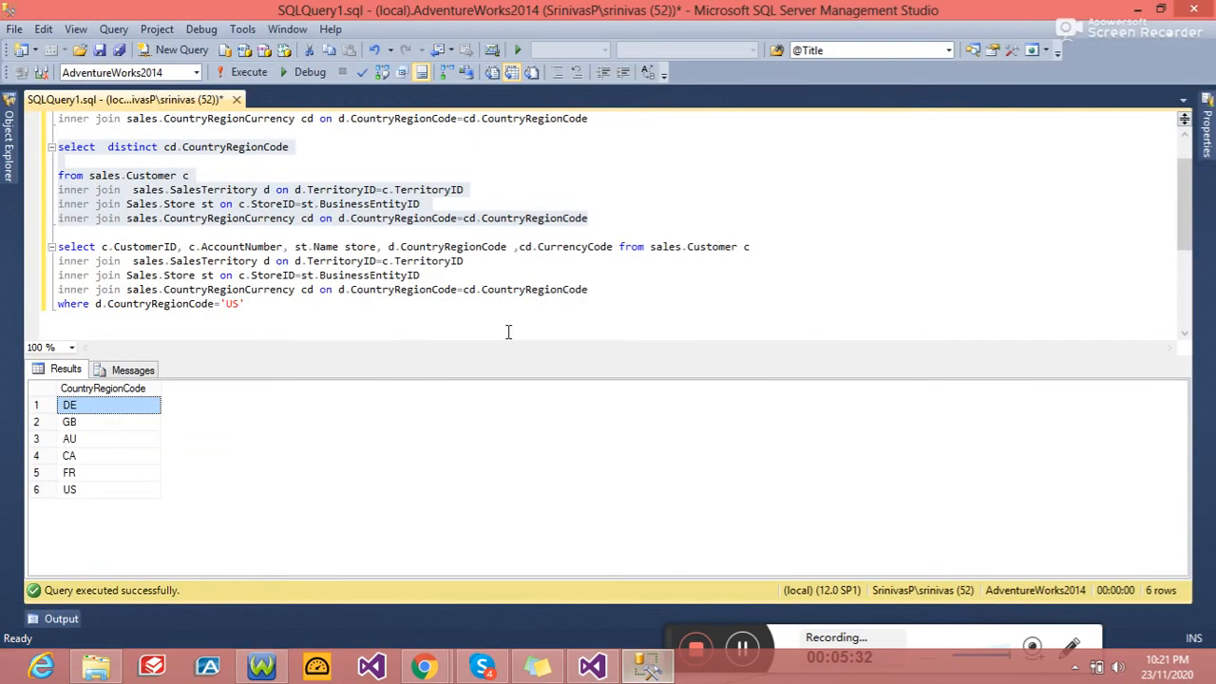
click(447, 138)
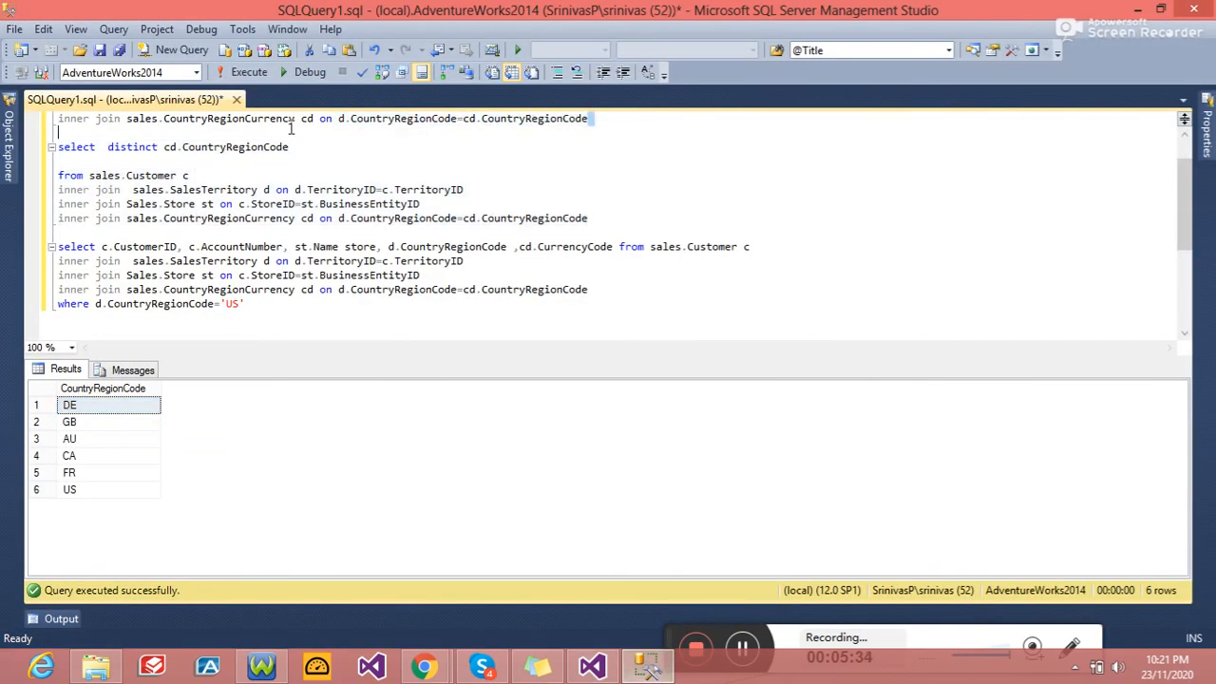
drag(291, 128, 55, 91)
key(ctrl+c)
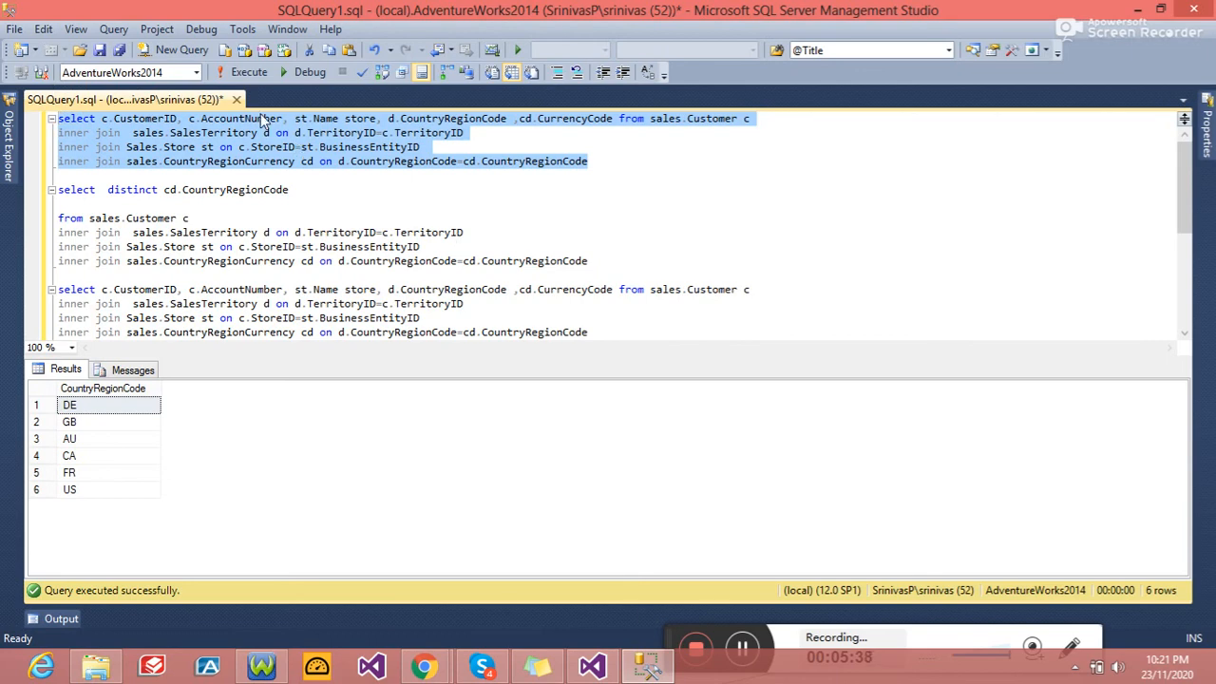
click(242, 76)
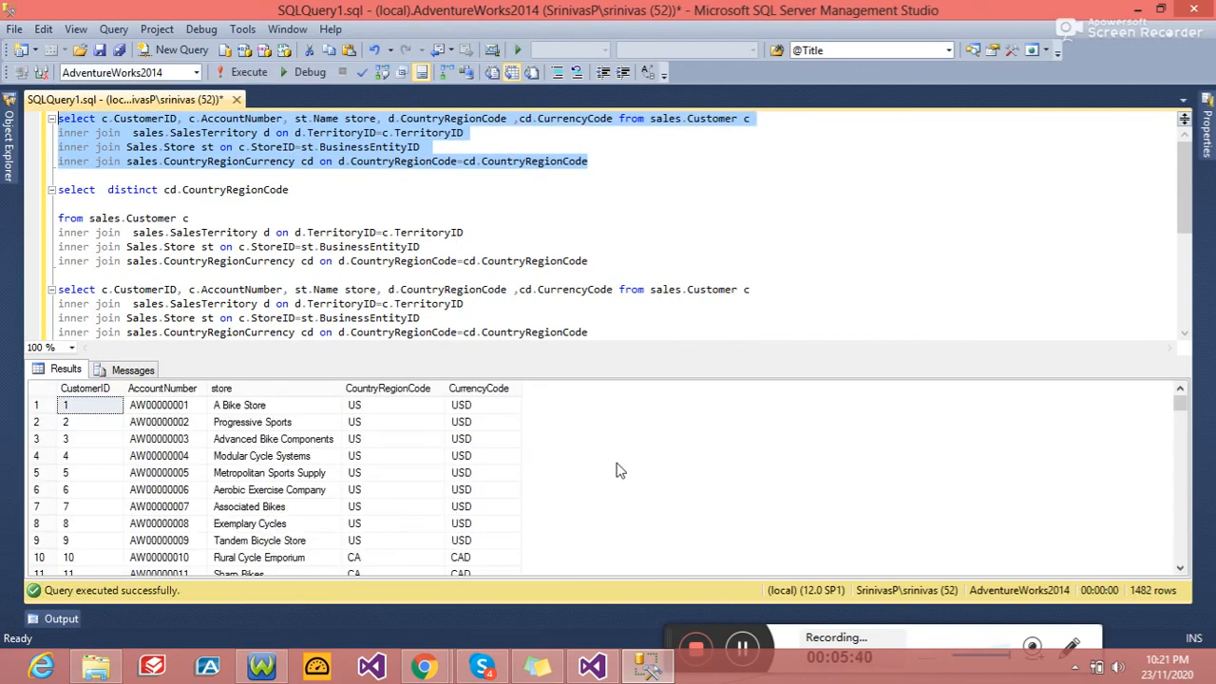
Step: Back in Visual Studio, paste the copied query as the OLE DB Source's SQL command text, check its columns, and accept the settings
click(592, 665)
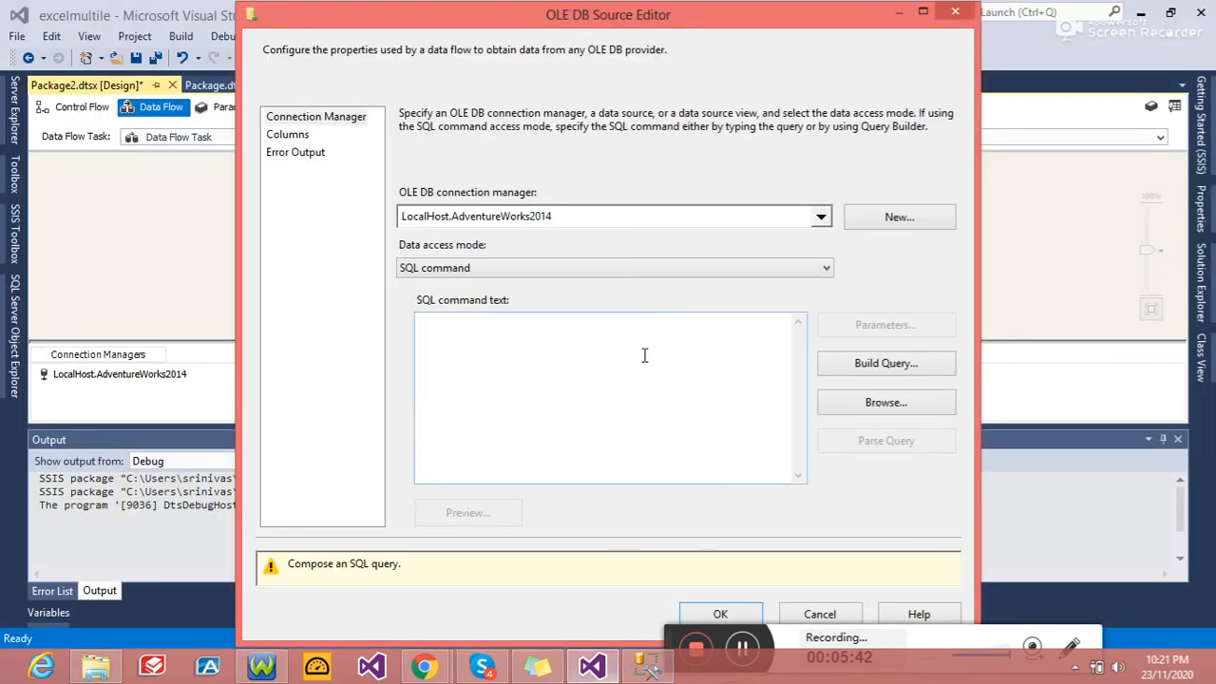
key(ctrl+v)
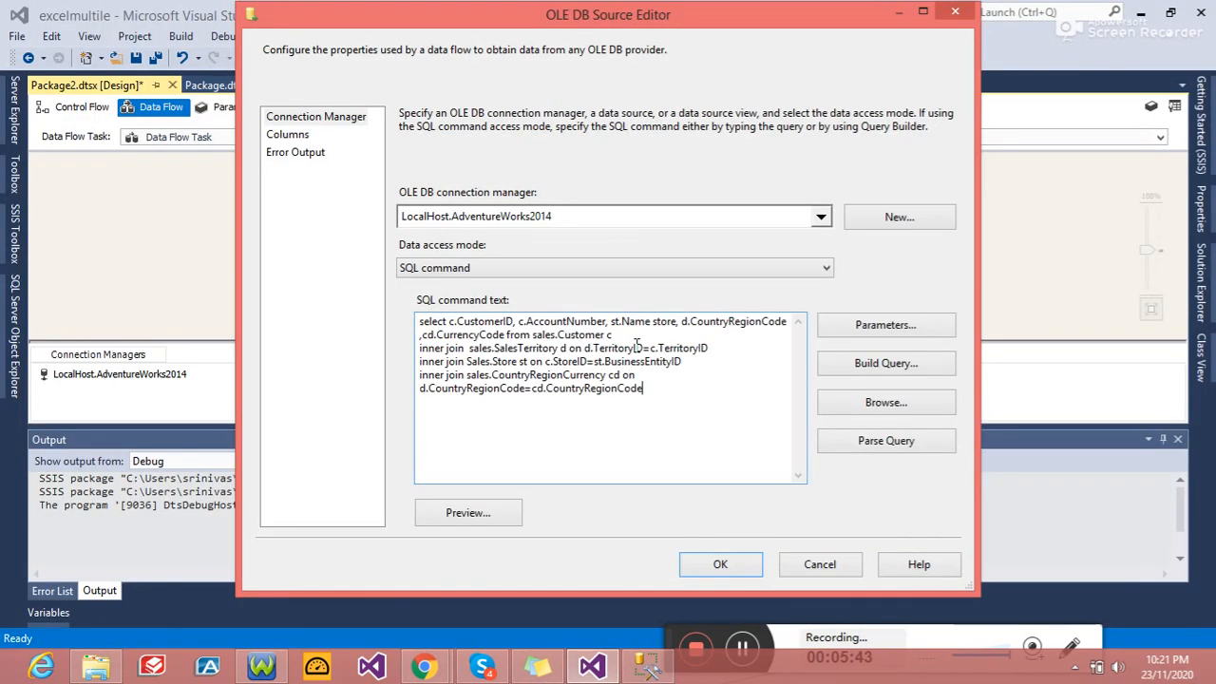
click(289, 134)
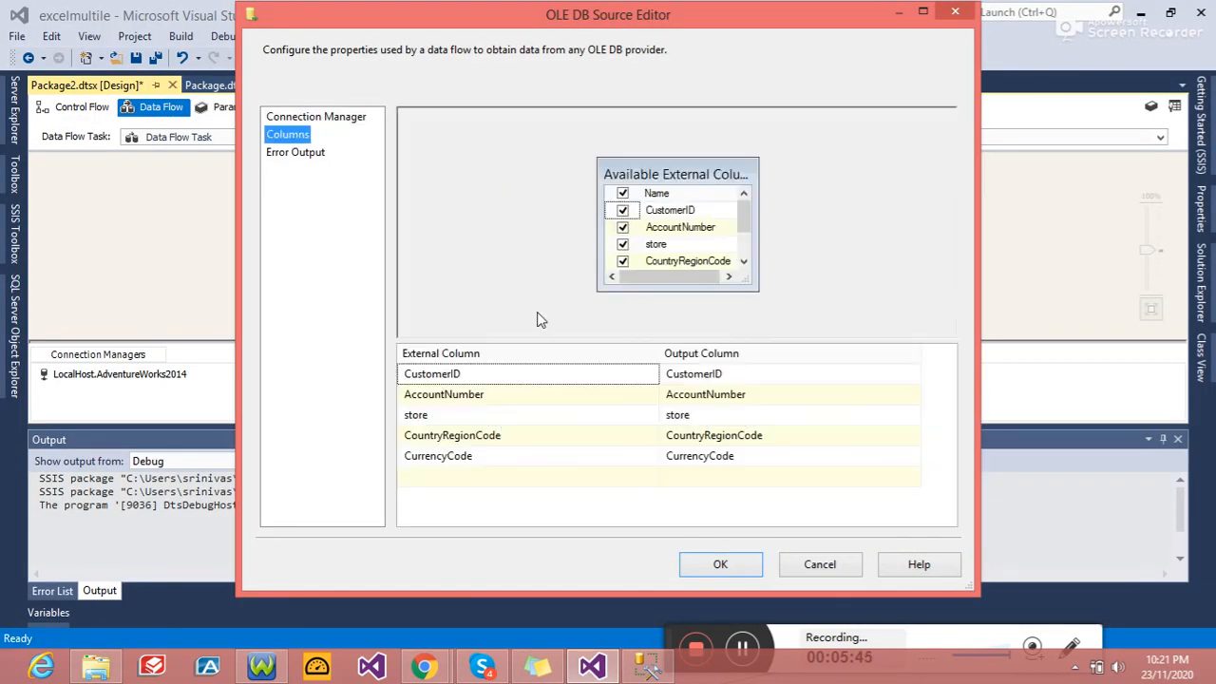
click(720, 562)
Step: Add an Excel Destination below the OLE DB Source and connect the source's data output to it
mouse_move(15, 257)
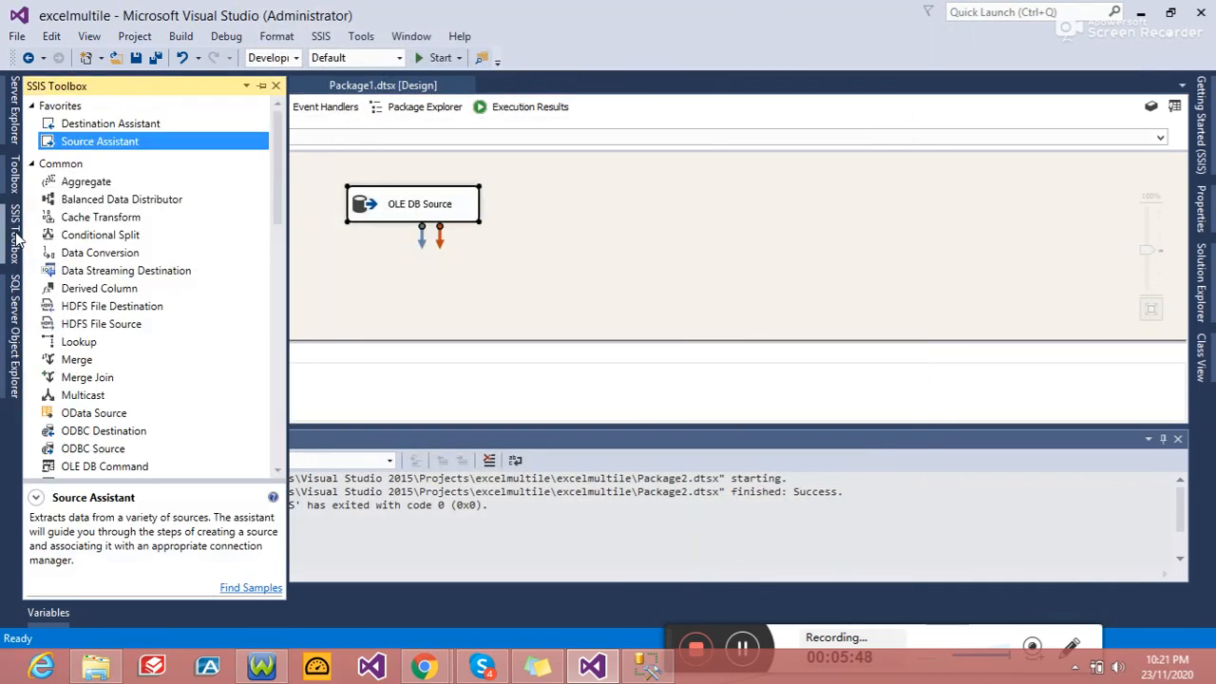
drag(278, 176, 264, 415)
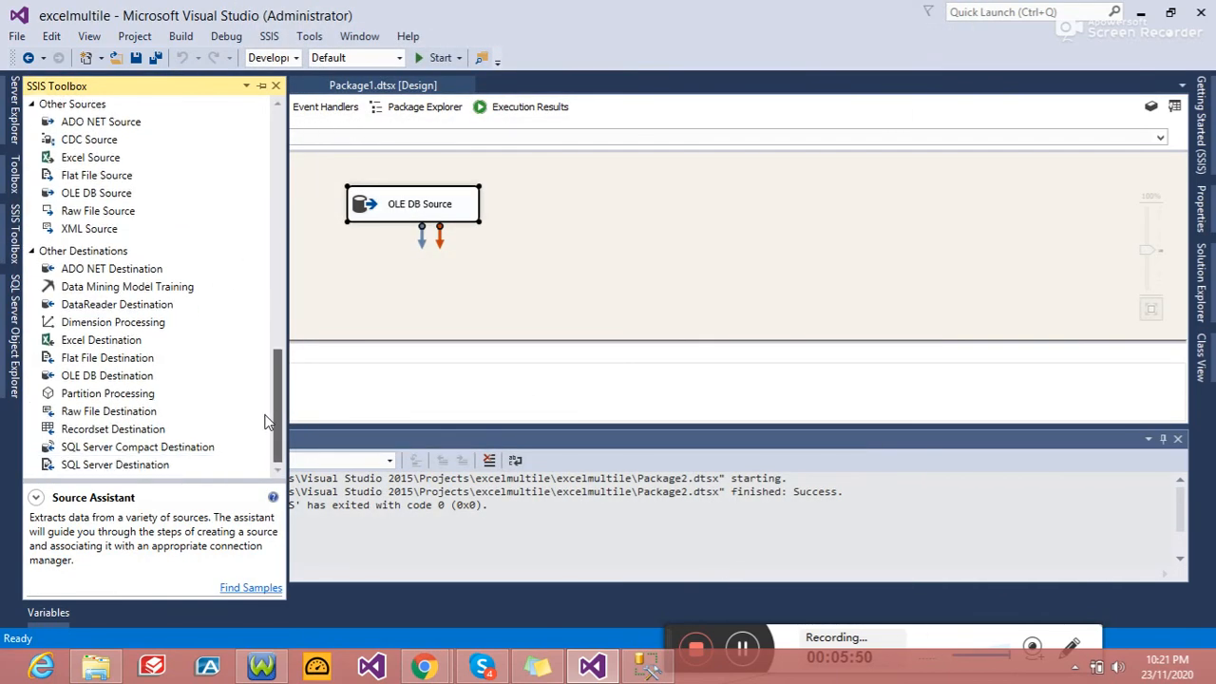
drag(99, 342, 423, 281)
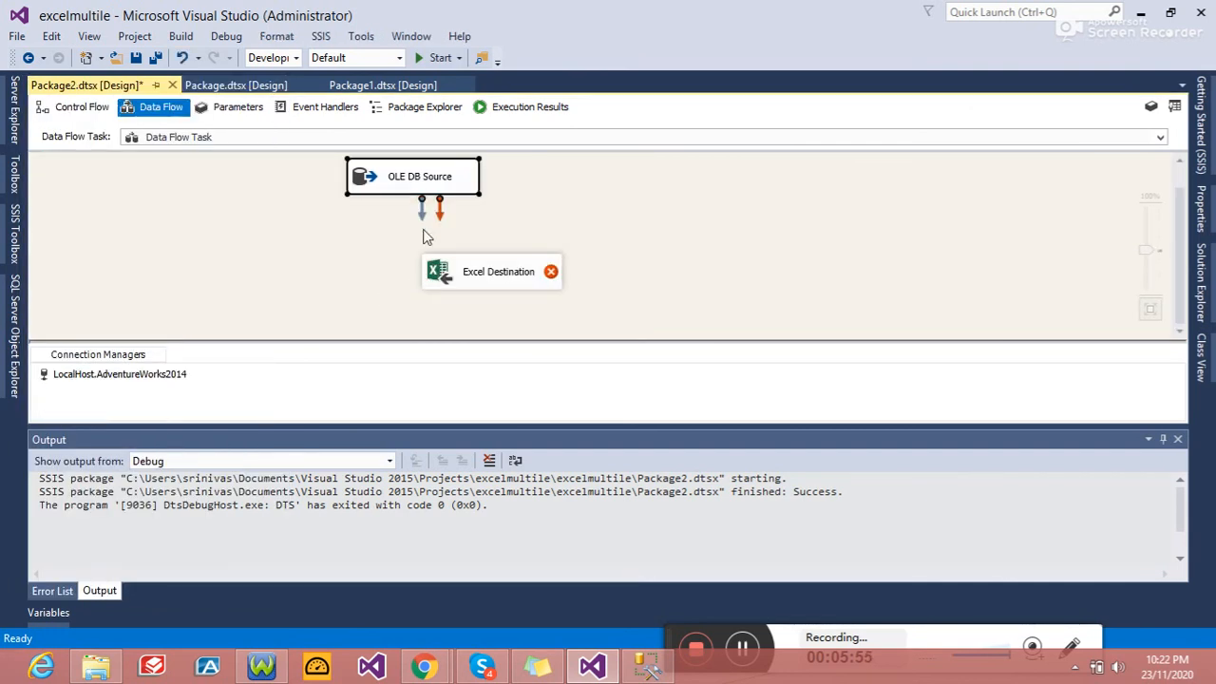
drag(454, 231, 499, 271)
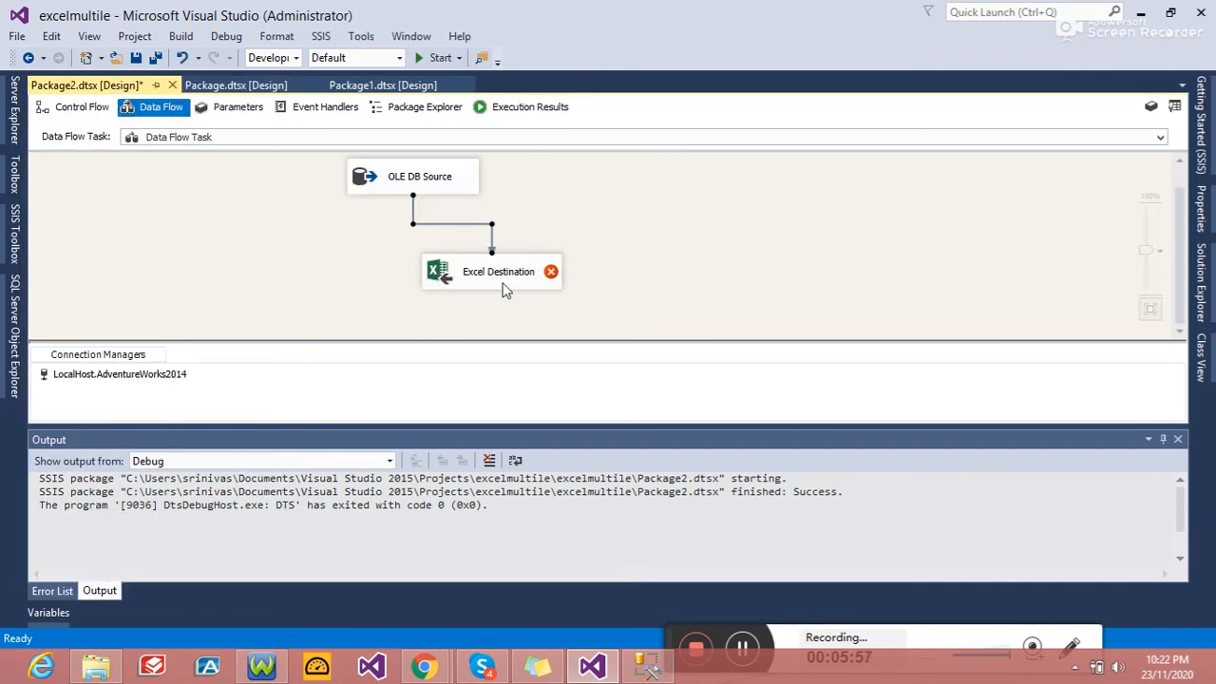
Step: Create a new Excel connection manager for the Excel Destination with the file path E:\SSISDEMO\test.xls
double_click(499, 271)
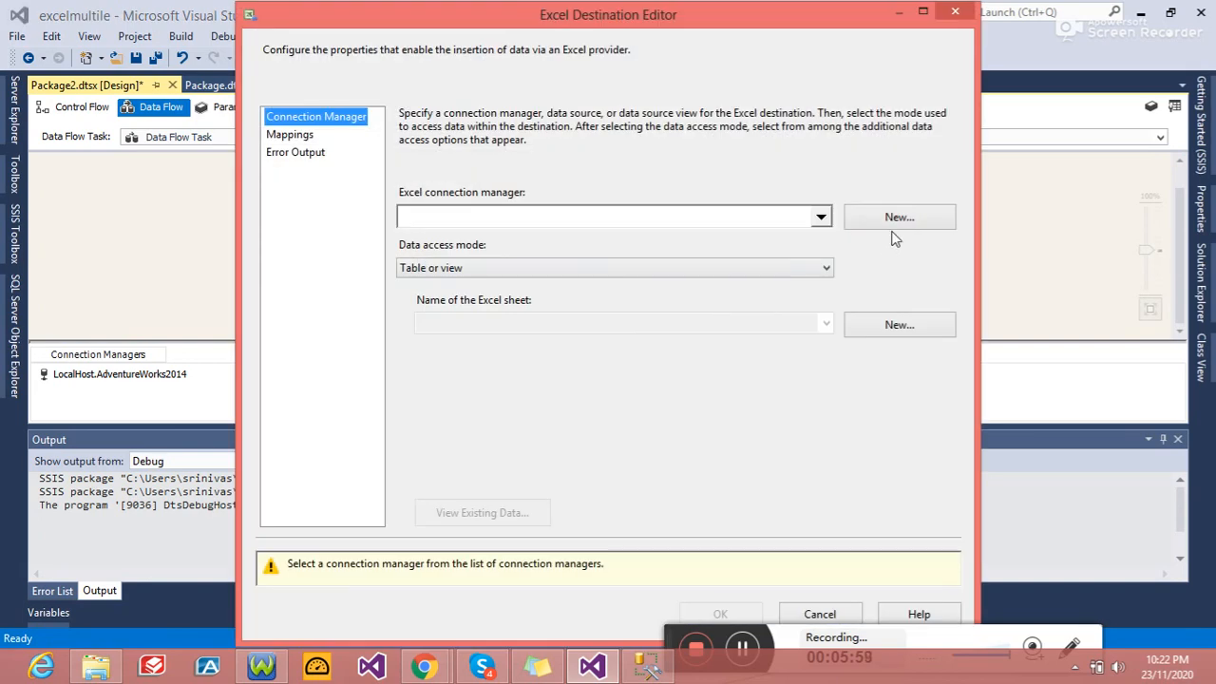
click(896, 219)
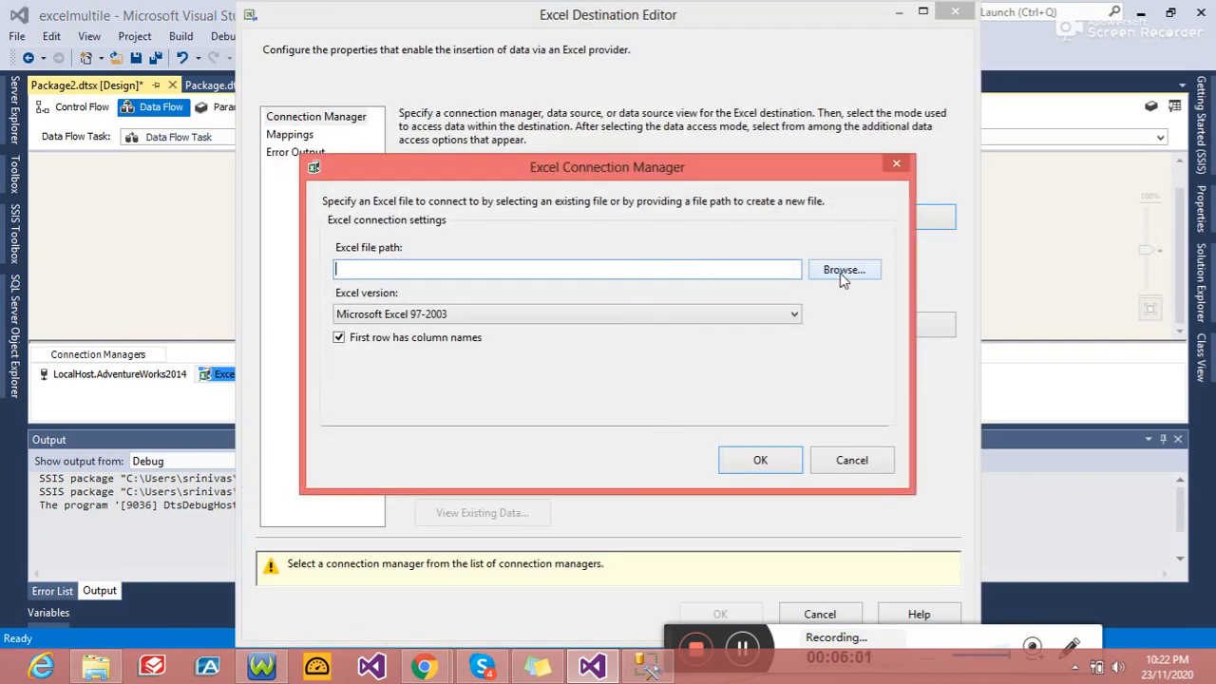
click(840, 270)
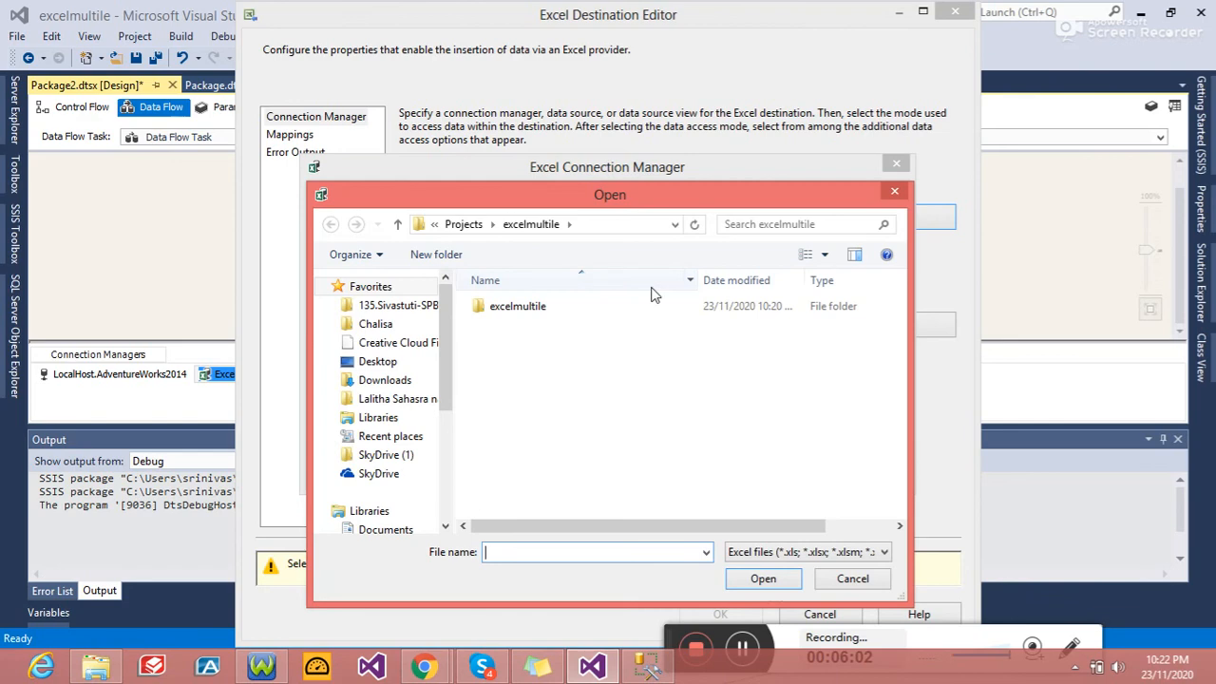
scroll(443, 390, down, 2)
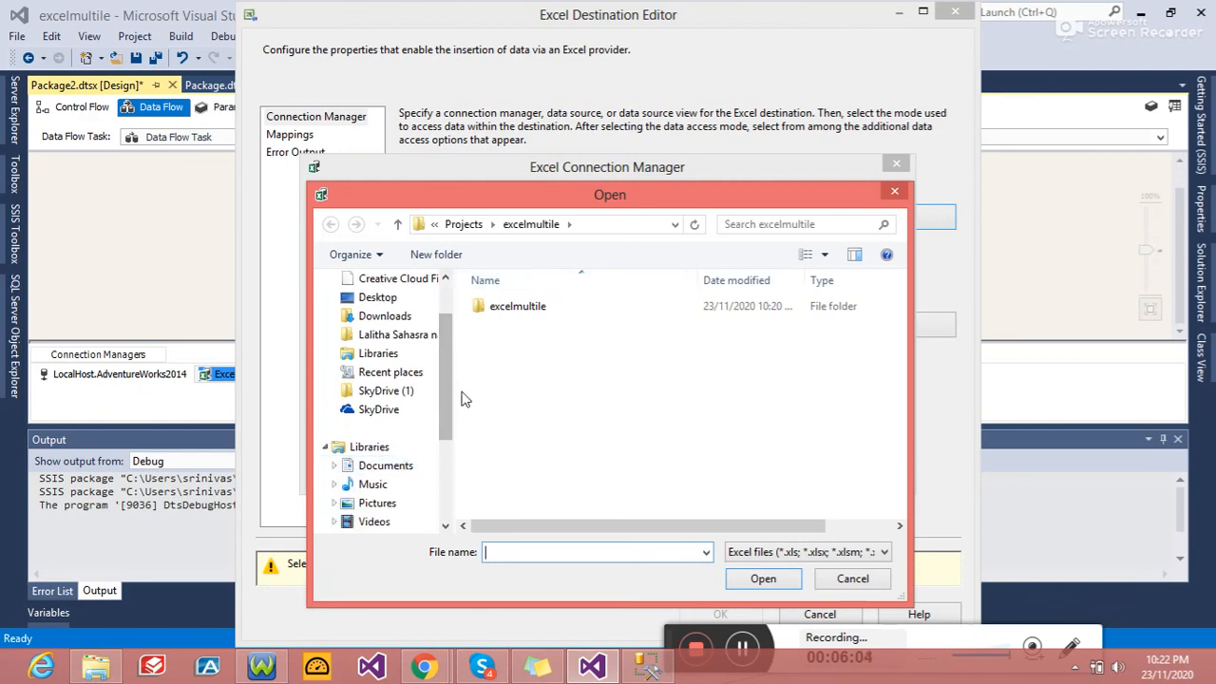
scroll(444, 382, down, 3)
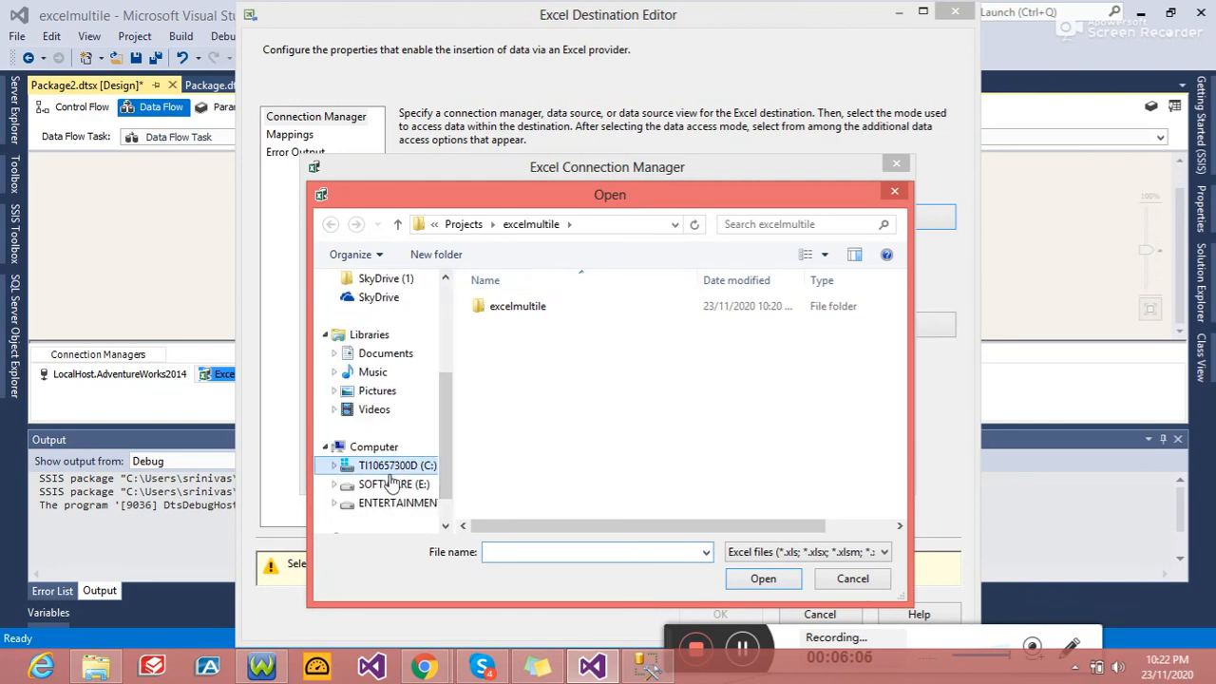
click(393, 483)
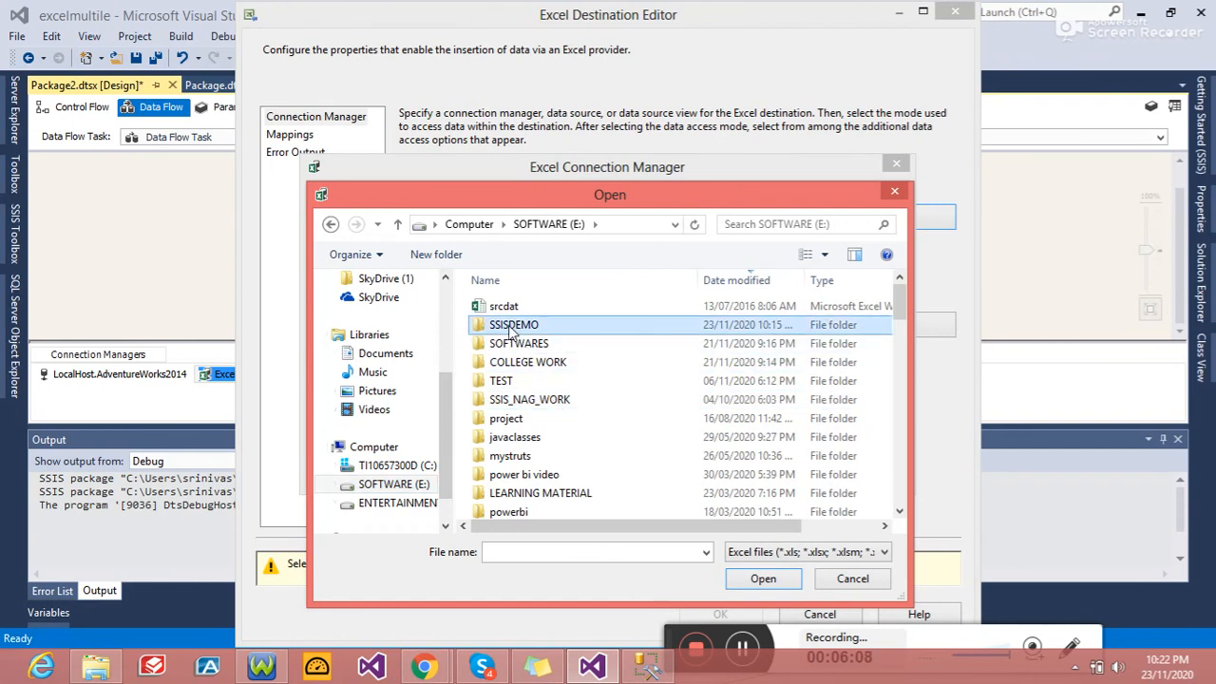
double_click(512, 326)
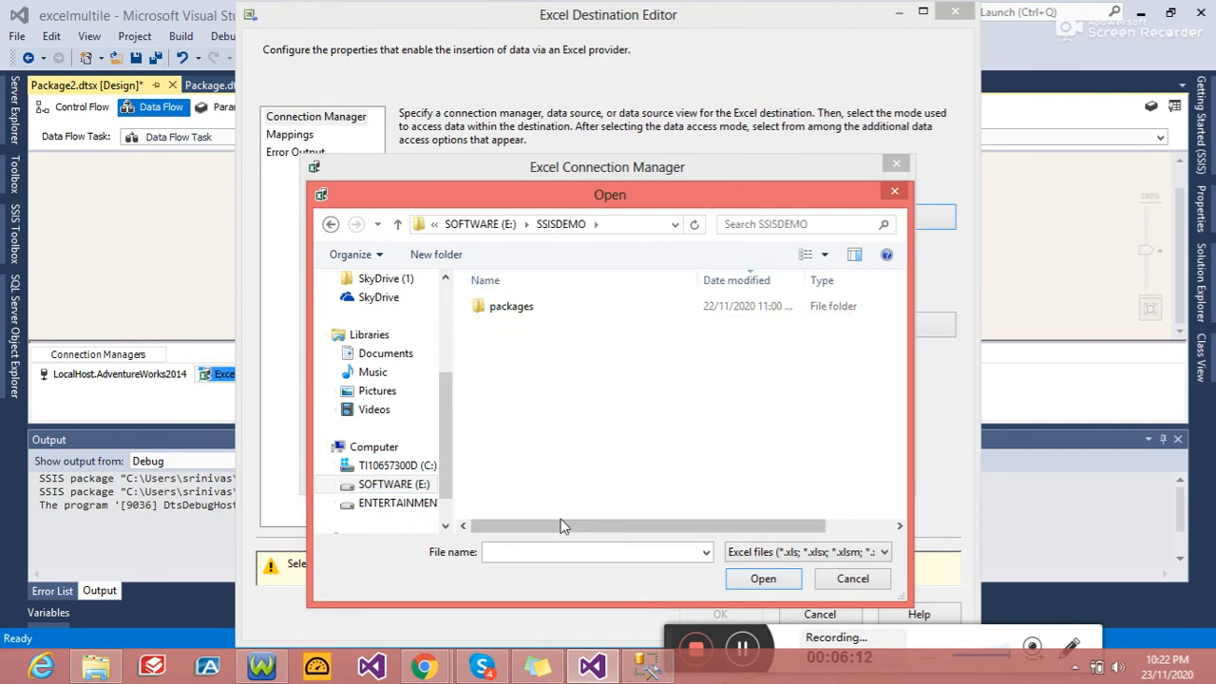
click(558, 552)
text(test)
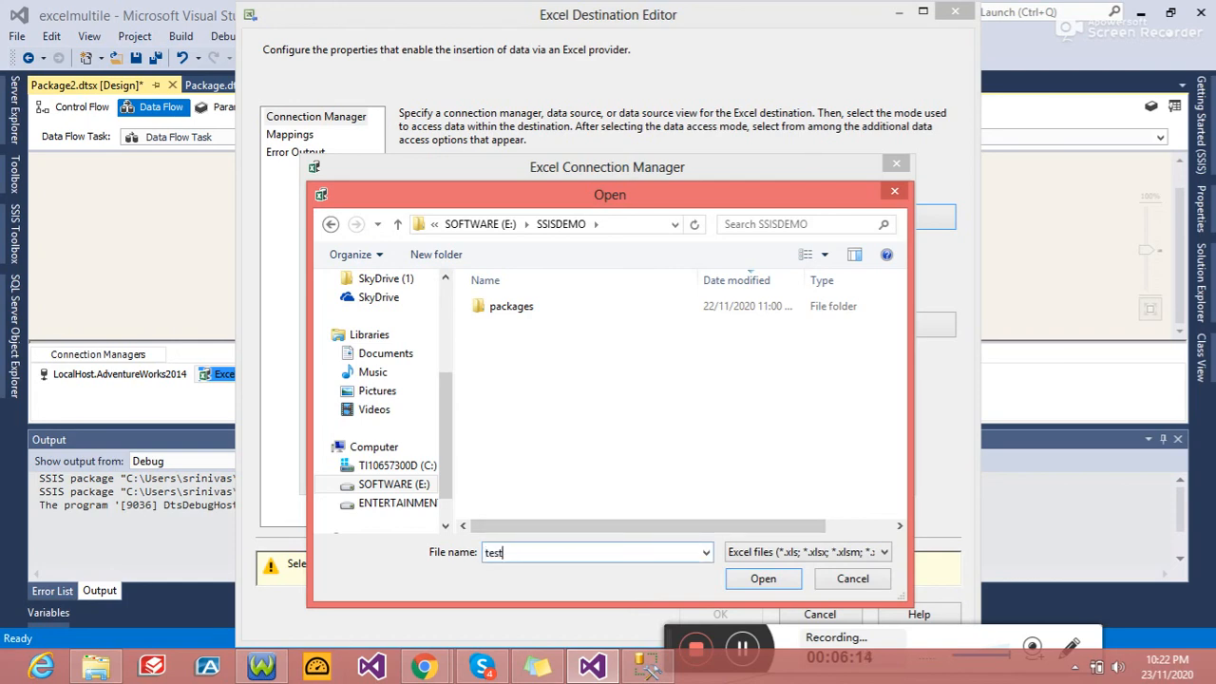
click(763, 579)
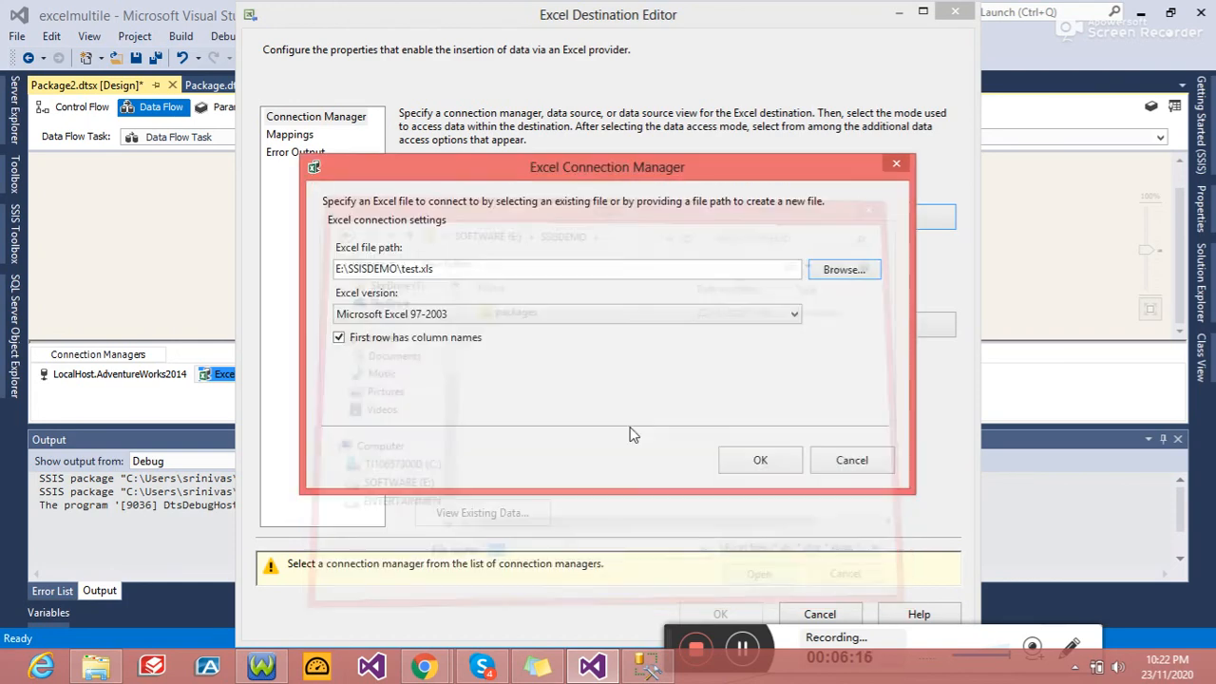
click(737, 462)
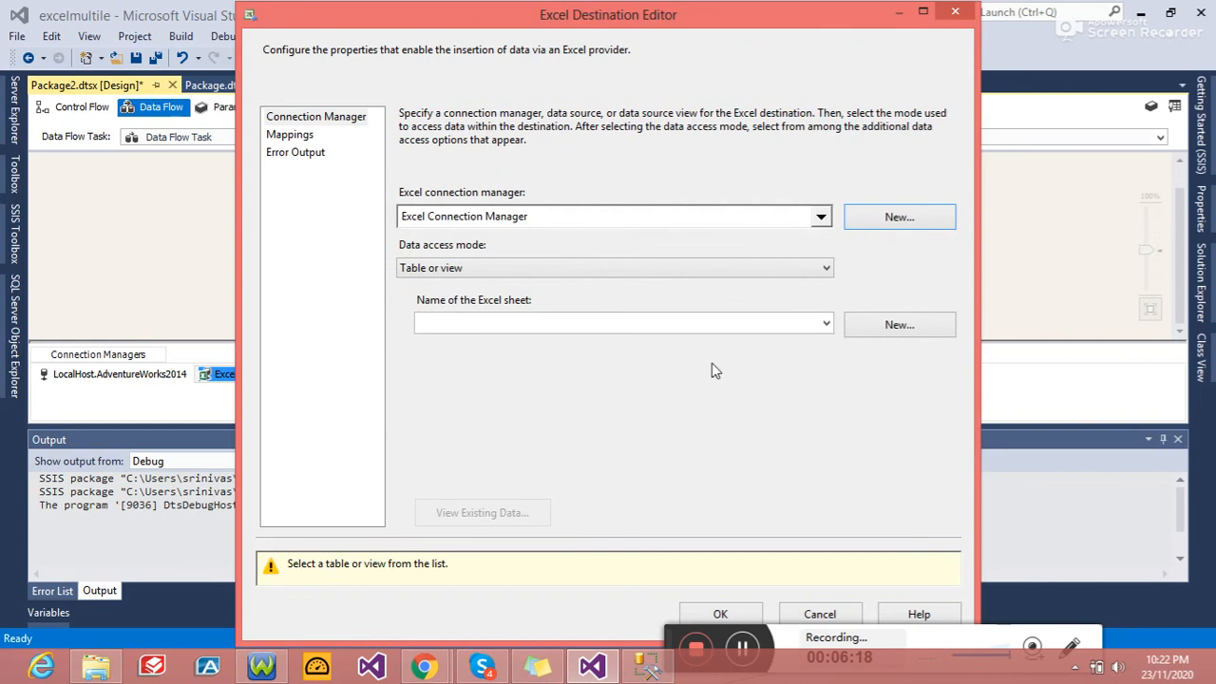
Step: Create a new Excel sheet for the destination, replacing the table name in the CREATE TABLE statement with data
click(894, 332)
click(568, 245)
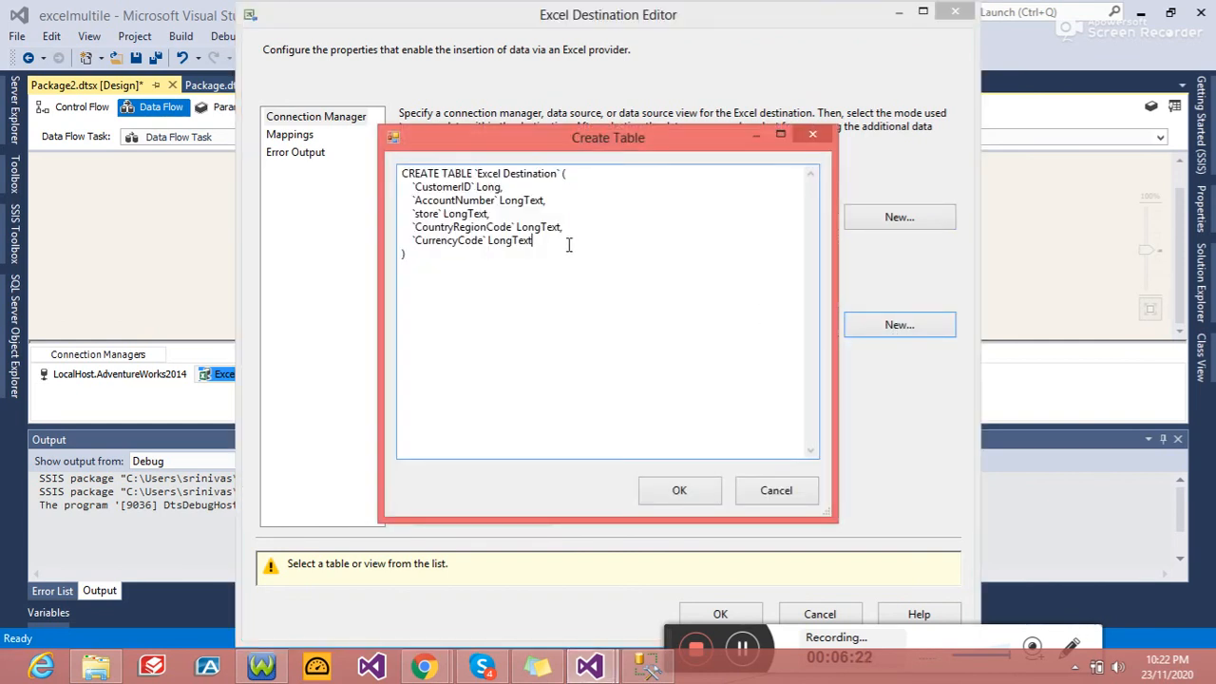
drag(476, 174, 541, 171)
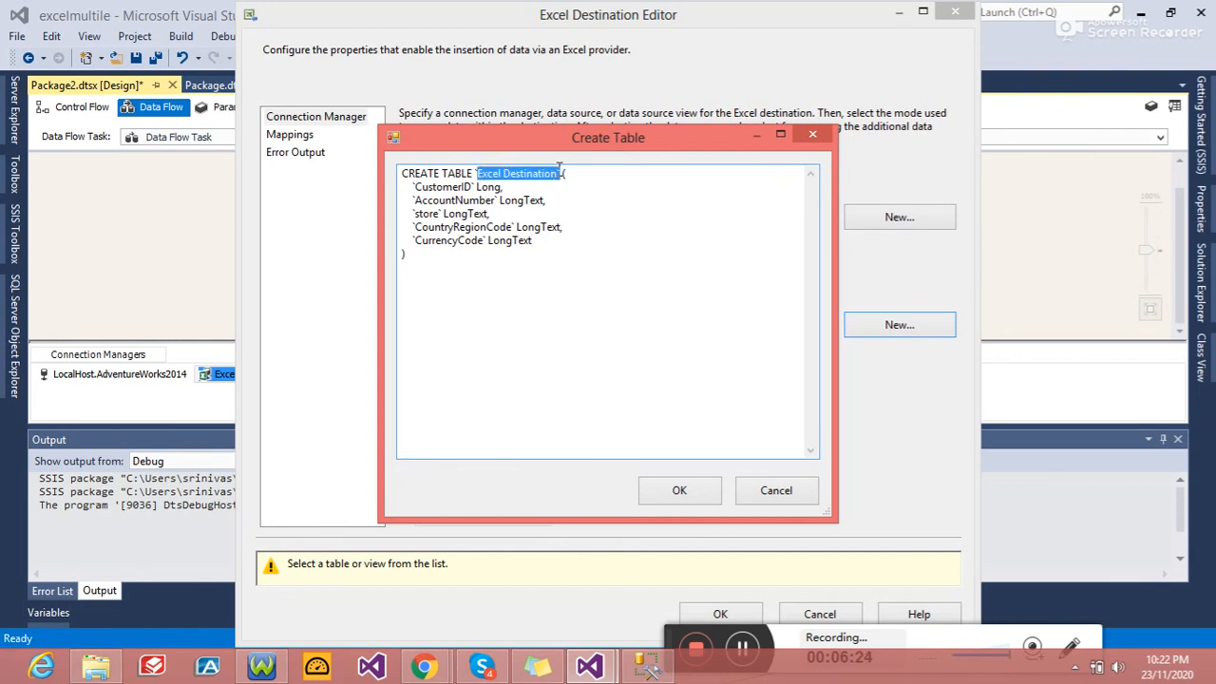
key(BackSpace)
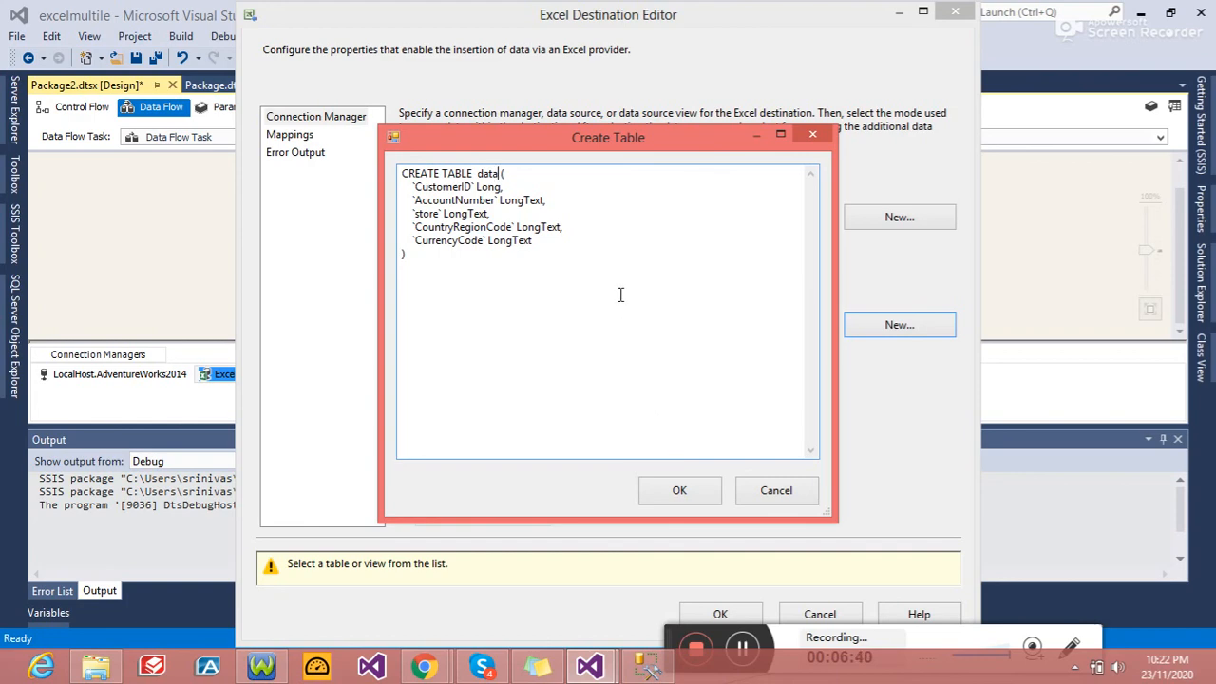
click(653, 489)
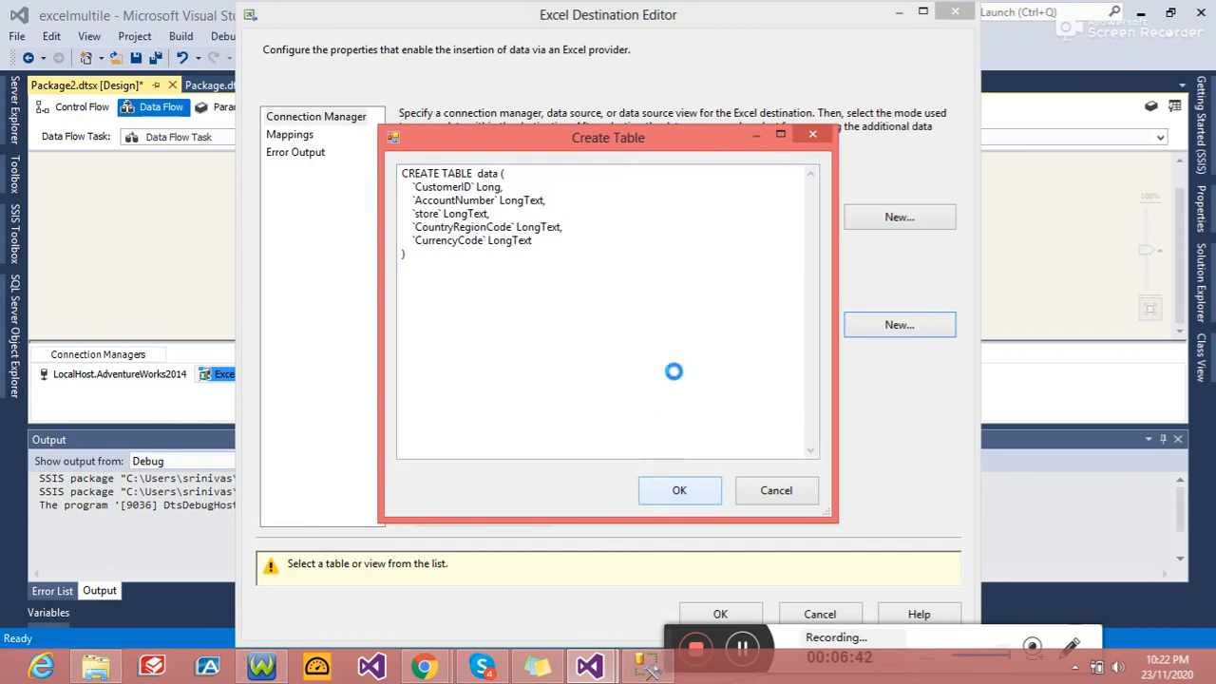
click(855, 364)
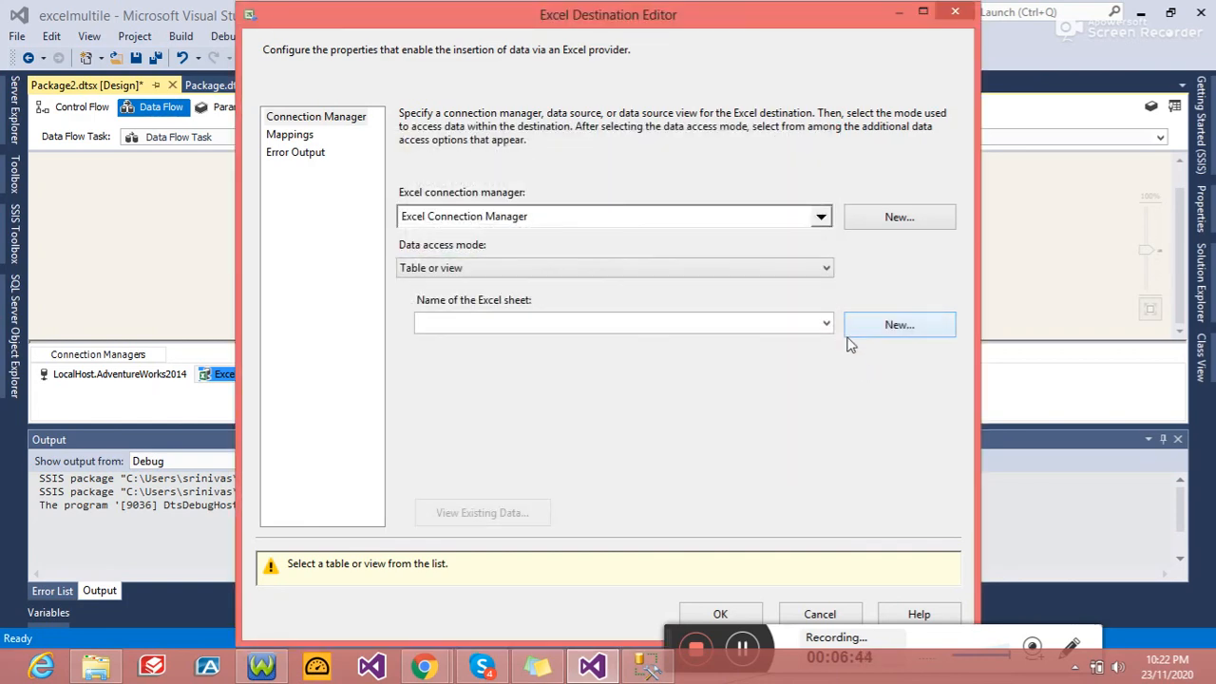
Step: Select the data$ sheet as the Excel Destination's target, check the column mappings, and accept the settings
click(780, 325)
click(613, 362)
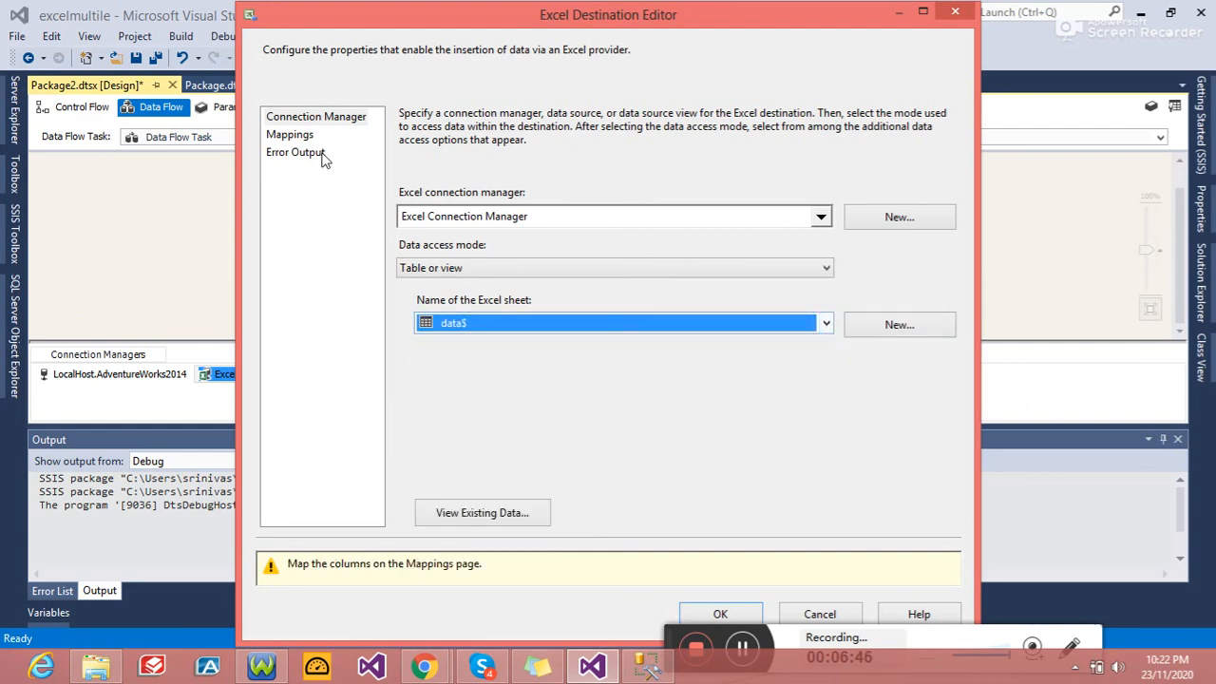
click(290, 134)
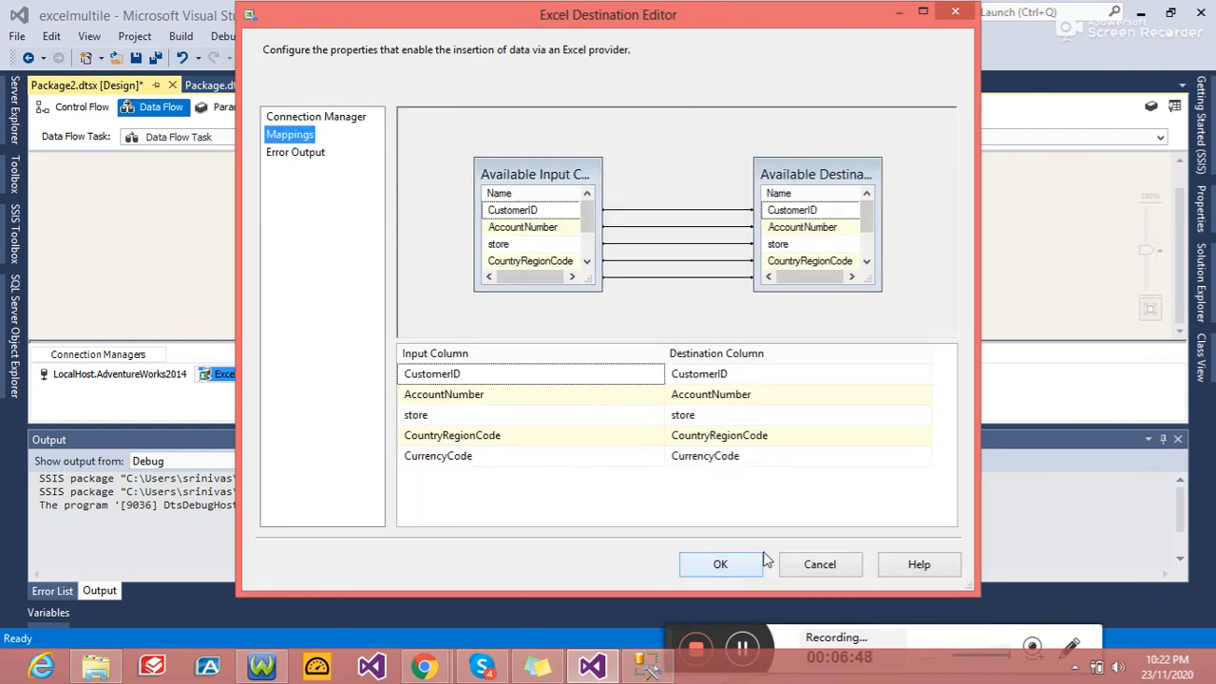
click(720, 564)
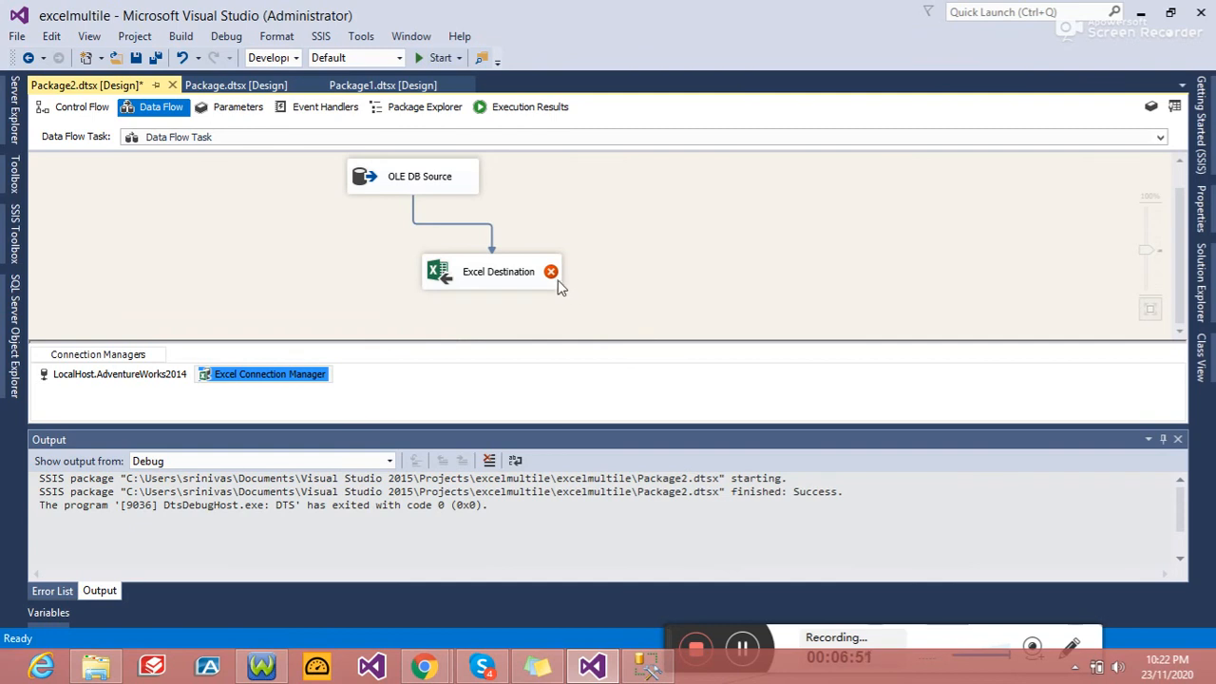
Step: Delete the path between the OLE DB Source and Excel Destination and insert a Data Conversion transformation connected between them
mouse_move(554, 278)
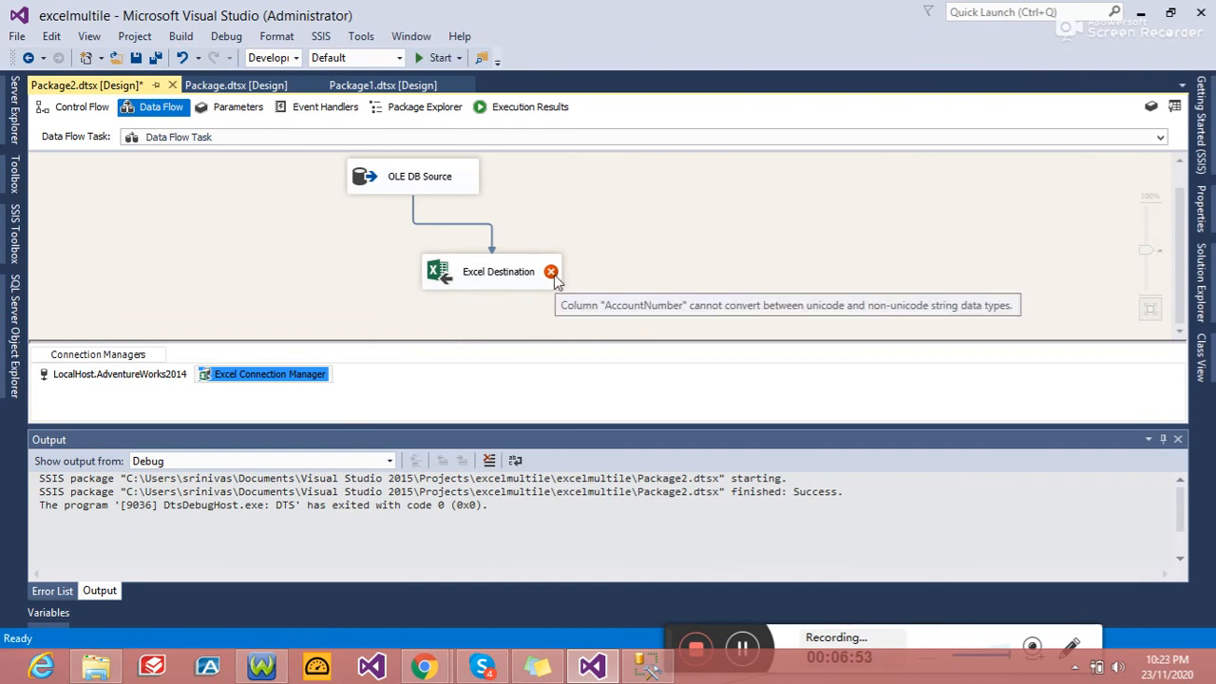
click(491, 236)
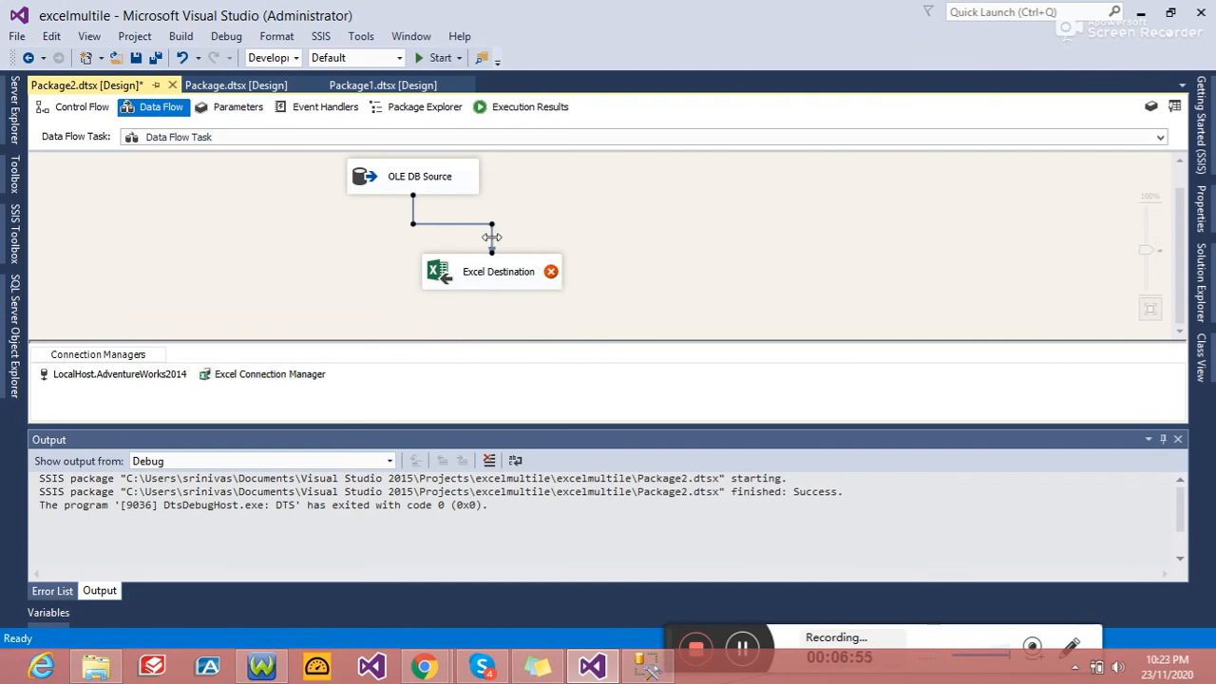
key(Delete)
click(15, 238)
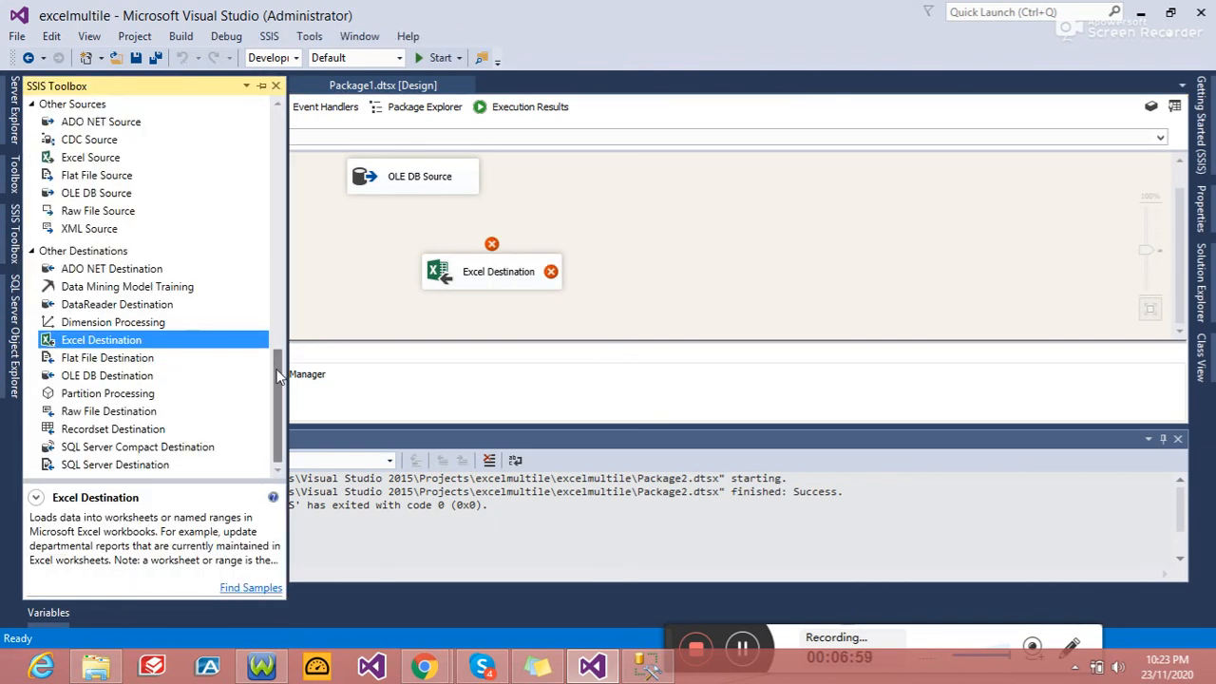
drag(278, 383, 275, 175)
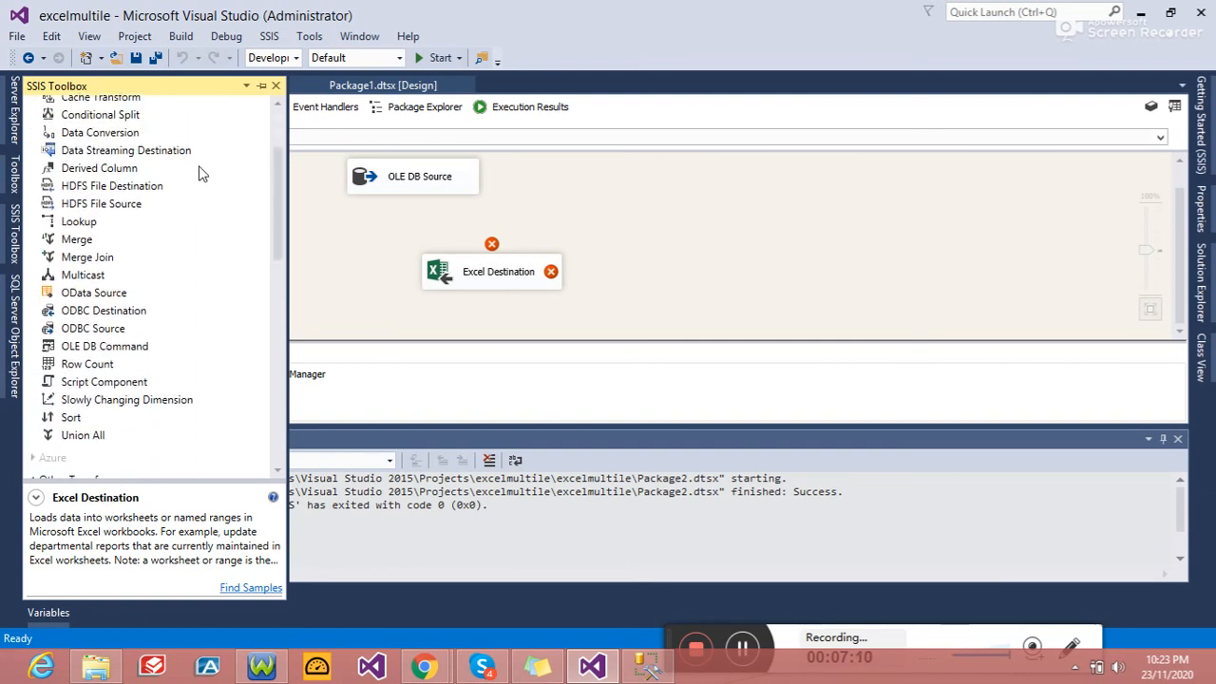
drag(102, 133, 571, 195)
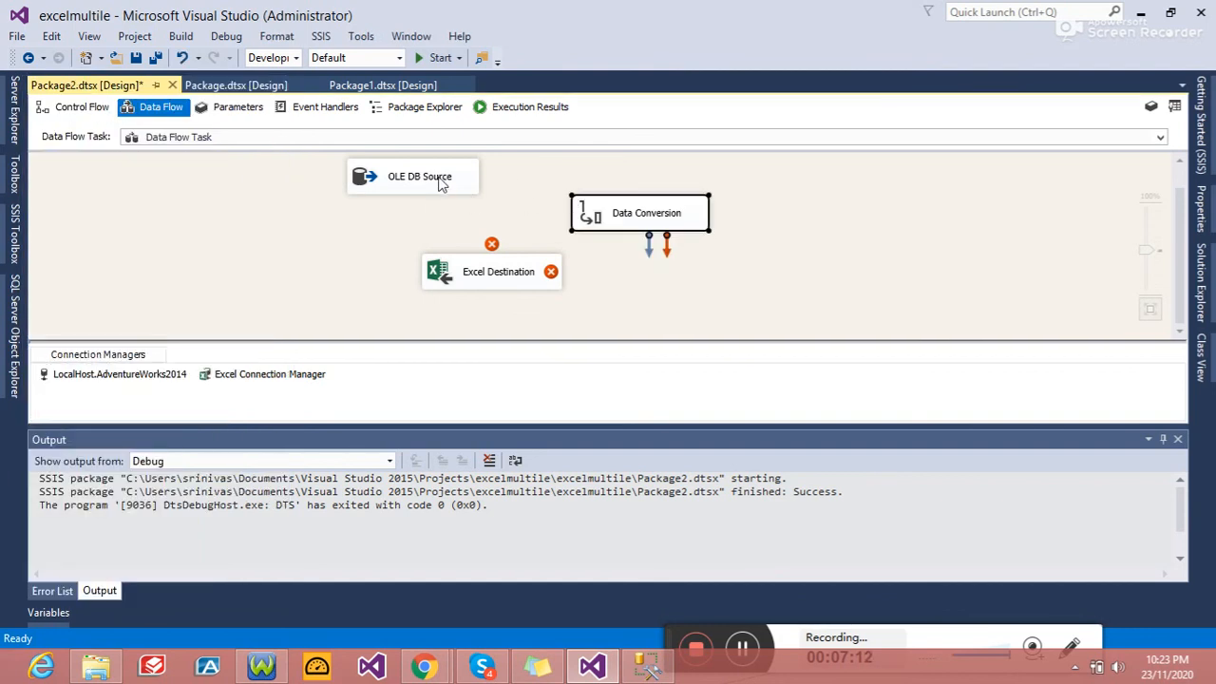
click(438, 180)
drag(423, 209, 658, 229)
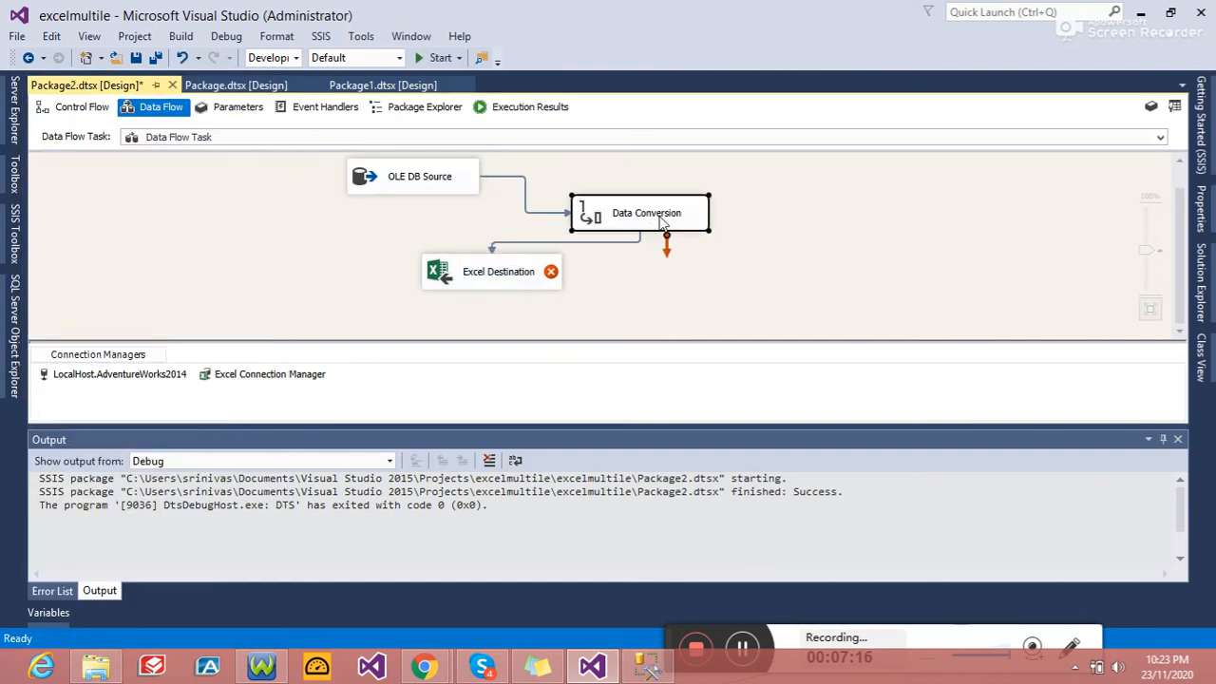
Step: Configure the Data Conversion to convert the AccountNumber column to Unicode string [DT_WSTR]
double_click(662, 221)
click(523, 187)
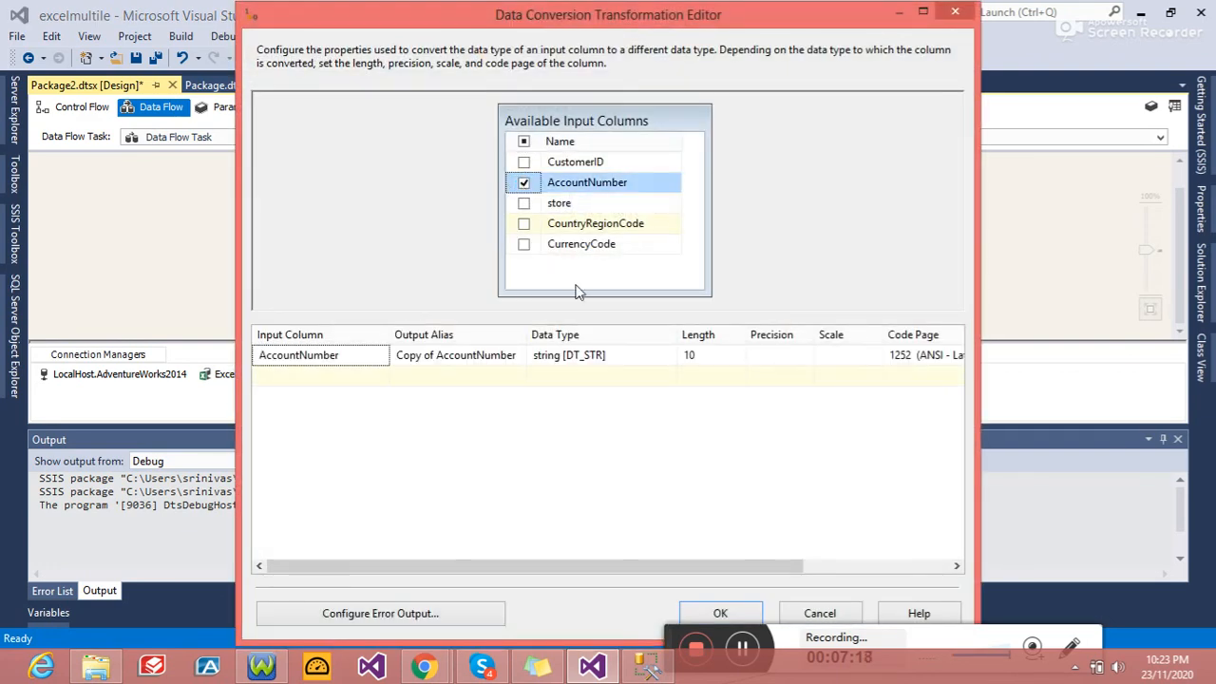
click(671, 357)
click(669, 355)
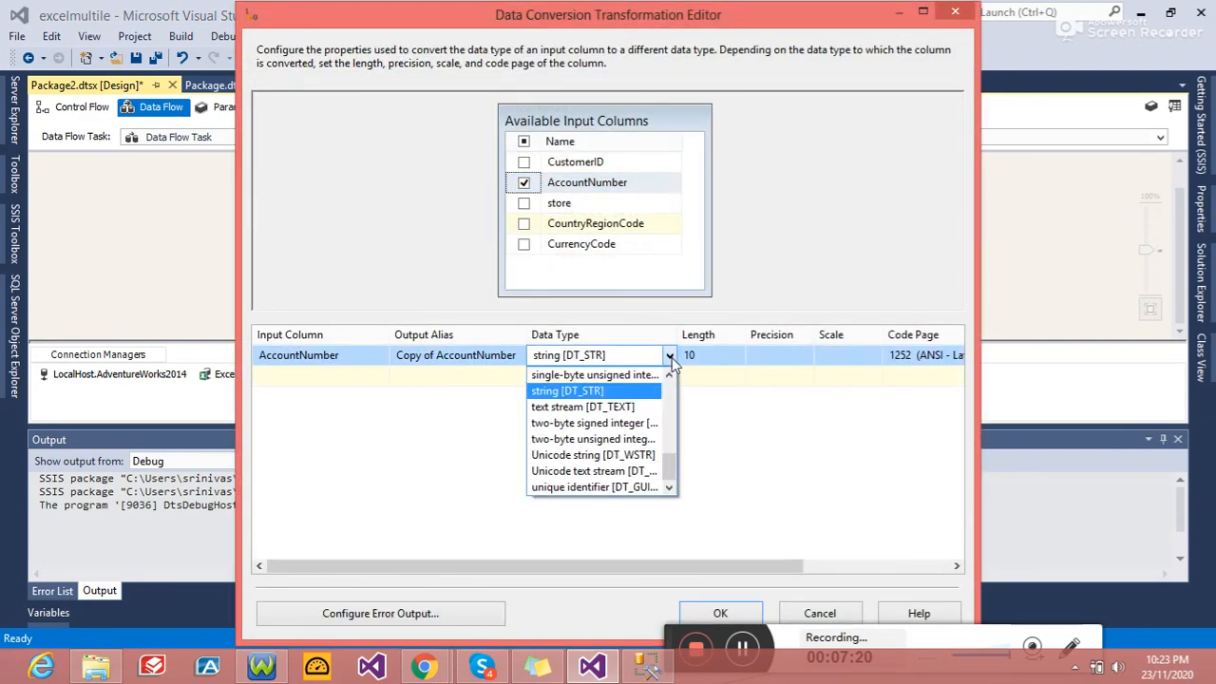
click(599, 455)
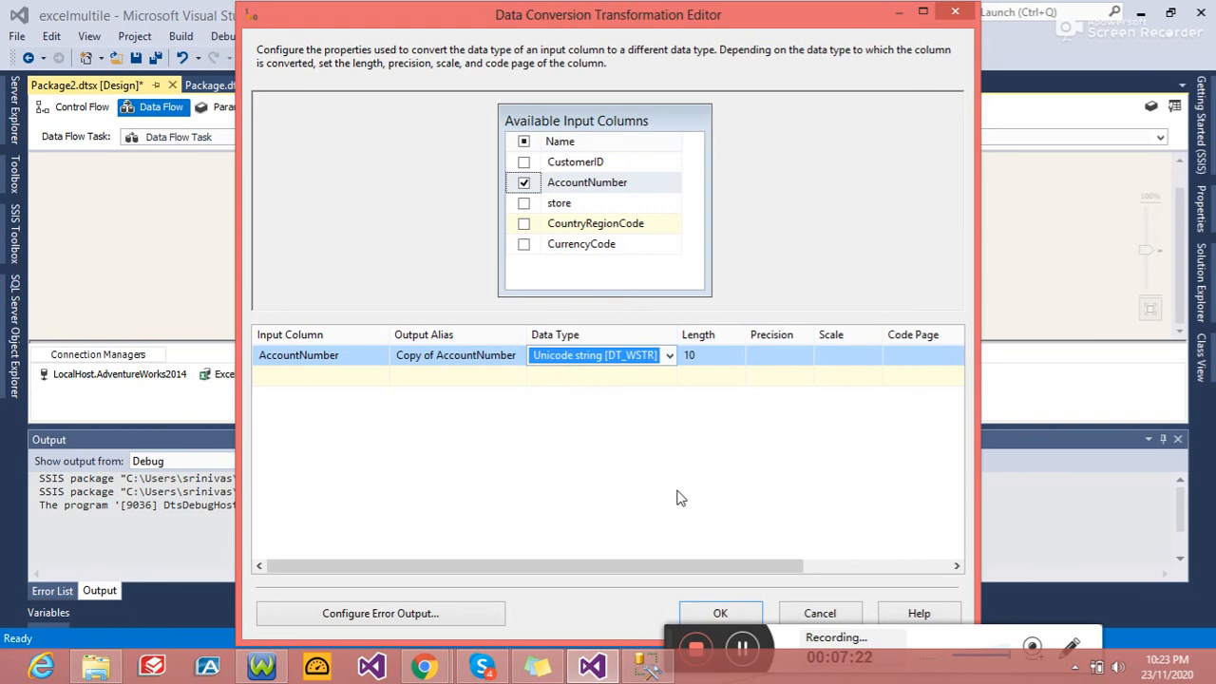
click(719, 610)
Step: Map the Copy of AccountNumber input column to the Excel Destination's AccountNumber column and accept the settings
double_click(508, 274)
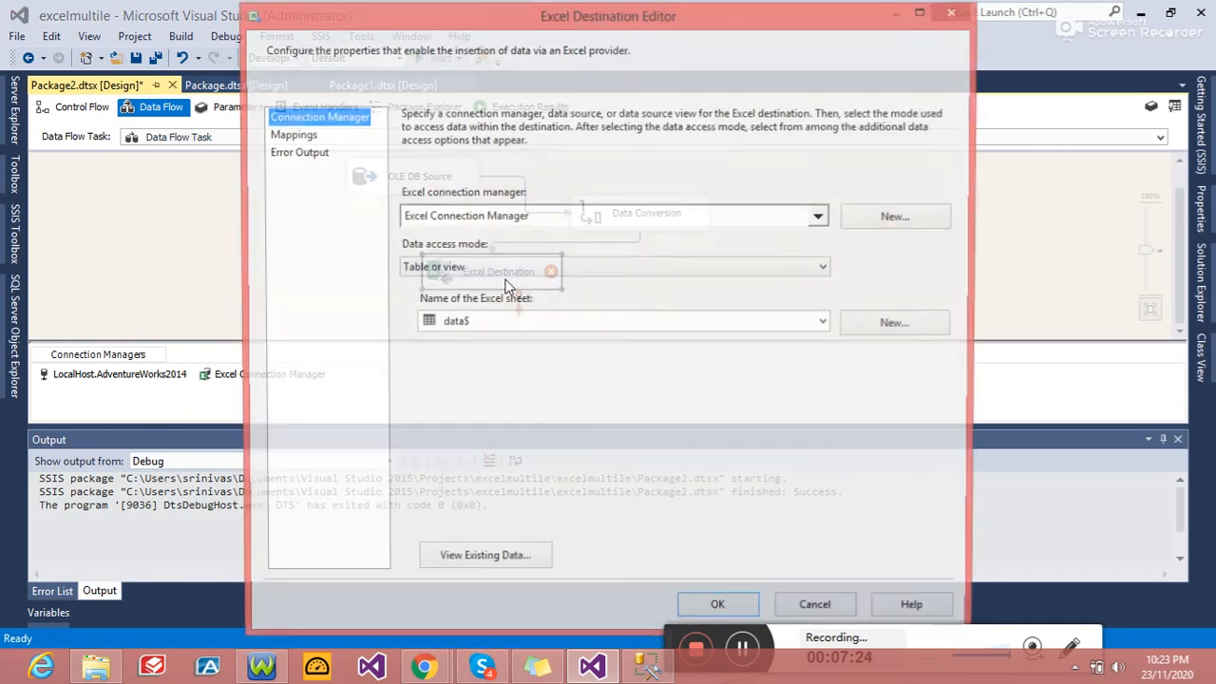
click(299, 136)
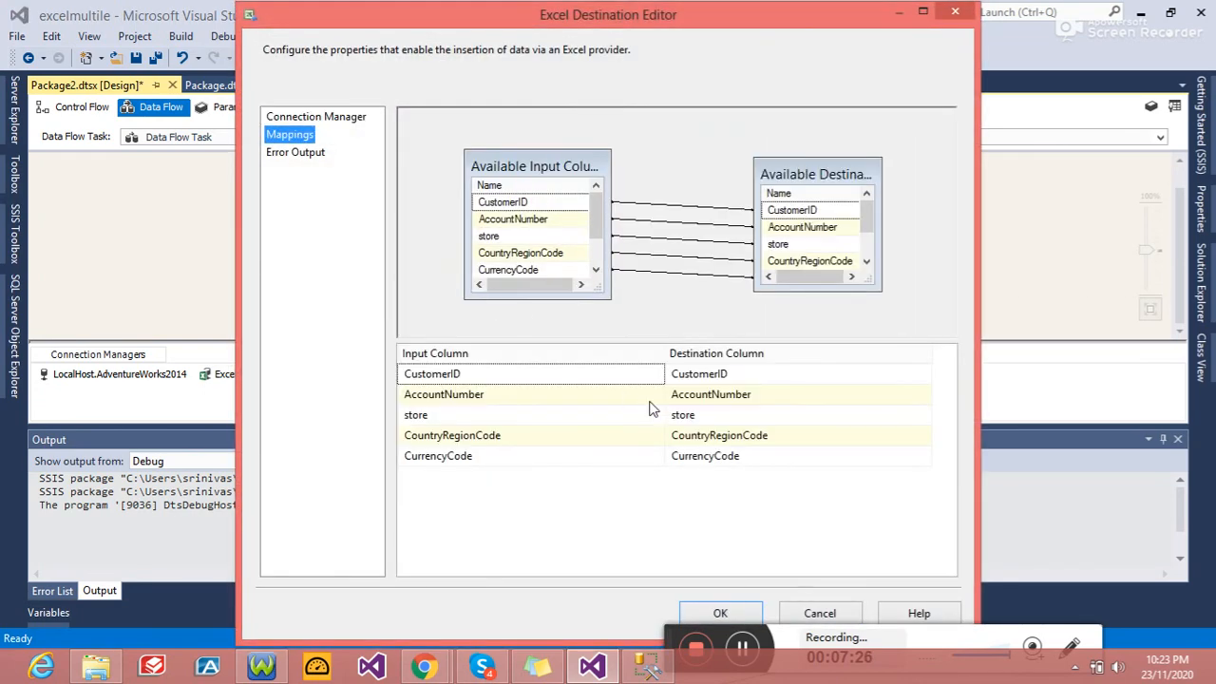
click(654, 401)
click(653, 400)
click(526, 445)
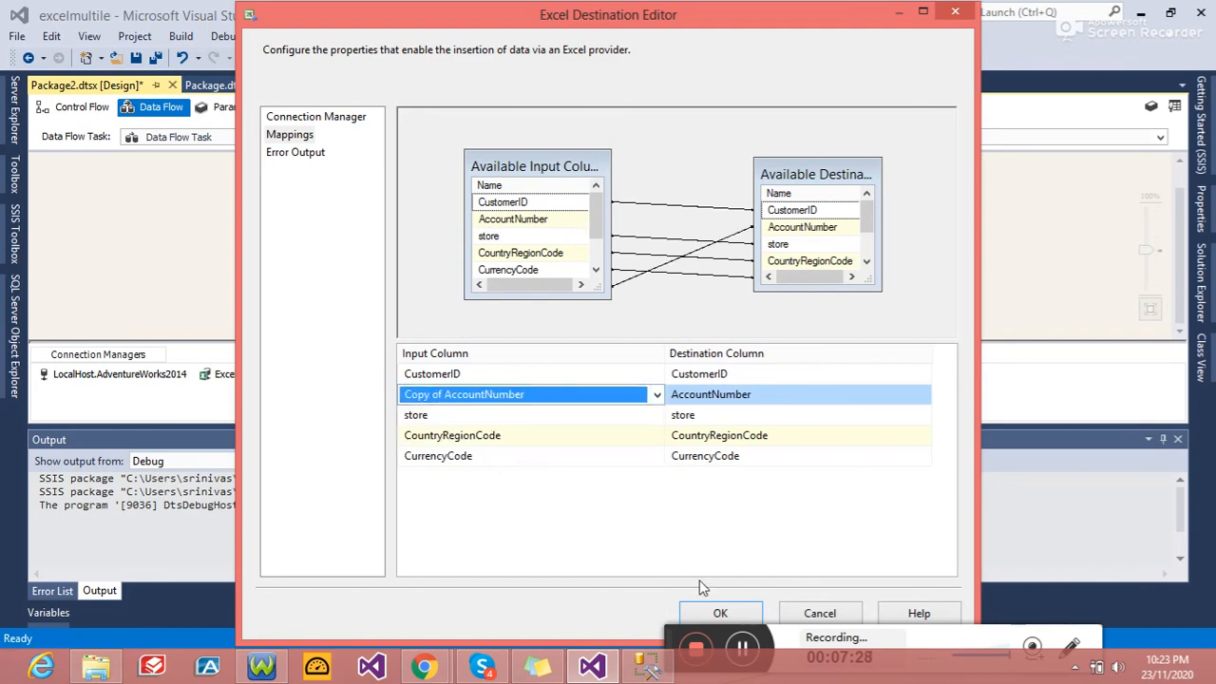
click(722, 613)
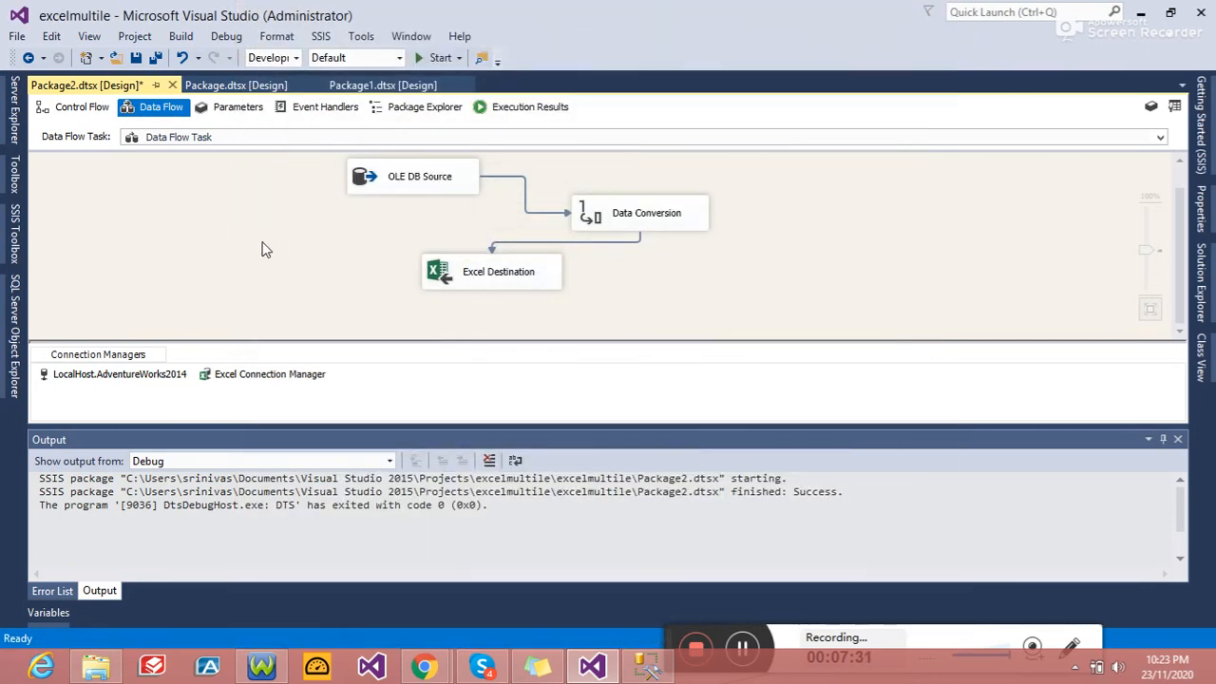
Step: Return to the package's control flow and run Package2.dtsx, following the progress of the Foreach Loop Container
click(76, 110)
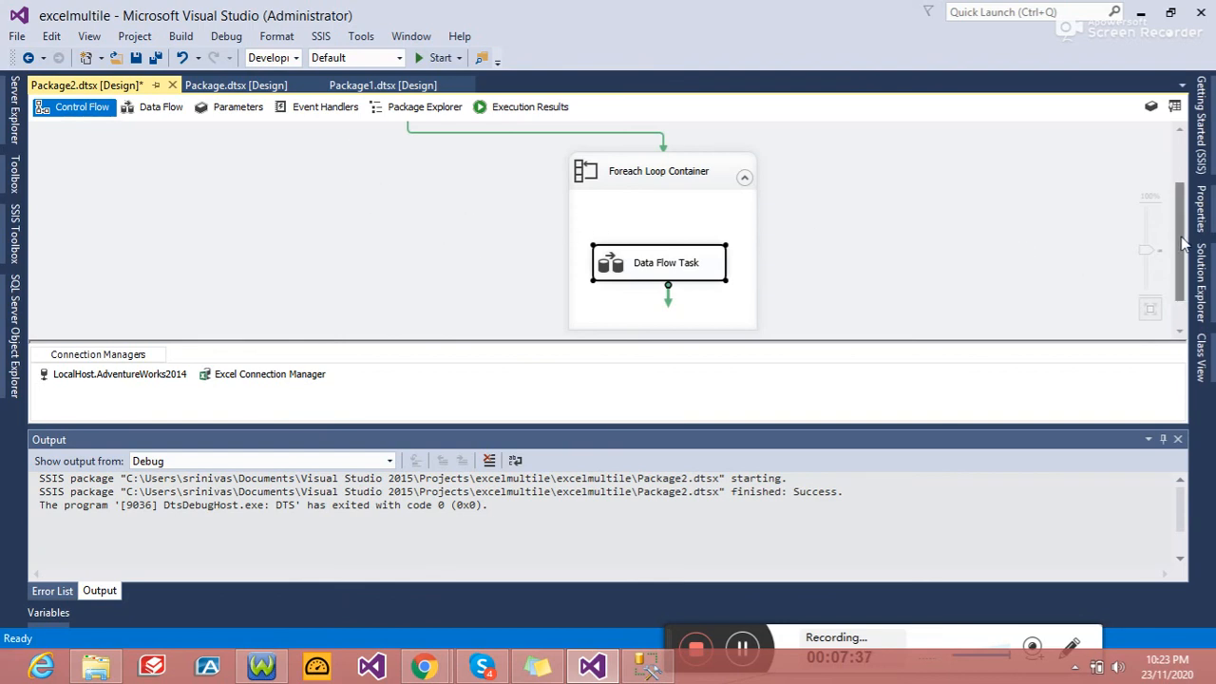
scroll(1051, 212, up, 2)
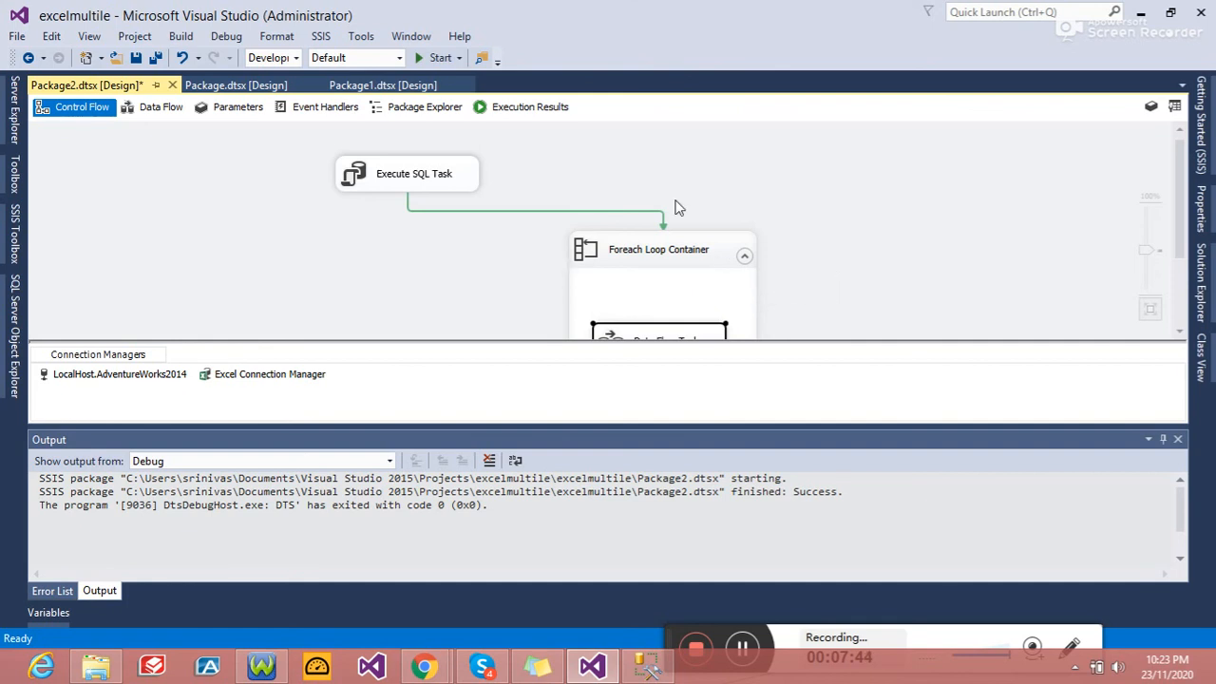
right_click(232, 219)
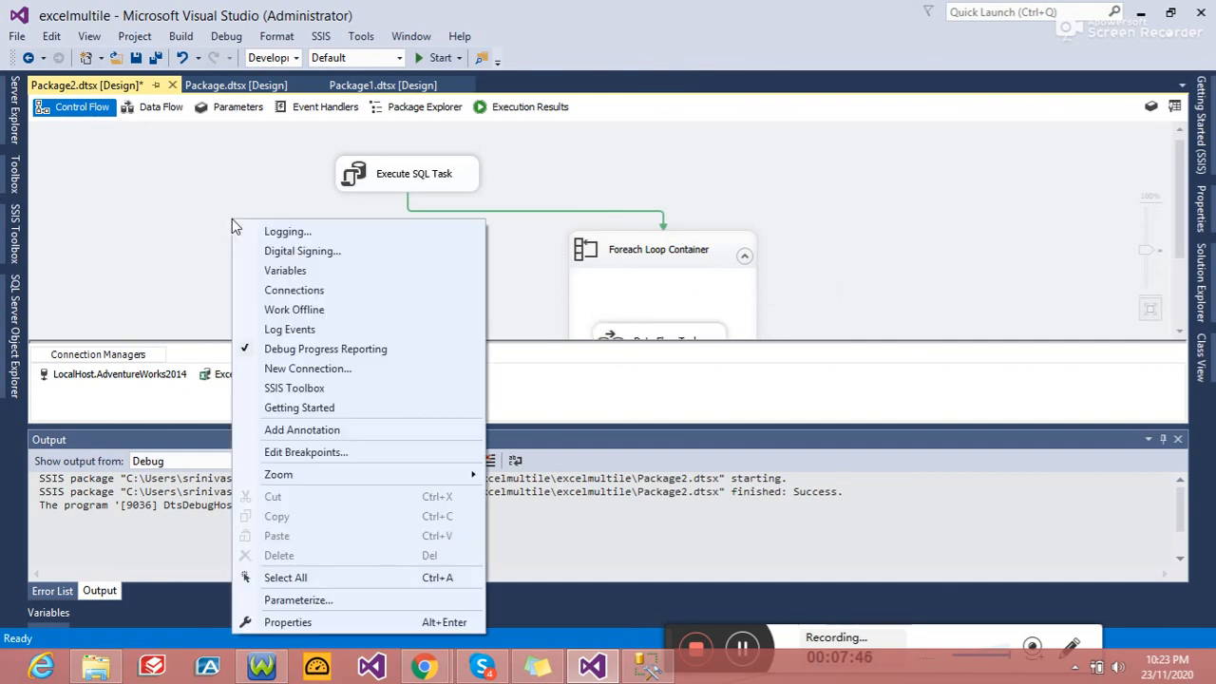
click(196, 212)
click(424, 61)
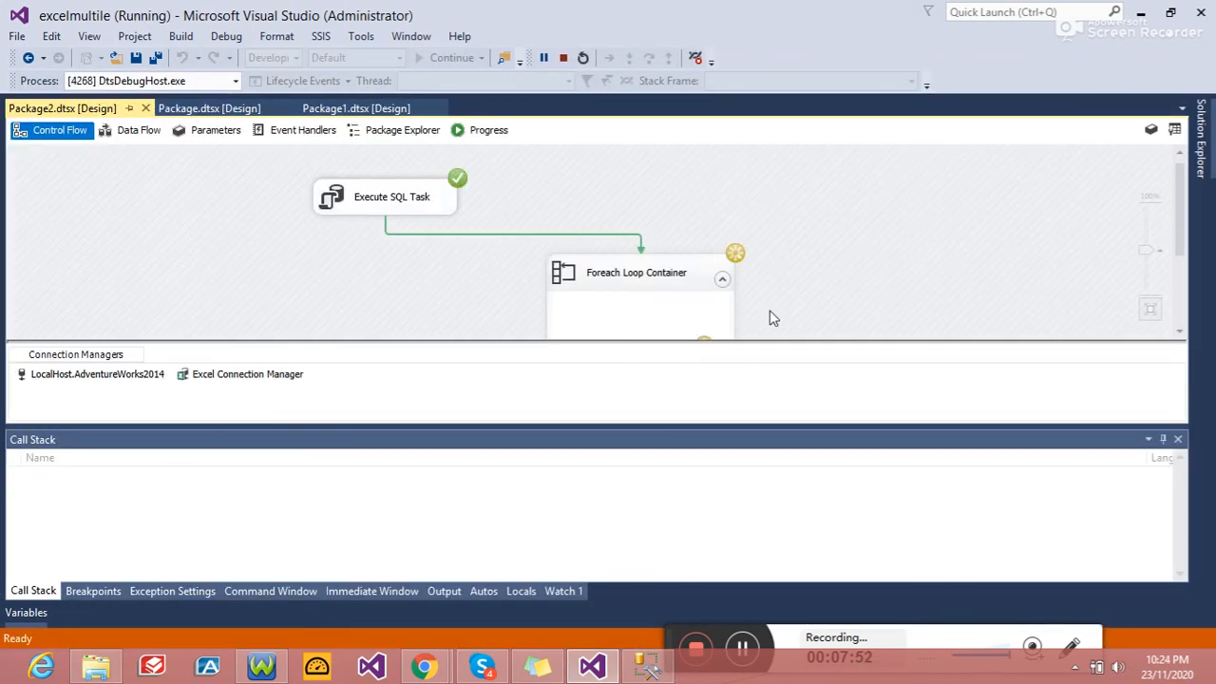
drag(1178, 182, 1177, 240)
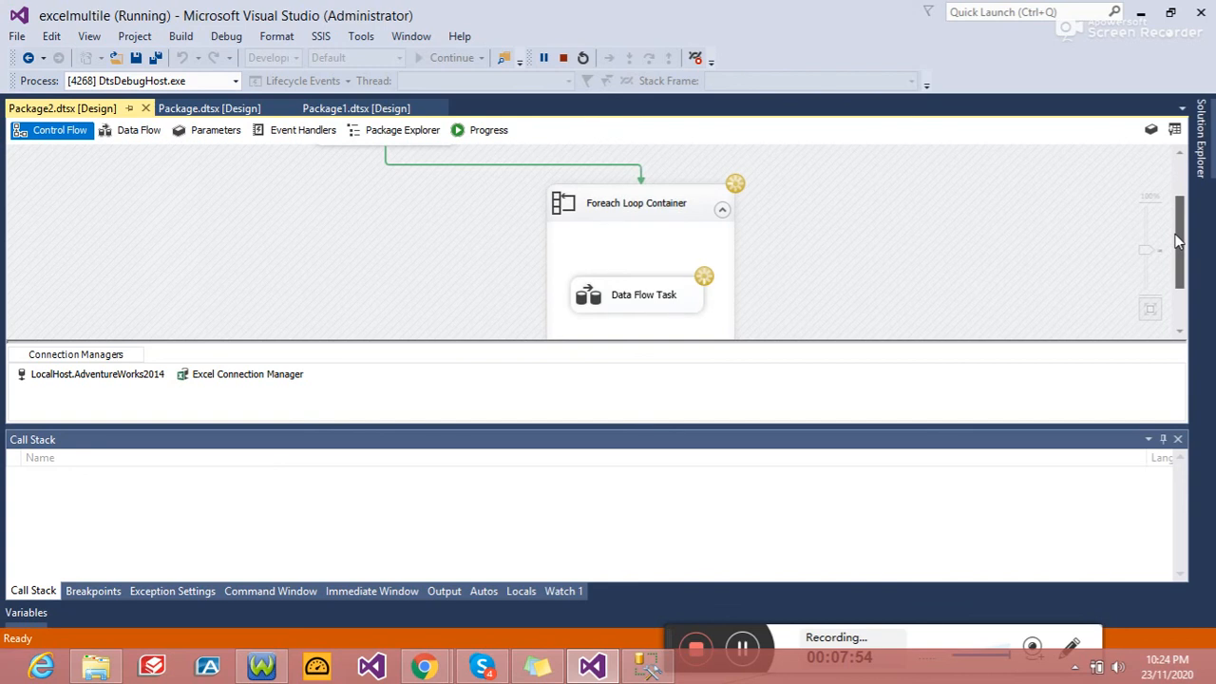
Step: Open the test workbook from the SSISDEMO folder in Excel, compare its exported rows with the SQL query results, and close it
click(95, 667)
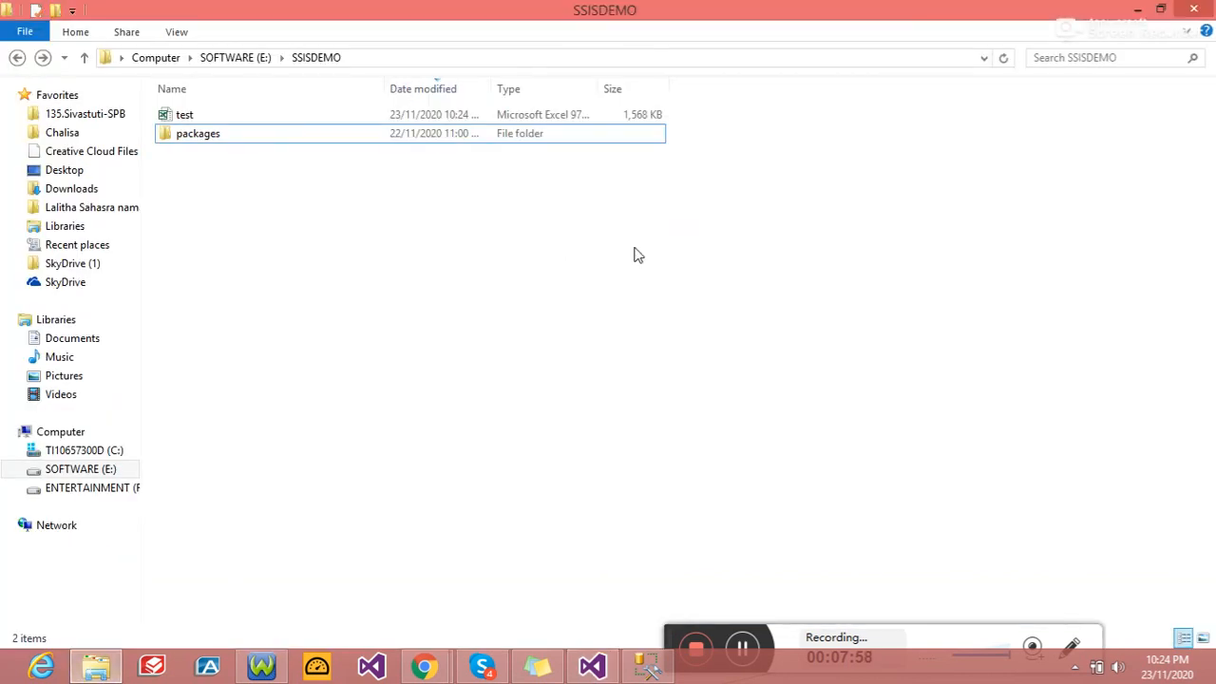
click(180, 116)
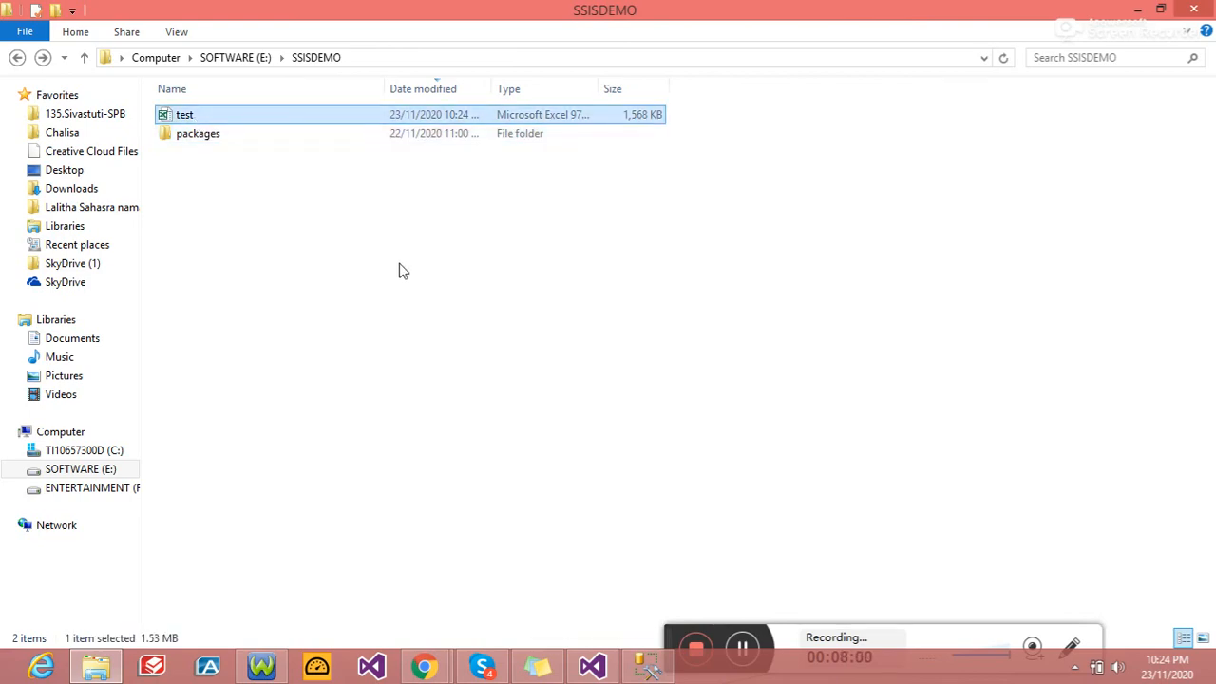
double_click(181, 116)
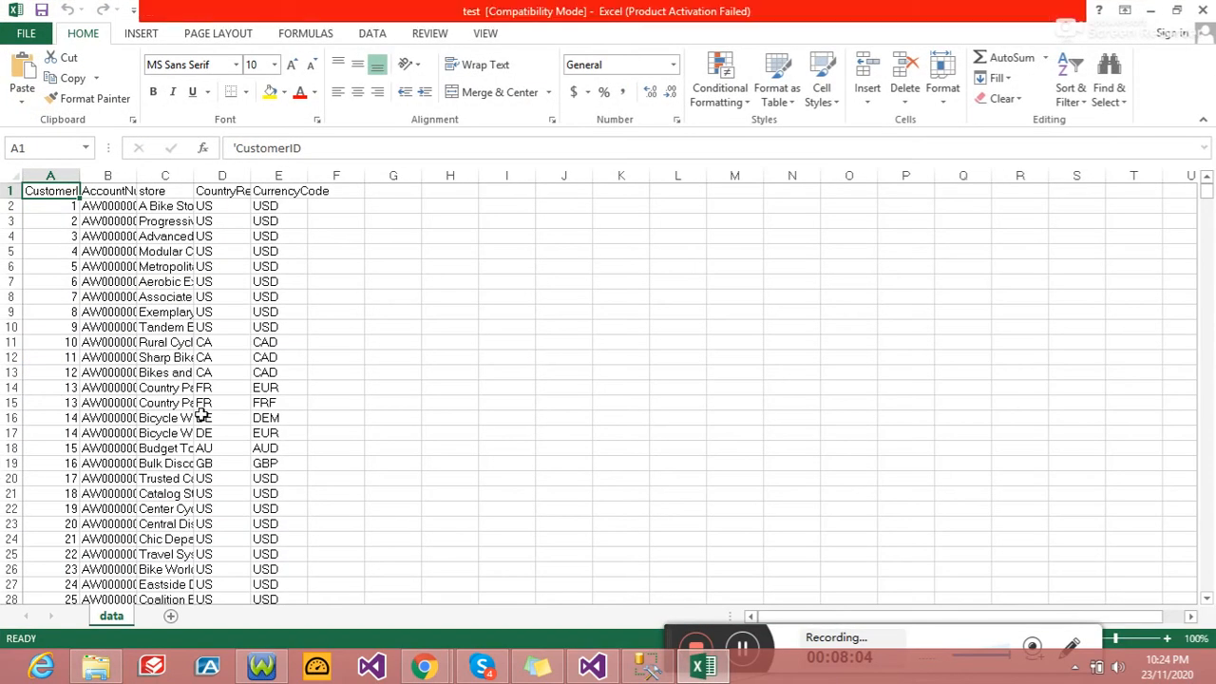
click(789, 502)
click(648, 665)
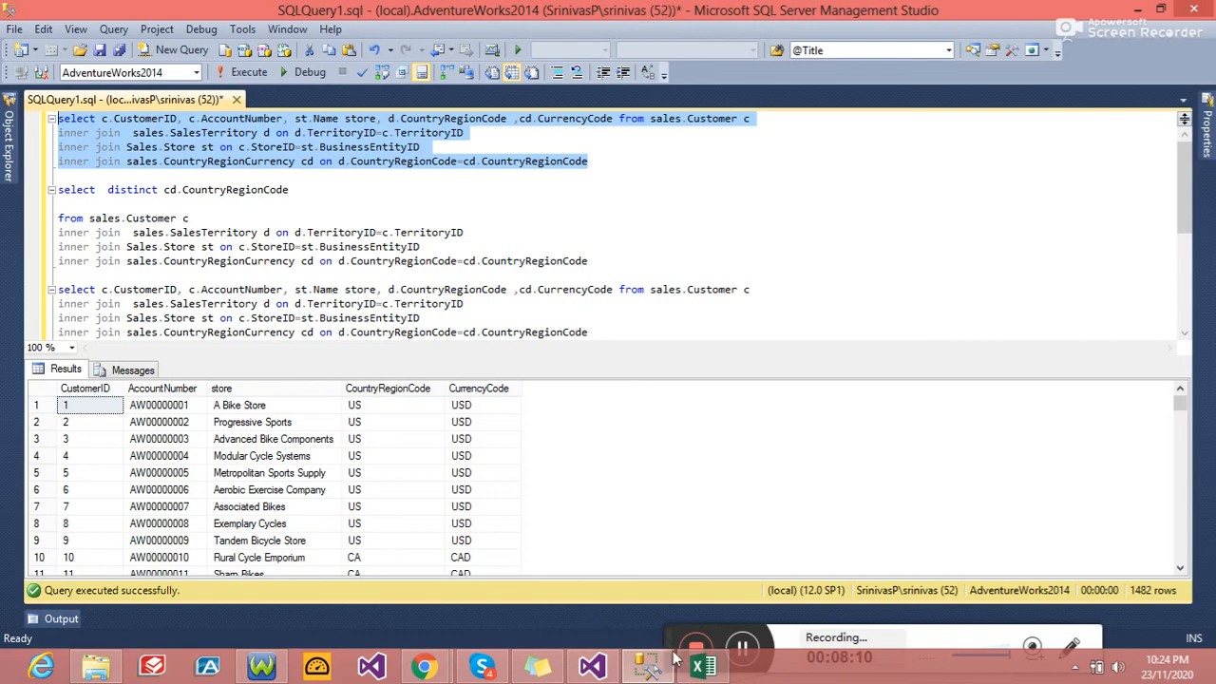
click(703, 665)
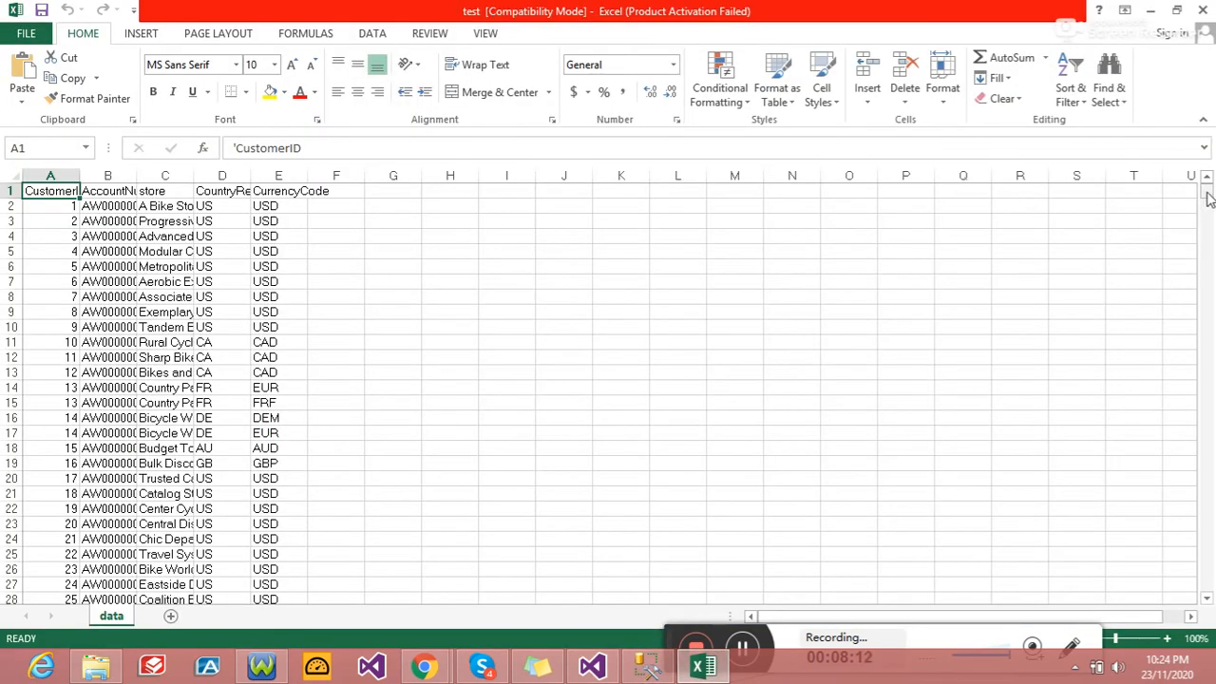
drag(1206, 195, 1208, 596)
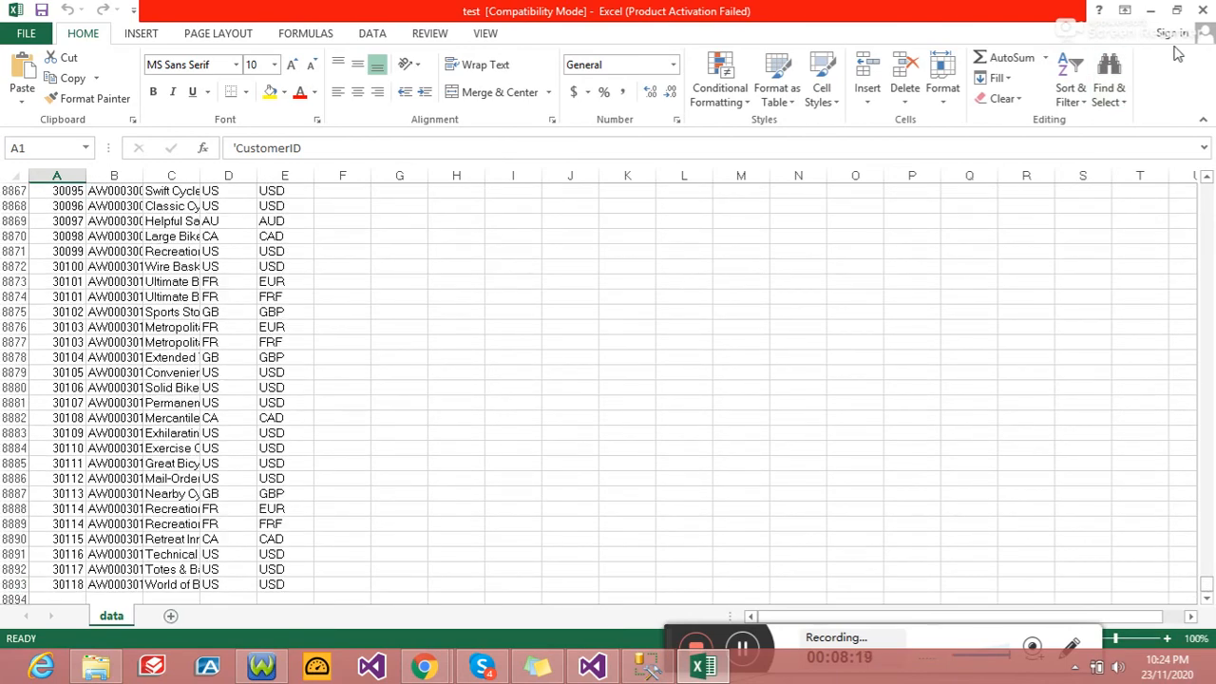
click(1202, 10)
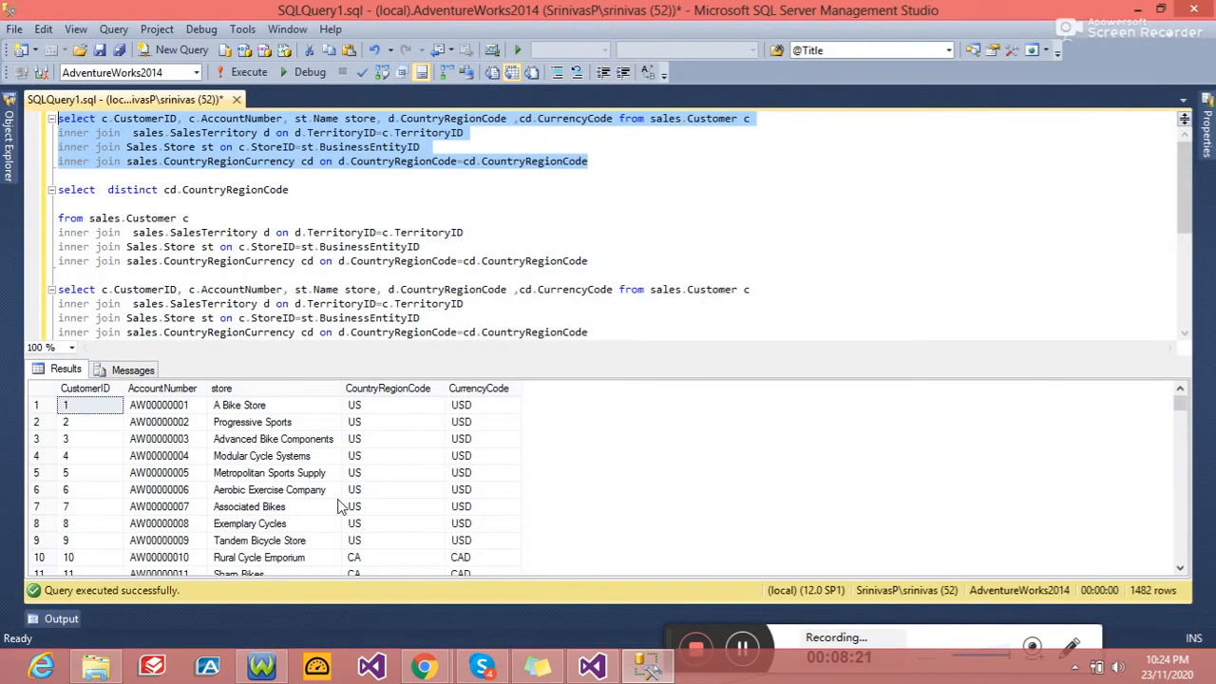
Step: Switch back from the SSISDEMO folder to Visual Studio and end the debug run of the package
click(96, 665)
click(347, 184)
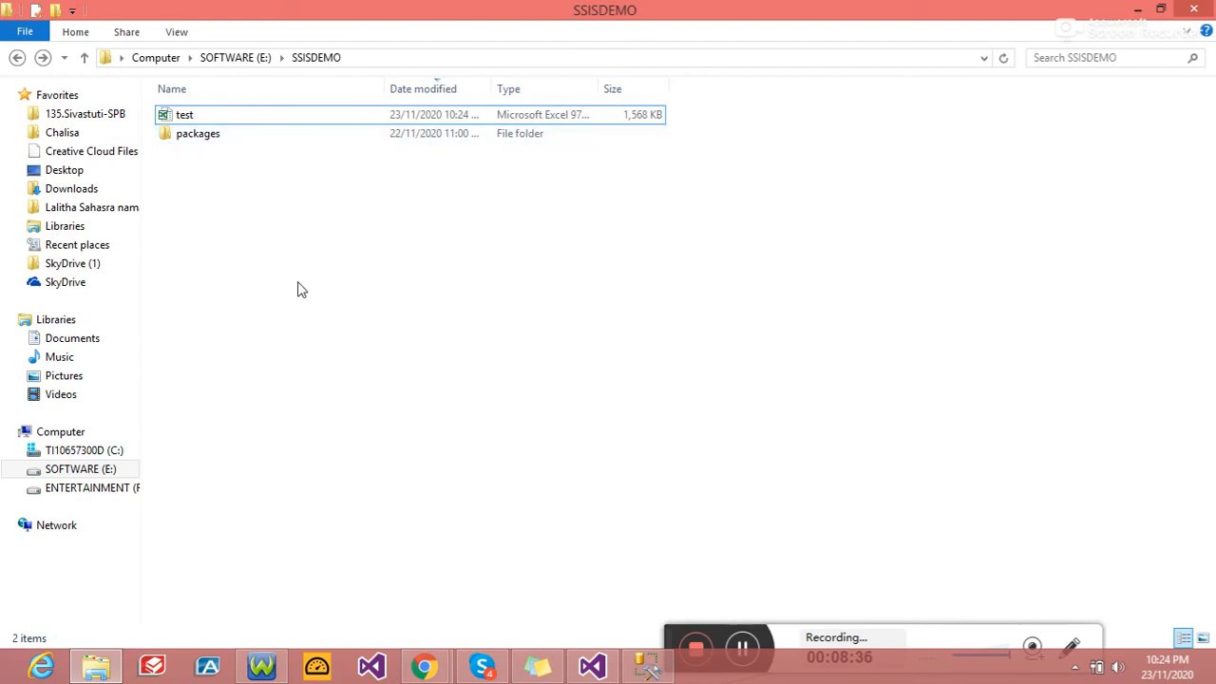
click(592, 665)
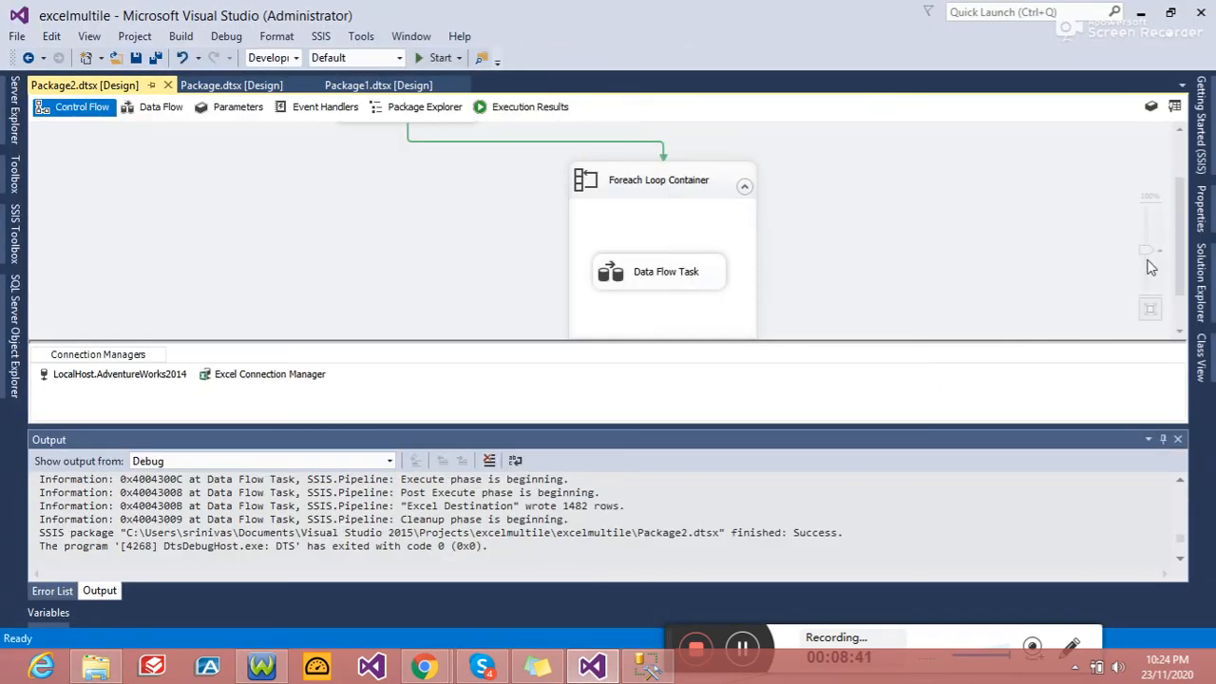
drag(1181, 254, 1181, 212)
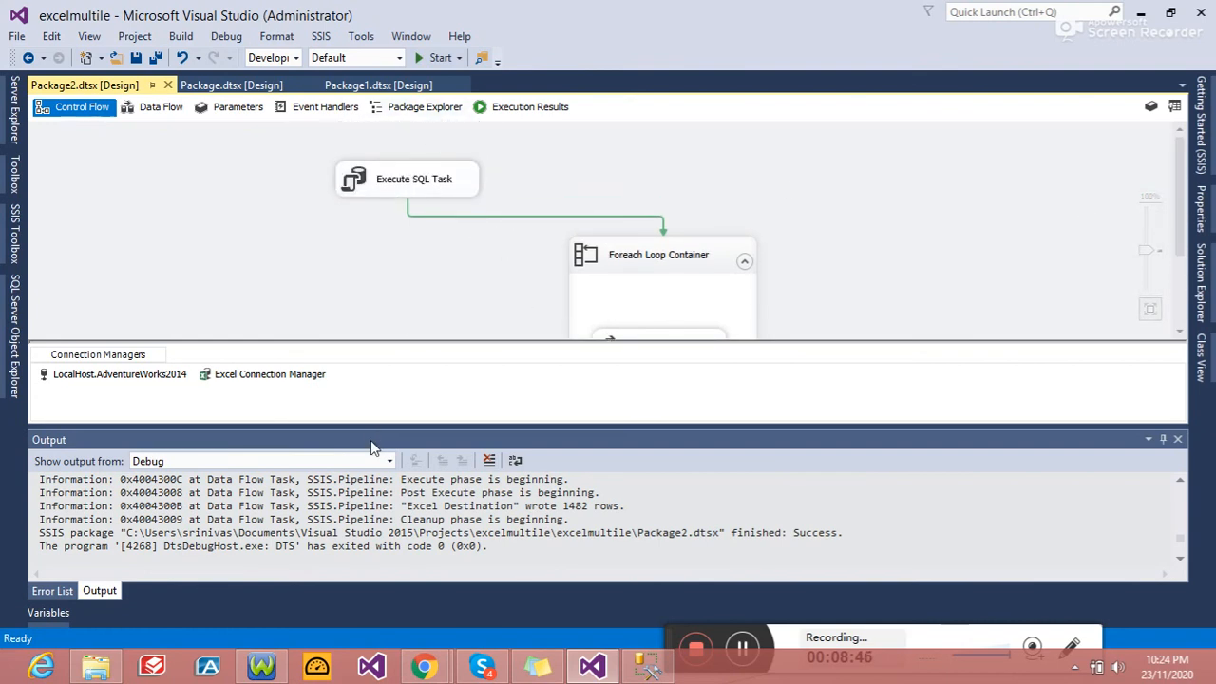
click(119, 667)
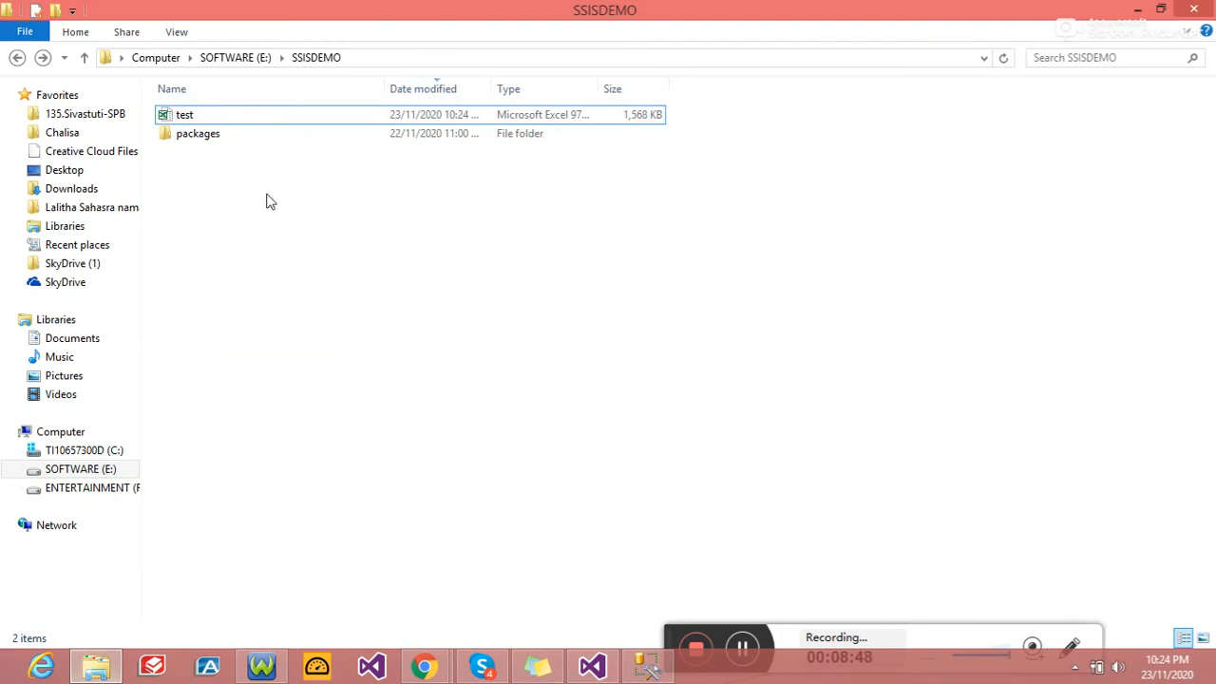
click(646, 667)
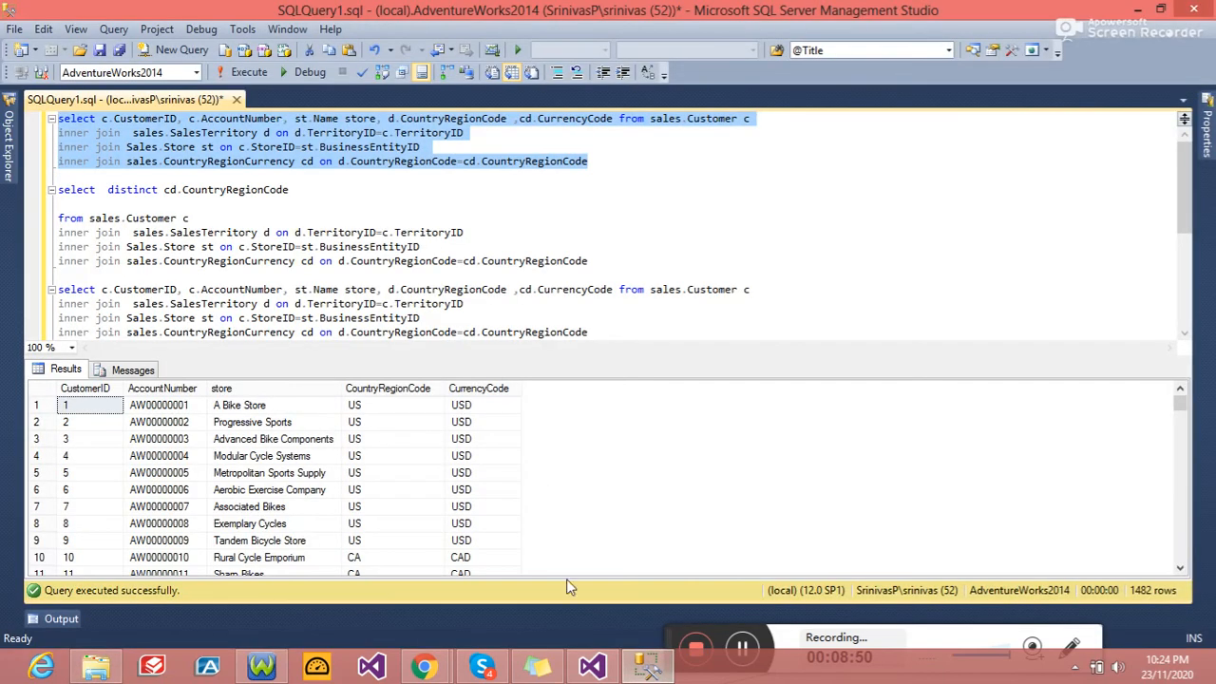
click(590, 664)
click(282, 385)
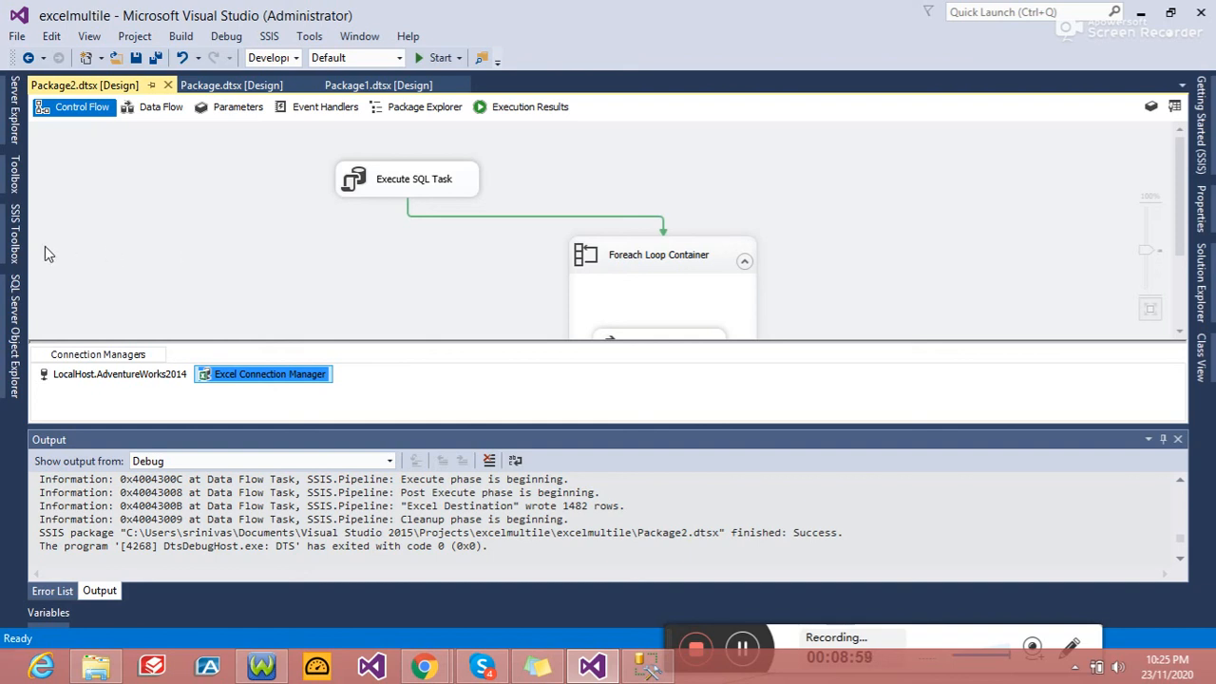
Step: Switch to File Explorer, create a folder named template in SSISDEMO, and check its contents
click(105, 674)
right_click(320, 289)
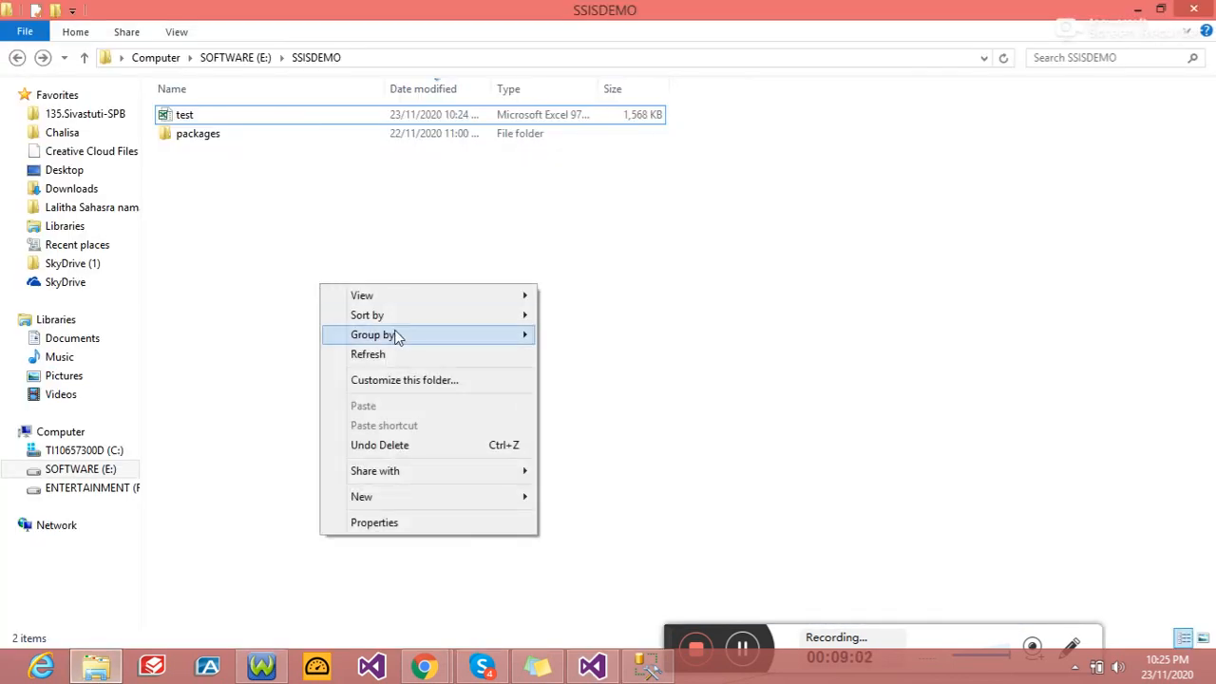
mouse_move(515, 497)
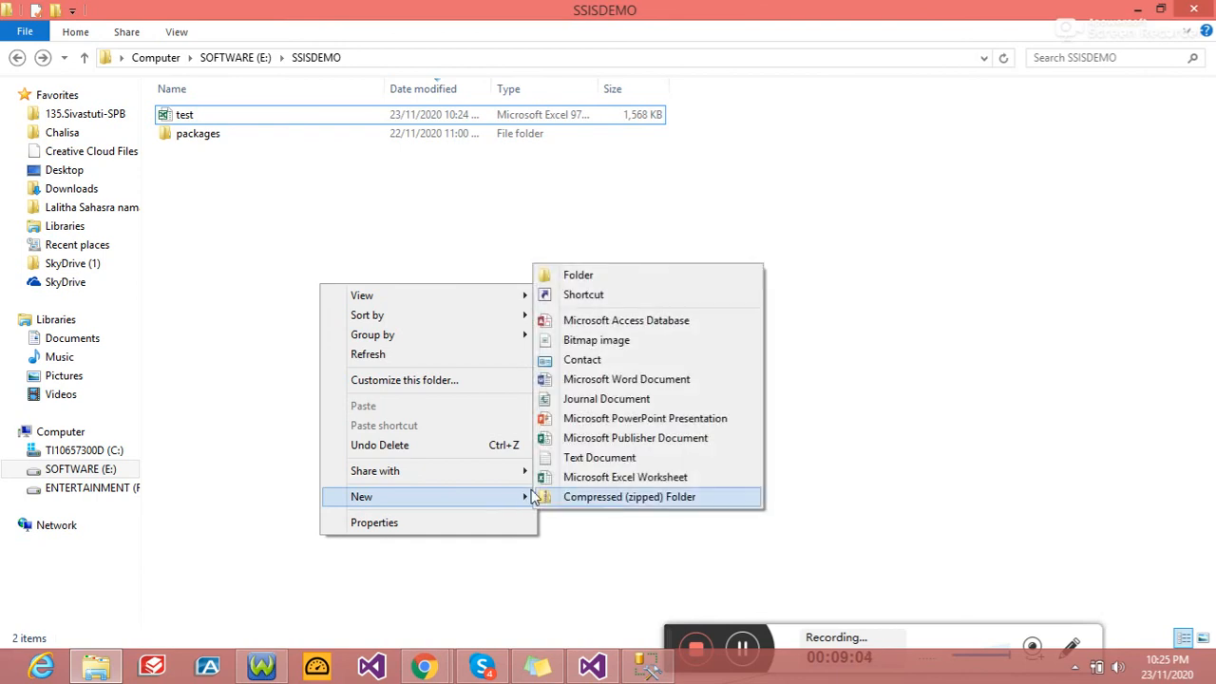
click(612, 276)
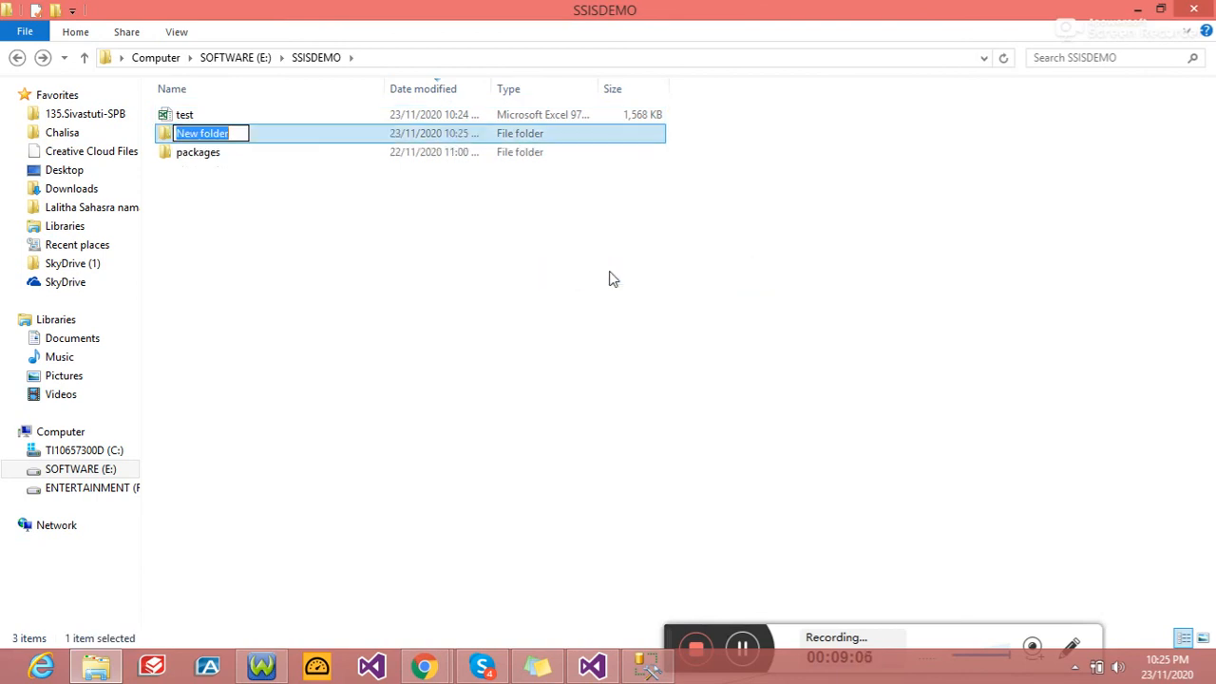
text(template)
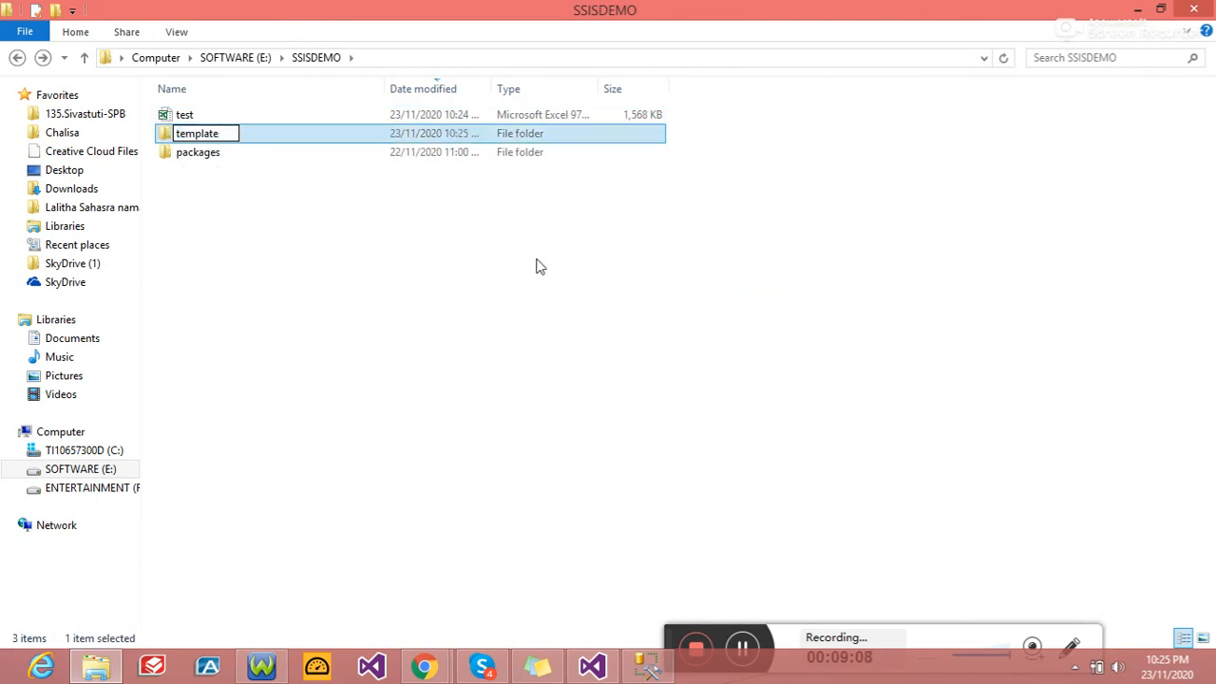
click(537, 266)
click(198, 142)
double_click(209, 143)
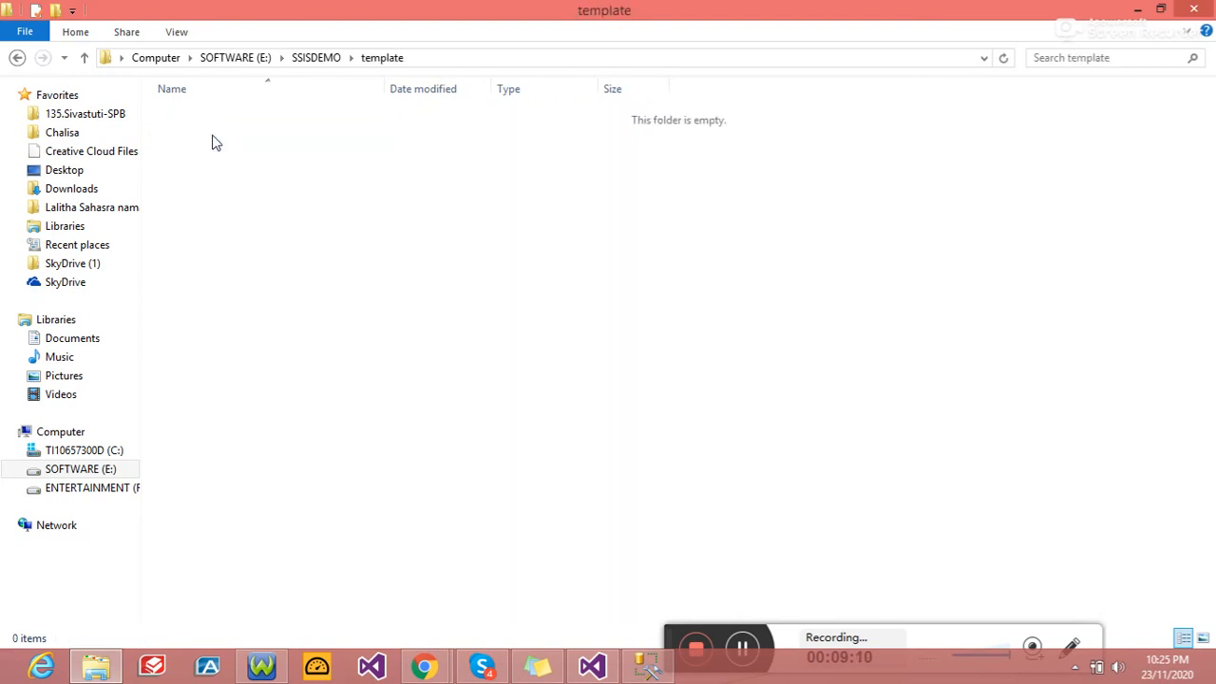
click(17, 57)
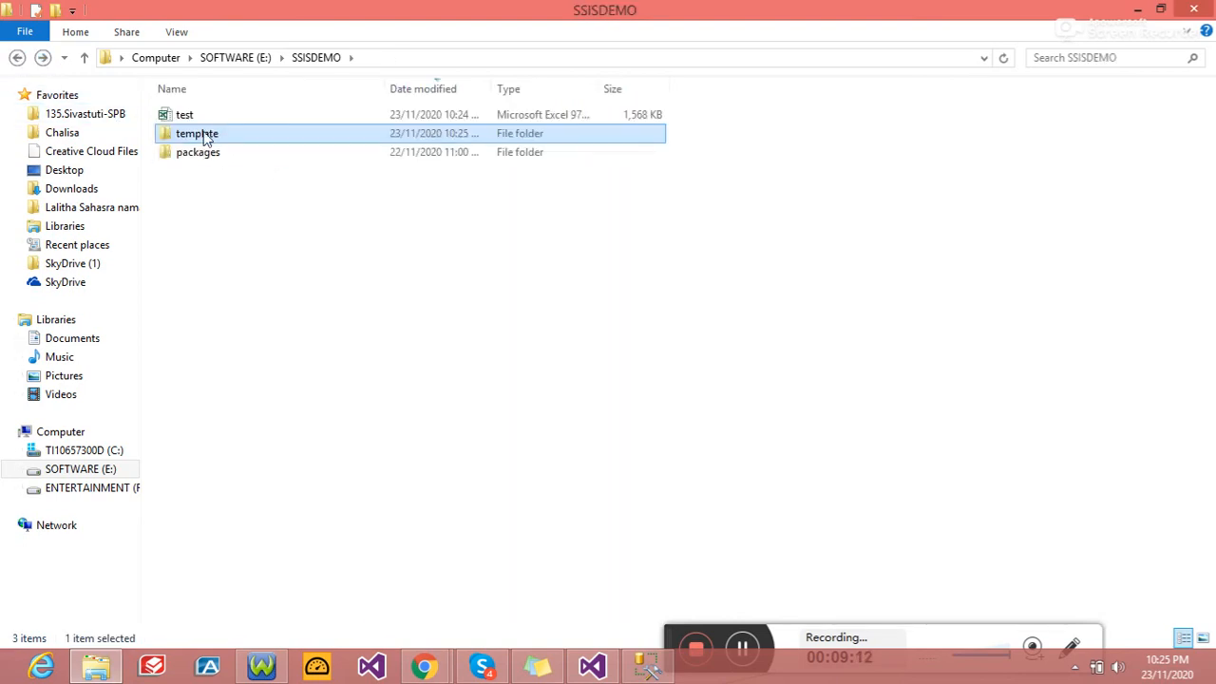
Step: Open the test workbook in Excel and copy the header cells A1:E1, from CustomerID to CurrencyCode
click(182, 118)
double_click(184, 118)
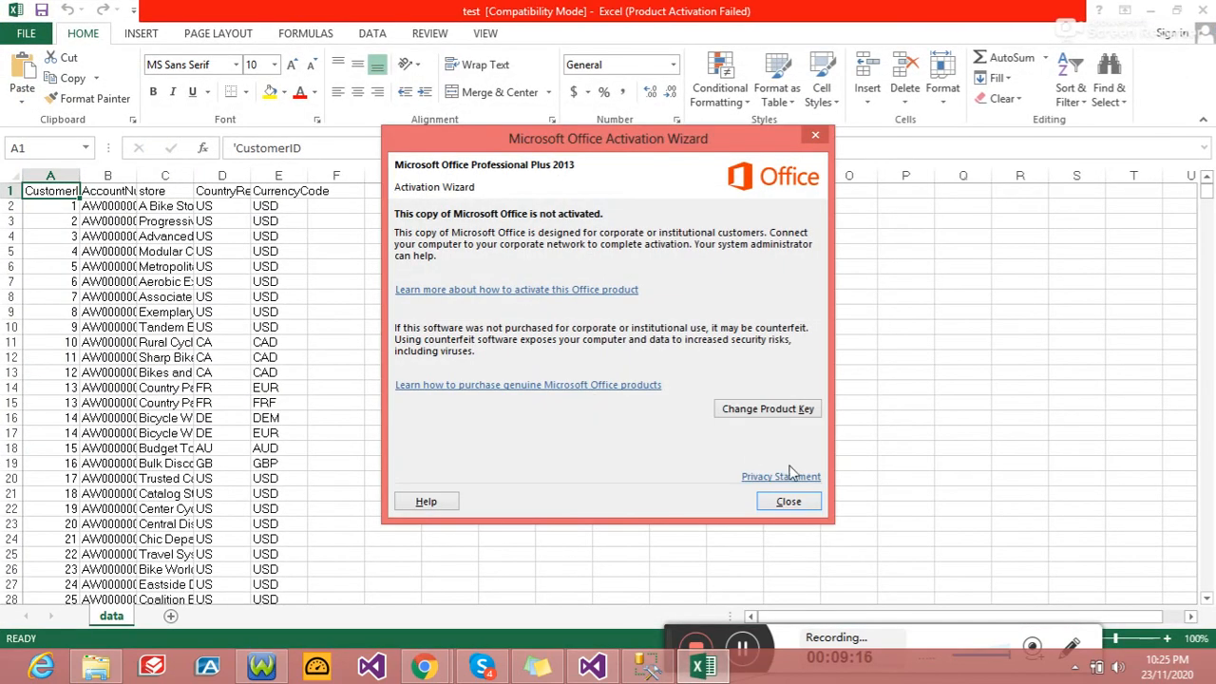
click(788, 501)
drag(50, 191, 277, 205)
click(277, 205)
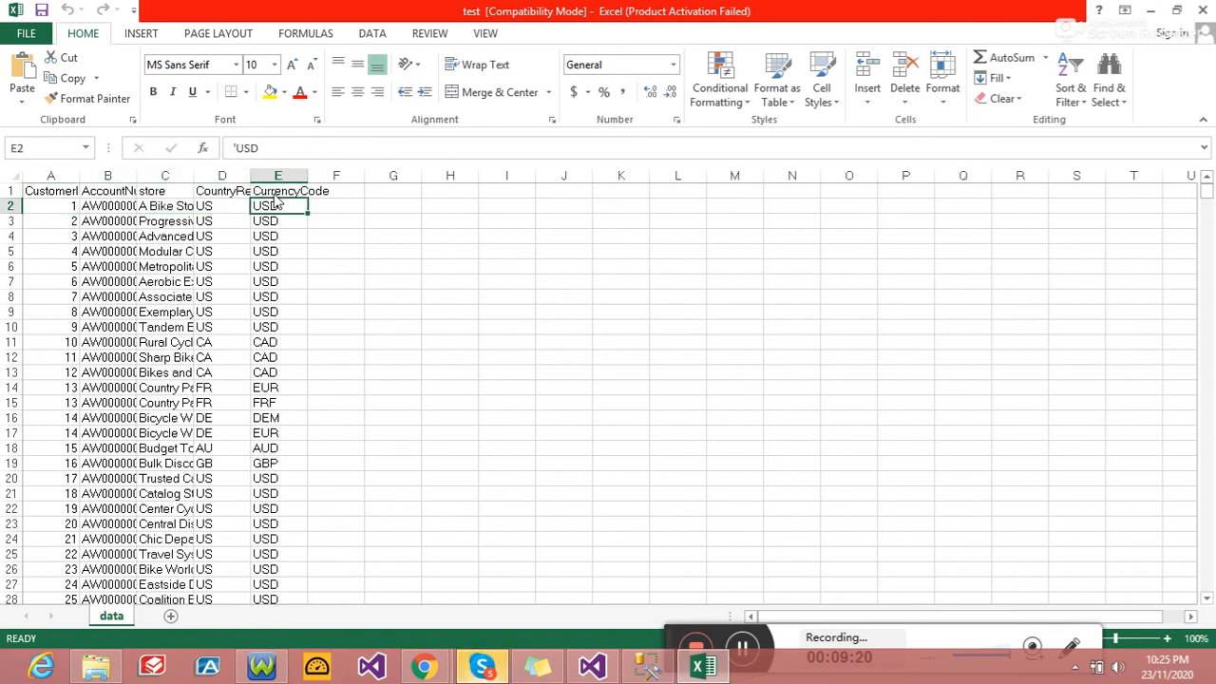
click(107, 194)
drag(107, 184, 67, 192)
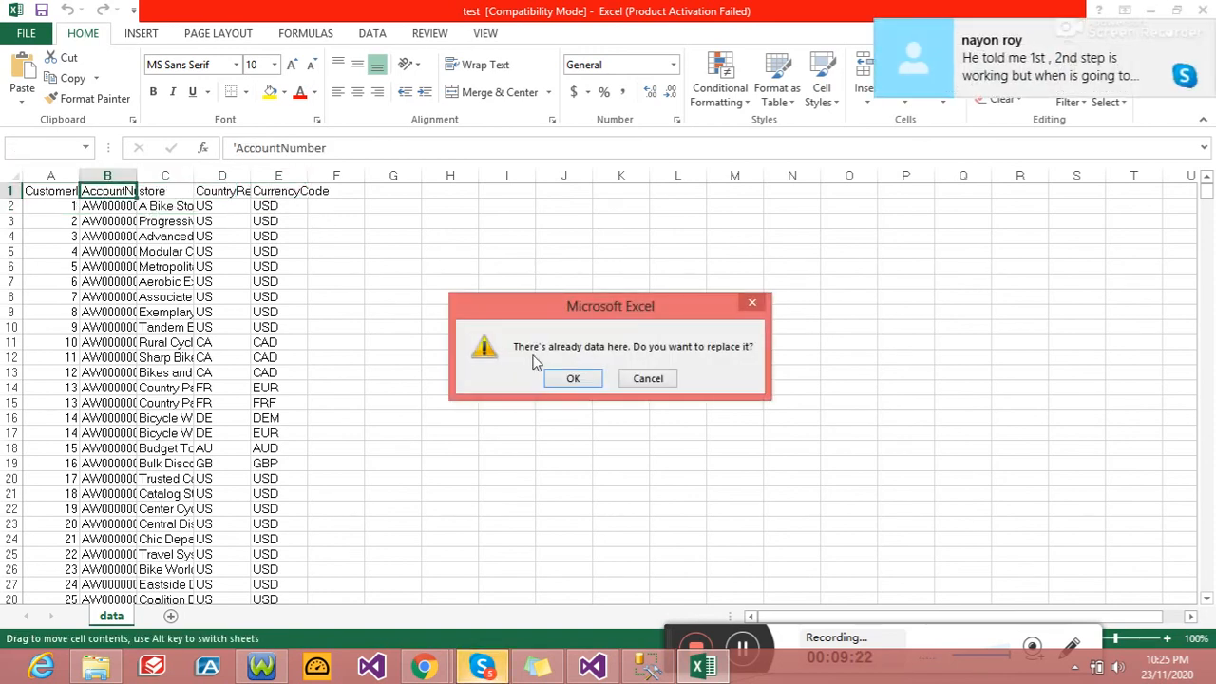
click(648, 379)
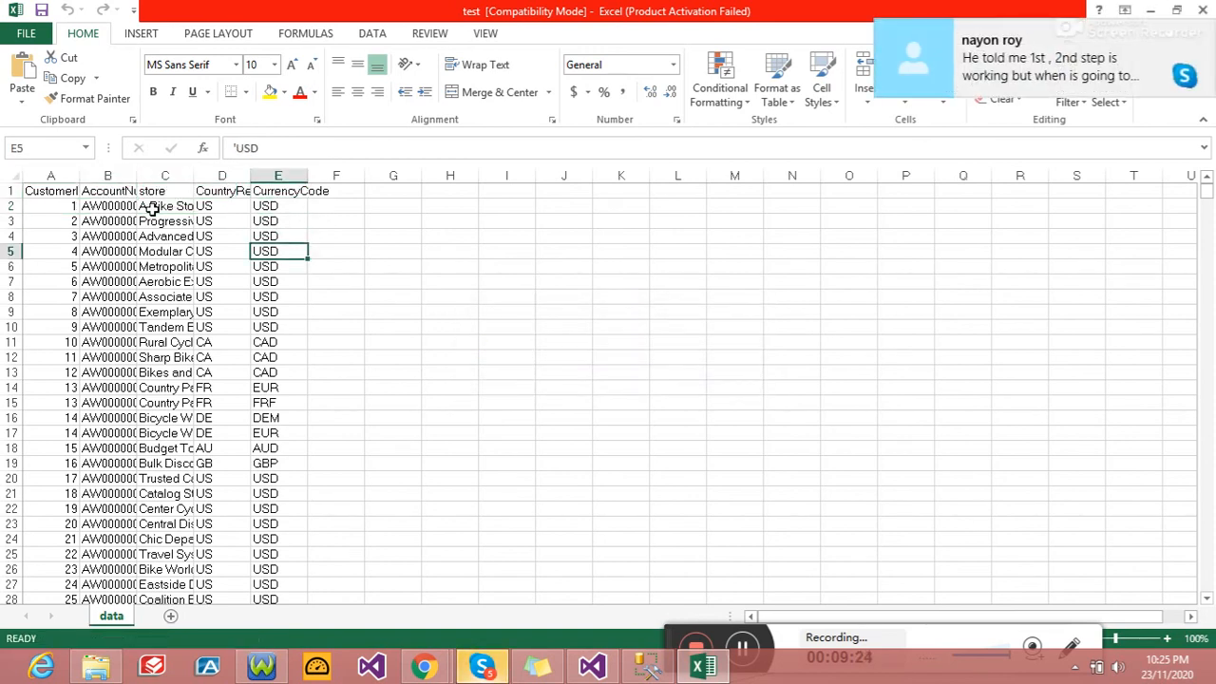
drag(36, 193, 258, 193)
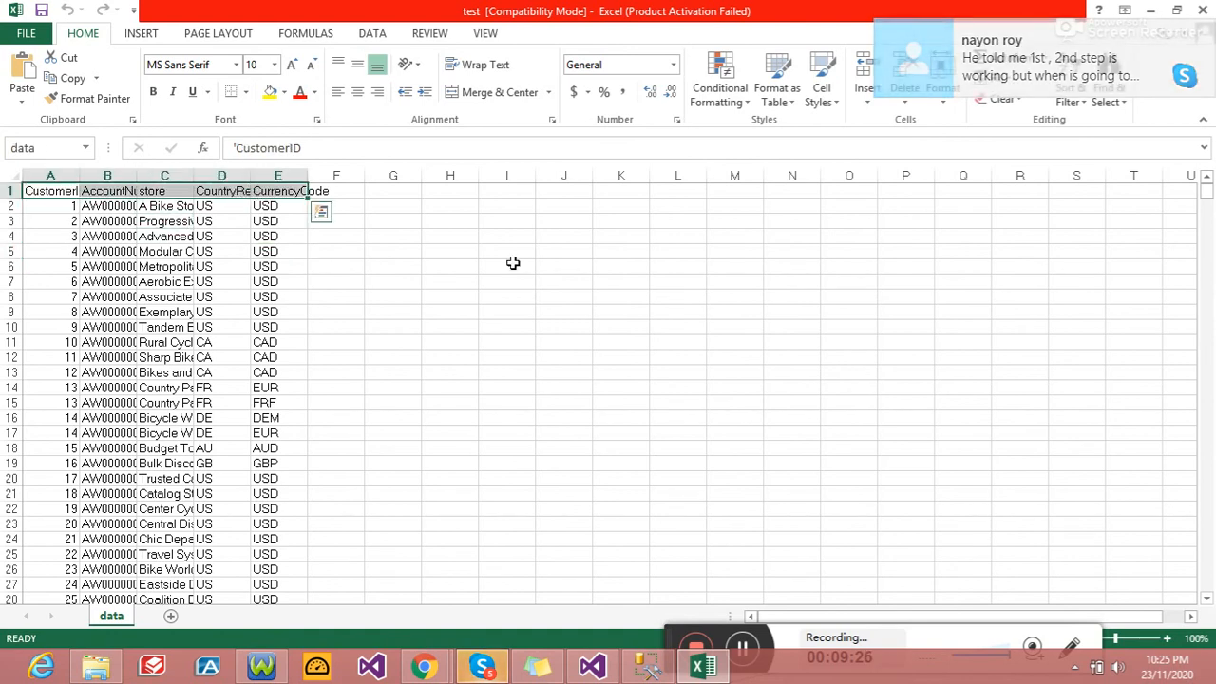
key(ctrl+c)
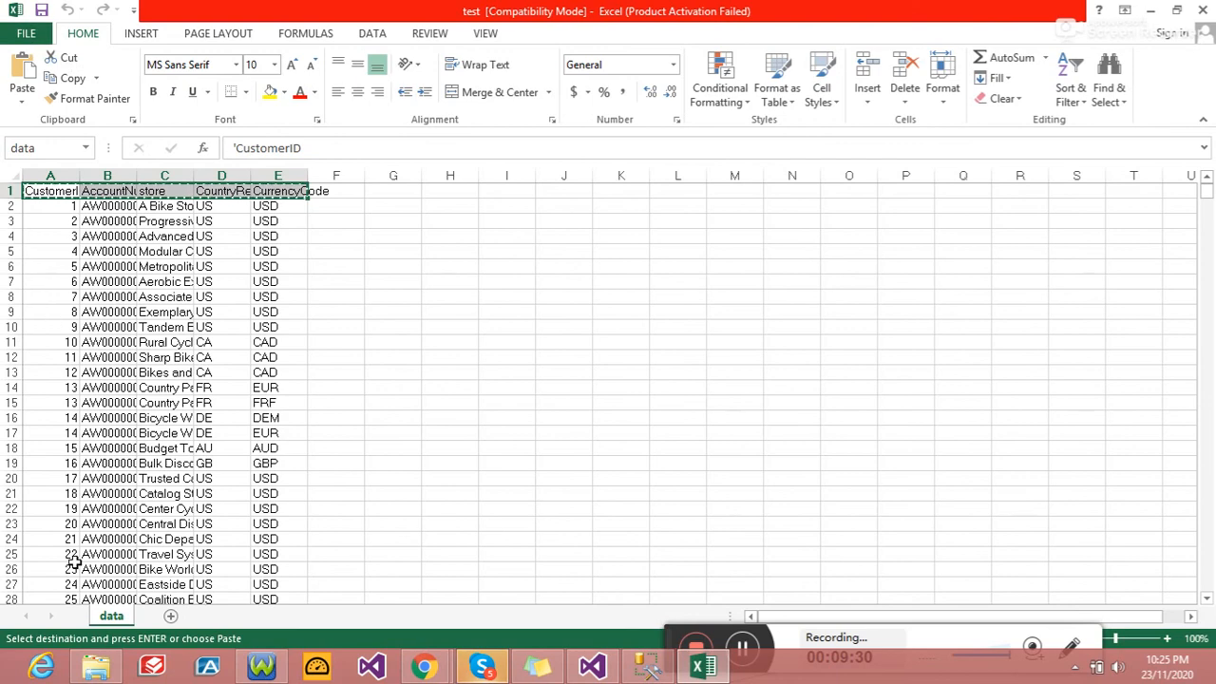
Step: Create a blank workbook and paste the copied column headers into row 1, starting at cell A1
click(44, 43)
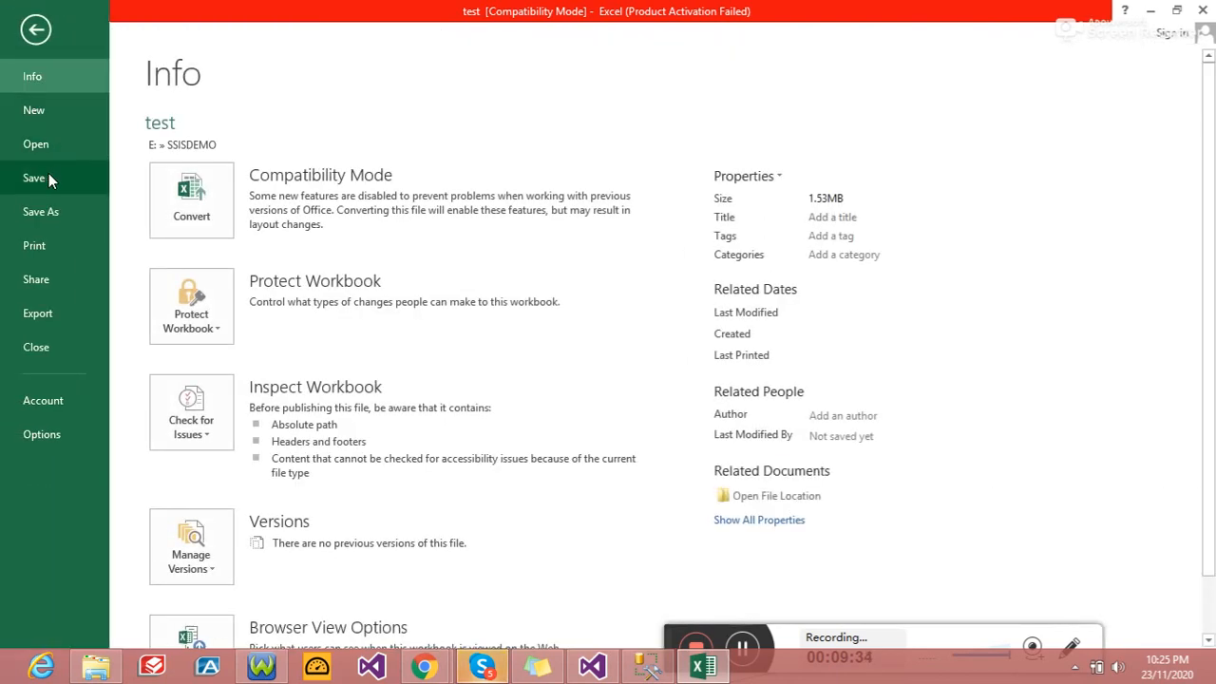
click(44, 113)
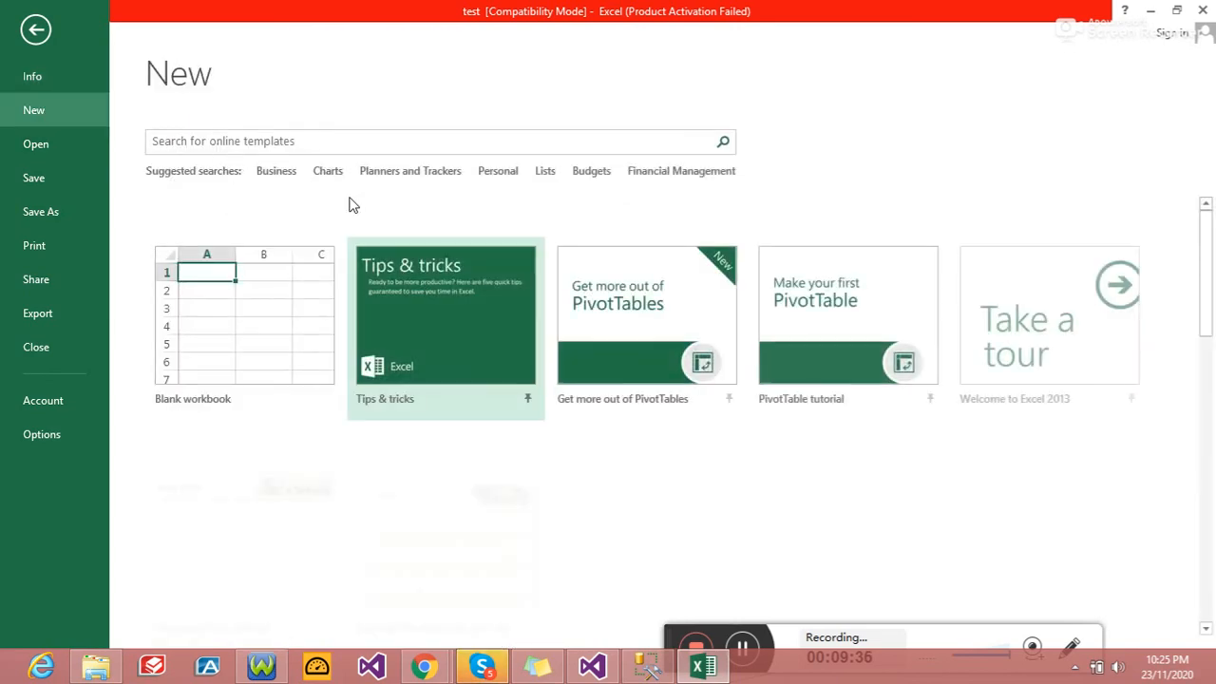
click(272, 298)
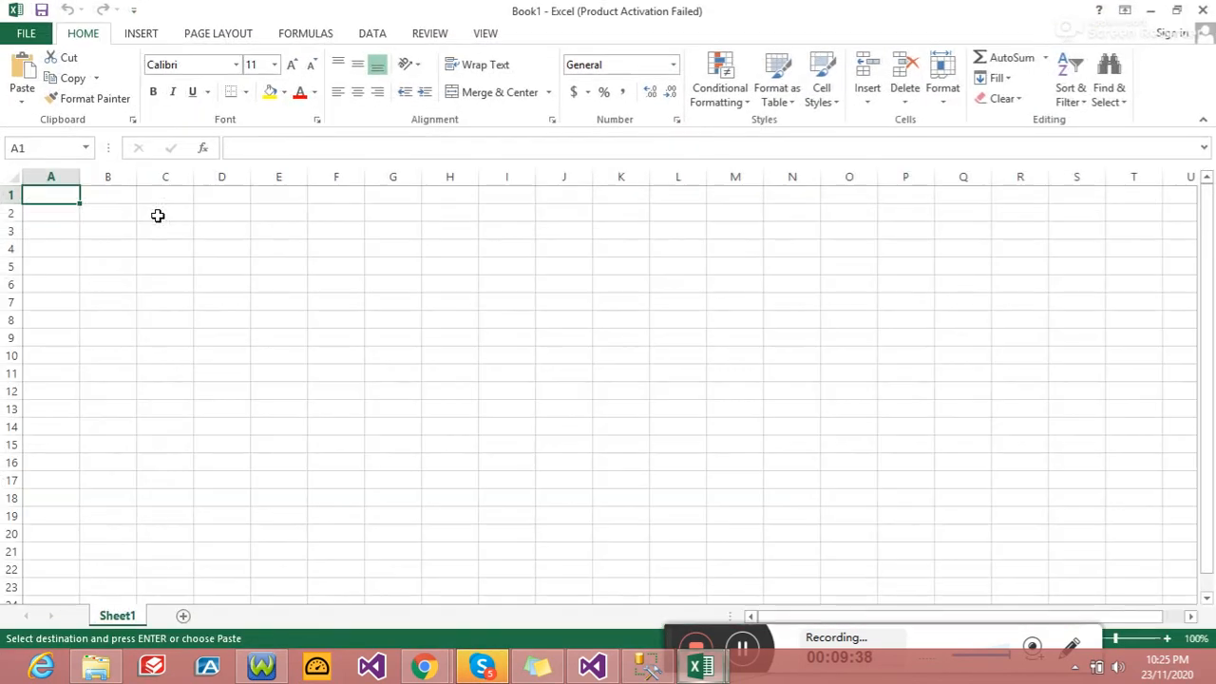
key(ctrl+v)
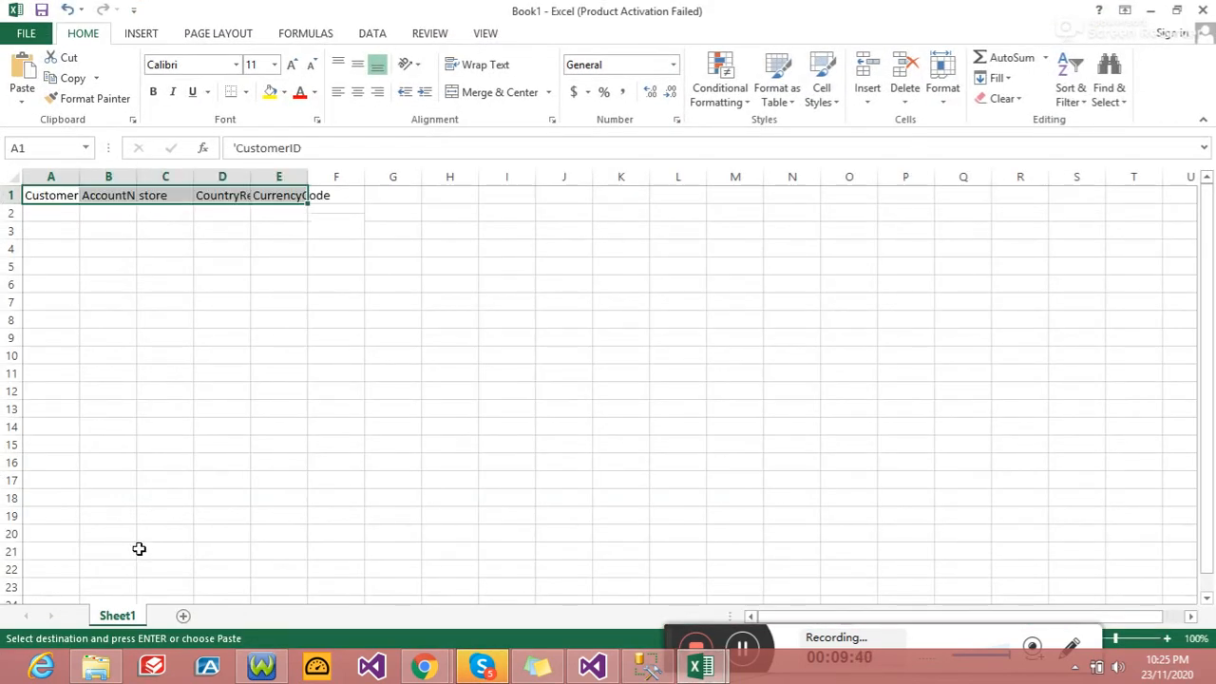
Step: Rename the Sheet1 worksheet of the new header-only workbook as data
right_click(122, 619)
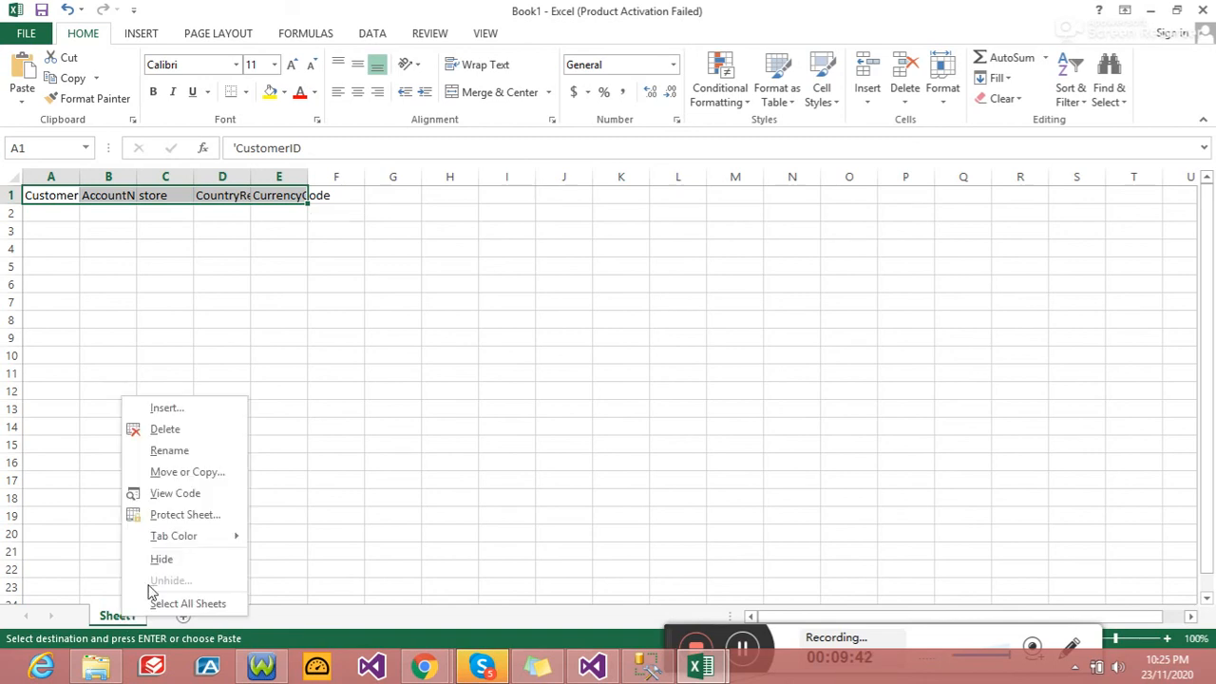
click(201, 447)
text(data)
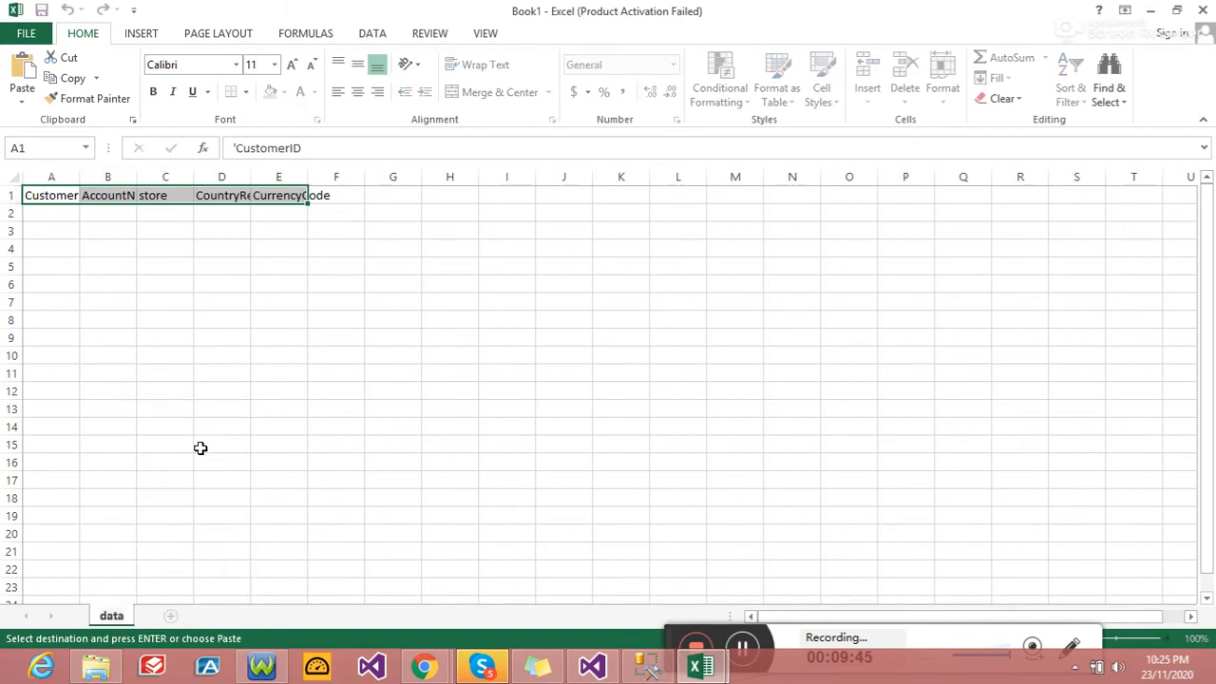
Step: Try to save the header-only workbook as test in Excel 97-2003 Workbook format in the template folder under E:\SSISDEMO
click(26, 34)
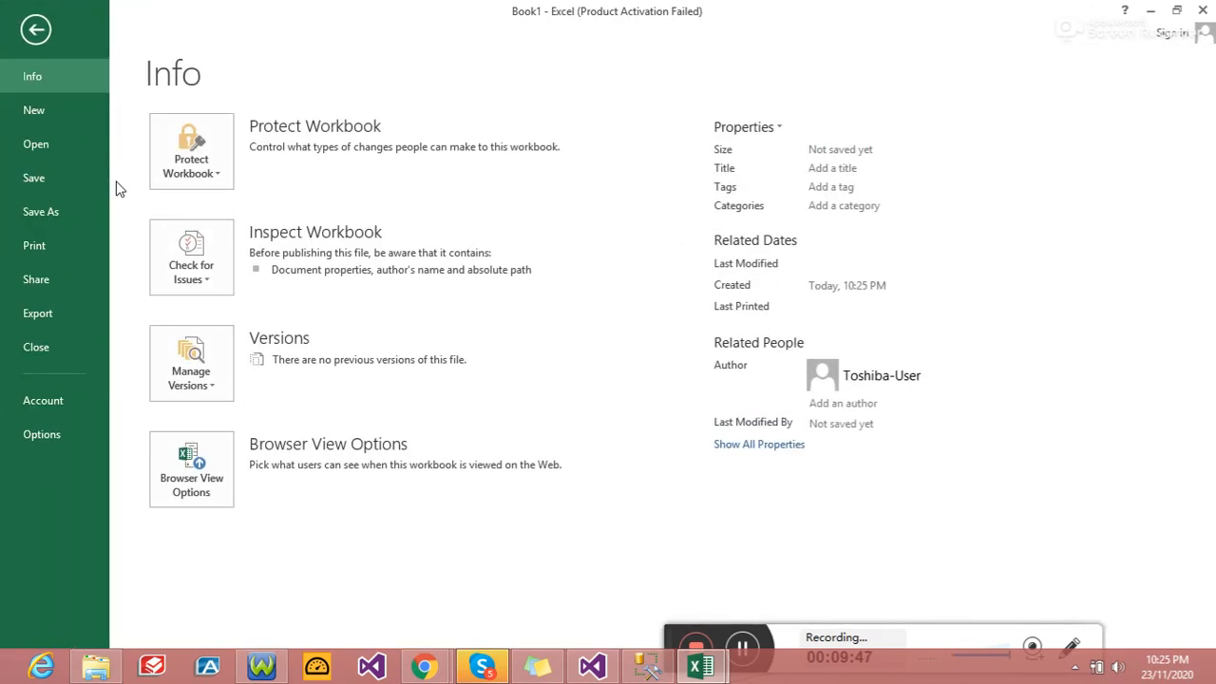
click(41, 212)
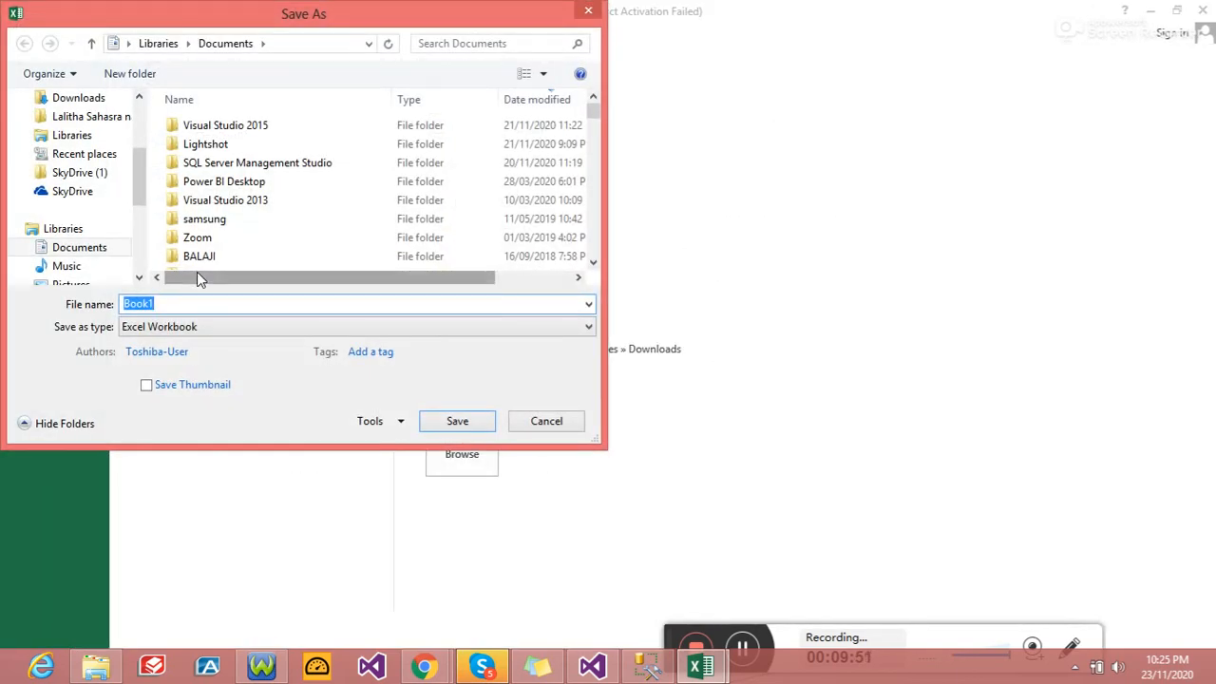
drag(141, 208, 143, 251)
click(59, 230)
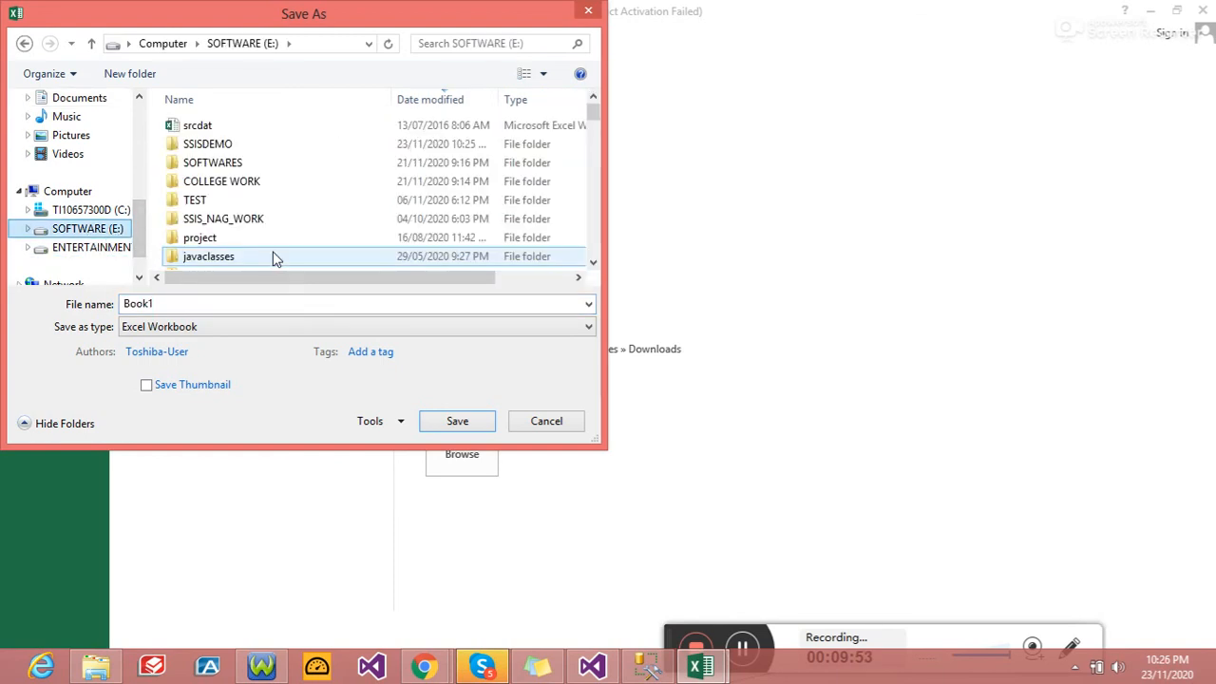
double_click(206, 144)
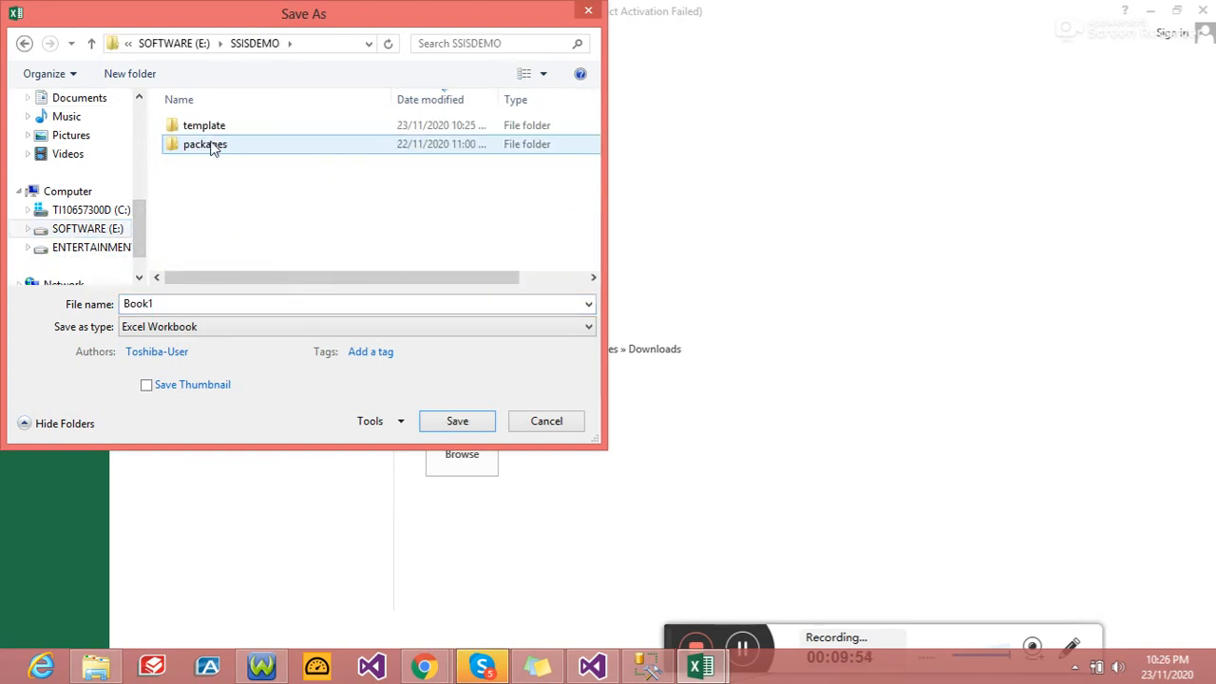
double_click(203, 132)
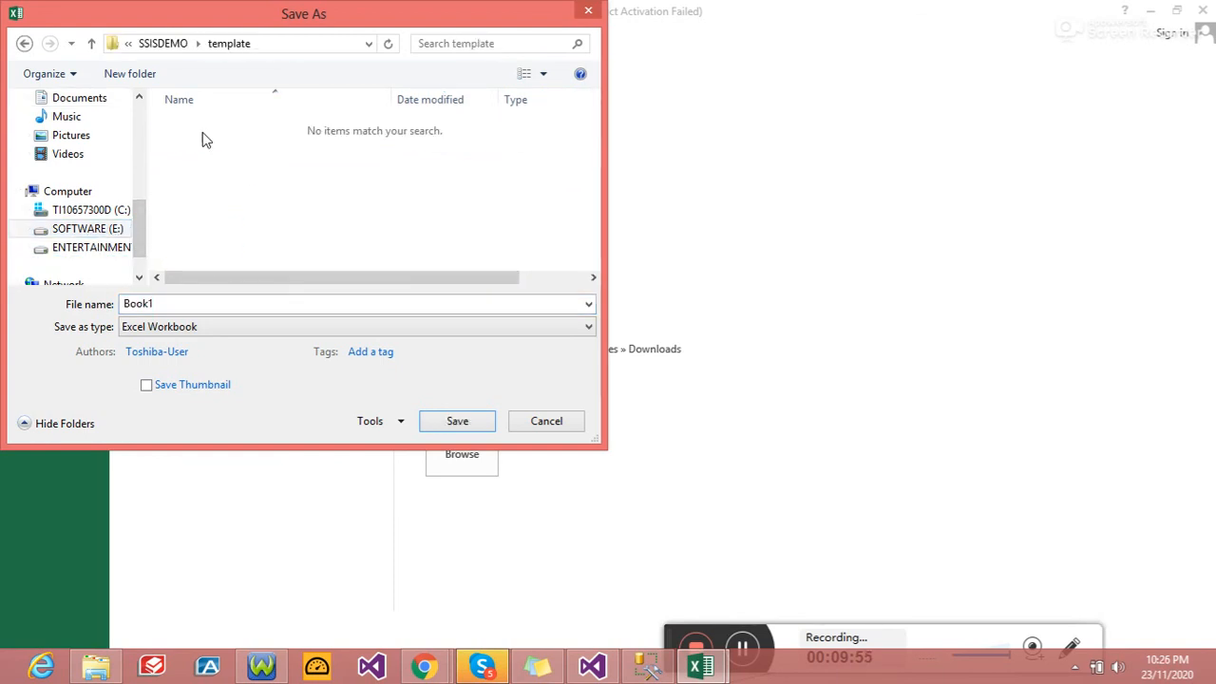
click(193, 304)
text(test)
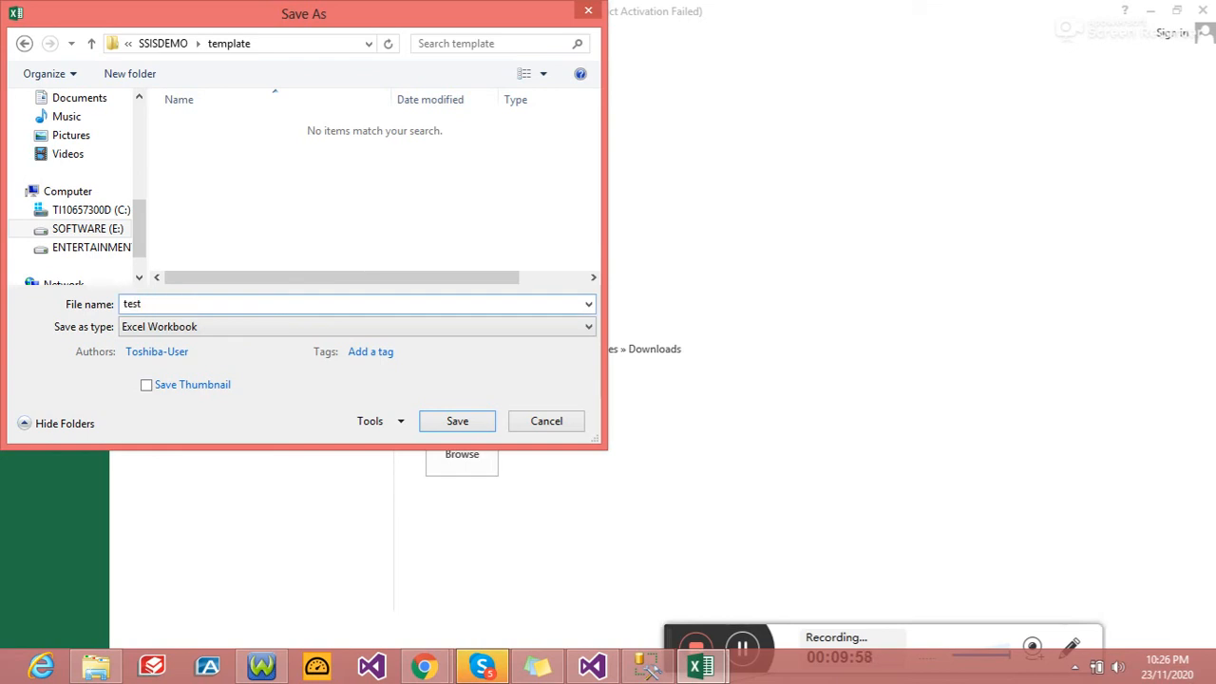
click(206, 327)
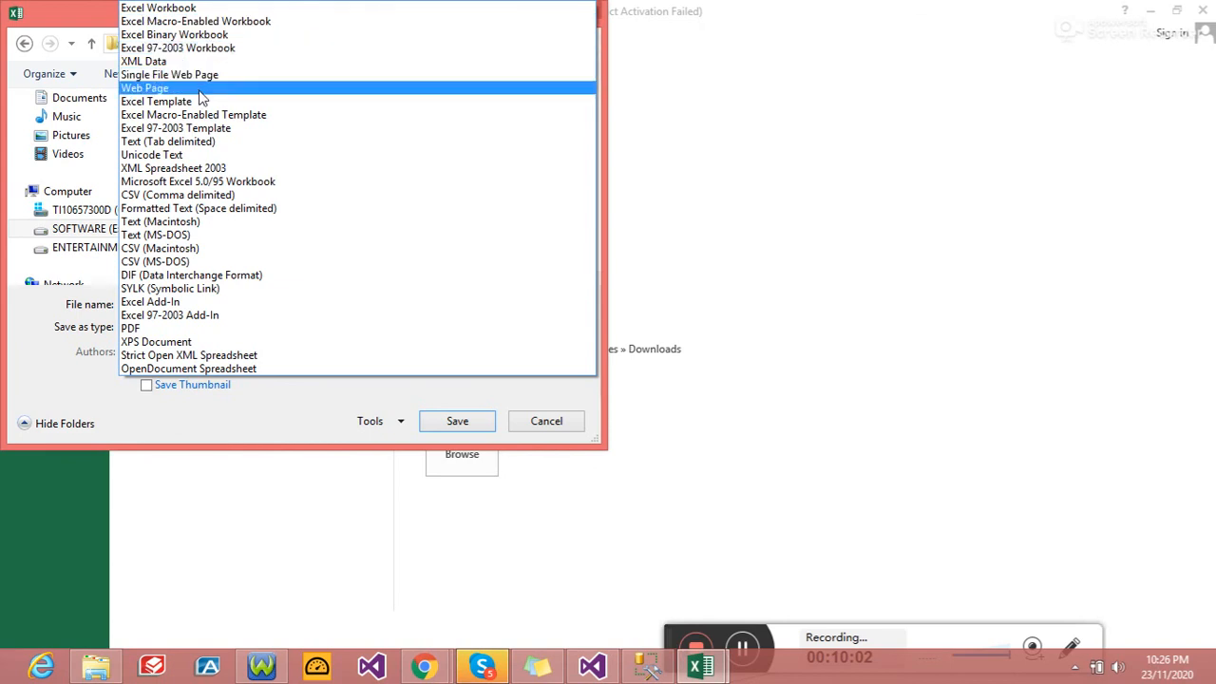
click(317, 47)
click(456, 421)
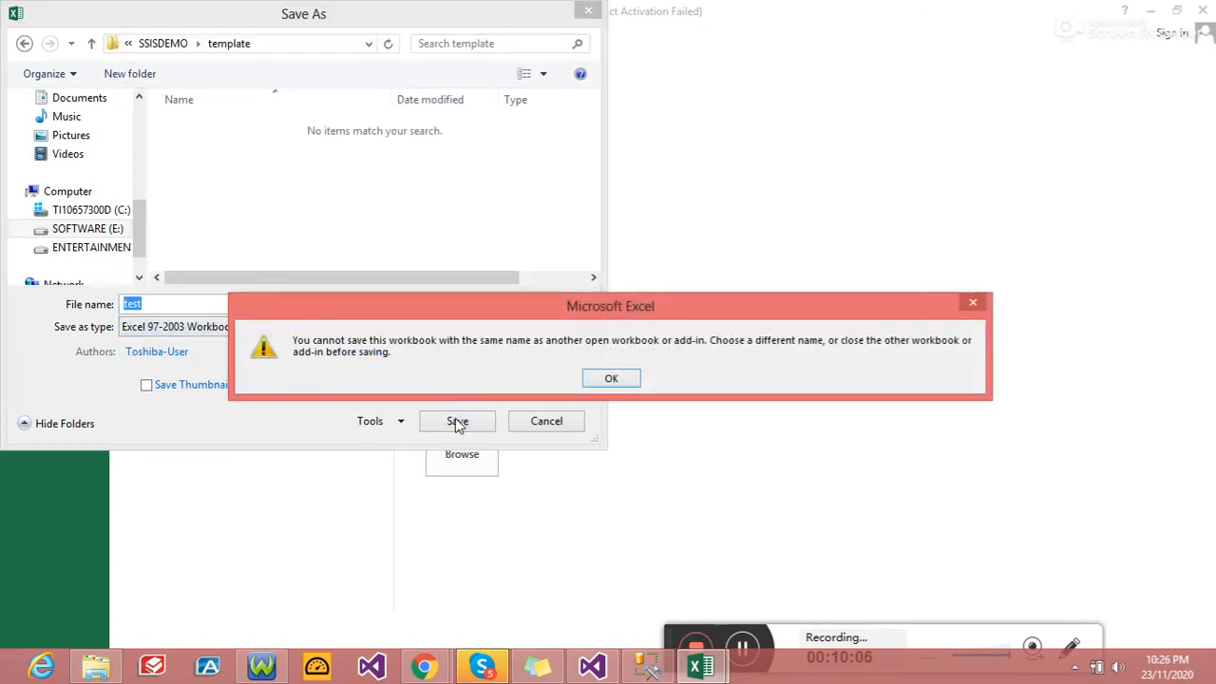
click(604, 379)
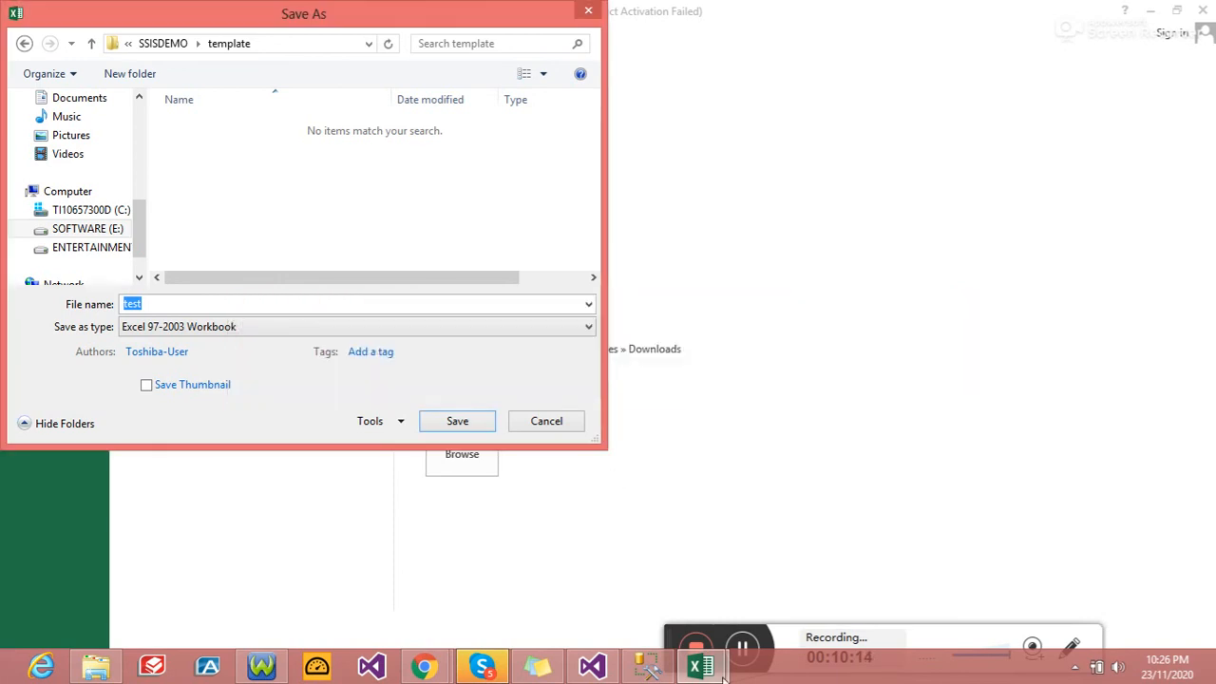
click(557, 423)
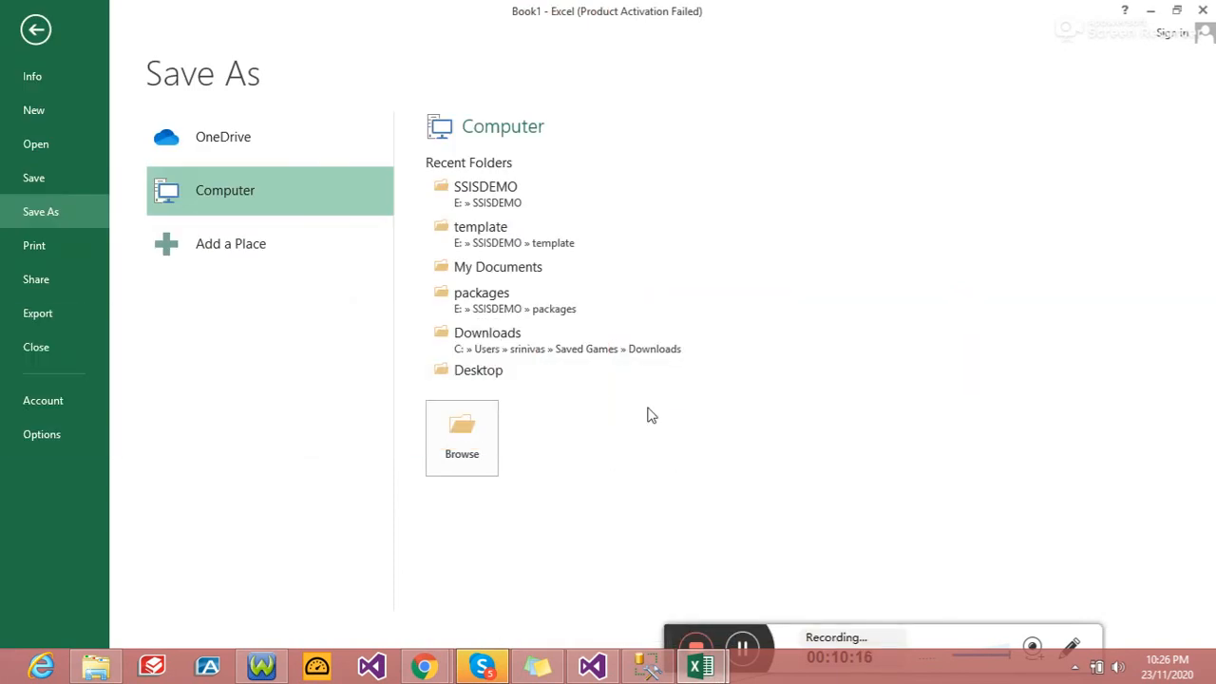
Step: Switch to the original test workbook holding the exported customer rows and close it
mouse_move(701, 665)
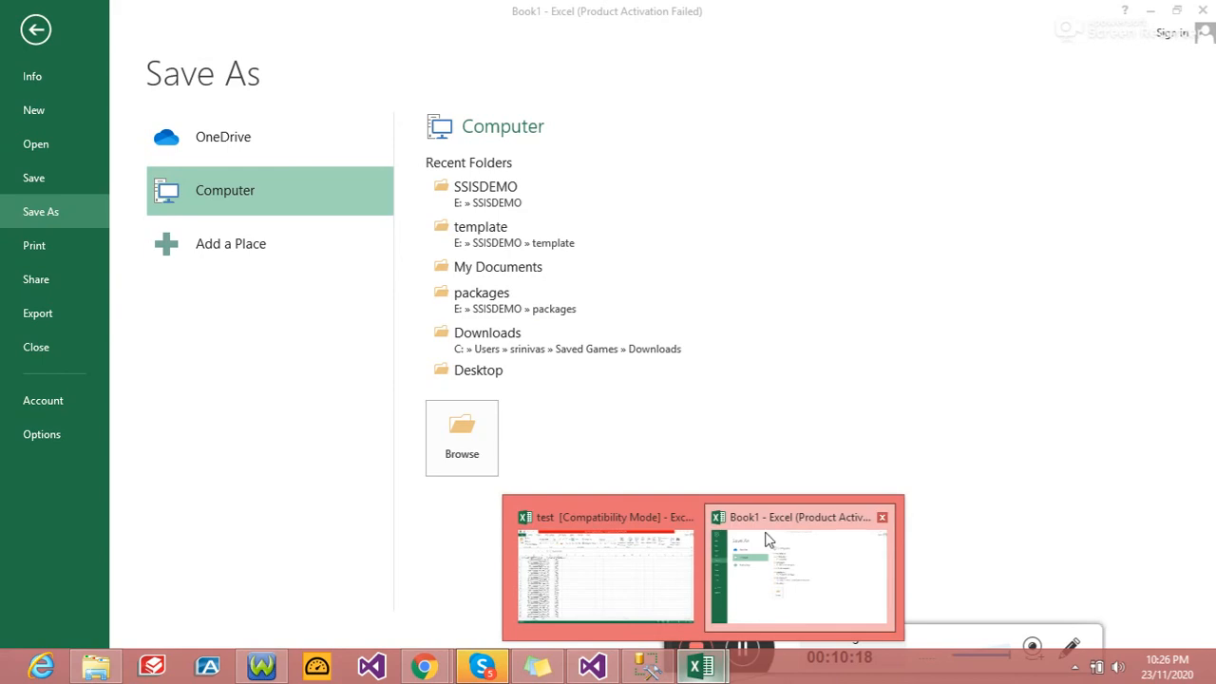
click(670, 537)
key(ctrl+shift+Right)
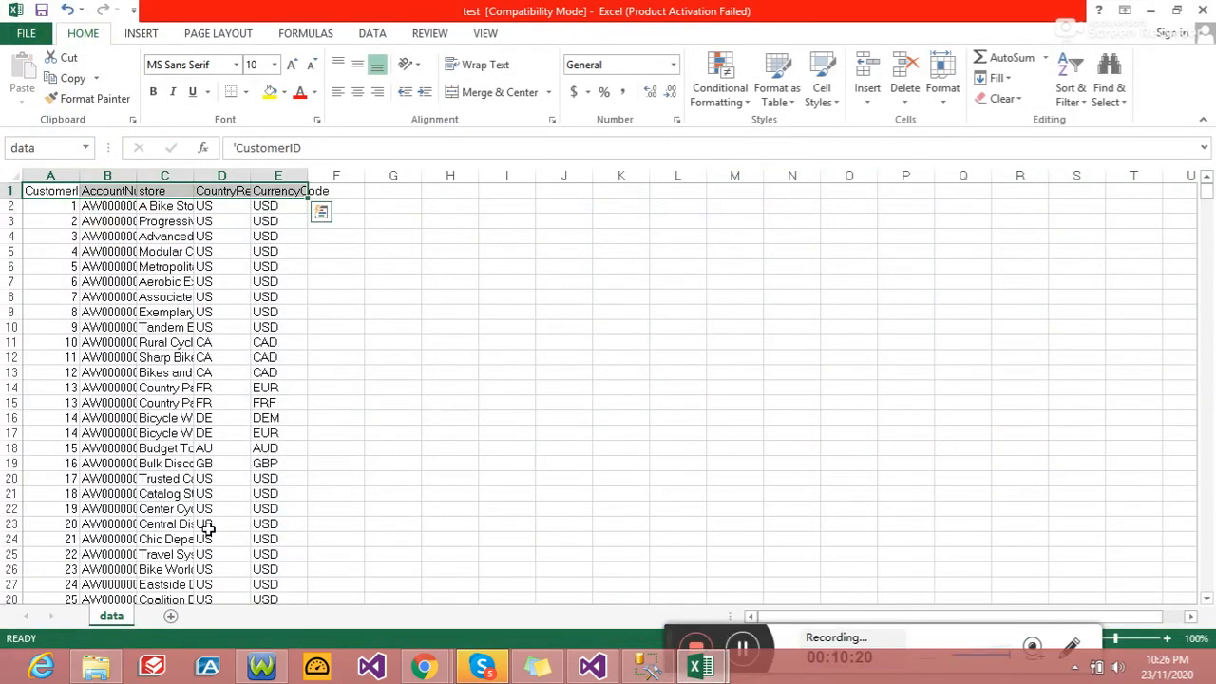
click(1202, 11)
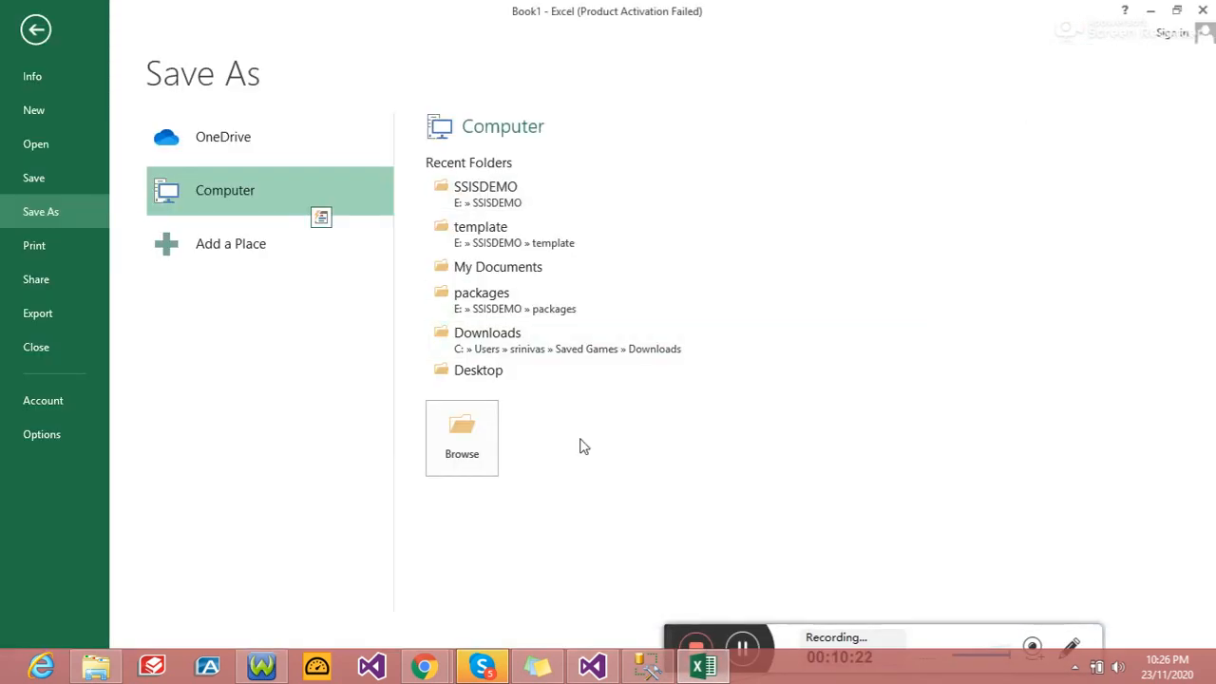
Step: Save the header-only workbook as test in Excel 97-2003 Workbook format in E:\SSISDEMO\template and close it
click(237, 196)
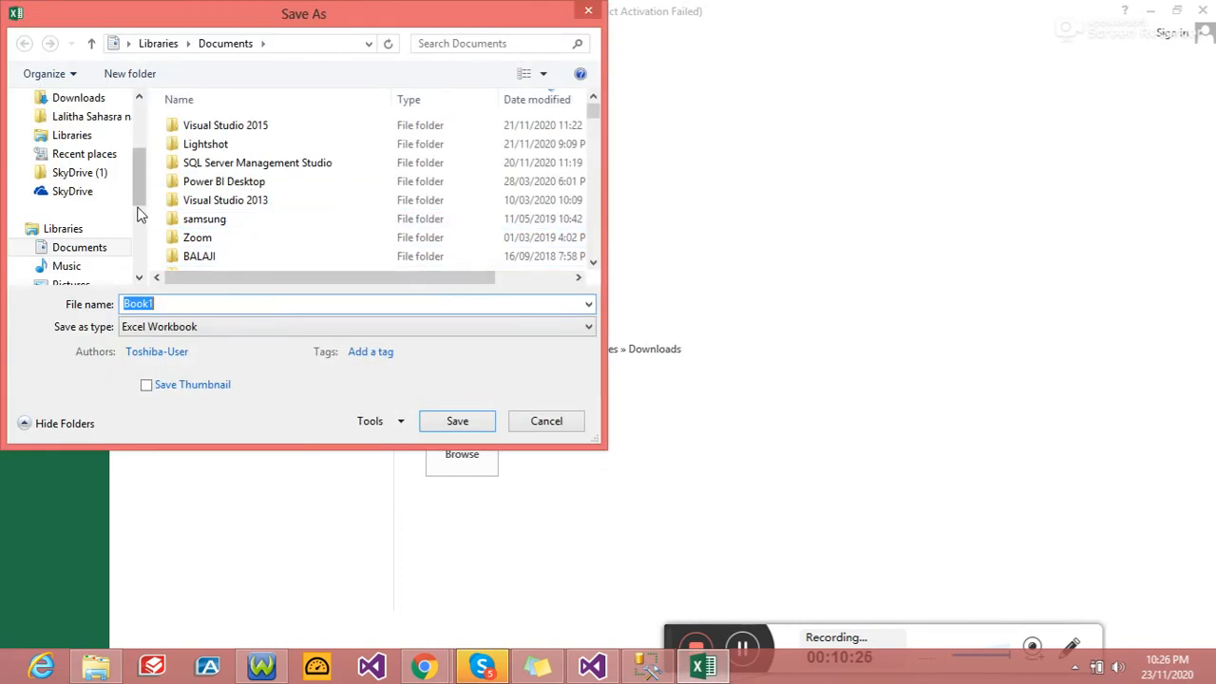
scroll(136, 221, down, 3)
click(101, 233)
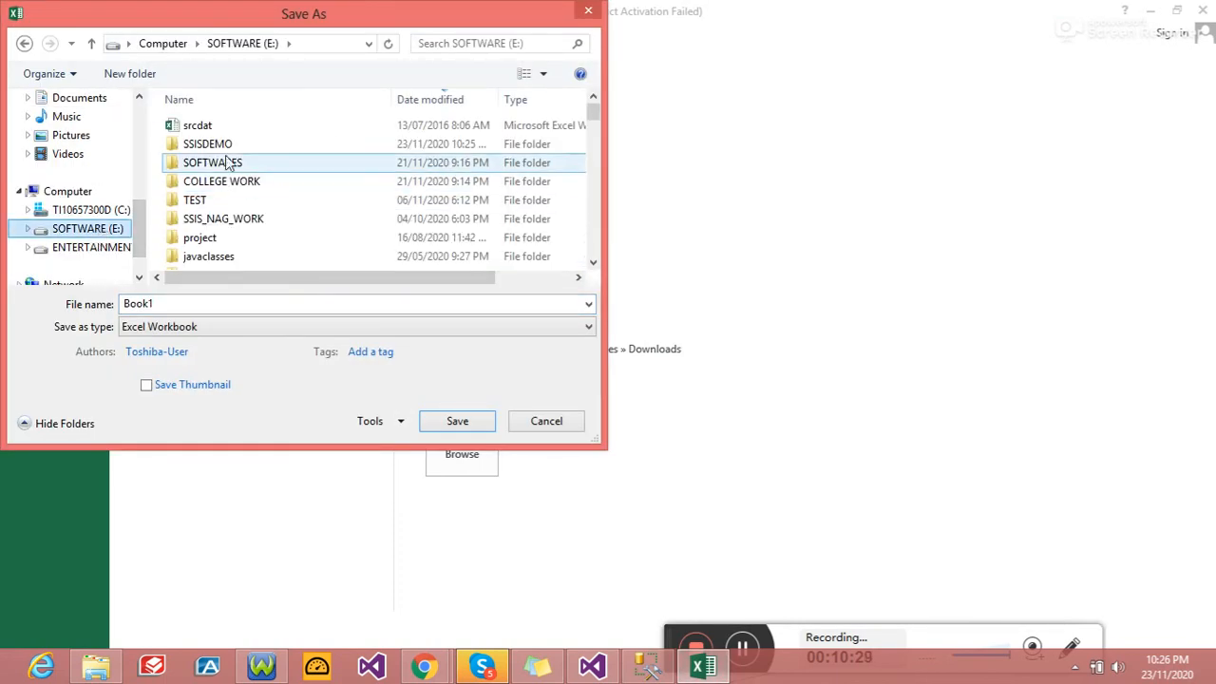
double_click(218, 145)
double_click(217, 129)
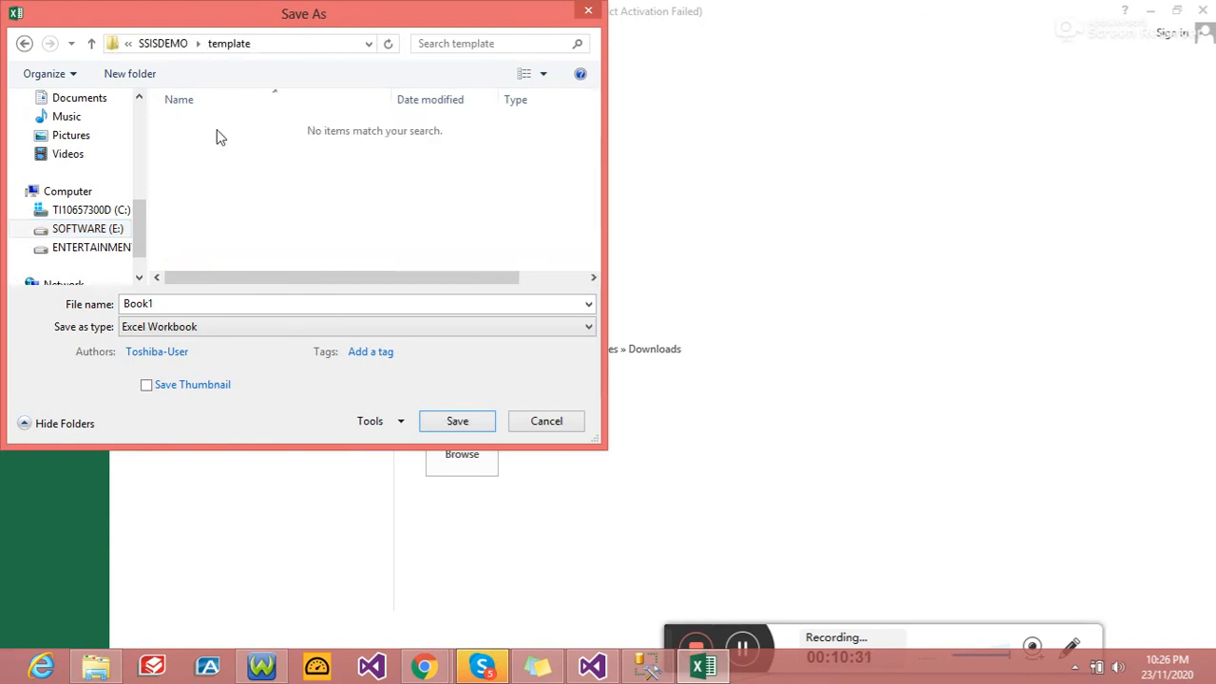
click(191, 304)
text(test)
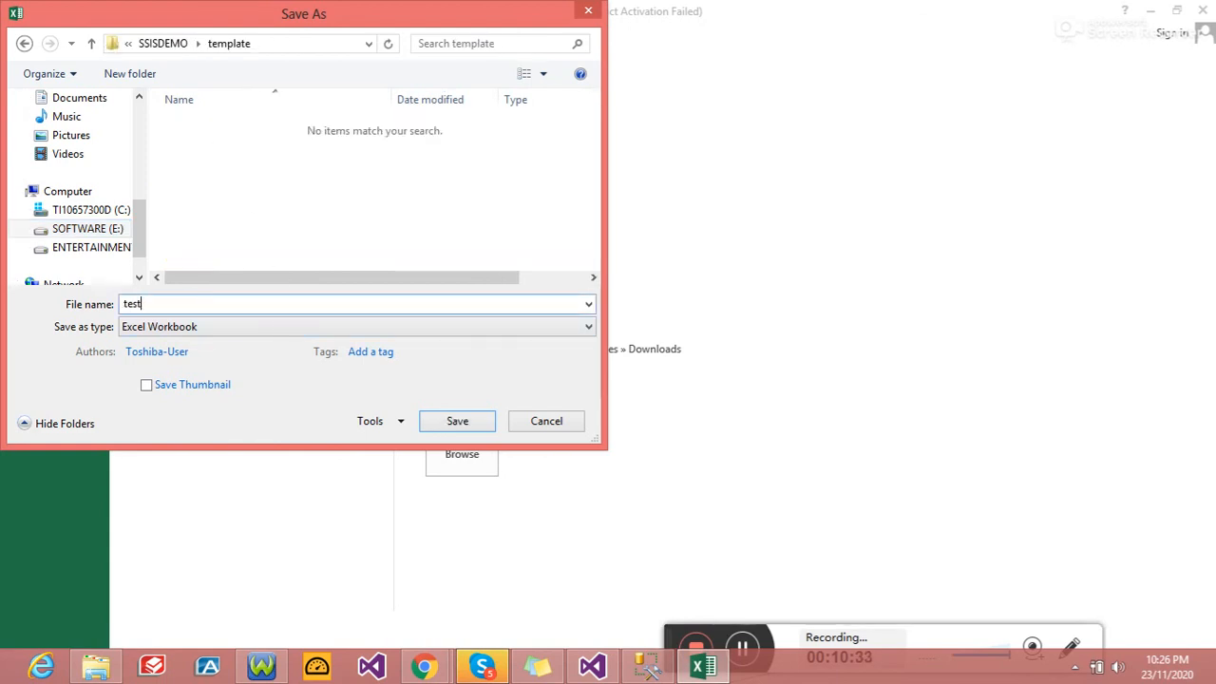
click(273, 327)
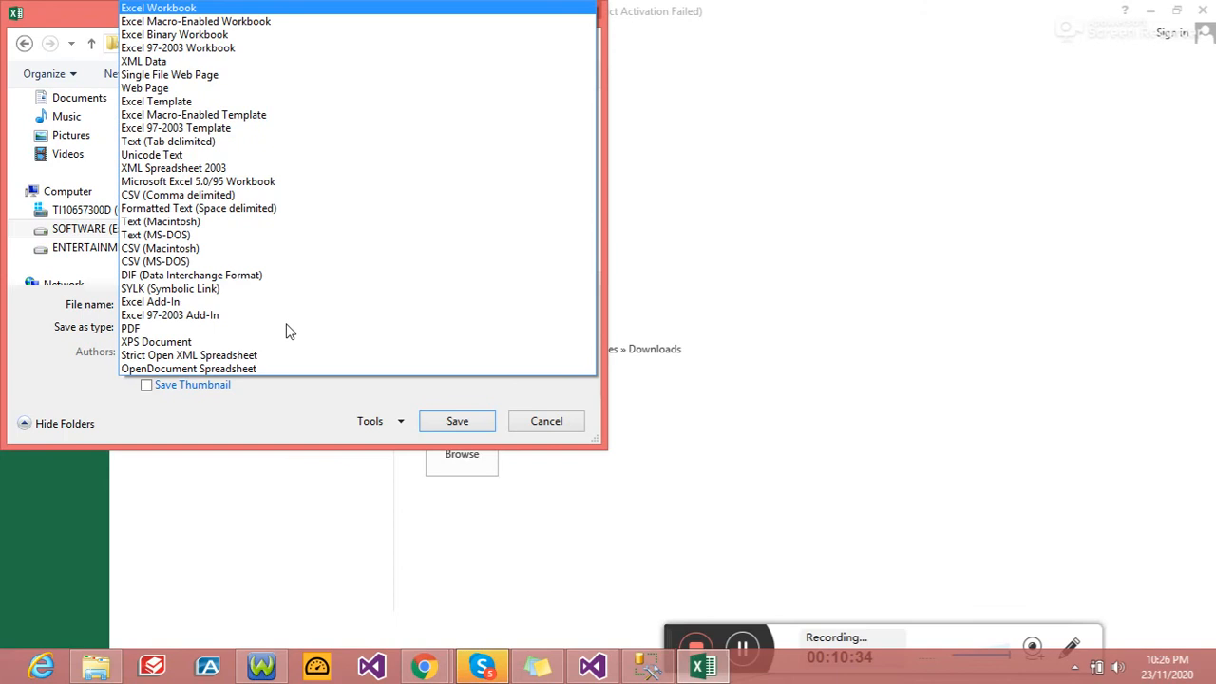
click(210, 141)
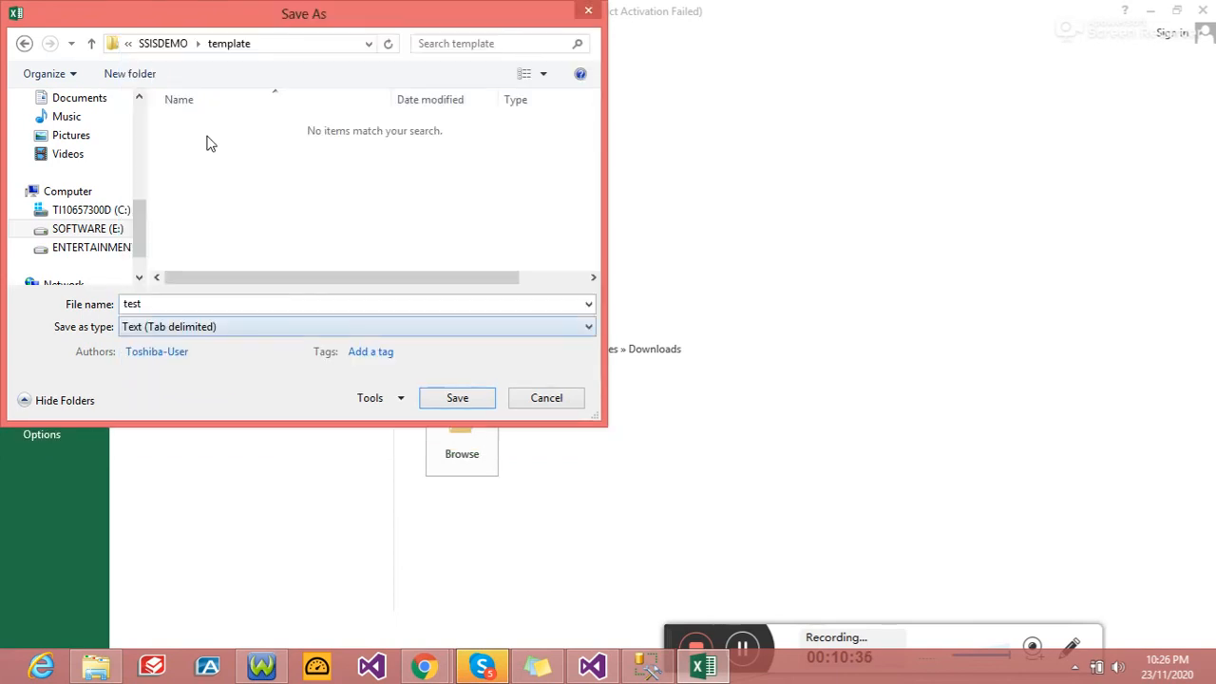
click(399, 325)
click(228, 48)
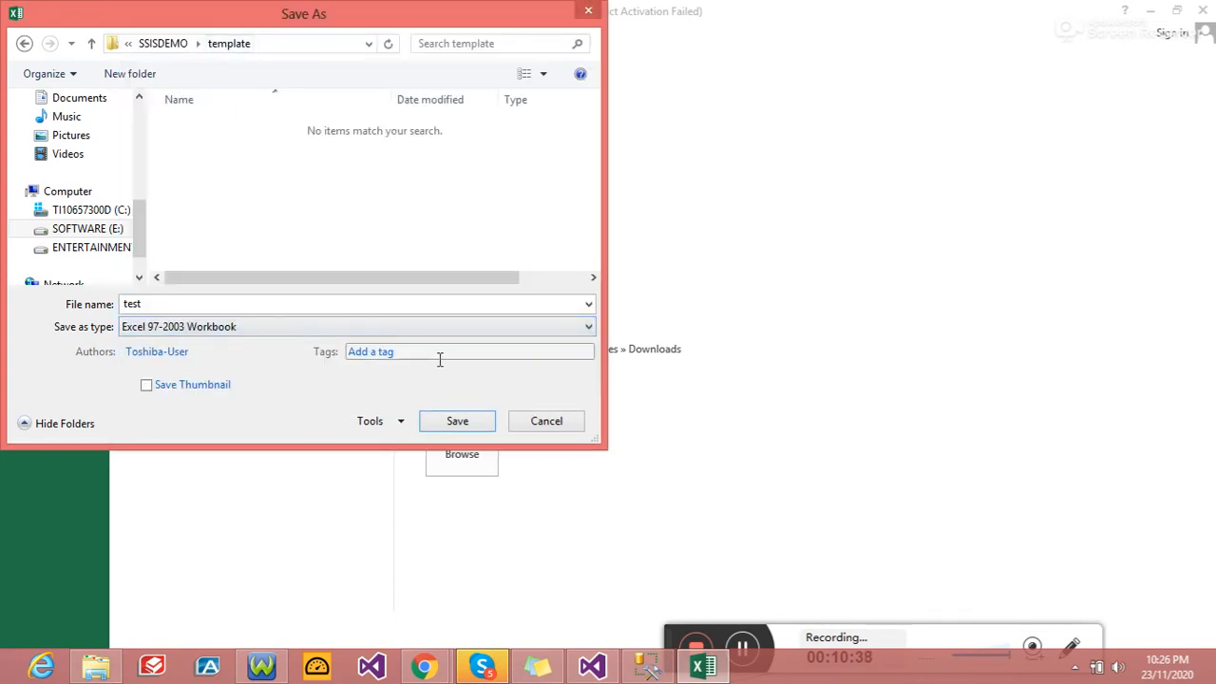
click(457, 421)
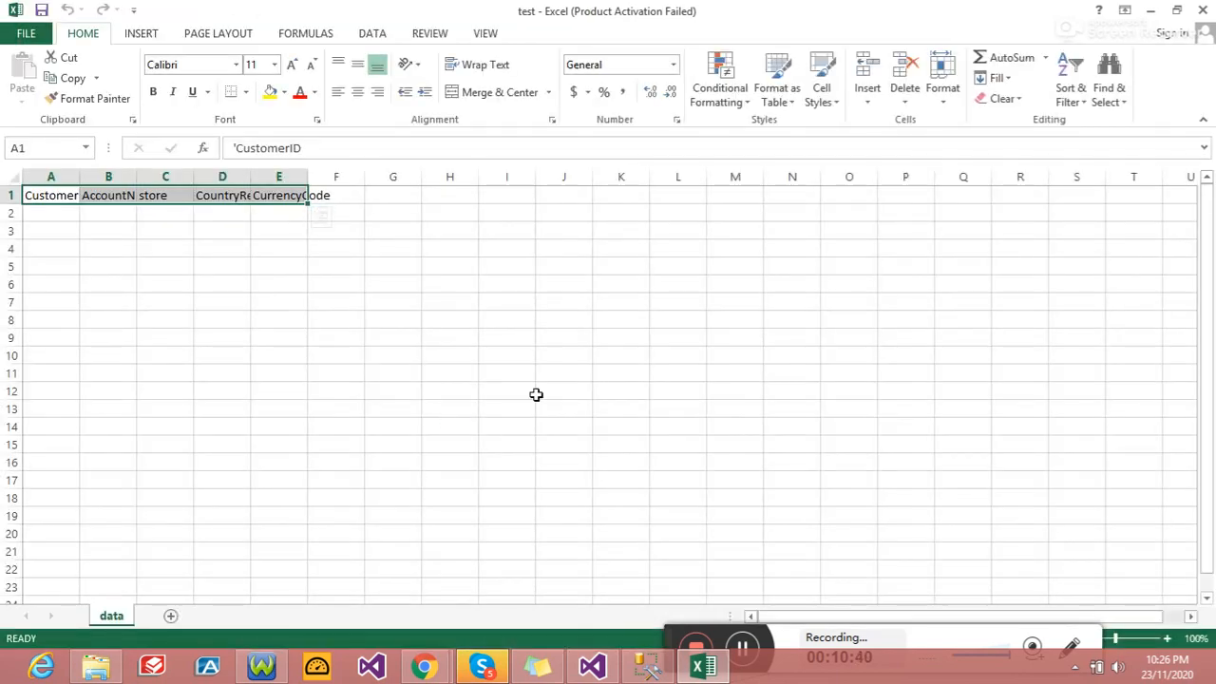
click(1198, 11)
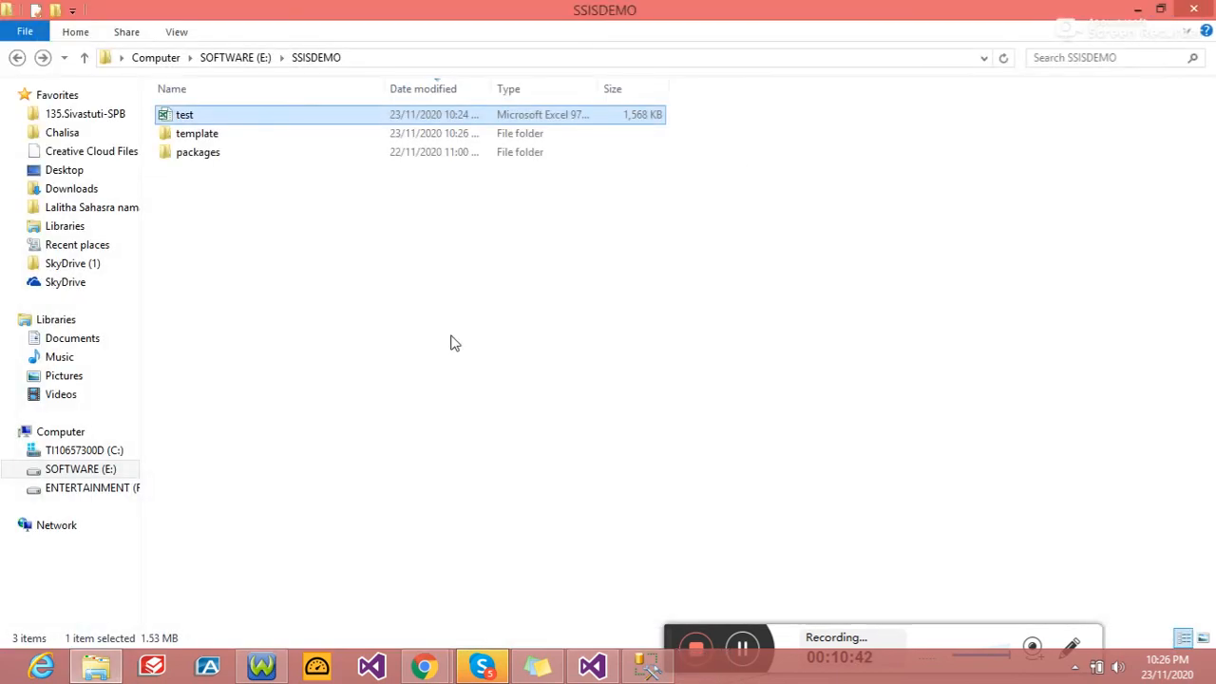
Step: Check the contents of the template folder and delete the old test workbook from the SSISDEMO folder
double_click(244, 133)
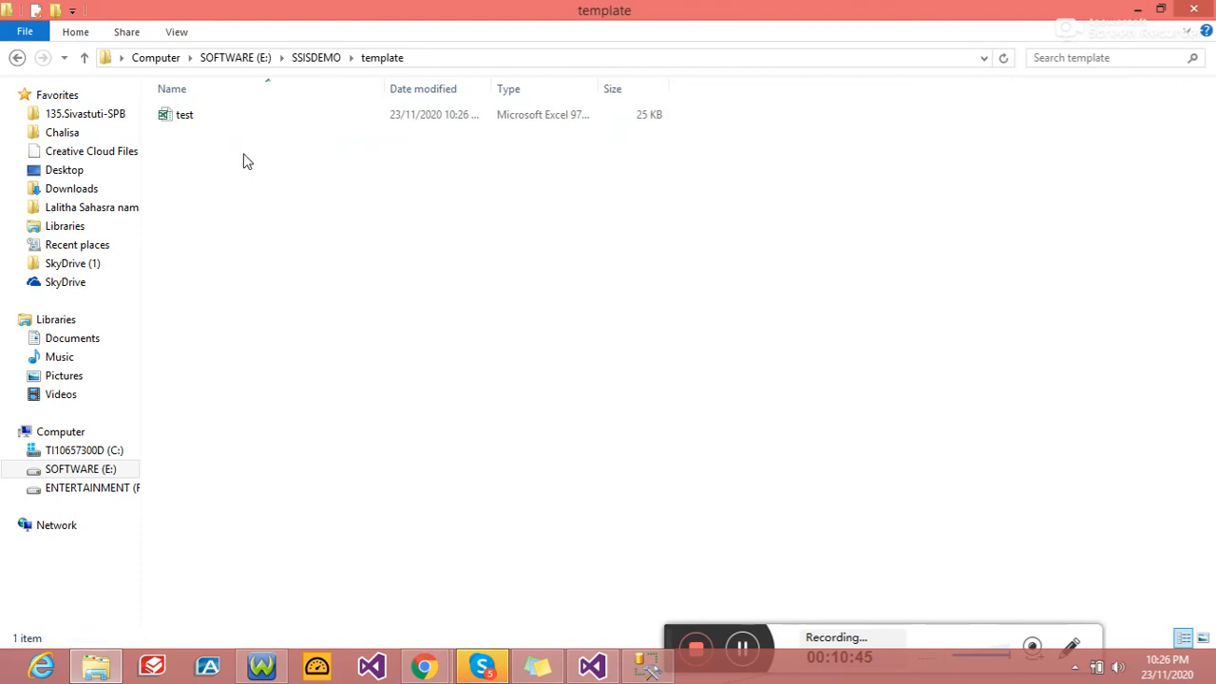
click(14, 59)
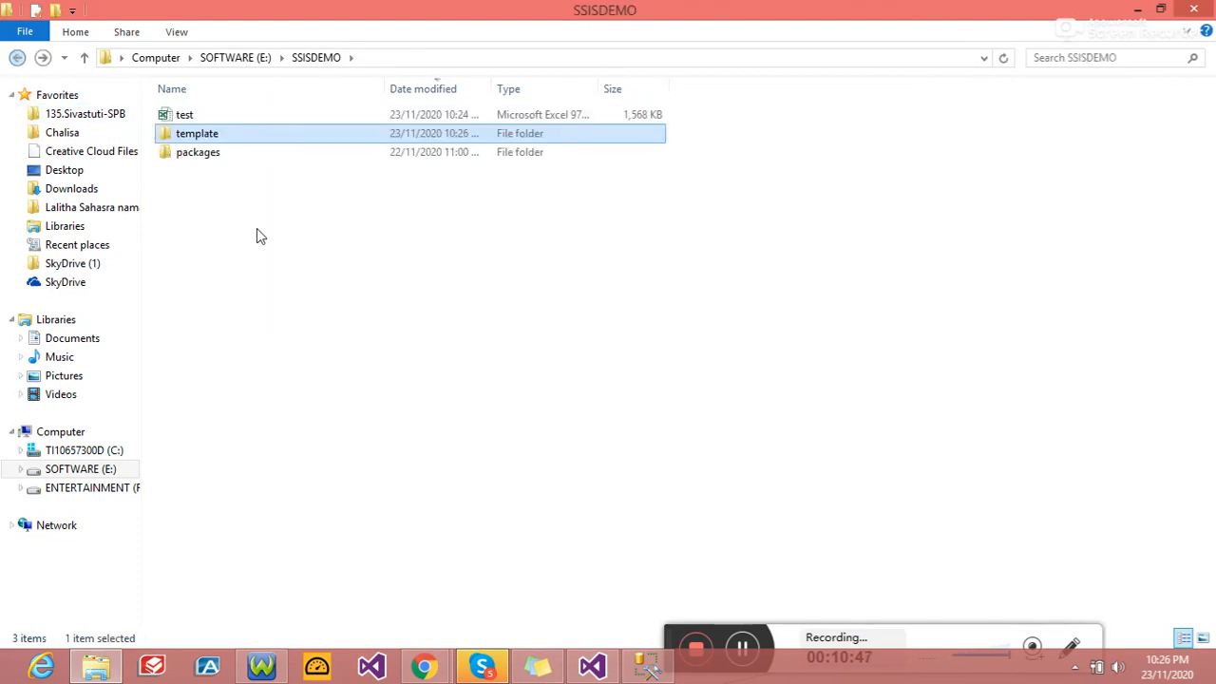
click(187, 114)
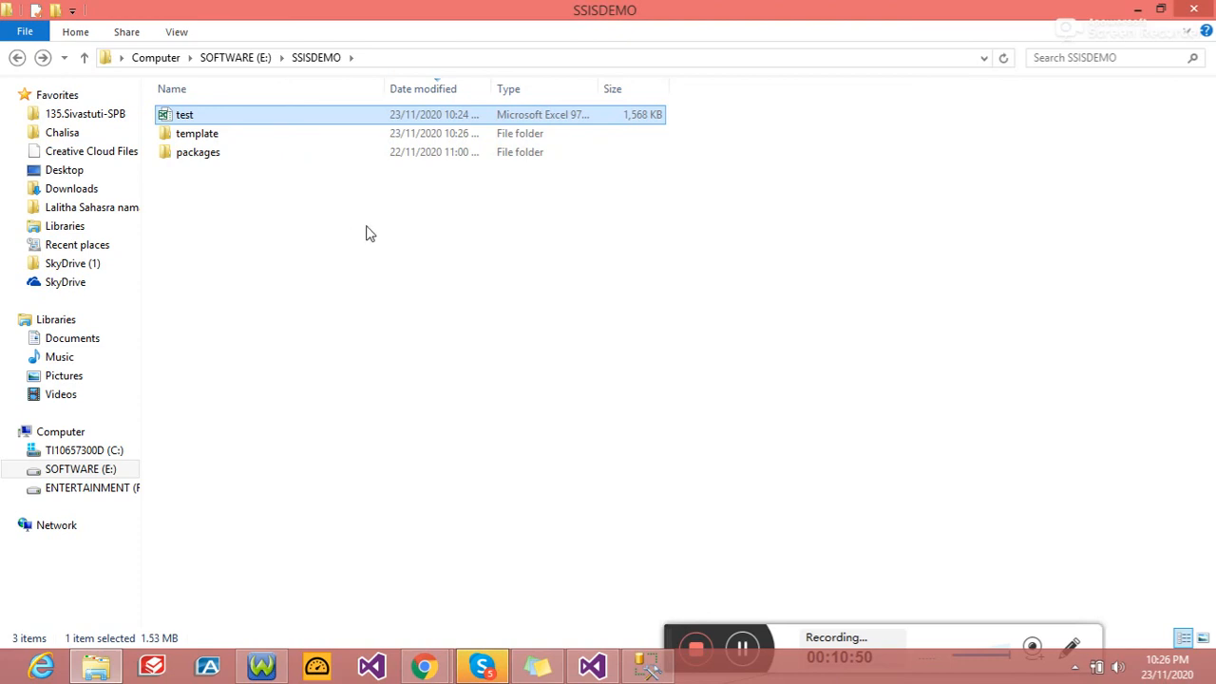
key(Delete)
Step: Copy the header-only test workbook from the template folder into the SSISDEMO folder
double_click(209, 118)
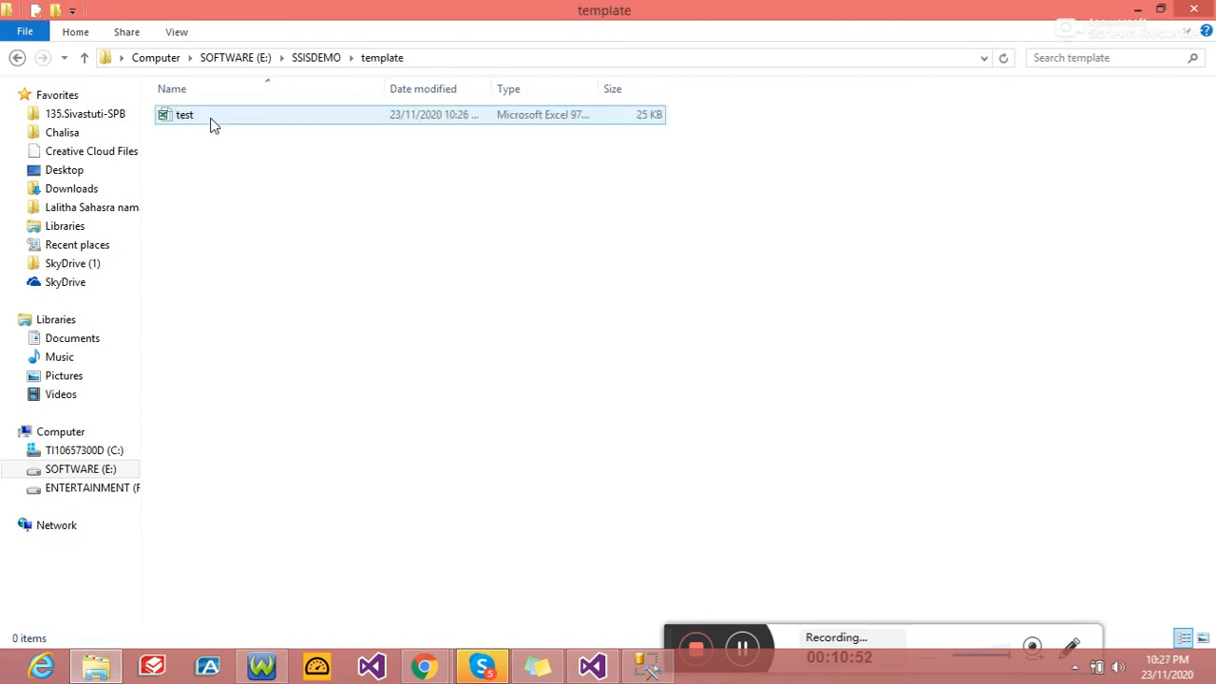
click(196, 122)
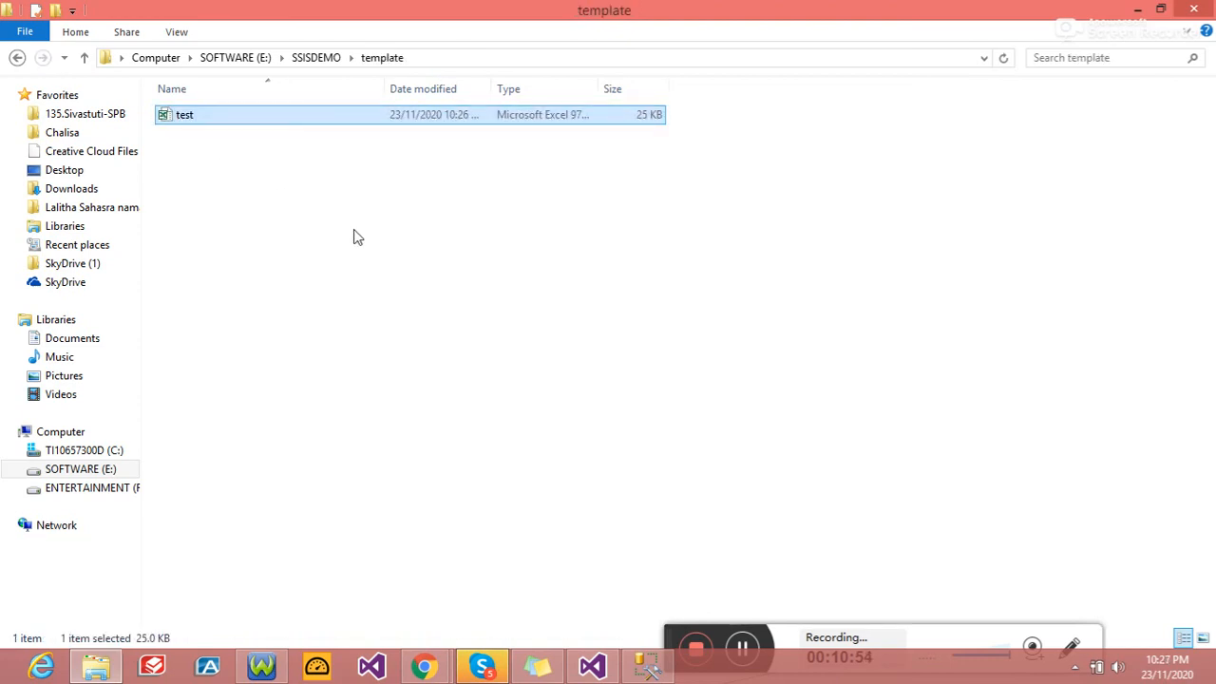
click(309, 68)
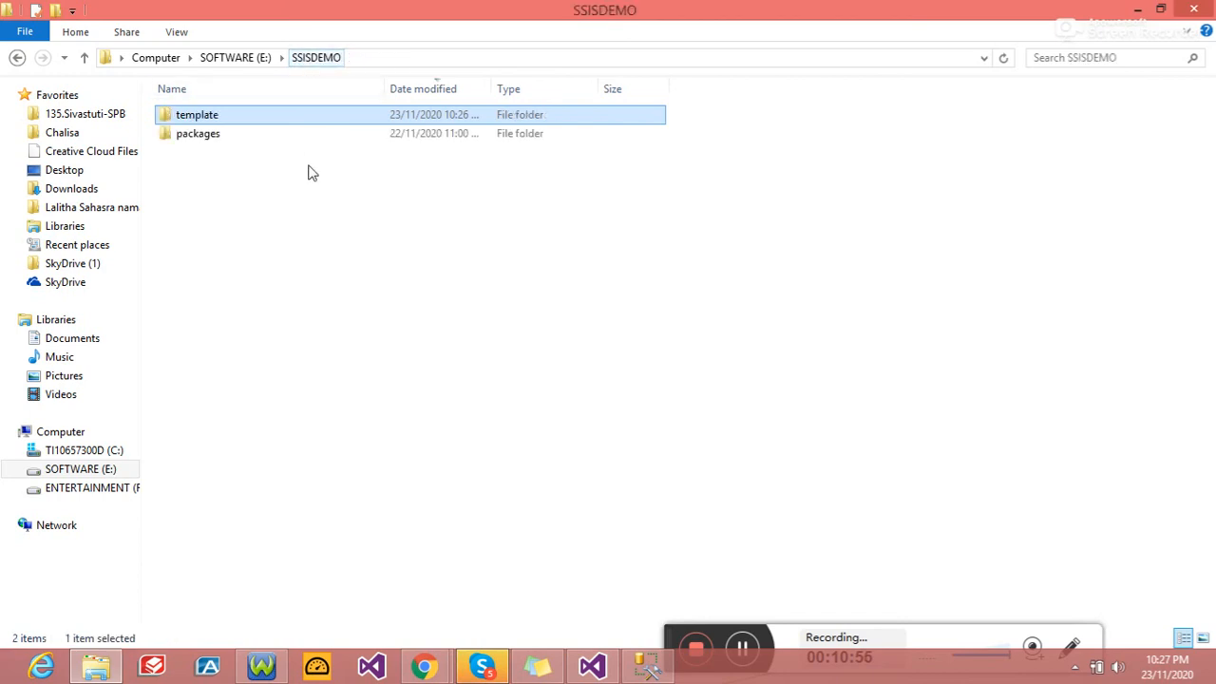
click(283, 219)
key(ctrl+v)
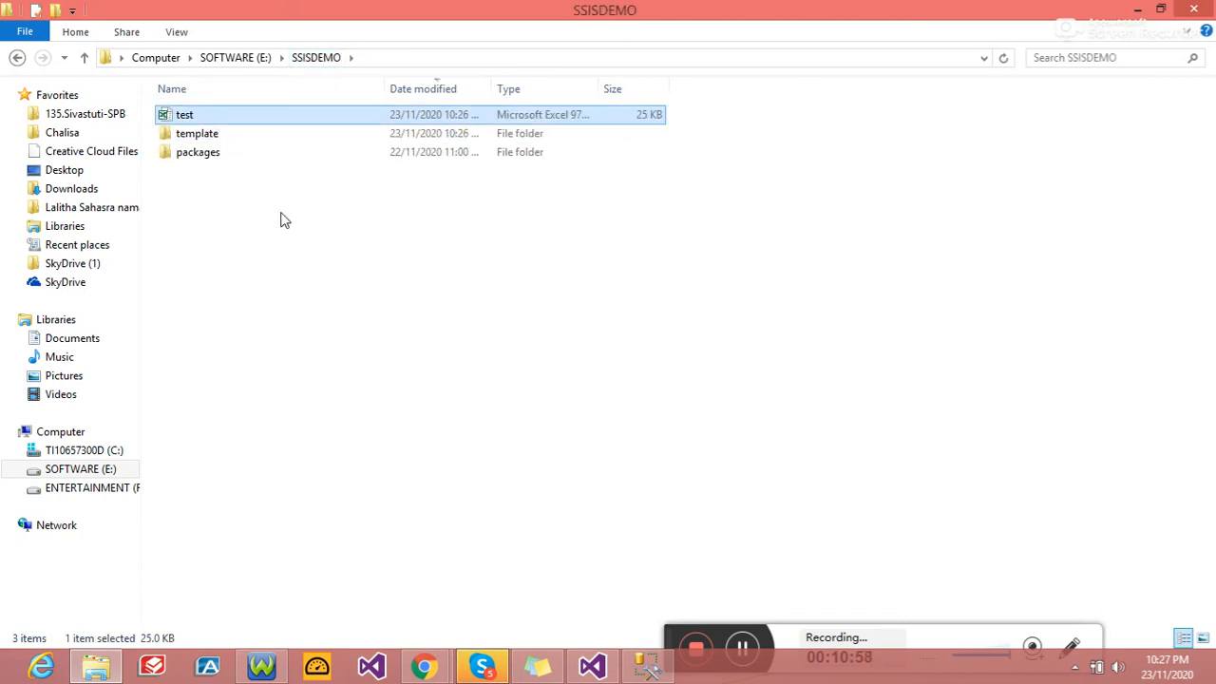
Step: Switch to Visual Studio to view the Package2 control flow and return to the SSISDEMO folder in File Explorer
click(591, 665)
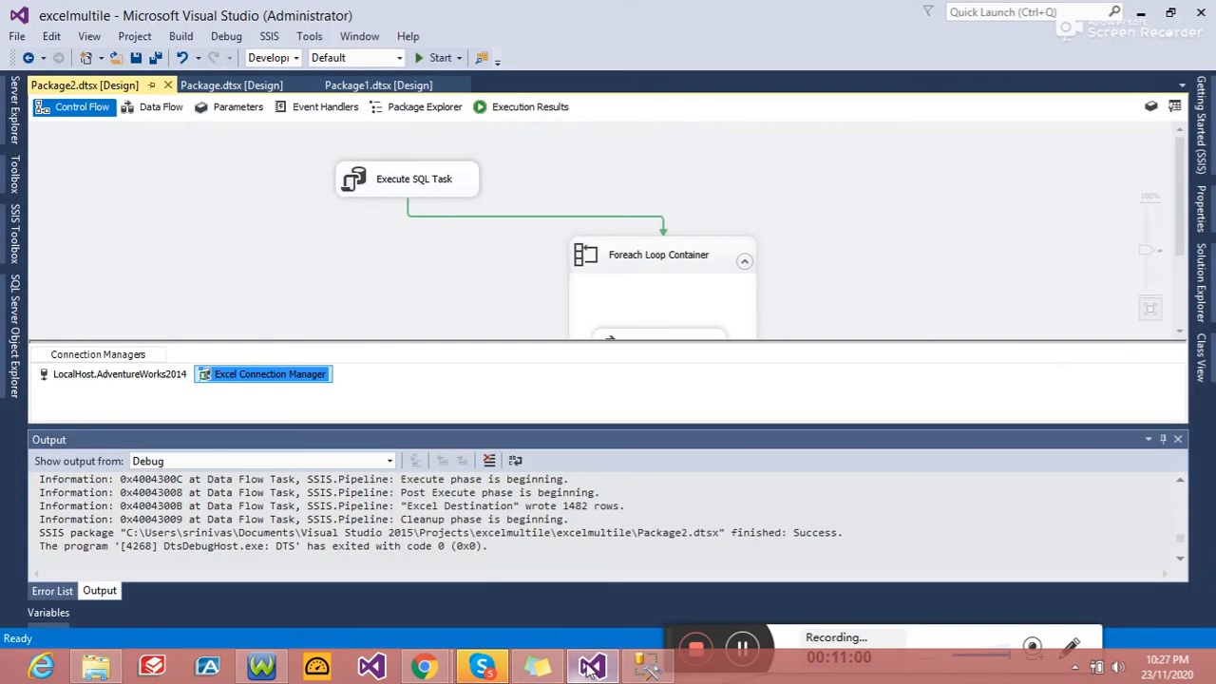
click(282, 403)
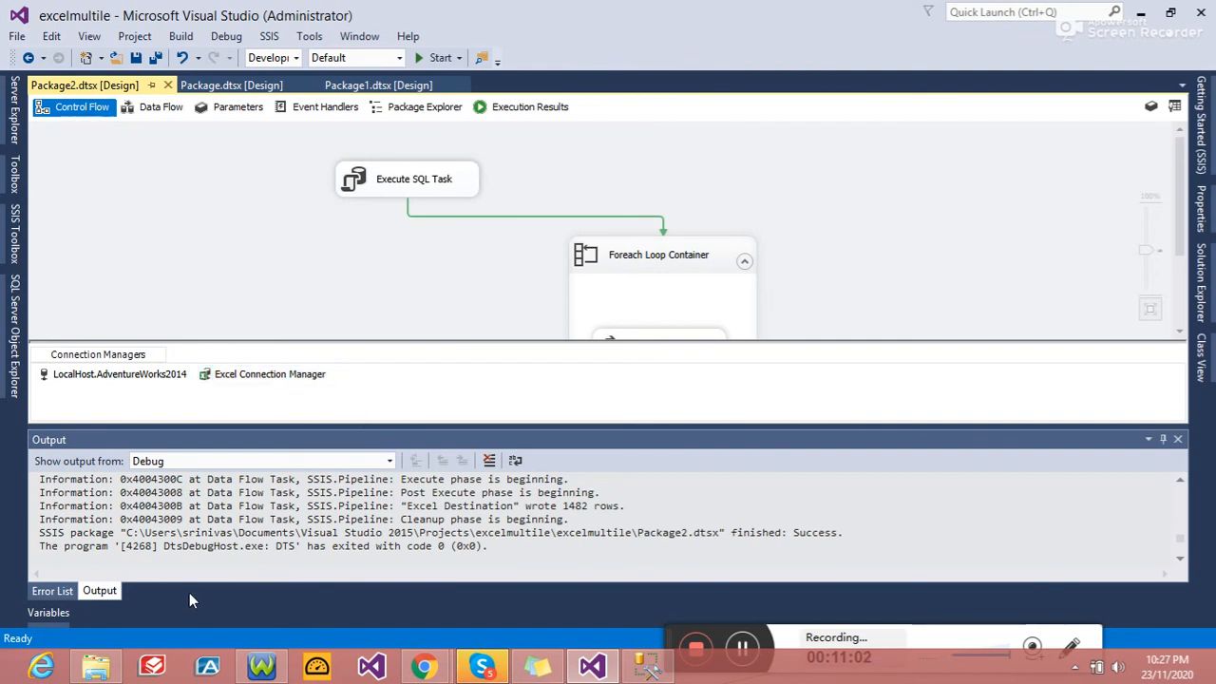
click(95, 665)
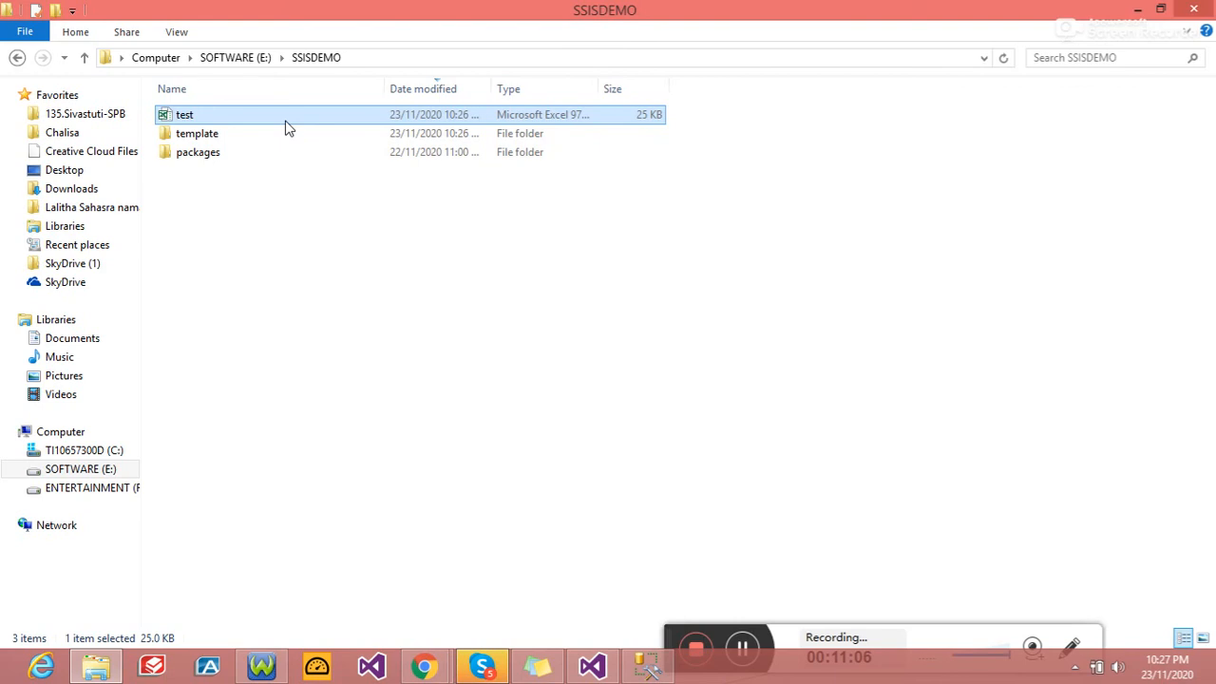
click(286, 321)
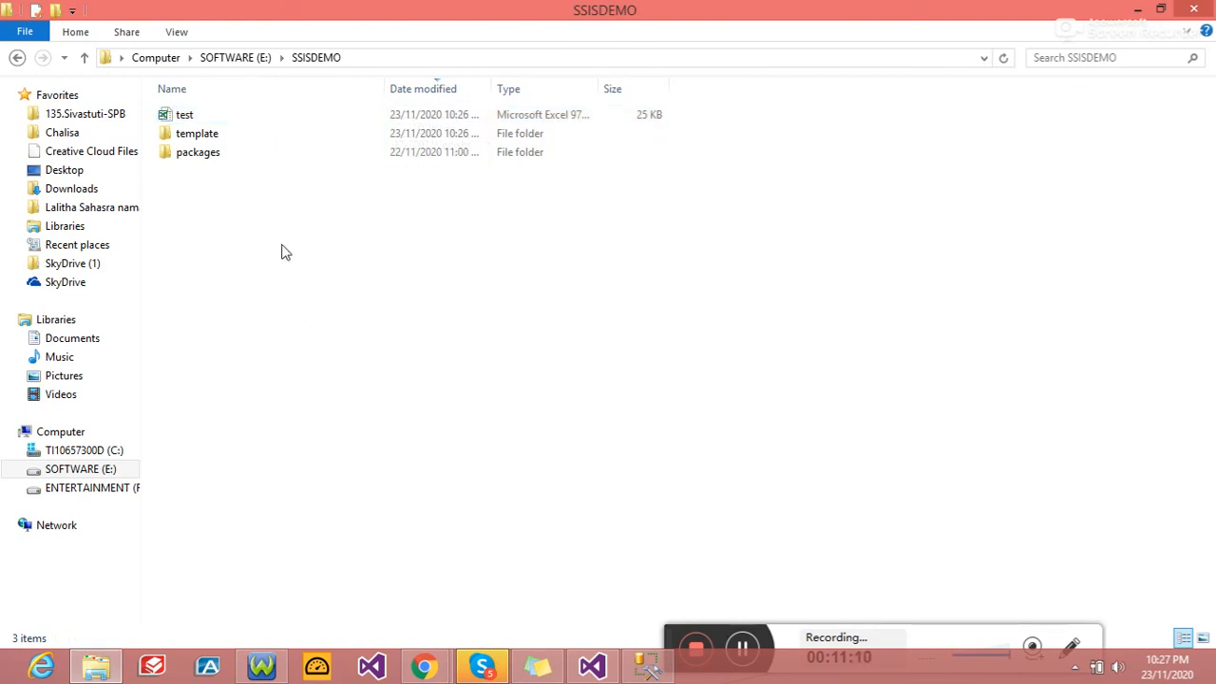
Step: Look into the template folder, return to SSISDEMO and rename the test workbook there as ca
double_click(202, 140)
click(17, 57)
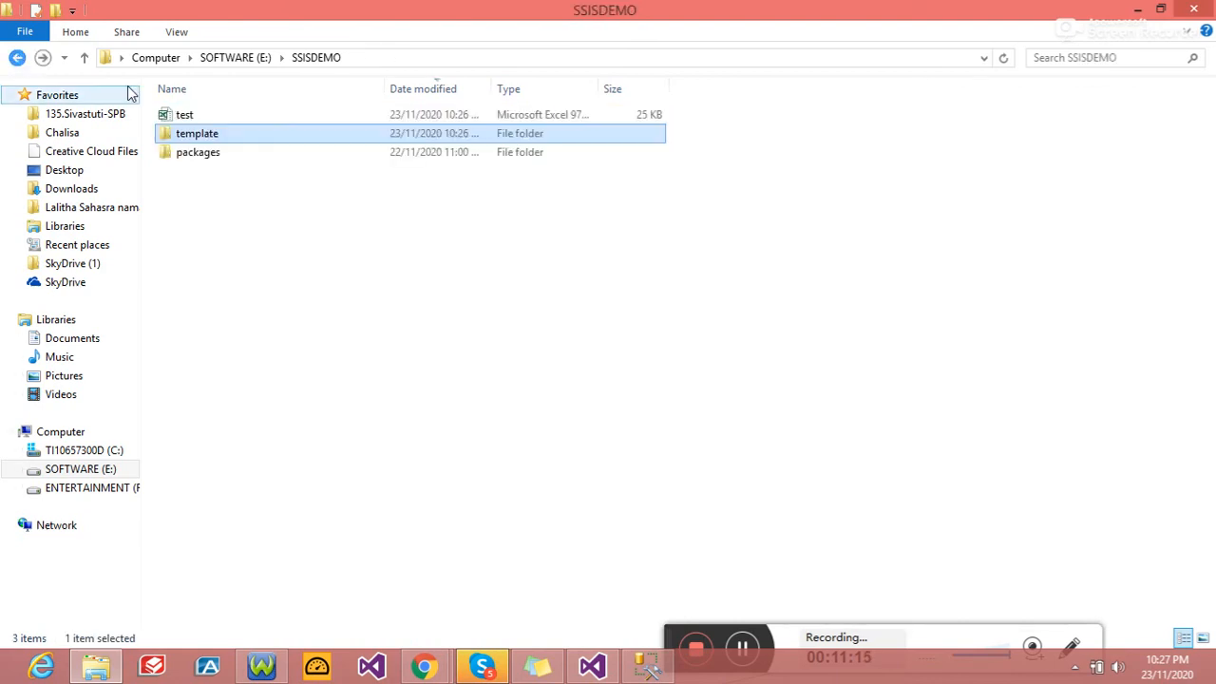
click(203, 120)
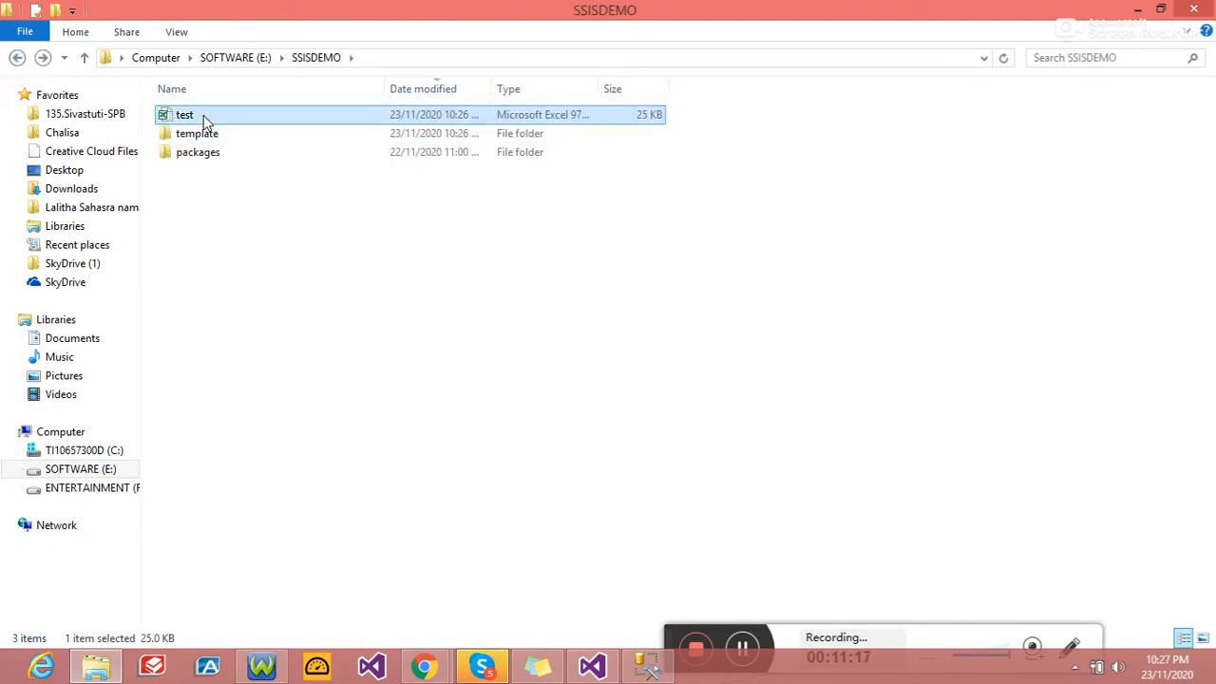
click(203, 115)
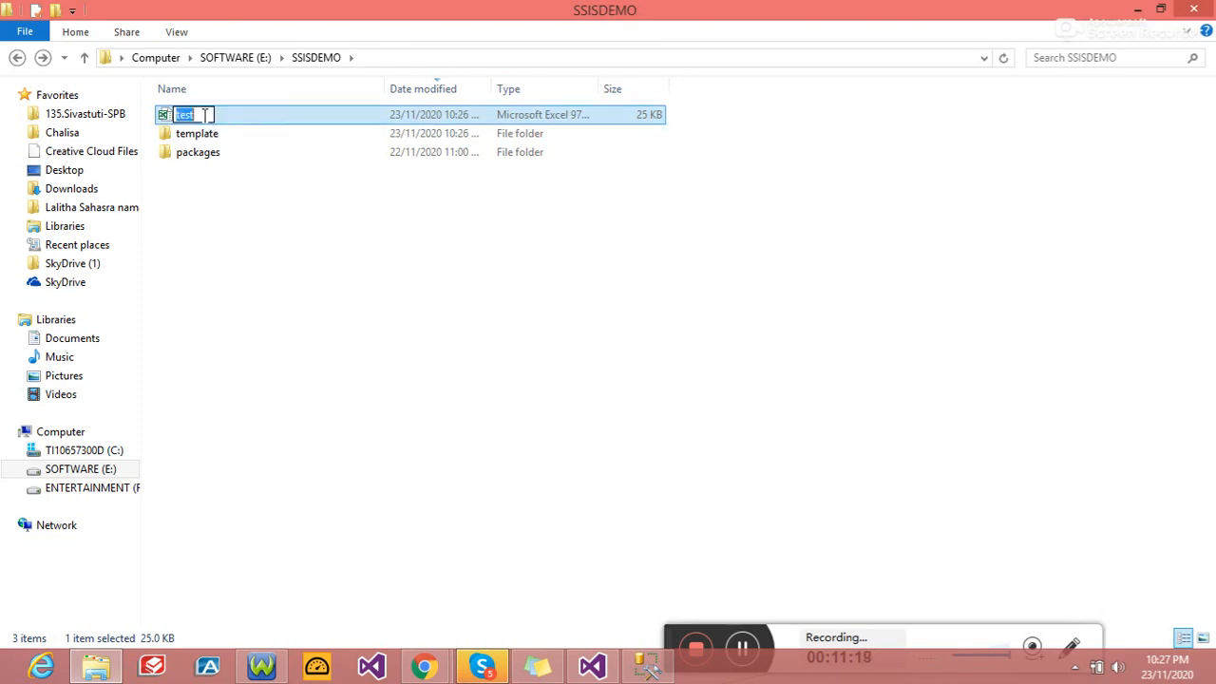
text(ca)
key(Return)
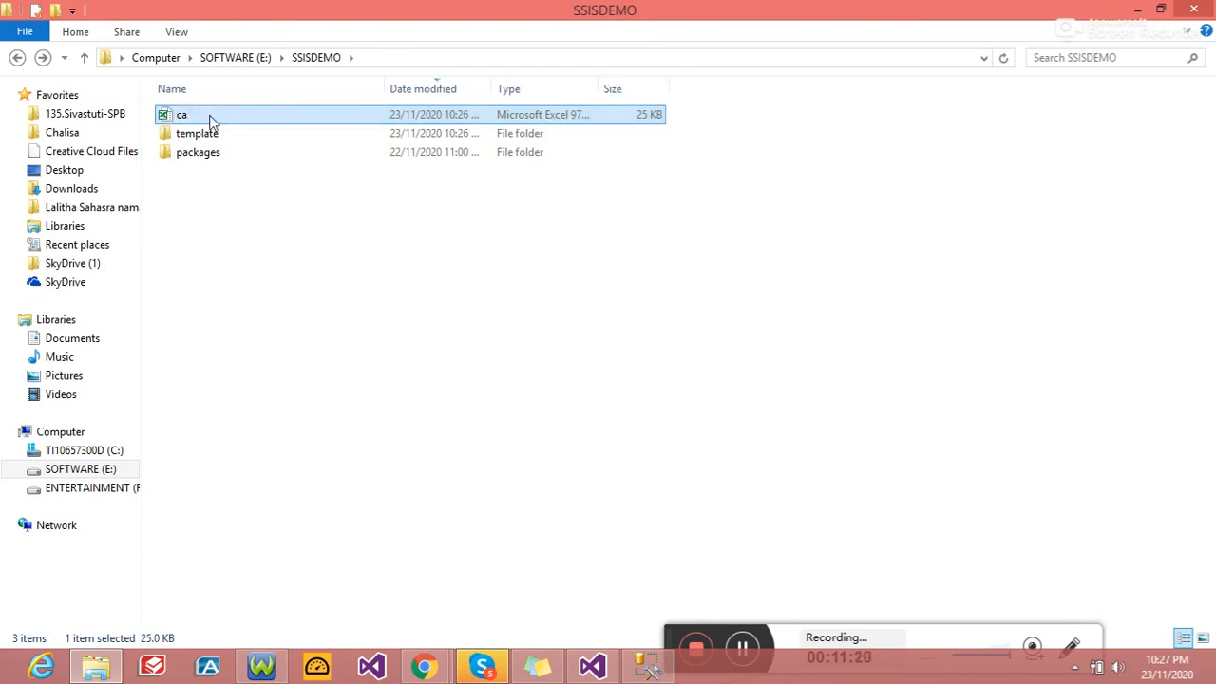
Step: Copy the test workbook from the template folder into SSISDEMO and rename the copy as us
double_click(225, 136)
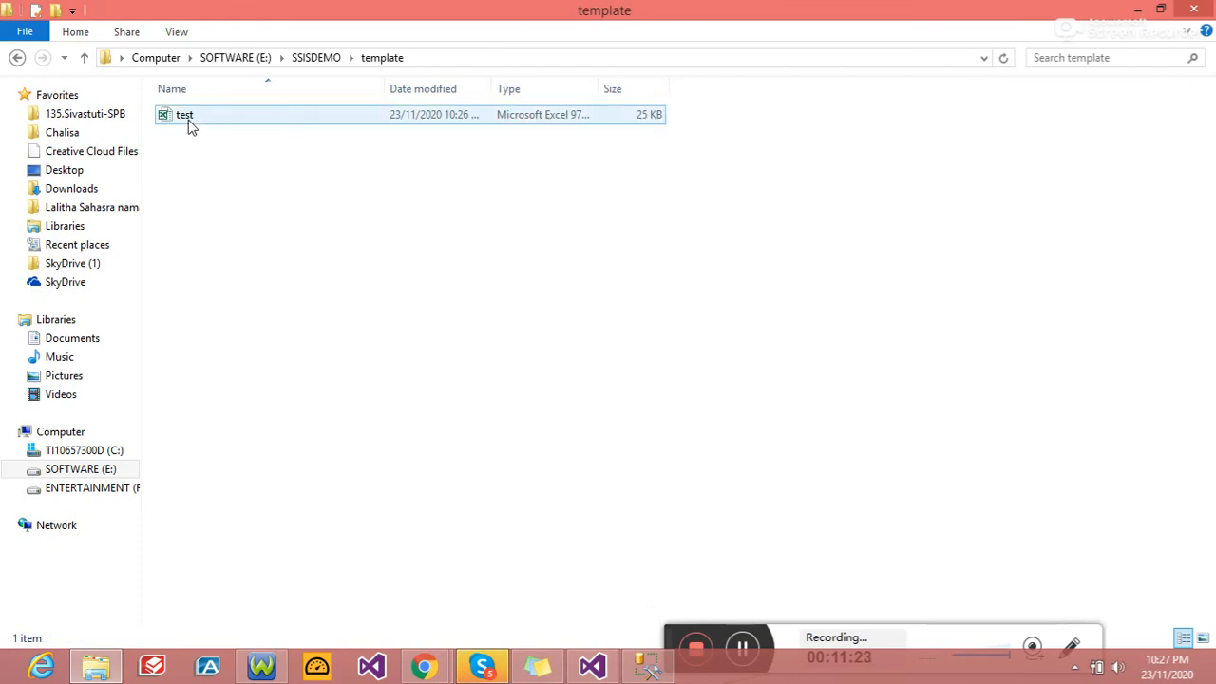
click(189, 122)
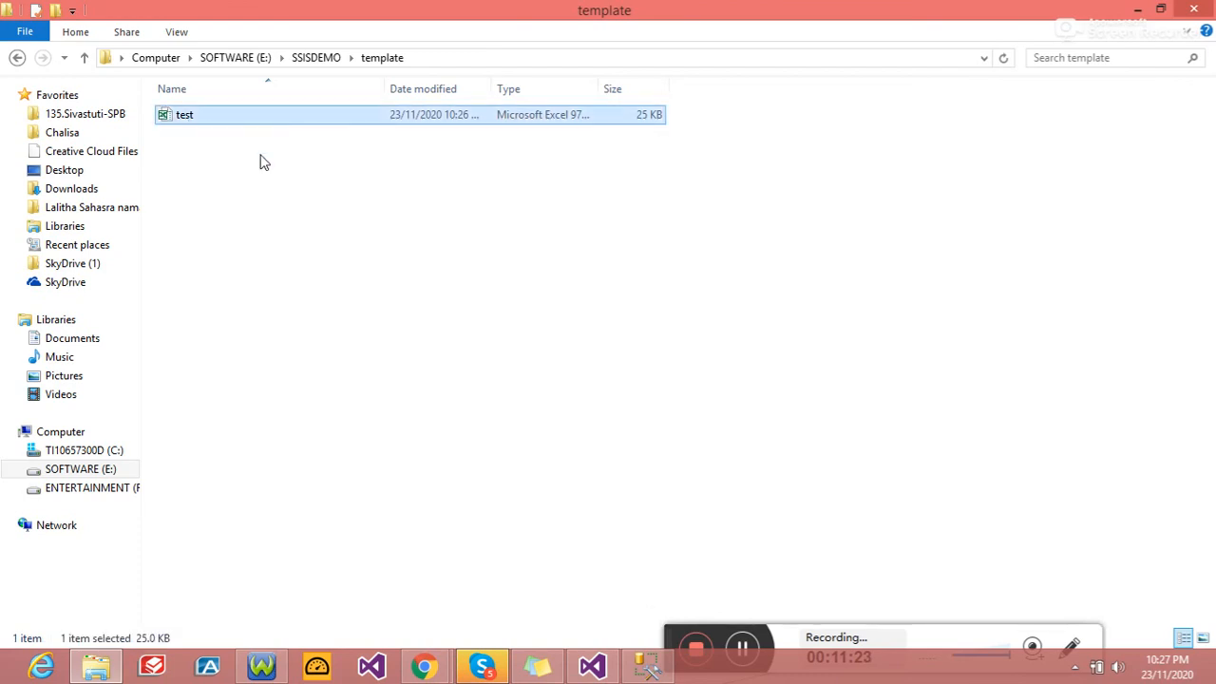
click(17, 57)
key(ctrl+v)
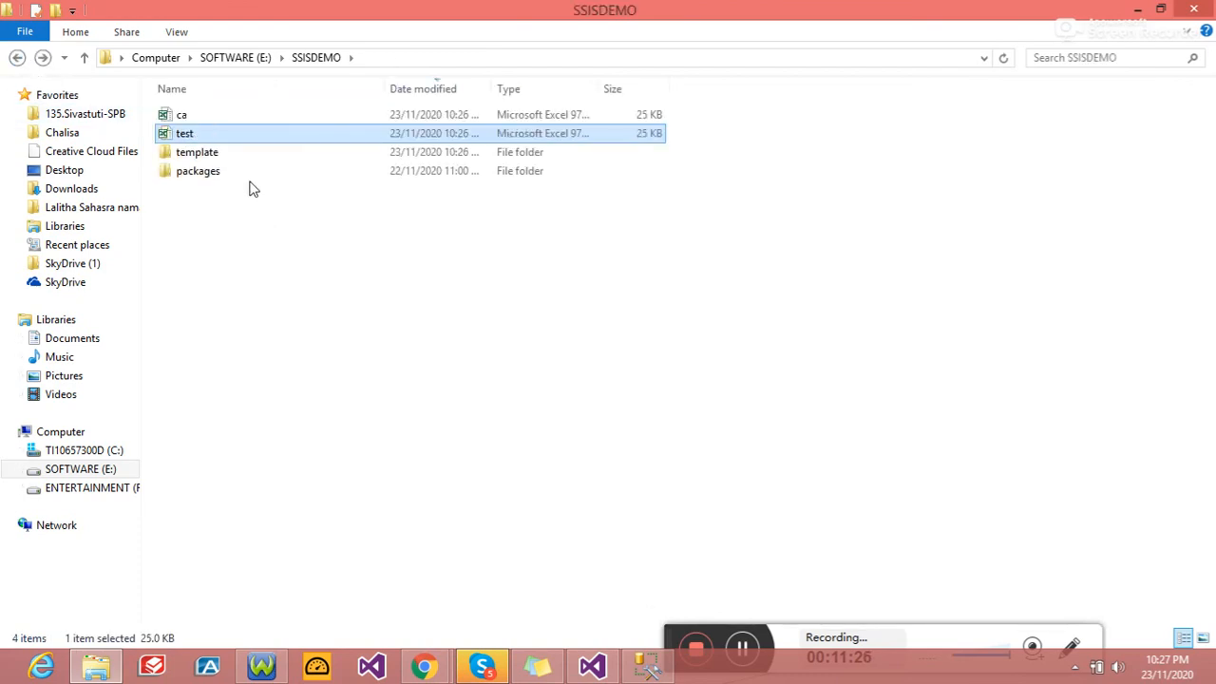
click(208, 134)
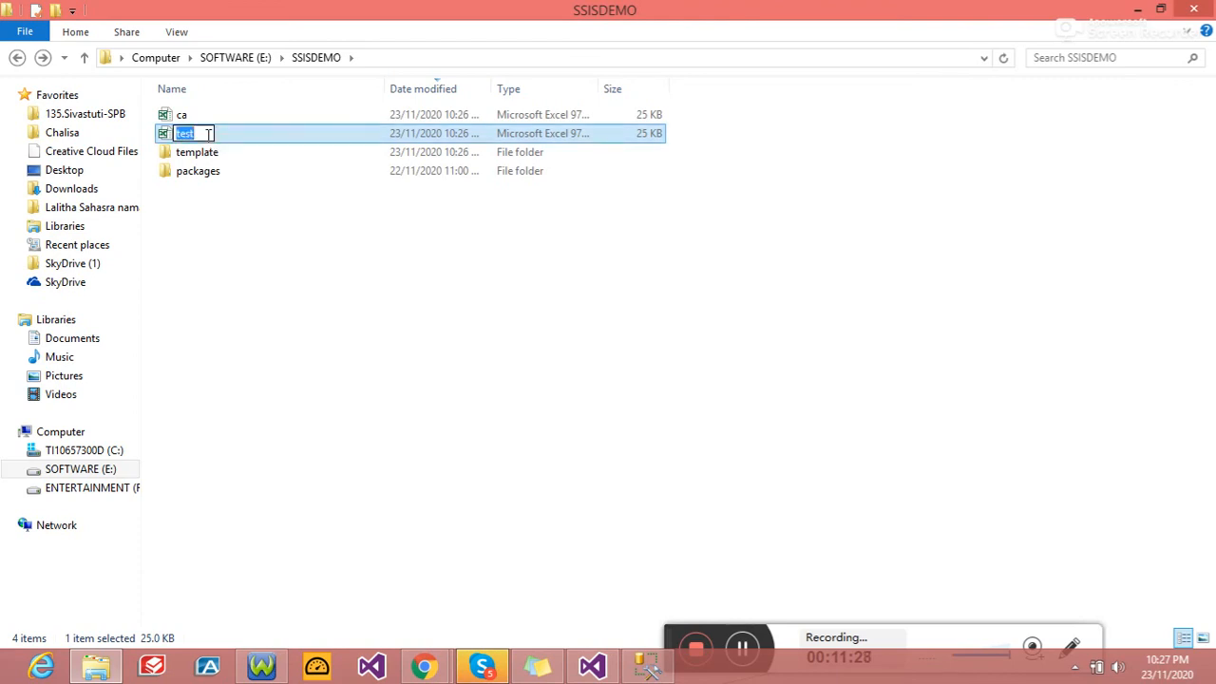
text(us)
key(Return)
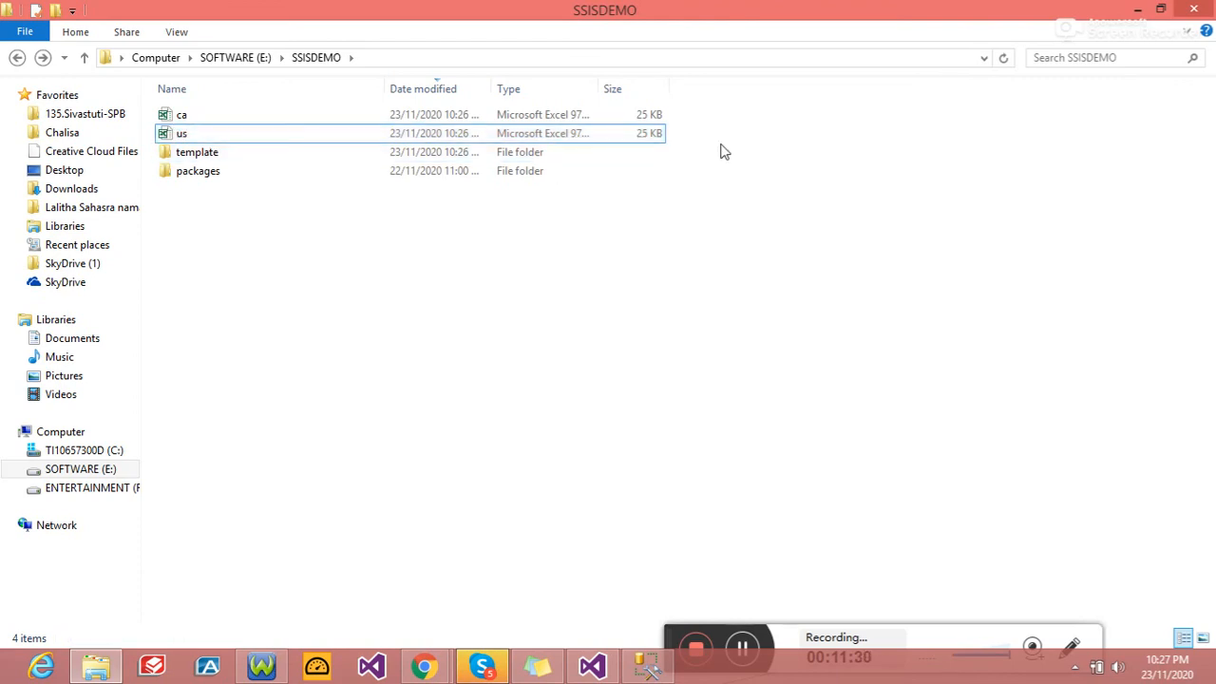
Step: Delete the ca and us workbooks and copy the test workbook from the template folder into SSISDEMO again
ctrl+click(453, 115)
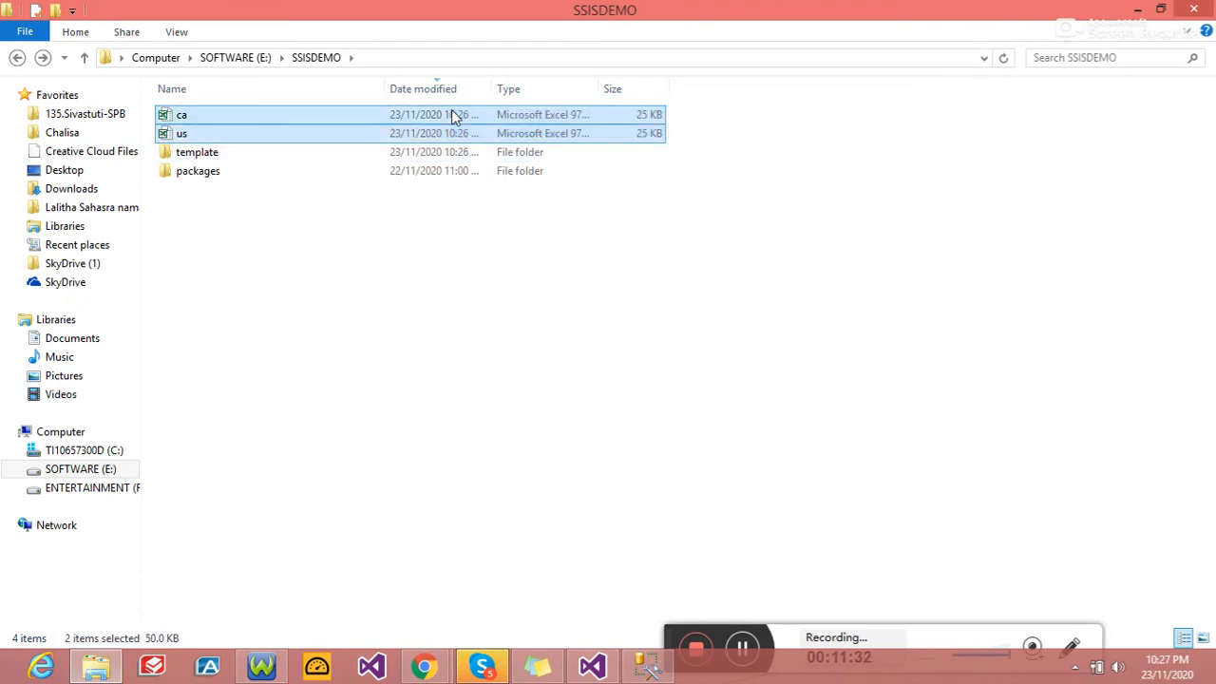
key(Delete)
double_click(195, 115)
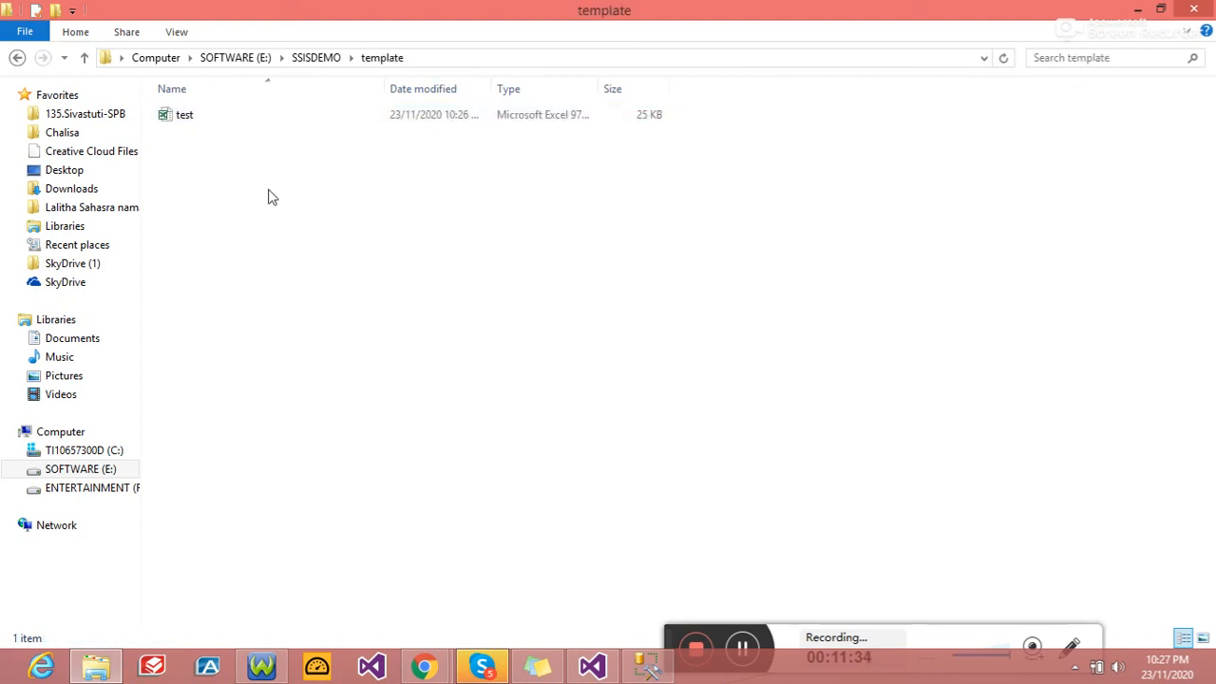
click(184, 116)
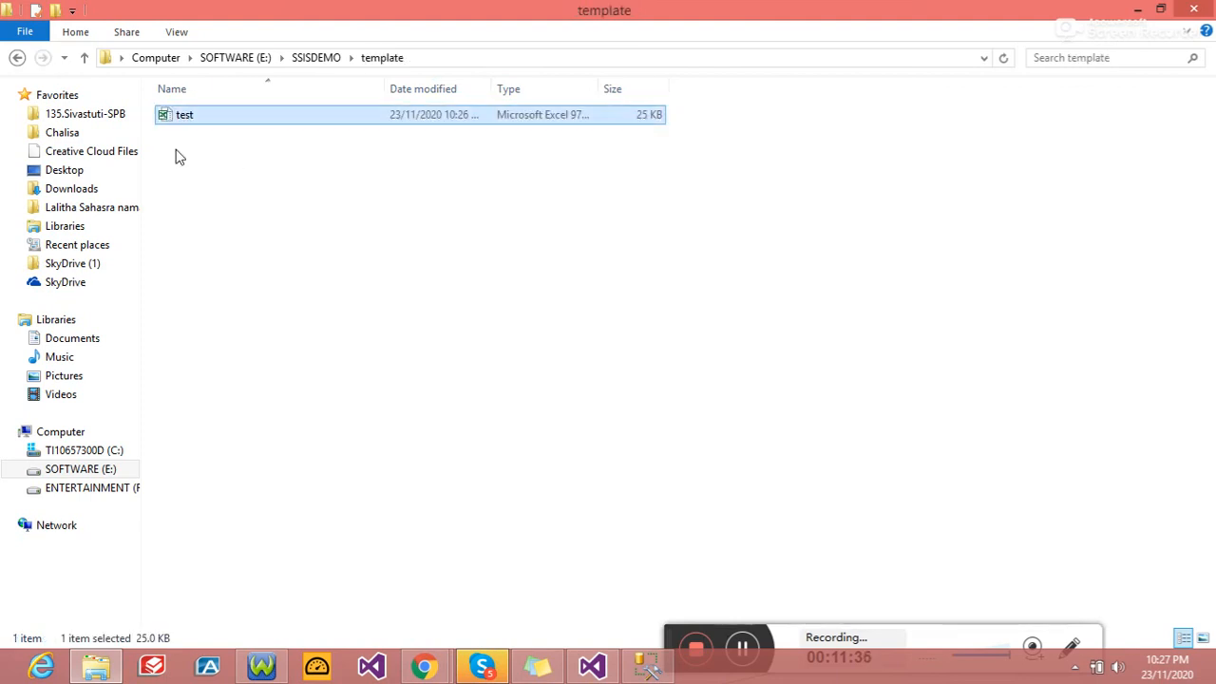
click(16, 57)
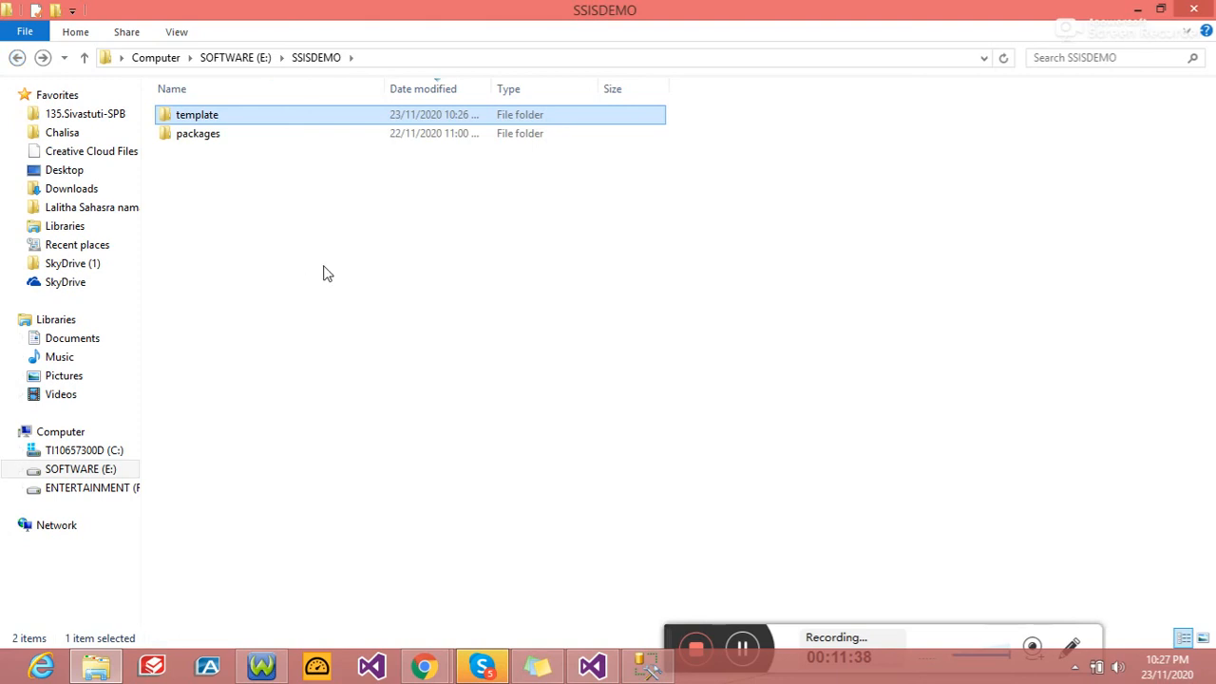
key(ctrl+v)
Step: Switch to Visual Studio and add a File System Task above the Data Flow Task inside the Foreach Loop Container
click(591, 664)
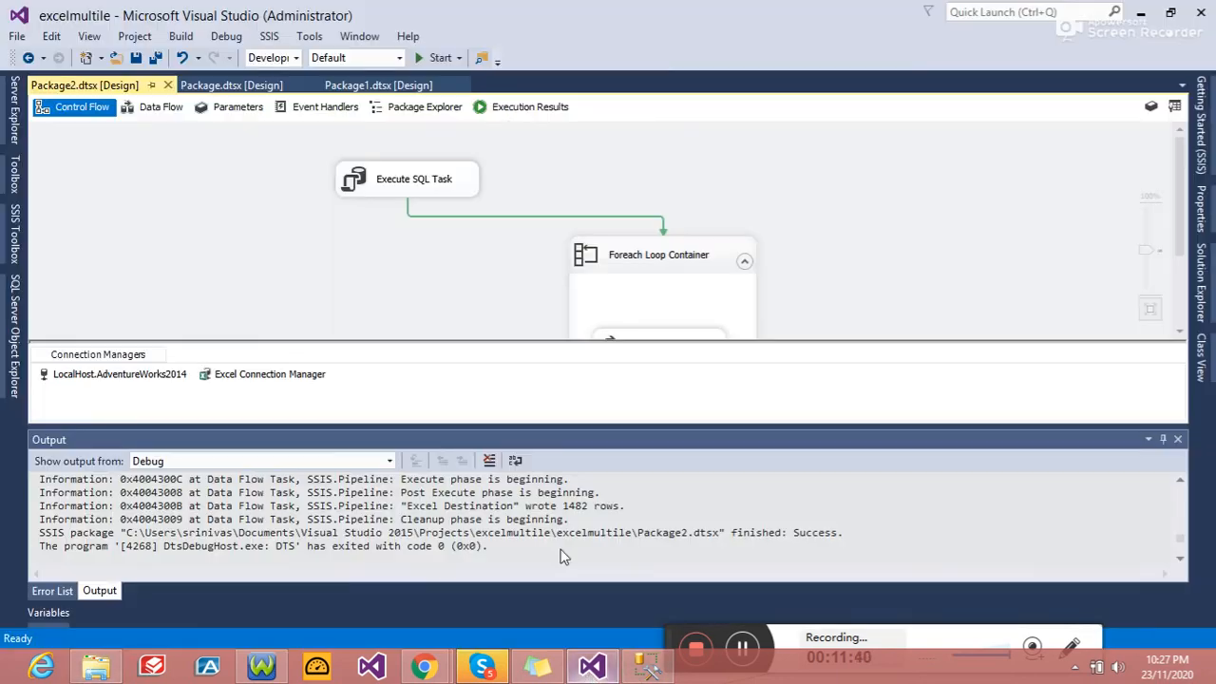
click(14, 235)
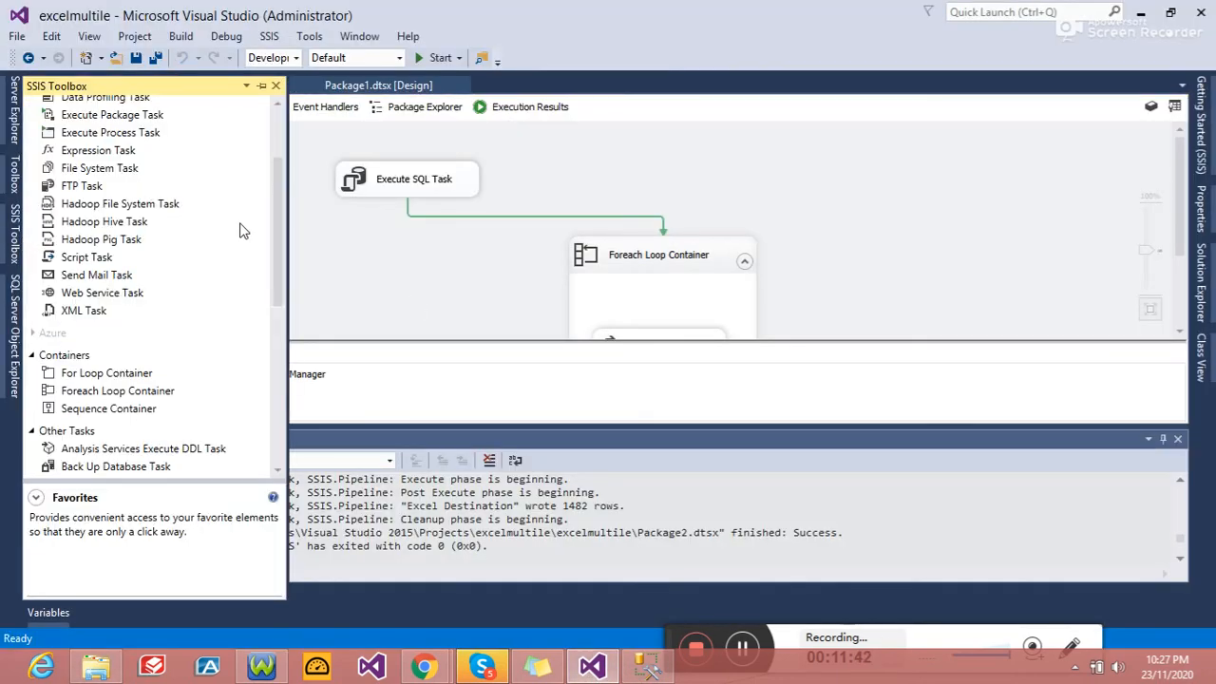
scroll(280, 249, up, 1)
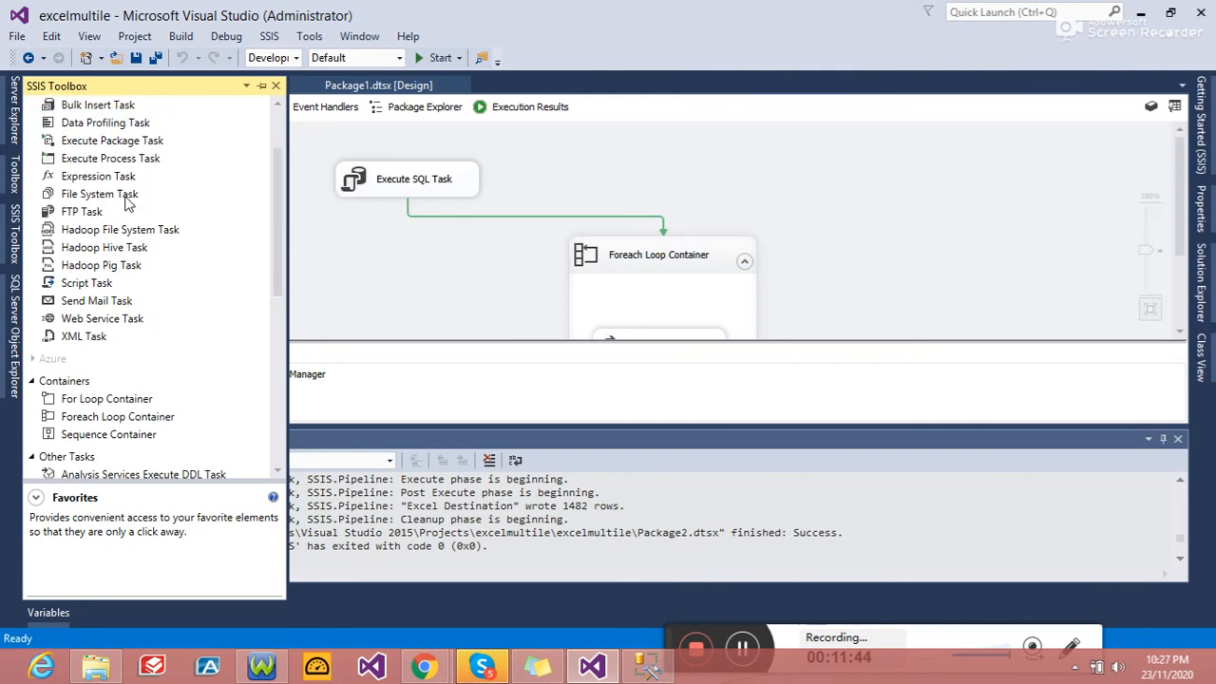
drag(130, 203, 581, 298)
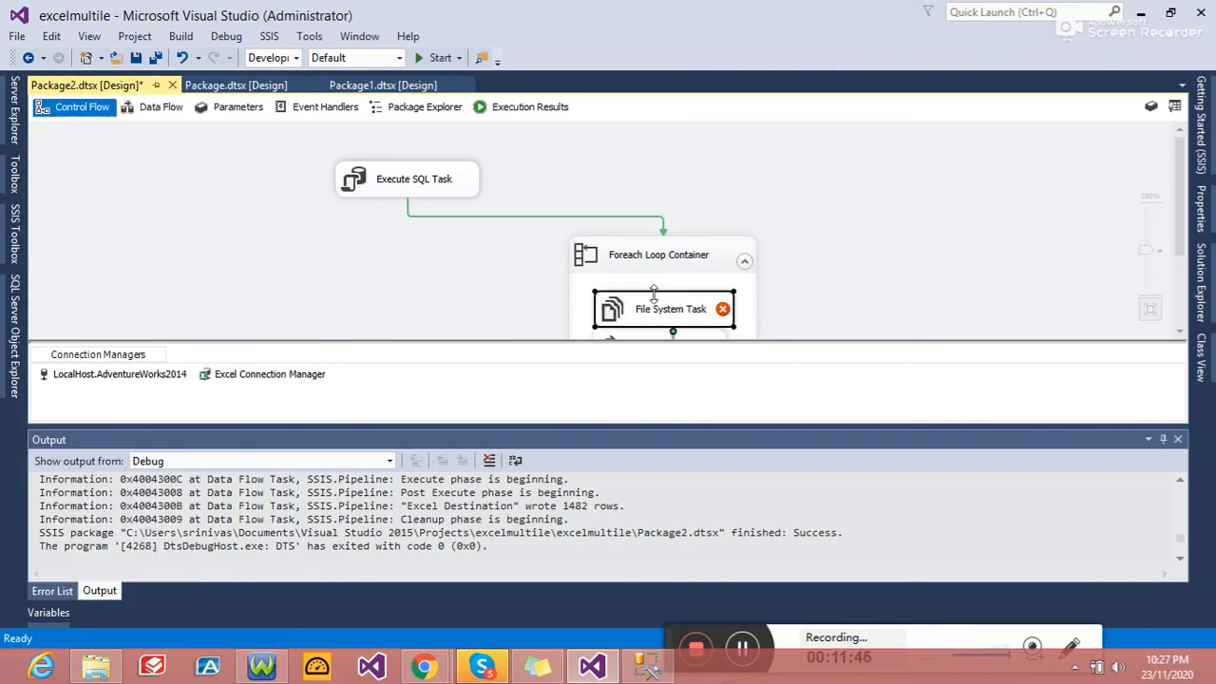
drag(663, 293, 663, 295)
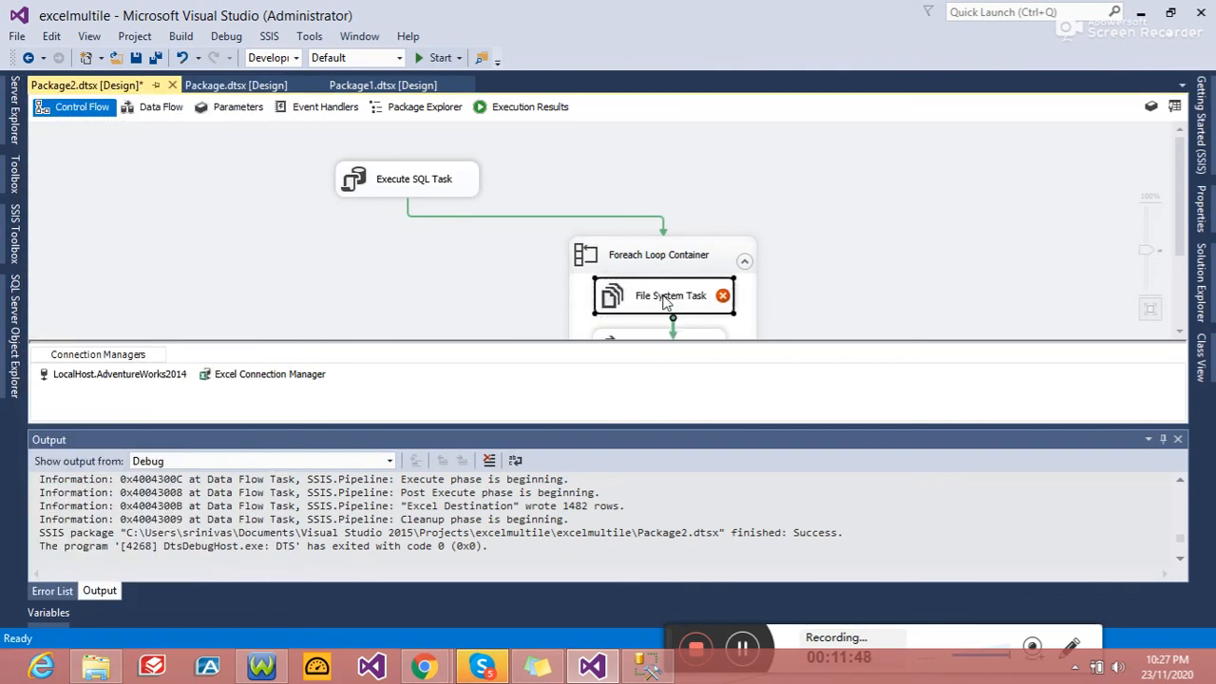
scroll(822, 299, down, 1)
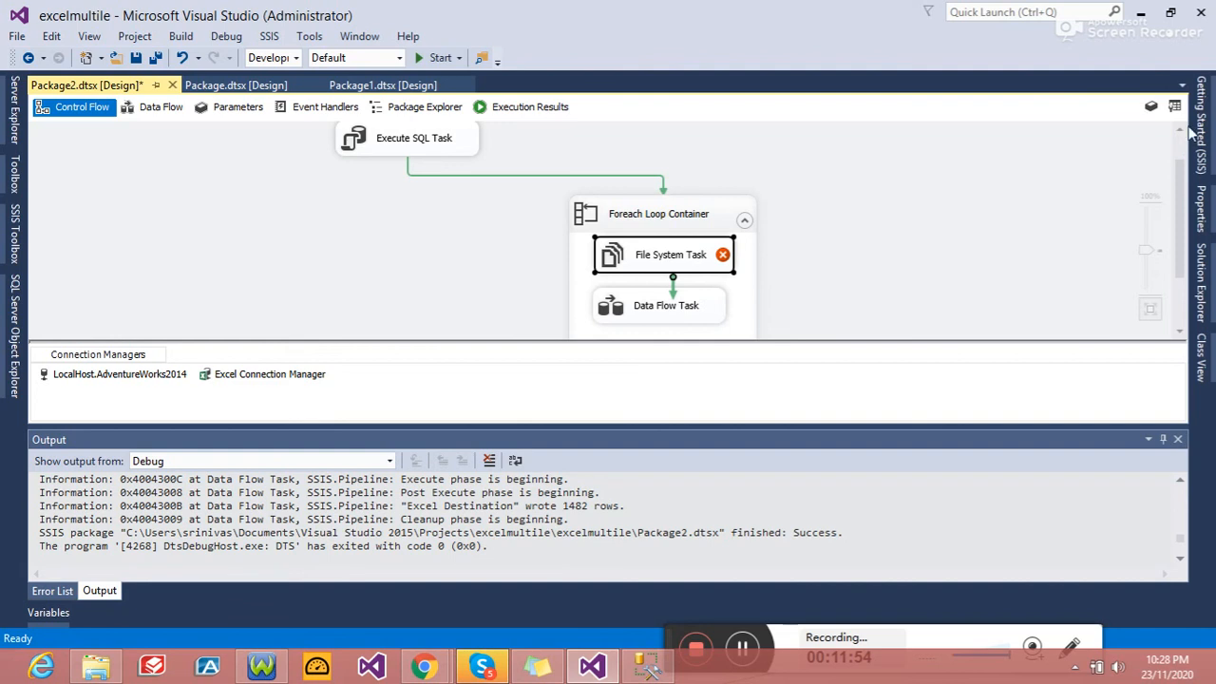
Step: Create a package variable named template_src with the String data type
click(1152, 108)
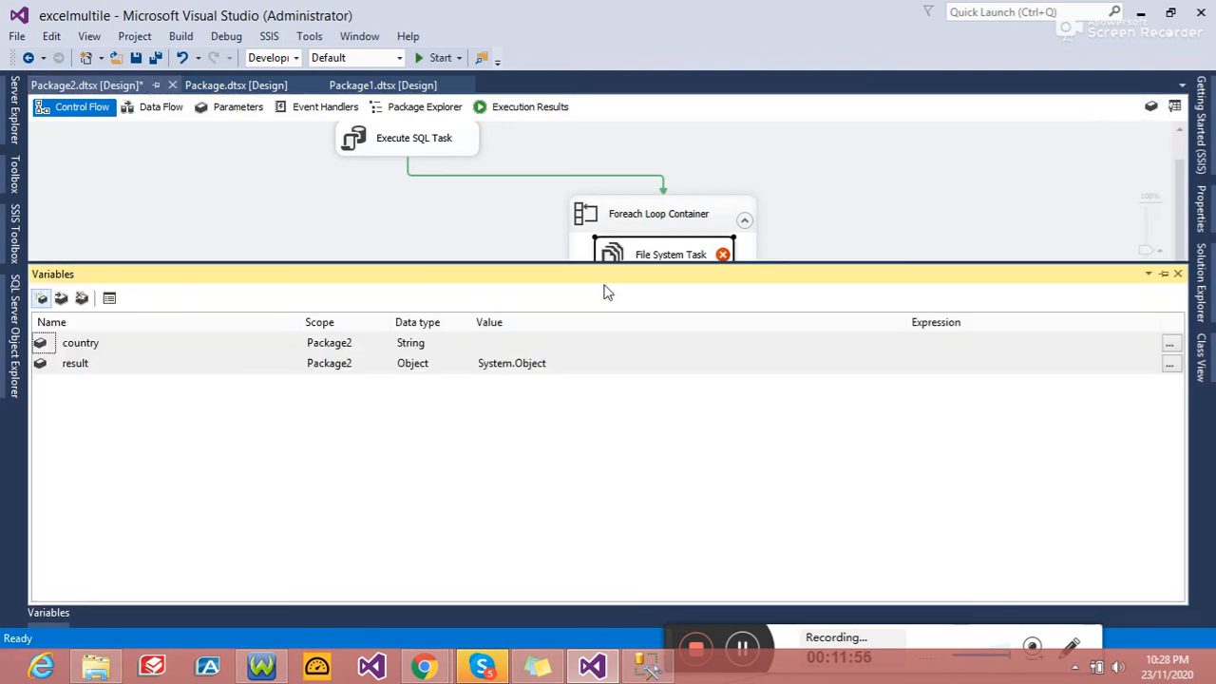
click(41, 298)
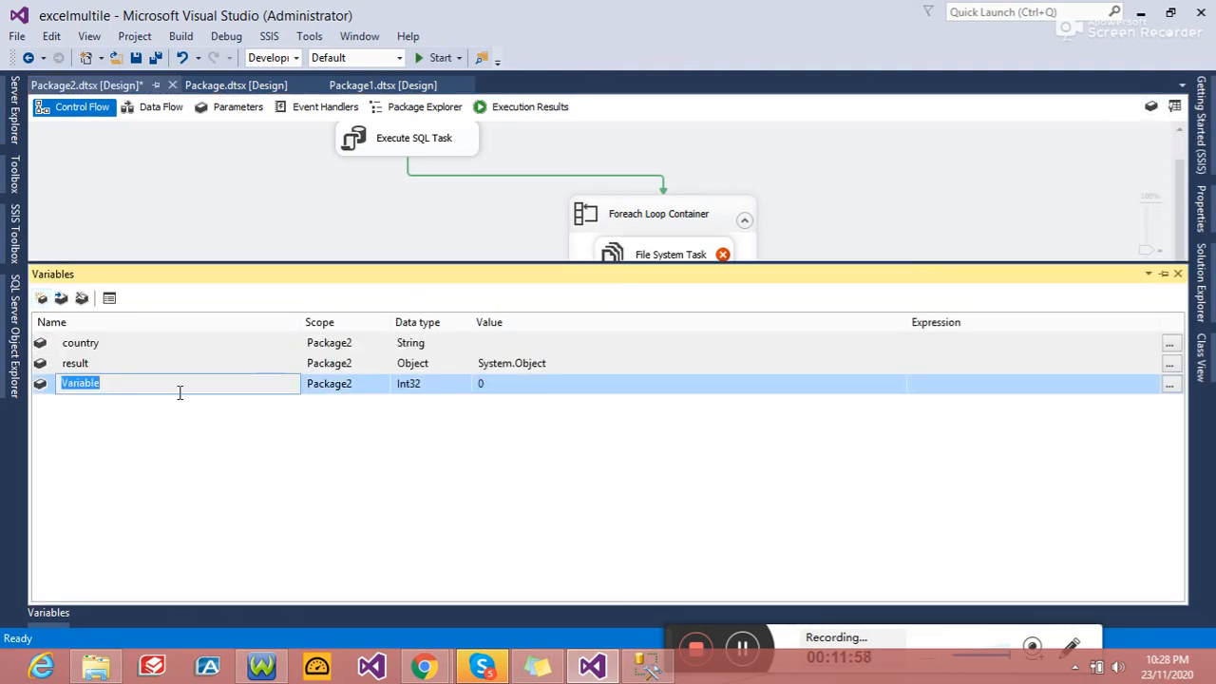
key(BackSpace)
text(template_src)
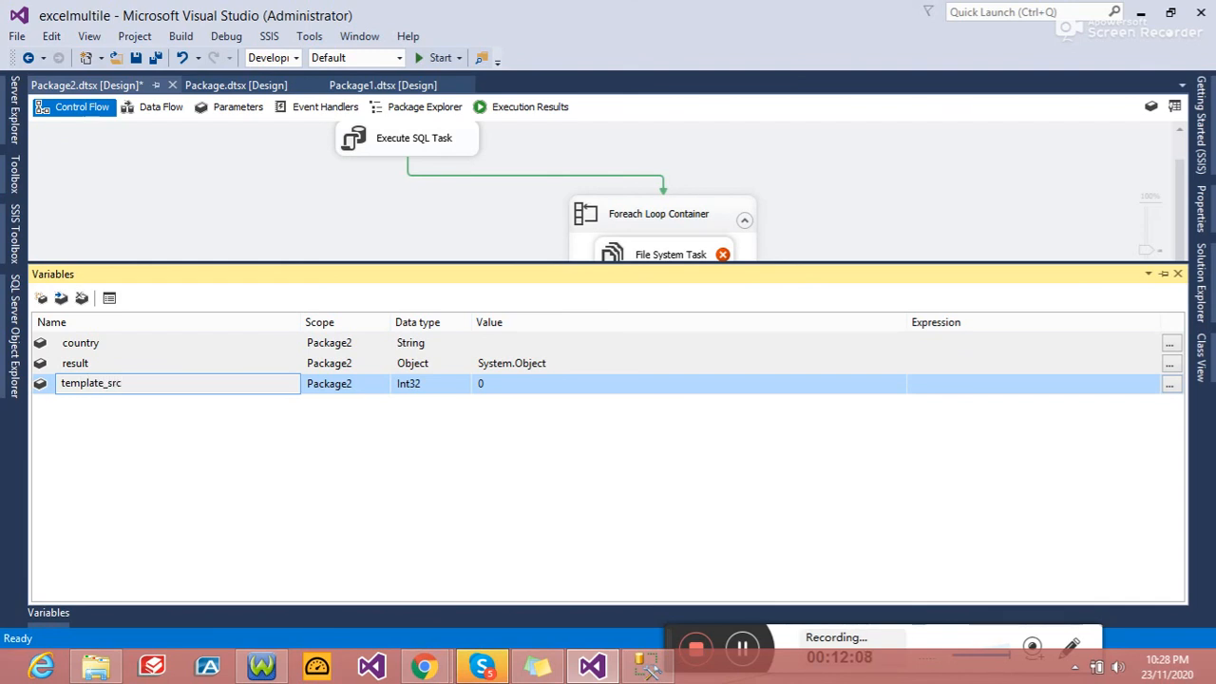
click(460, 384)
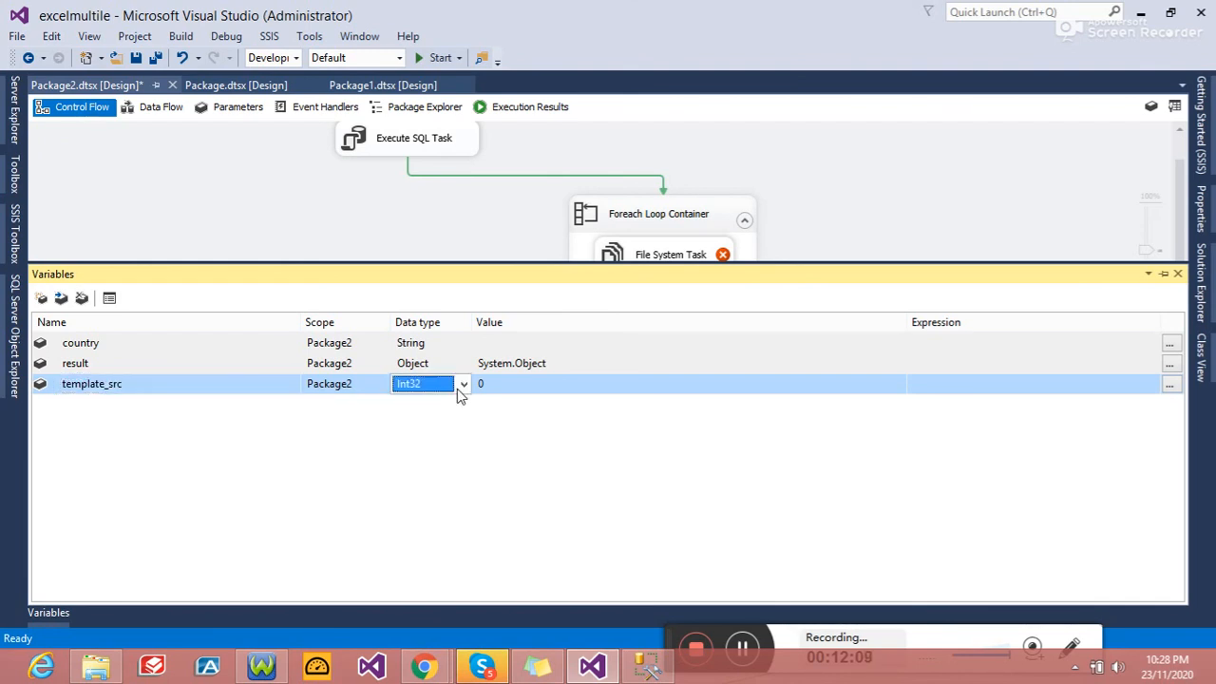
click(463, 384)
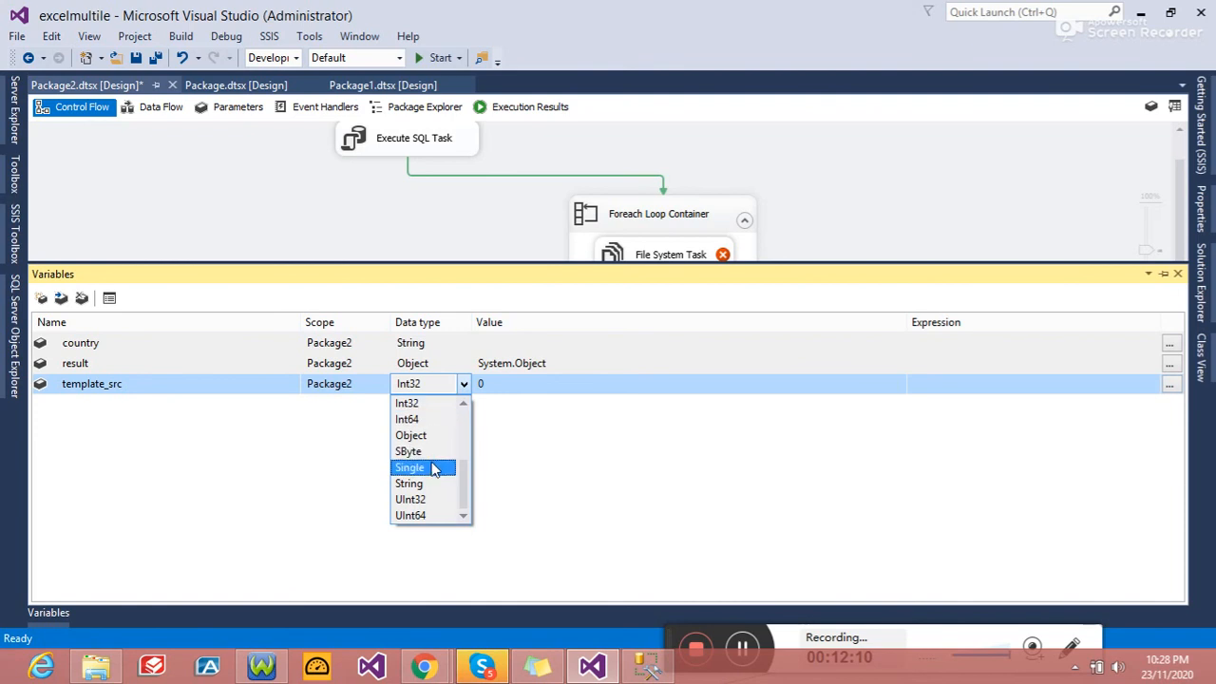
click(418, 483)
Step: Copy the template folder's path from File Explorer and set the template_src value to E:\SSISDEMO\template\test.xls in Visual Studio
click(95, 665)
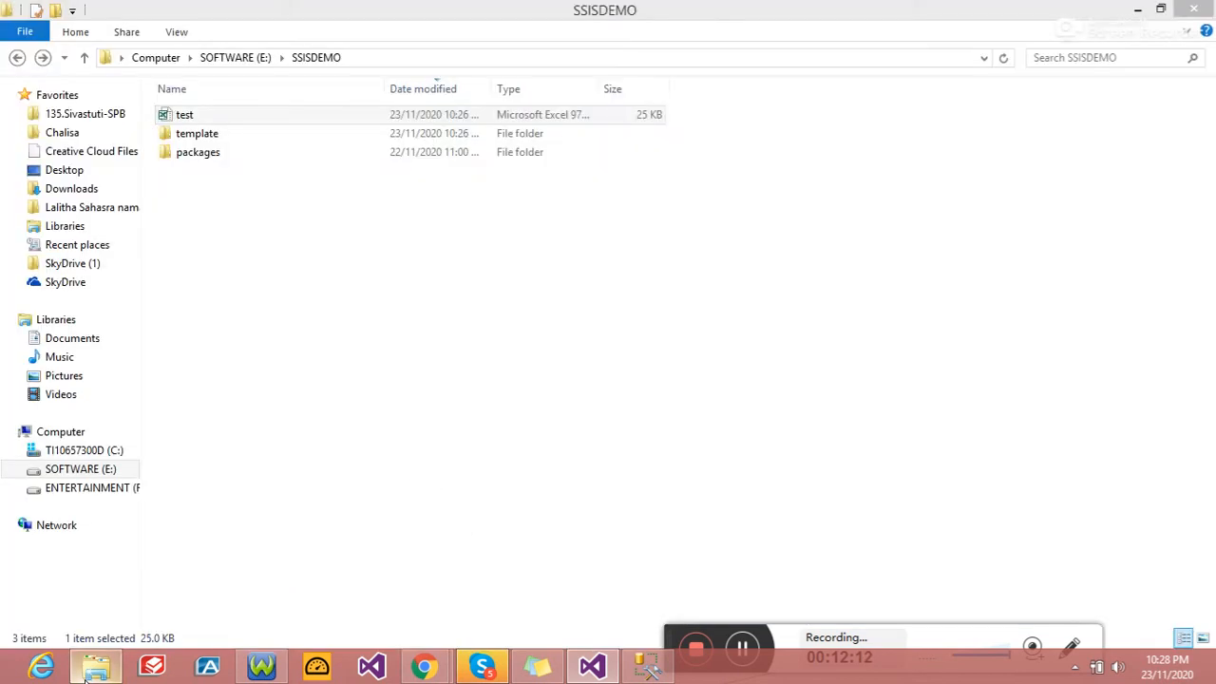
double_click(284, 138)
click(412, 59)
key(ctrl+c)
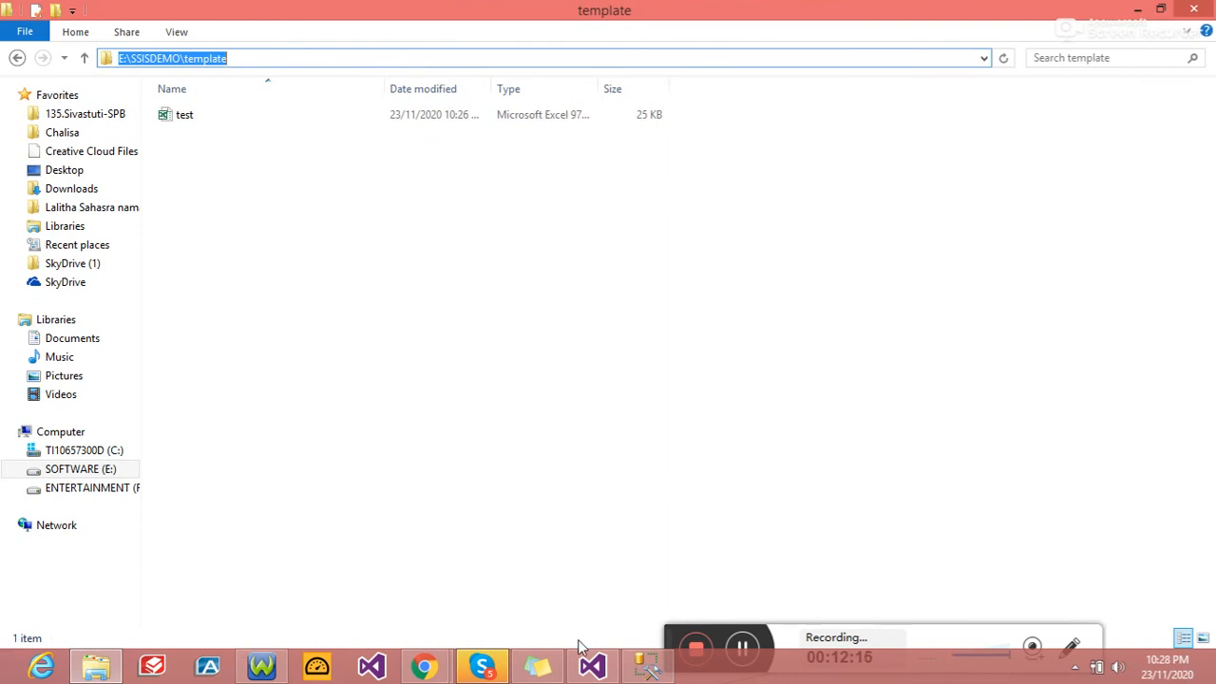
click(590, 665)
click(516, 383)
key(ctrl+v)
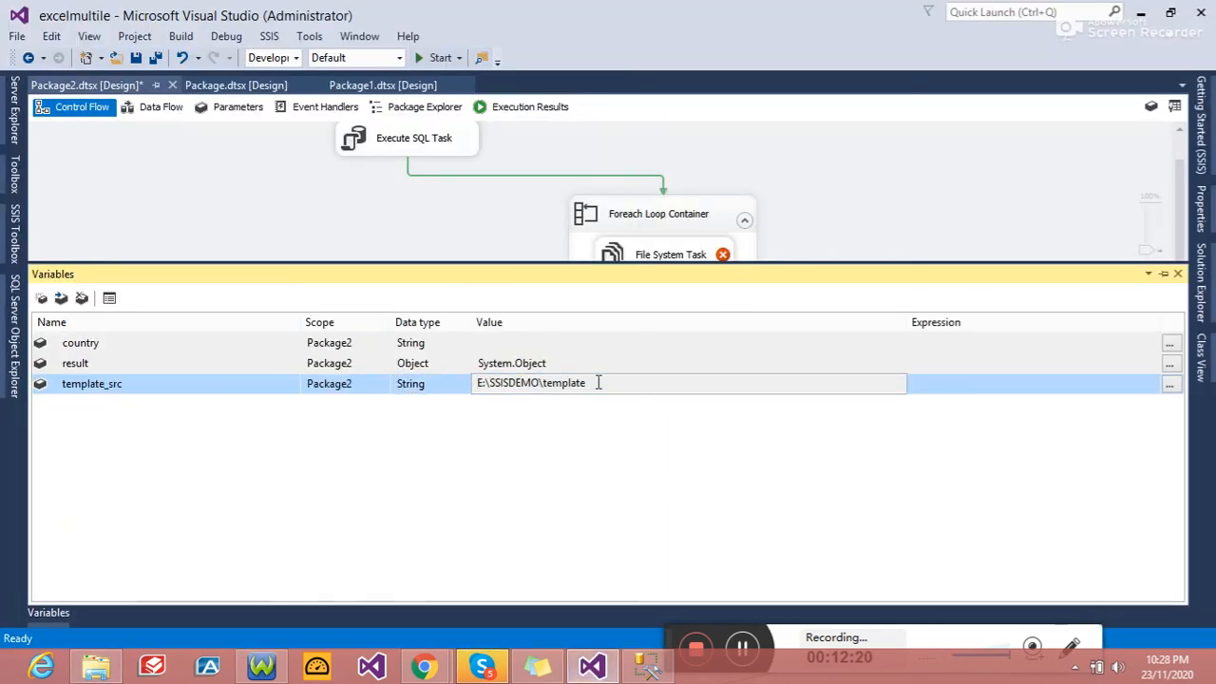
text(\)
text(test.xls)
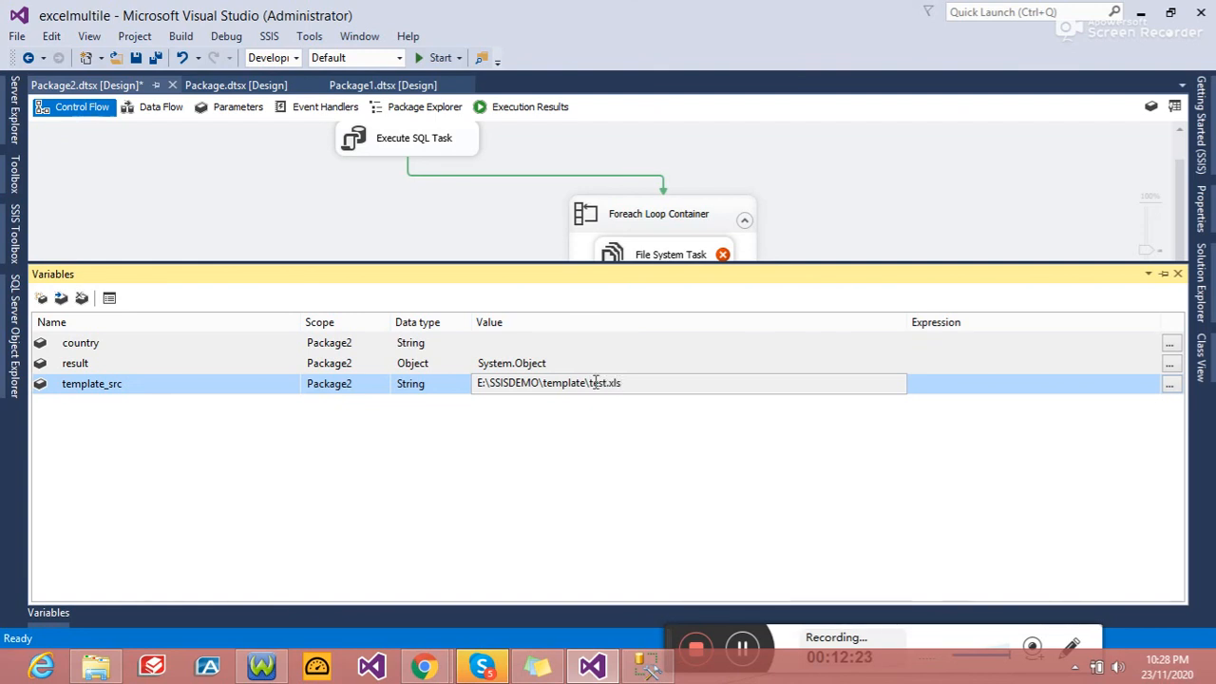
click(283, 477)
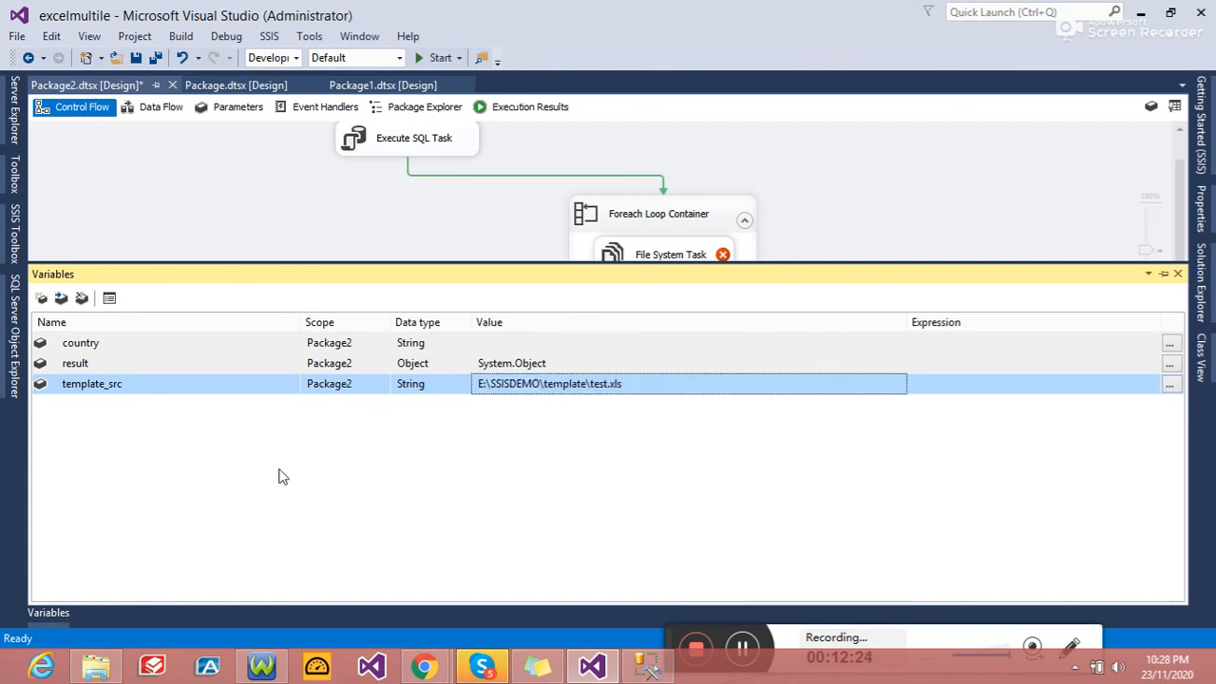
Step: Create a package variable named file_path with the String data type, and open the SSISDEMO folder in File Explorer
click(41, 297)
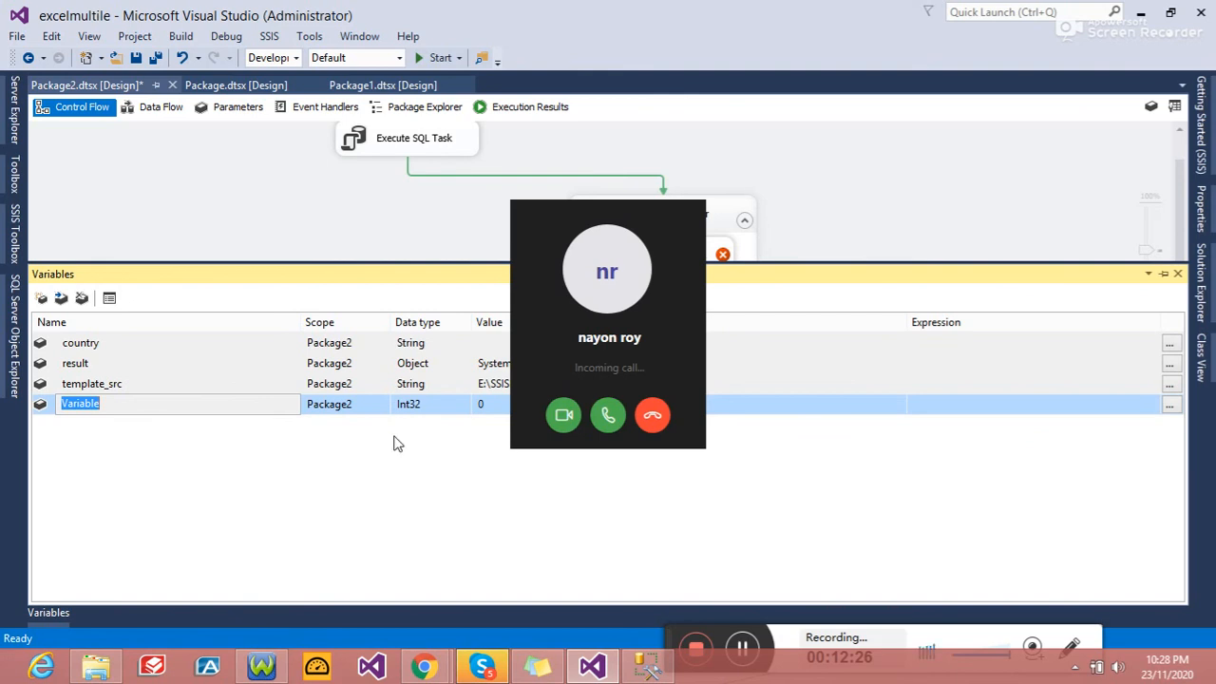
click(652, 418)
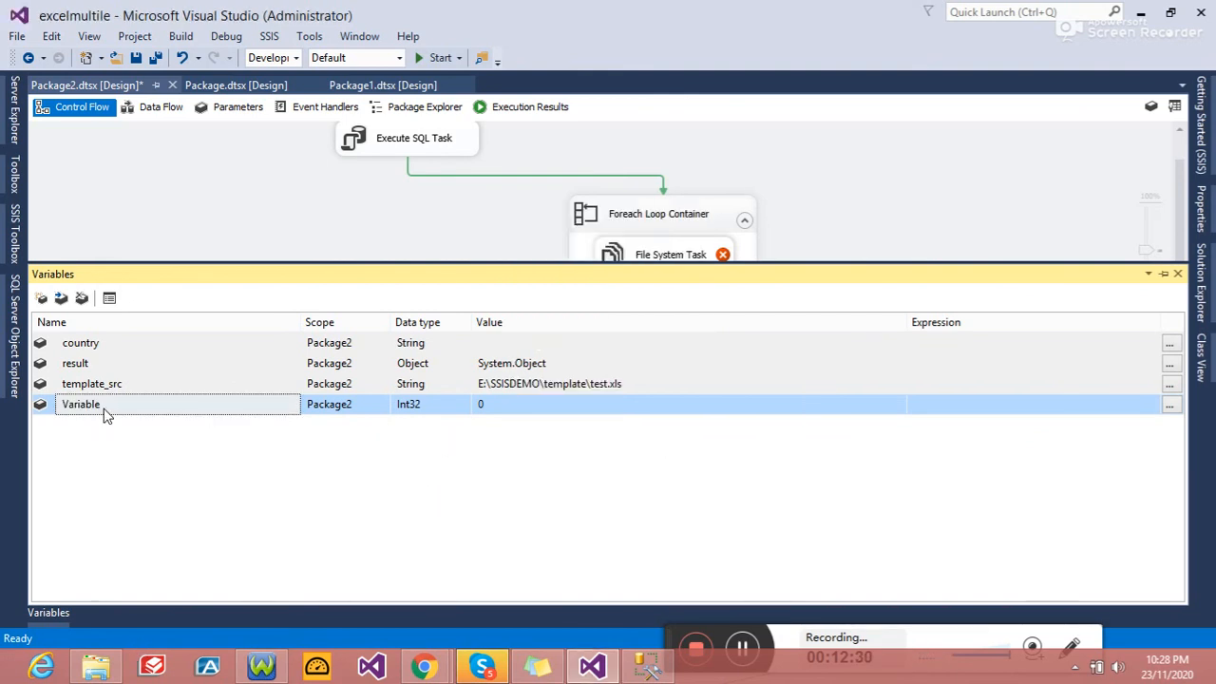
key(alt+Tab)
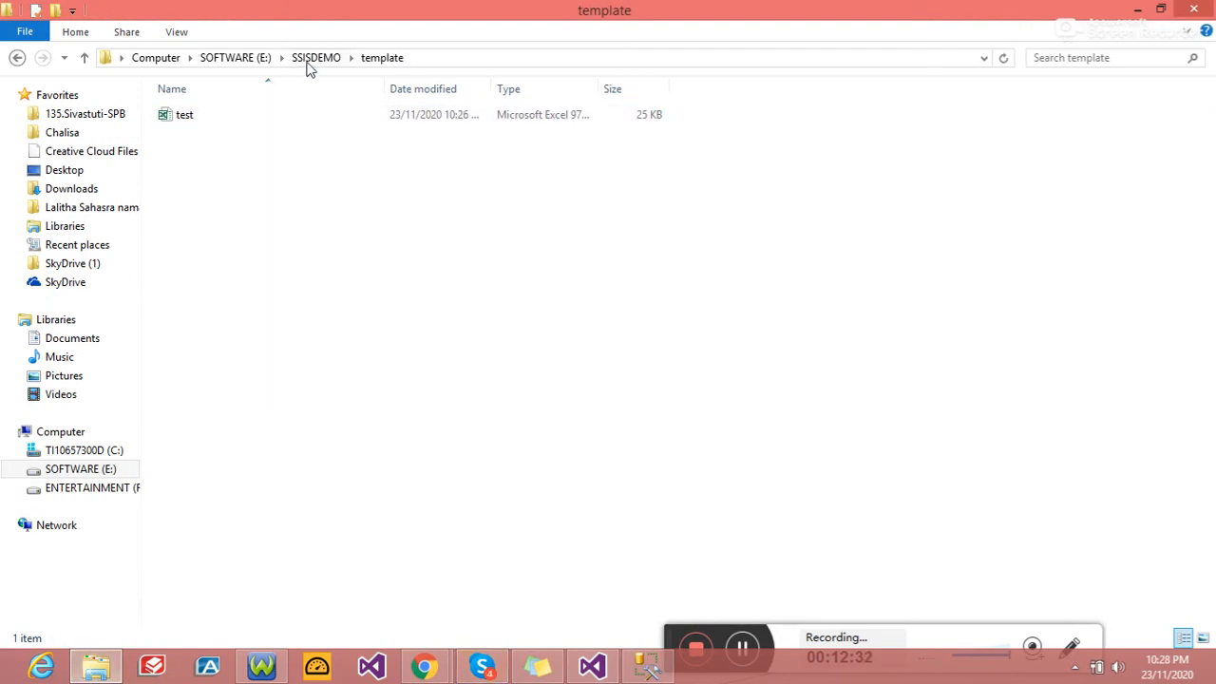
click(308, 59)
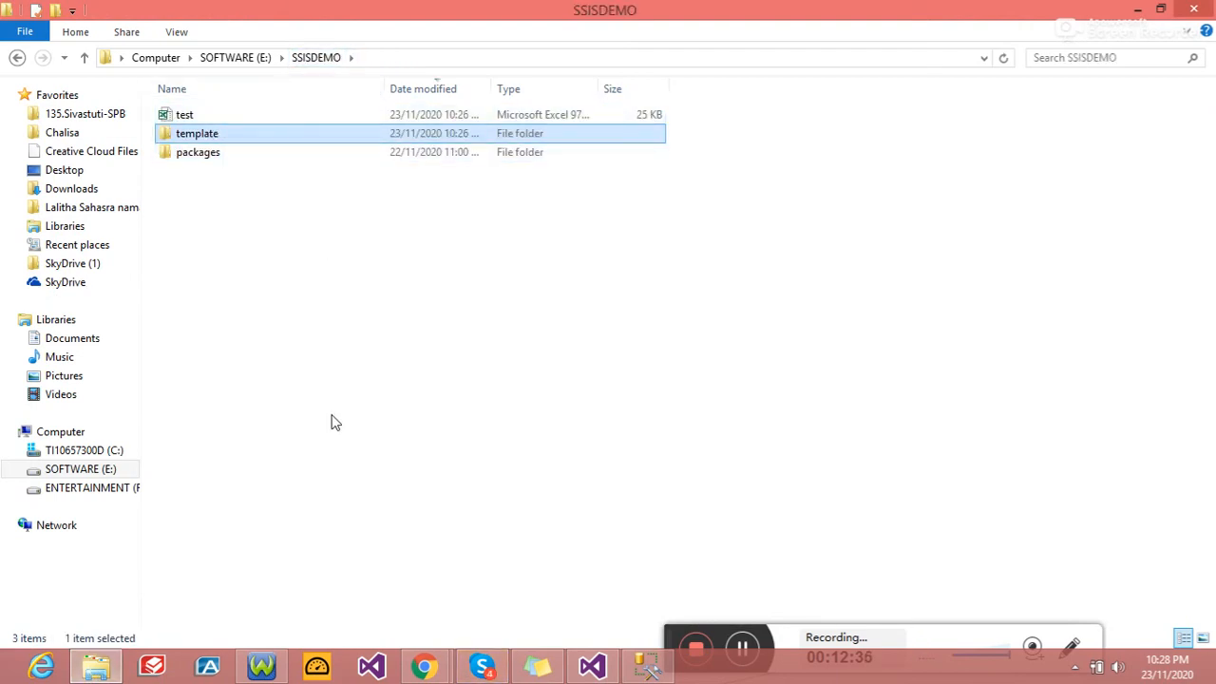
click(592, 665)
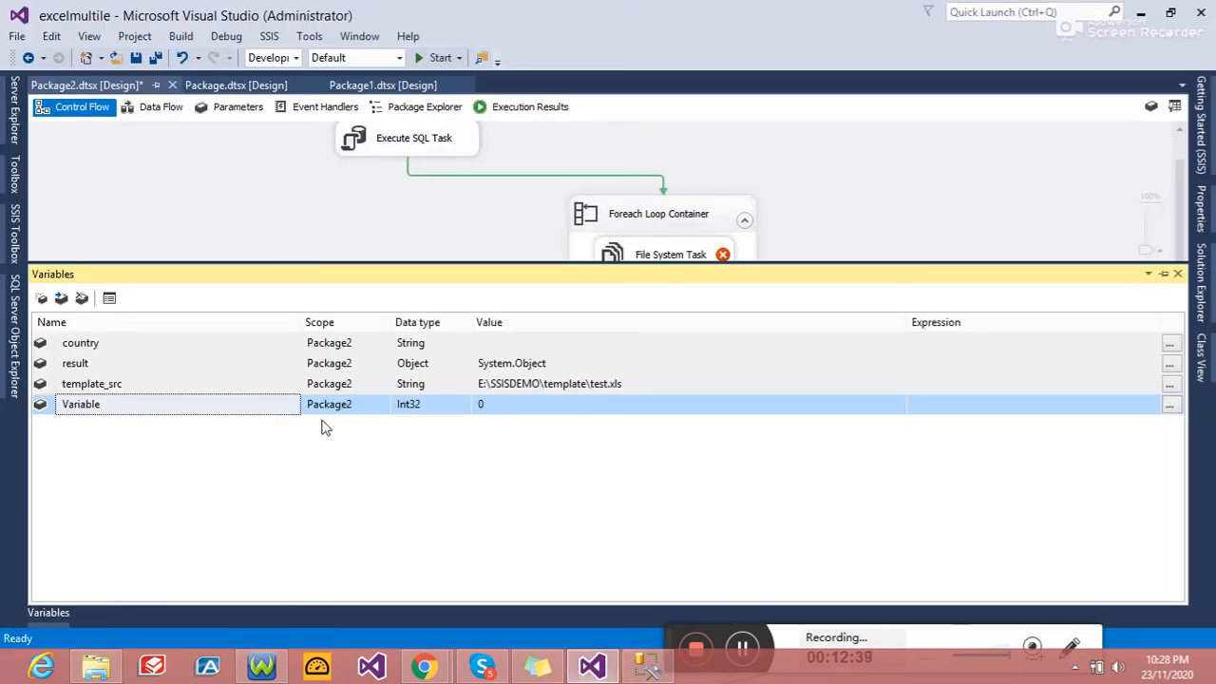
click(282, 406)
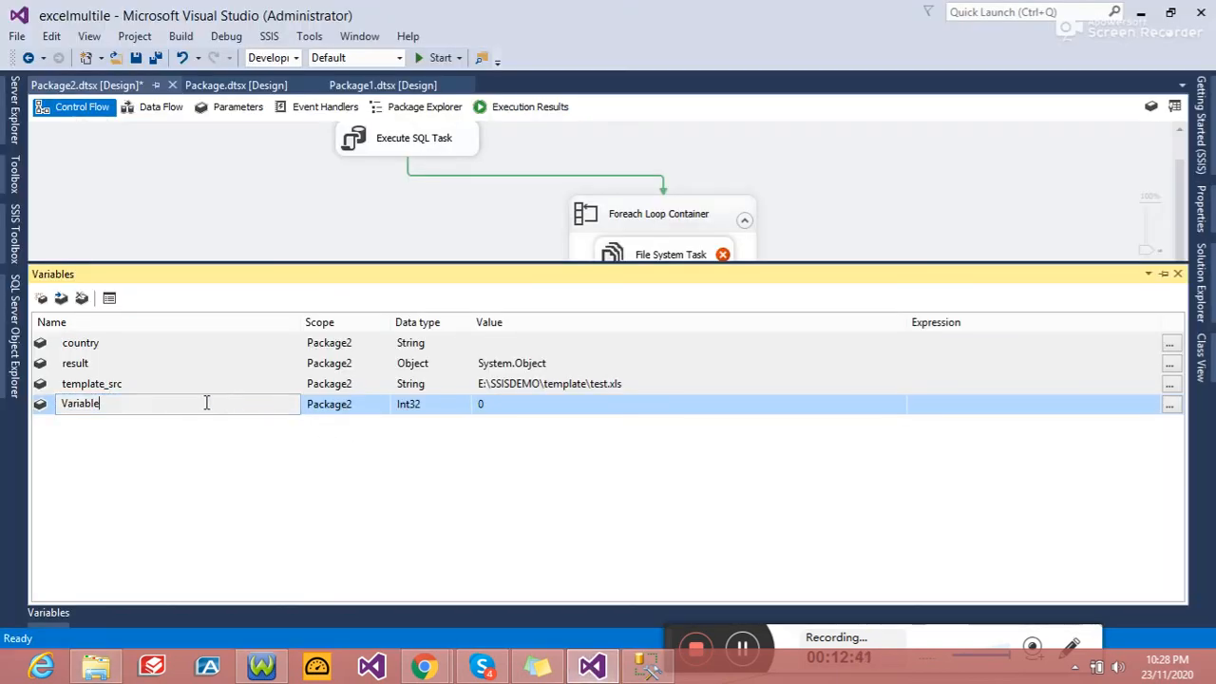
drag(206, 402, 65, 403)
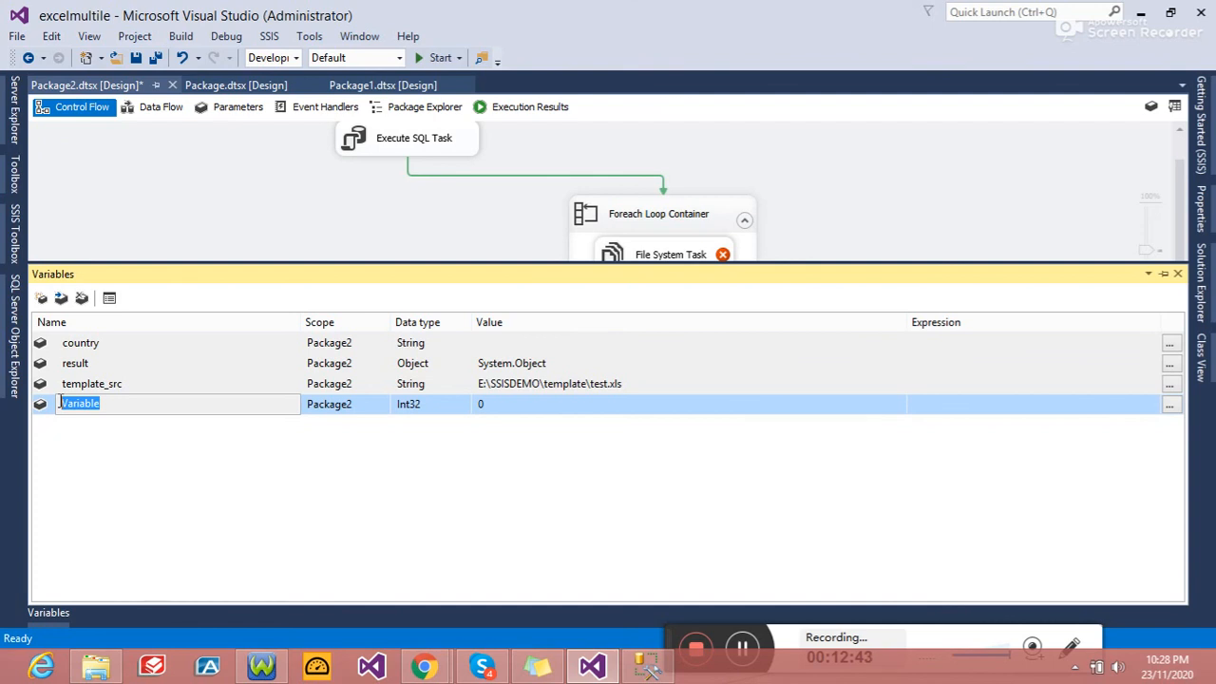
text(file_patth)
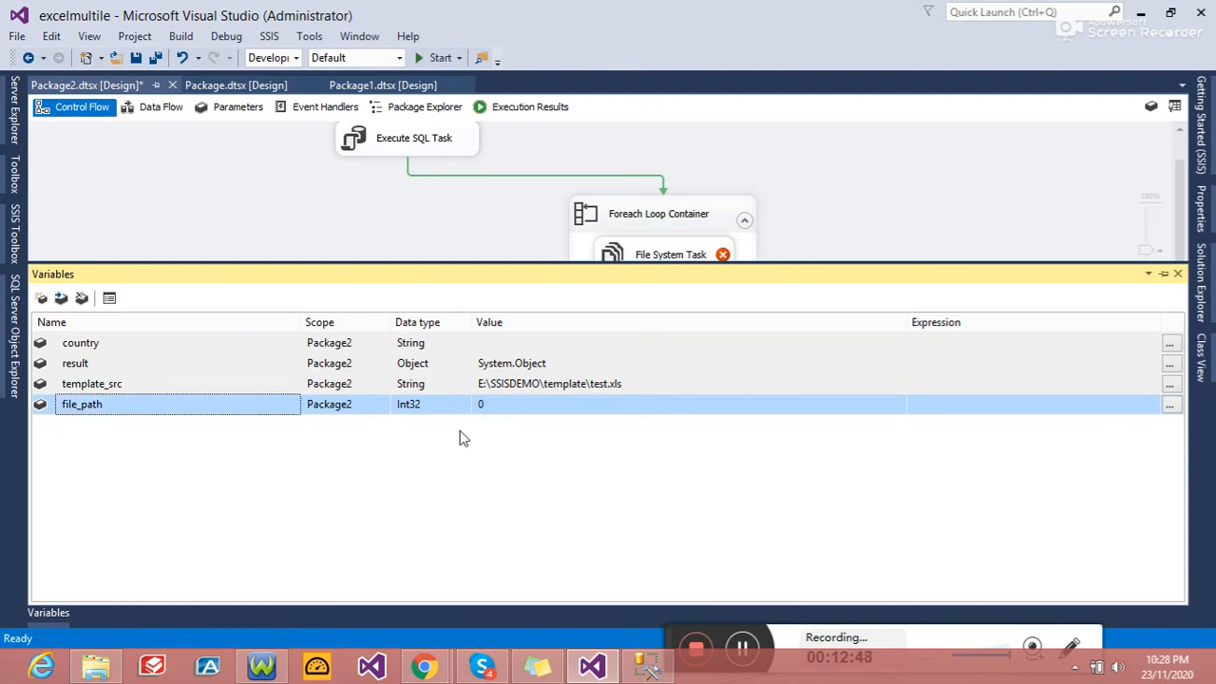
click(464, 407)
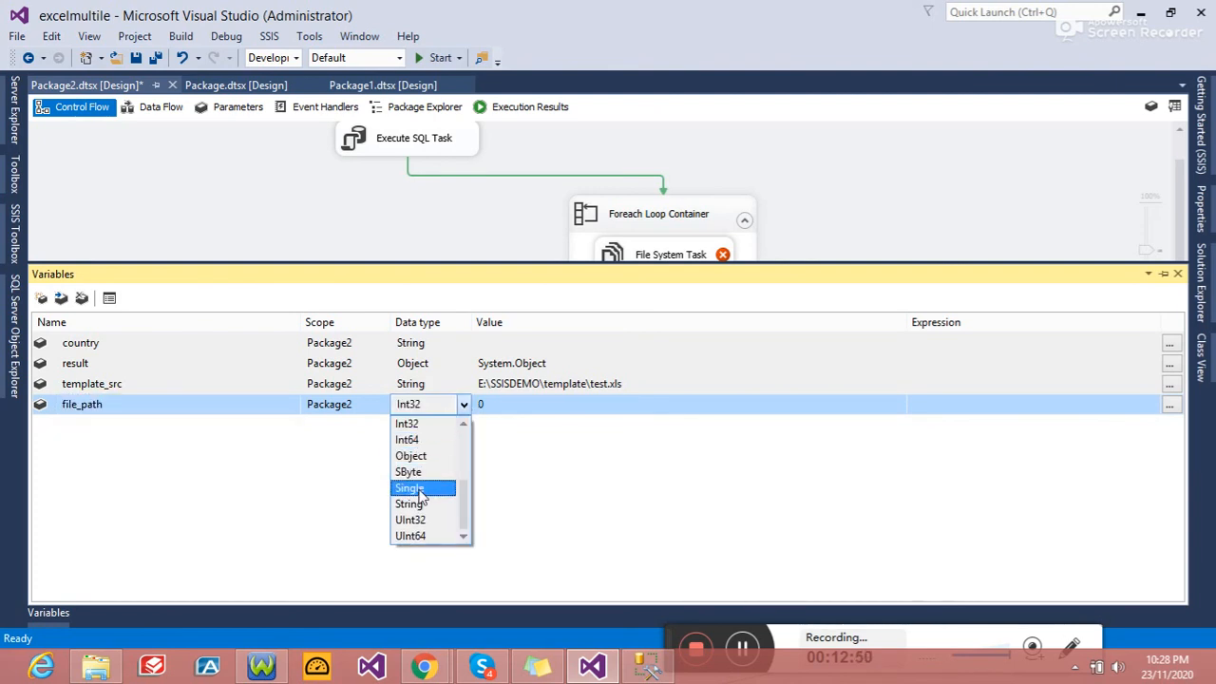
click(426, 503)
Step: Copy the SSISDEMO folder's path from File Explorer and set the file_path value to E:\SSISDEMO in Visual Studio
click(95, 665)
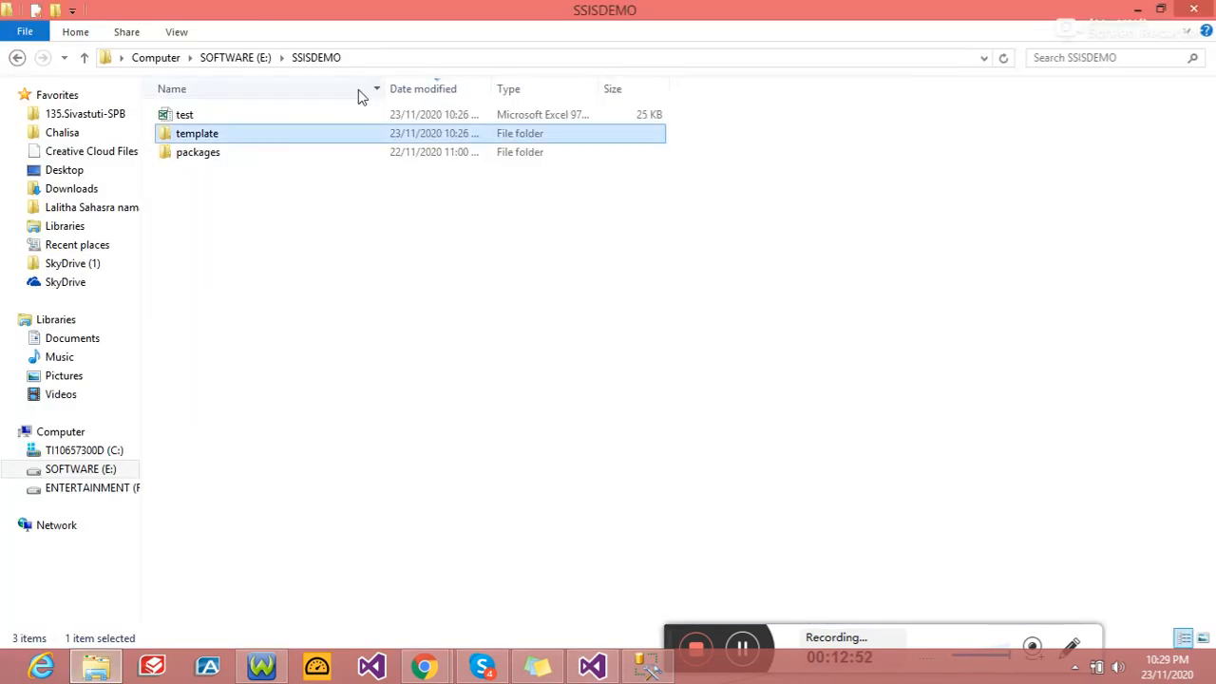
click(363, 55)
key(ctrl+c)
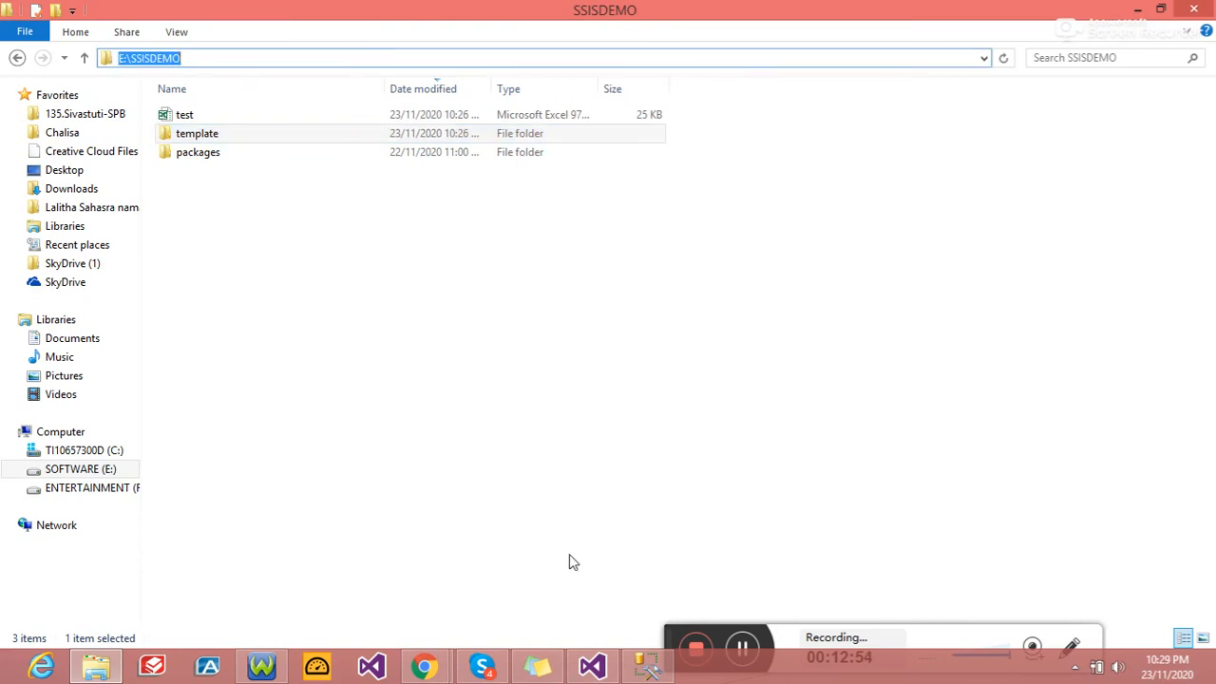
click(591, 665)
click(524, 407)
key(ctrl+v)
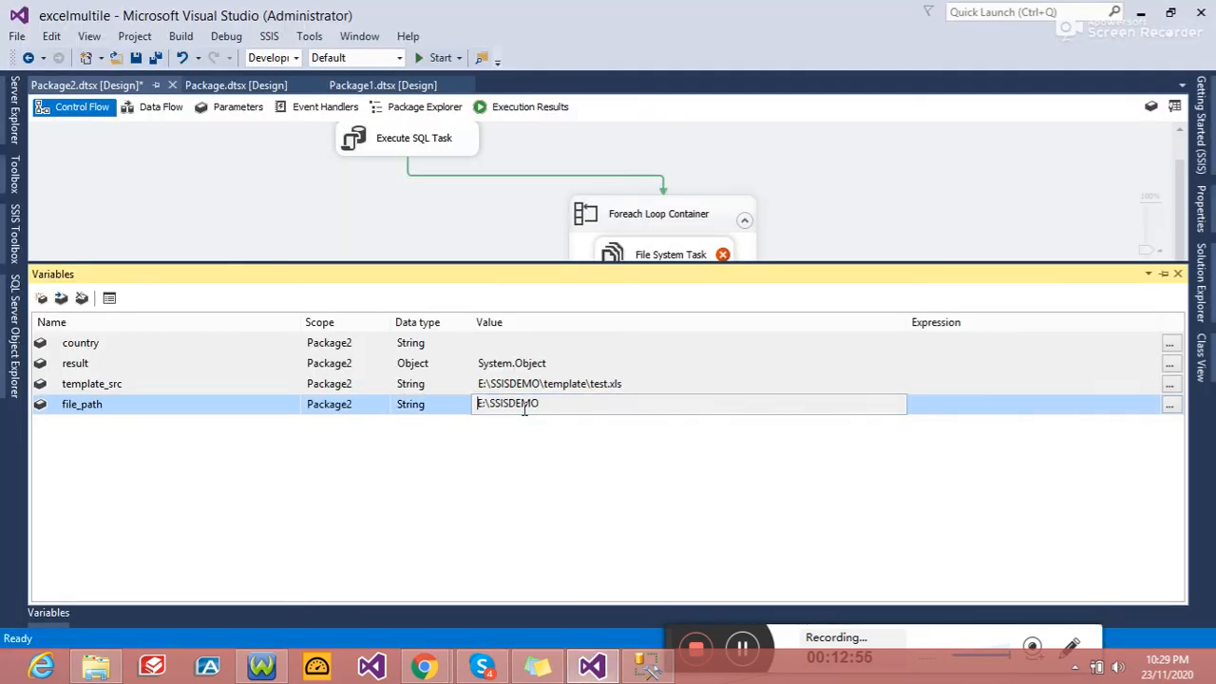
key(Return)
click(41, 297)
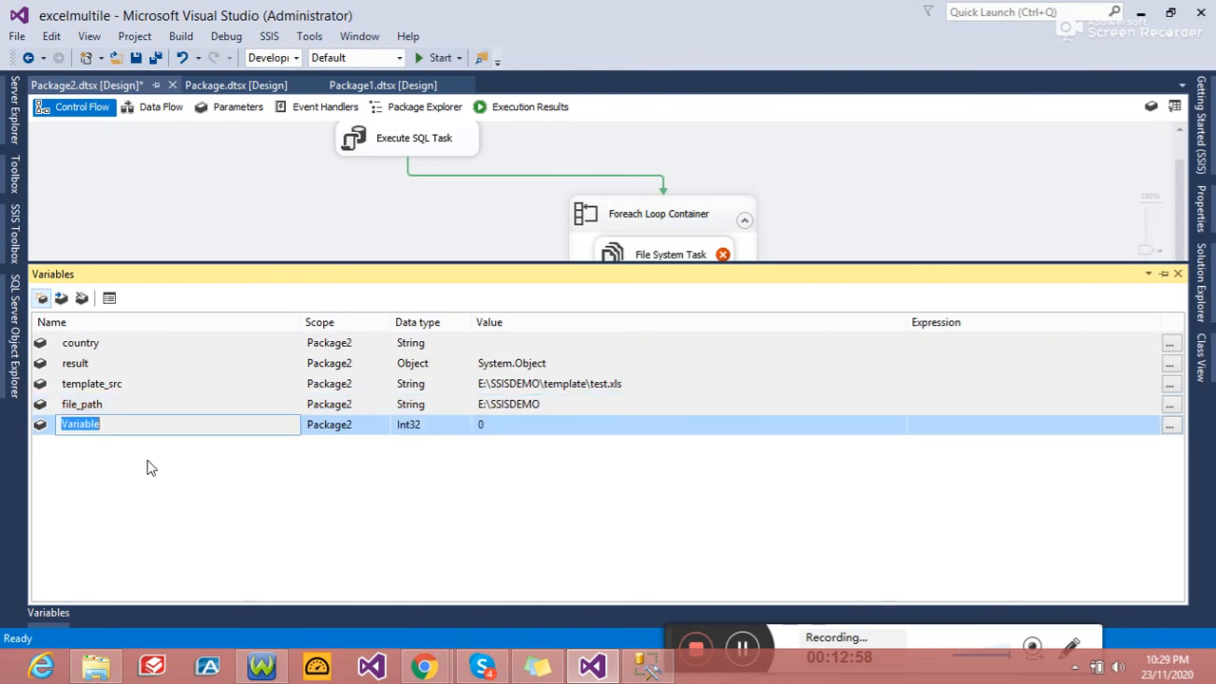
text(fi)
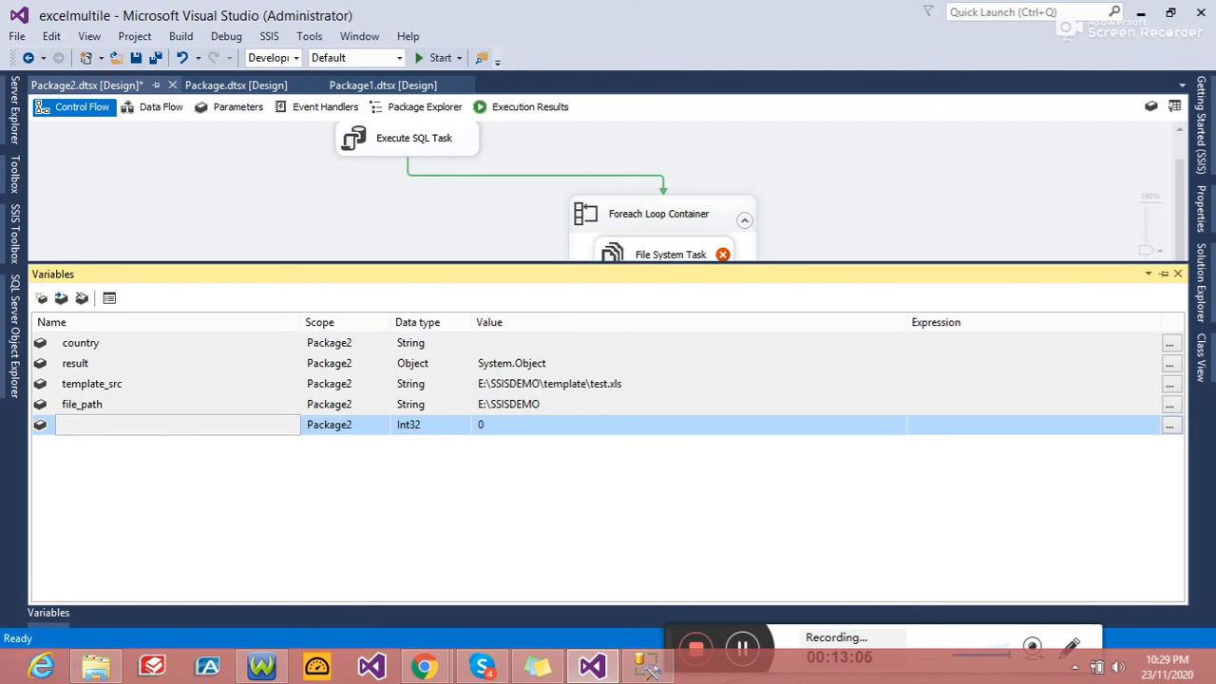
click(554, 408)
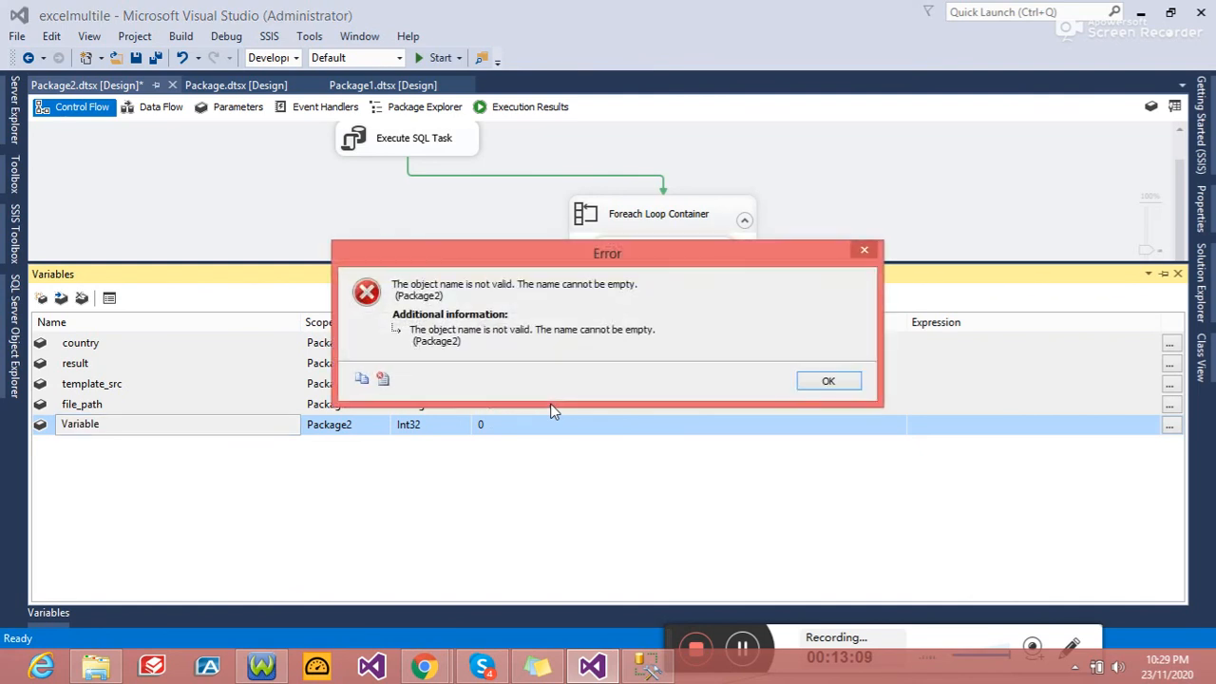
click(844, 386)
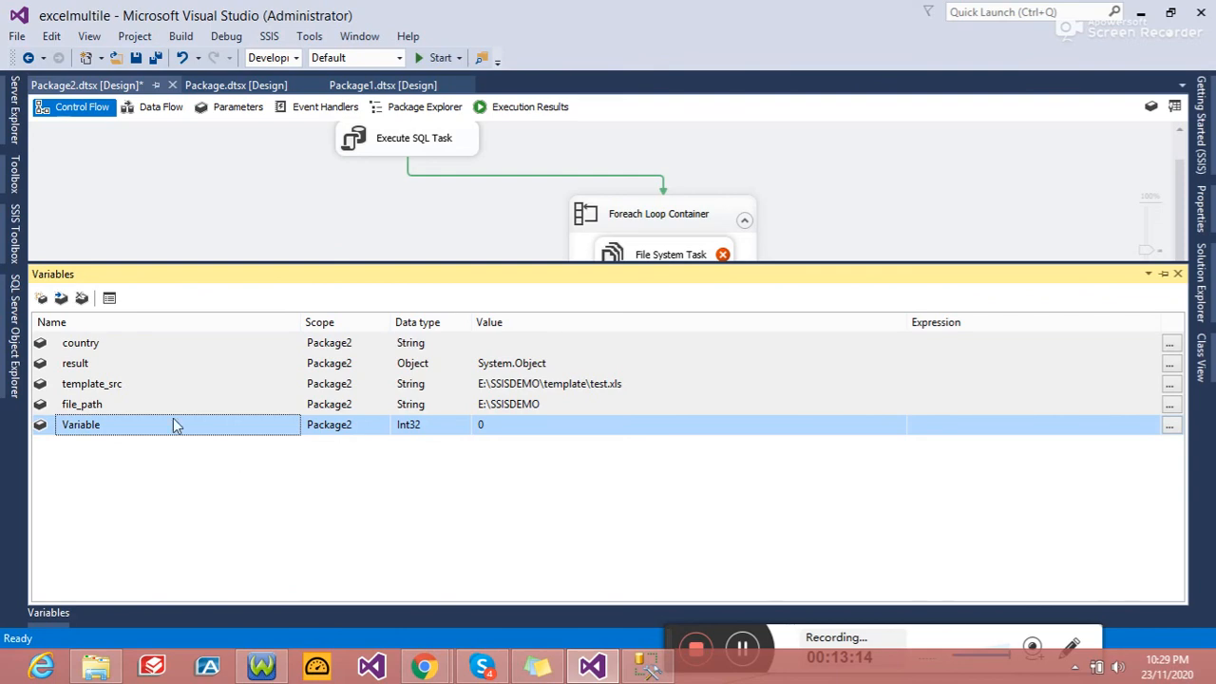
click(84, 300)
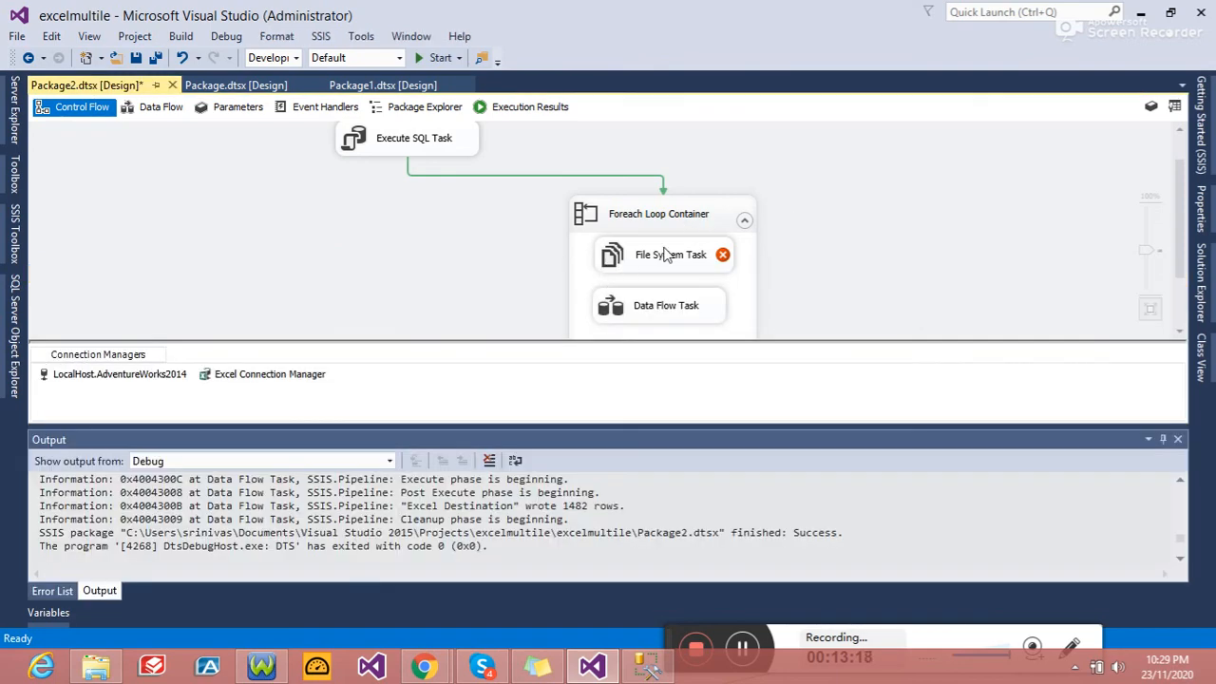
Step: In the File System Task's settings, set IsSourcePathVariable to True and SourceVariable to User::template_src
double_click(639, 262)
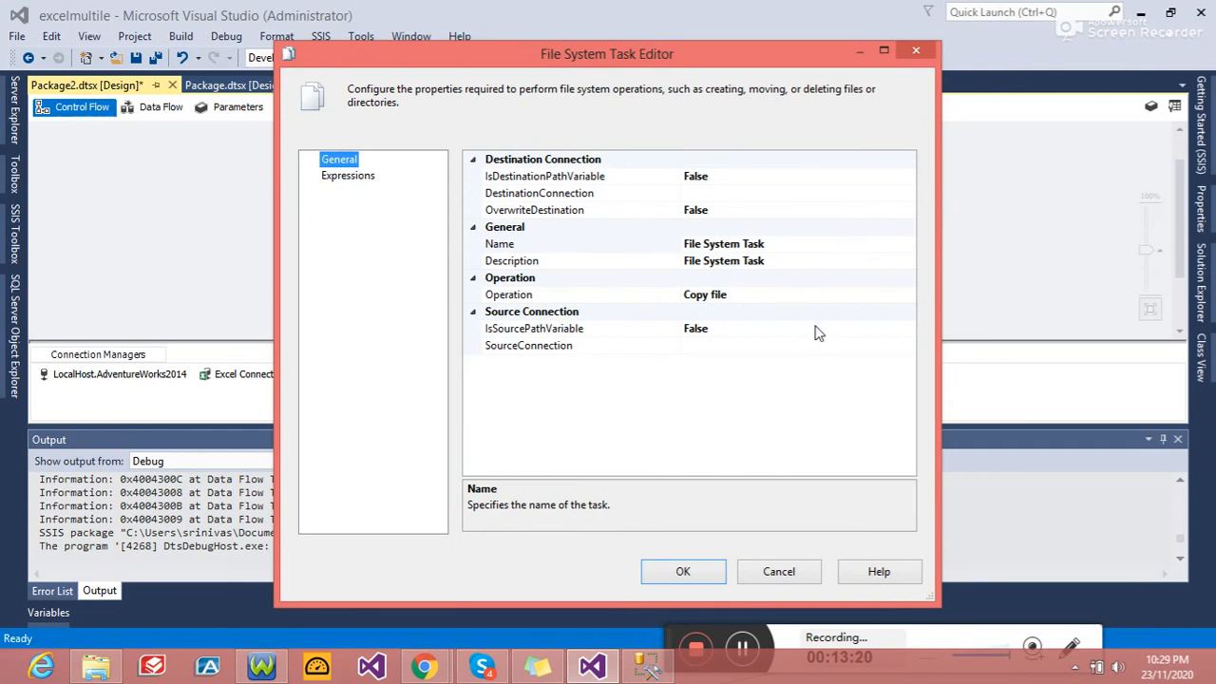
click(846, 329)
double_click(846, 328)
click(895, 350)
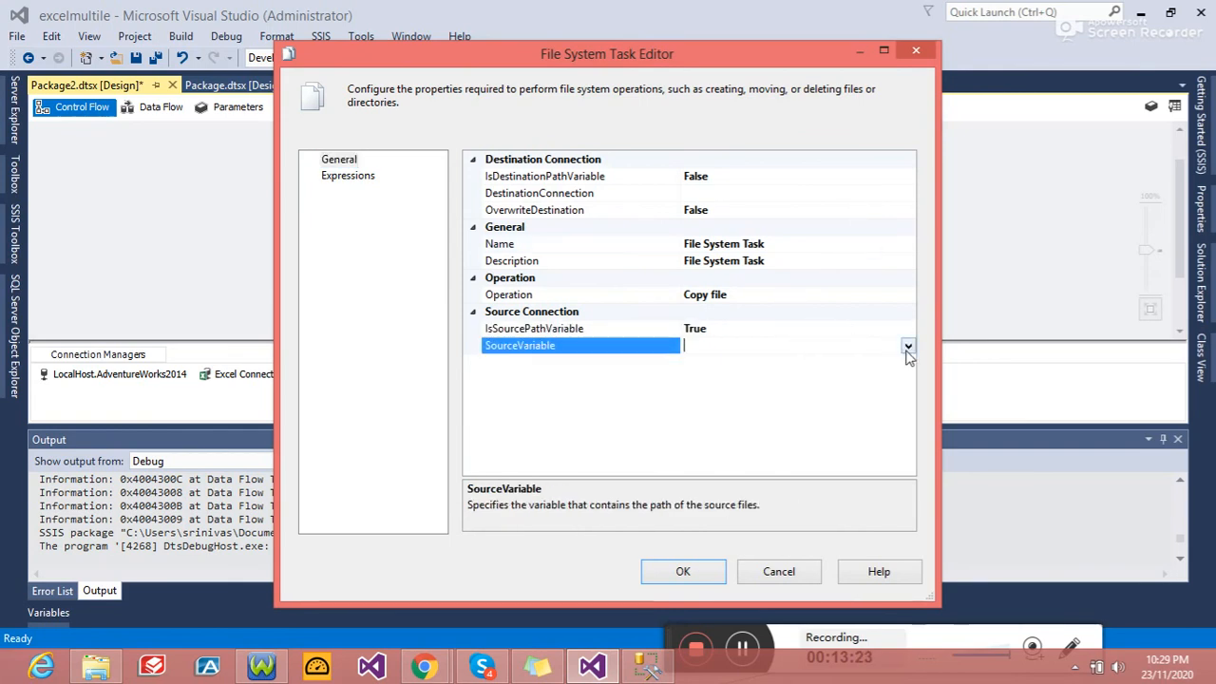
click(908, 346)
drag(908, 391, 908, 502)
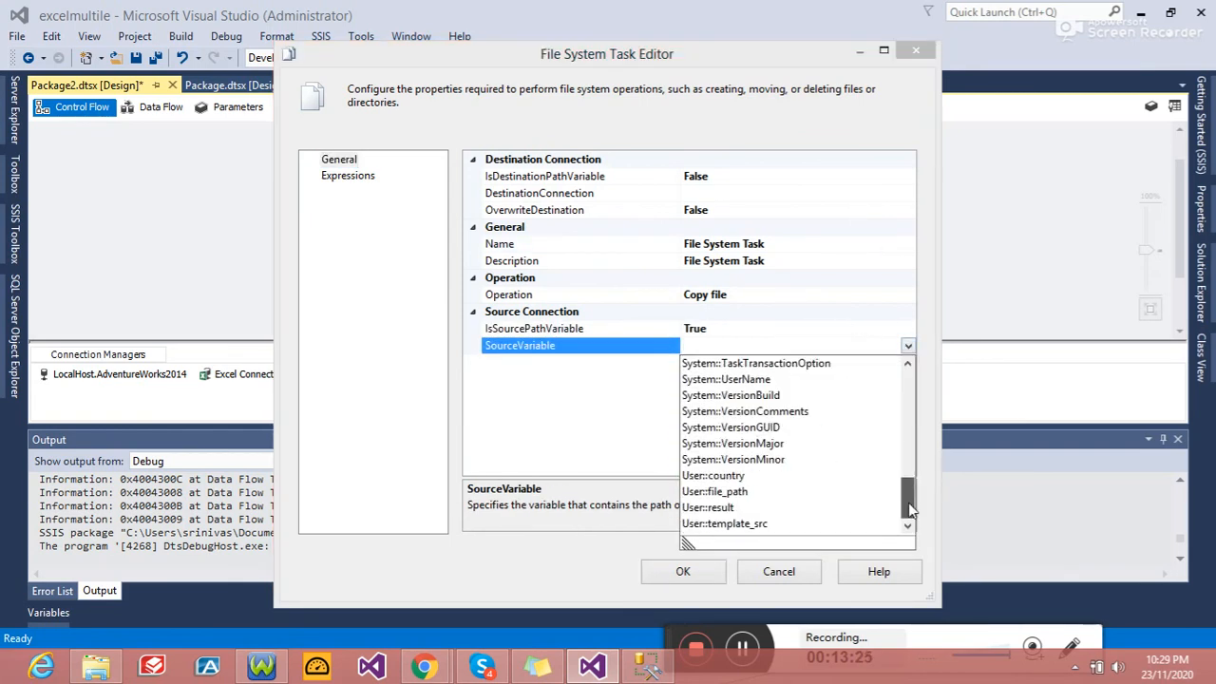
click(767, 524)
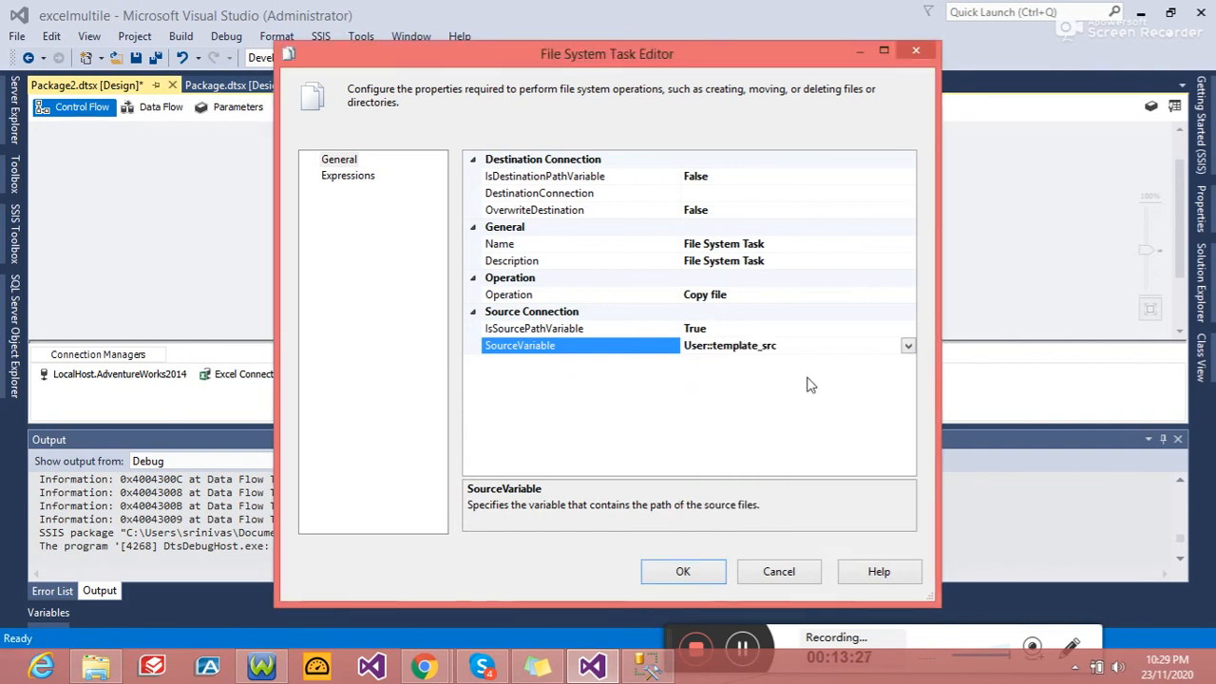
double_click(758, 300)
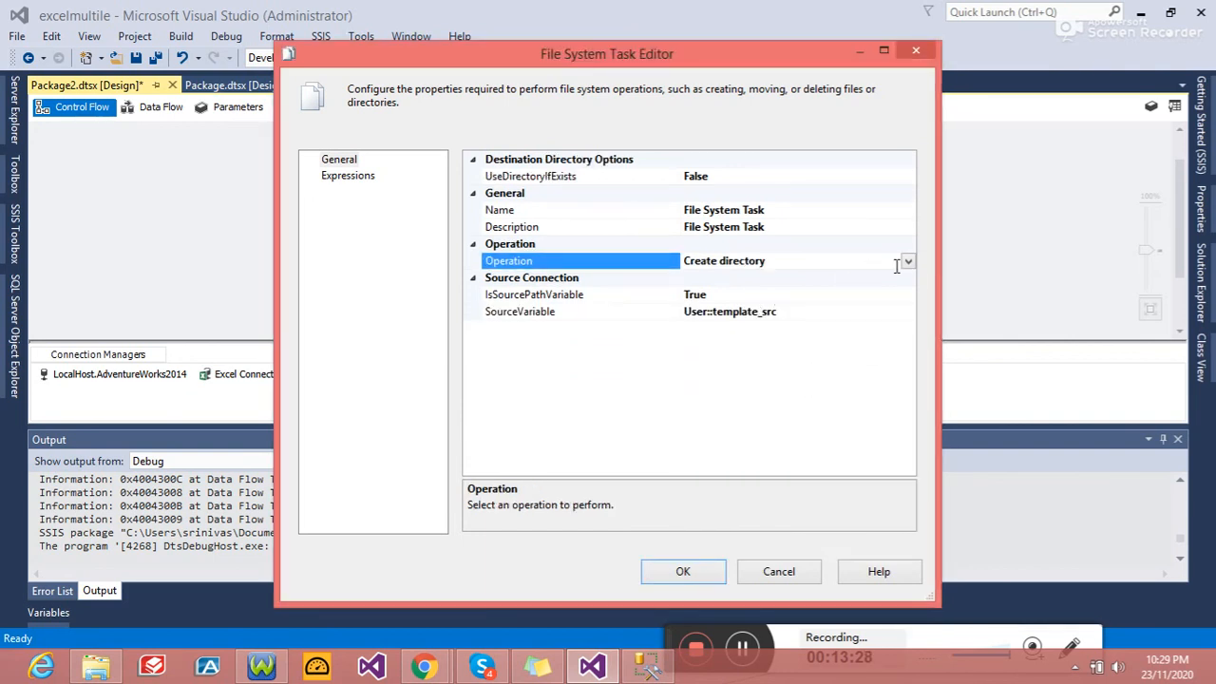
click(908, 260)
click(733, 297)
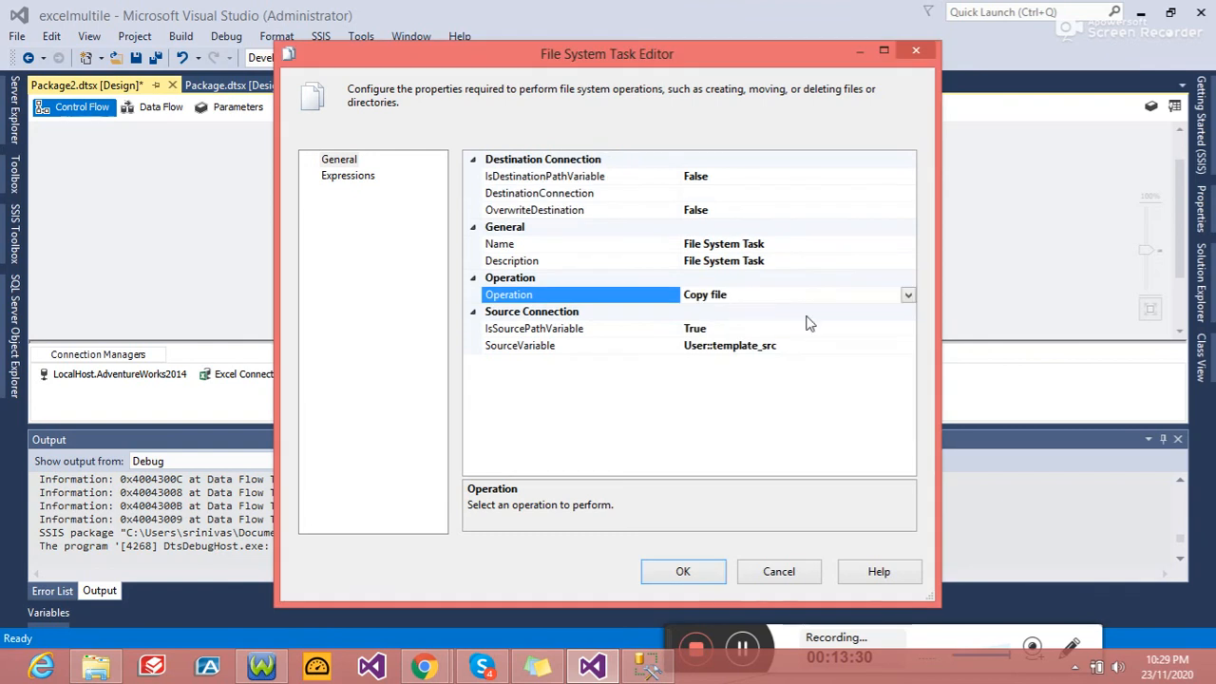
Step: Set the File System Task's IsDestinationPathVariable to True and DestinationVariable to User::file_path, keep OverwriteDestination False, and apply the settings
double_click(816, 179)
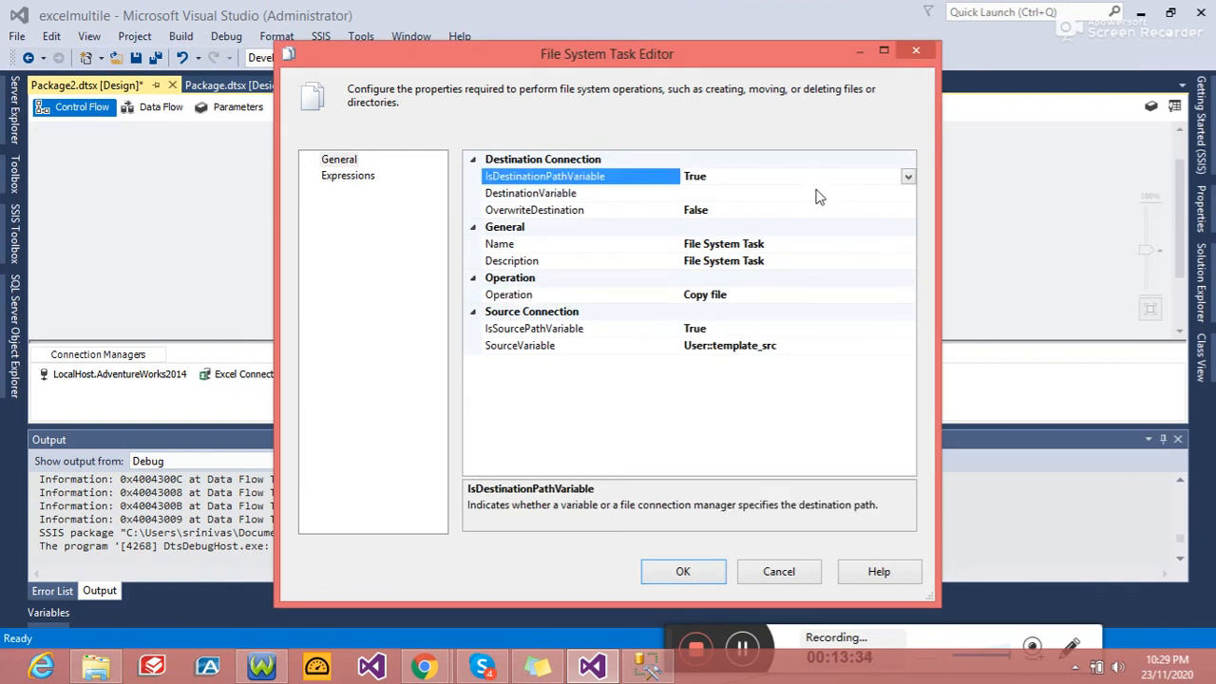
click(909, 211)
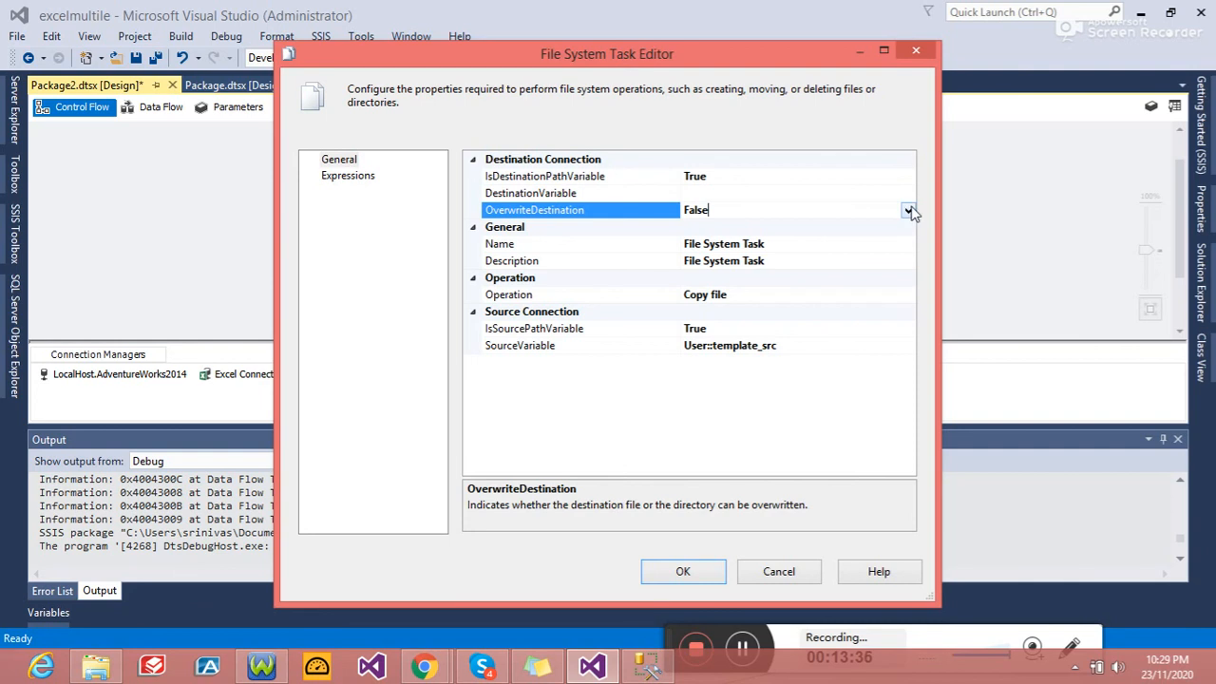
click(908, 211)
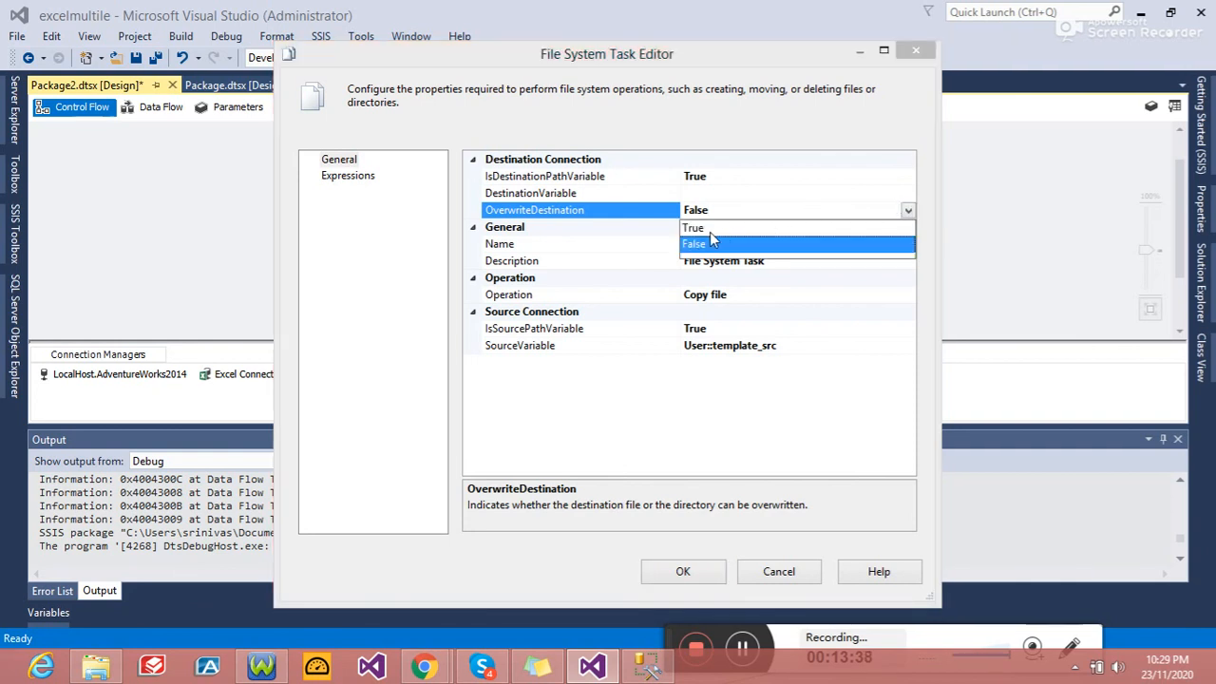
click(774, 207)
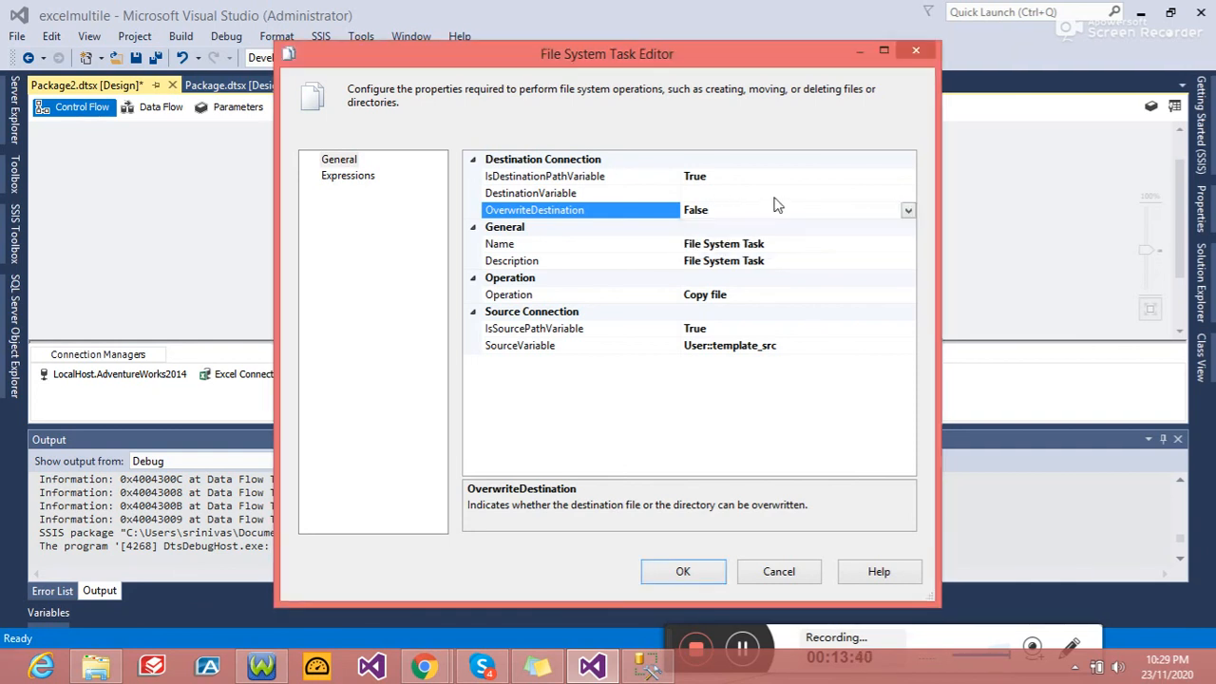
click(903, 192)
click(907, 193)
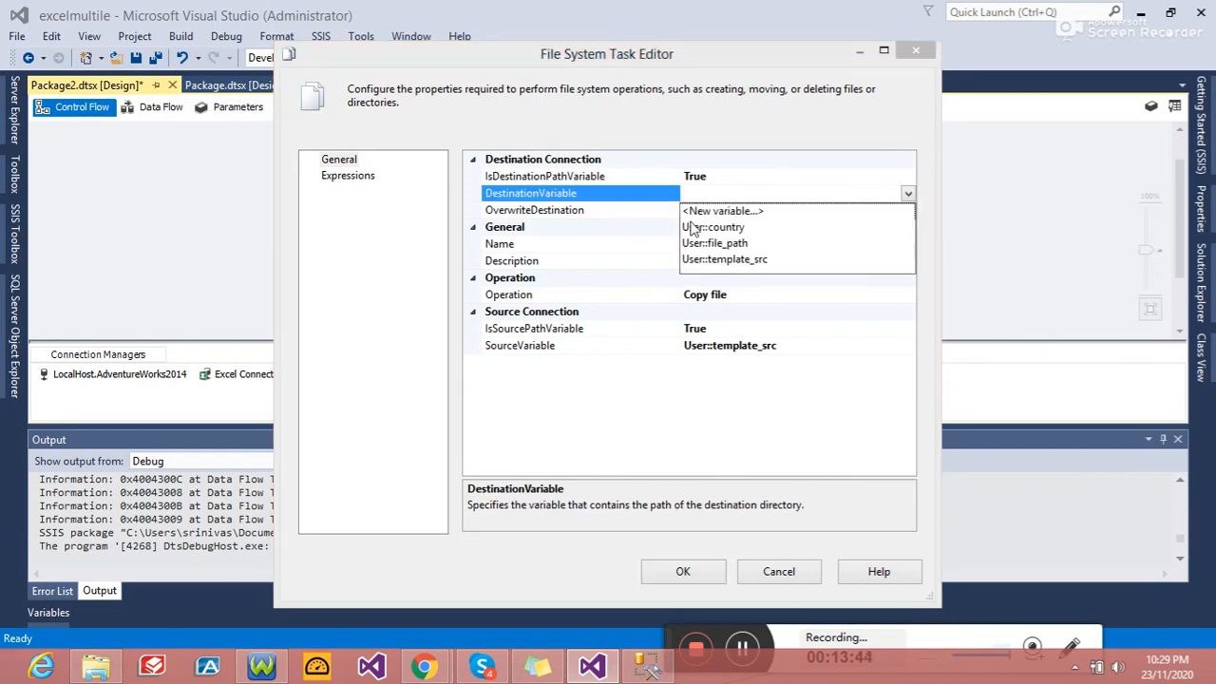
click(737, 252)
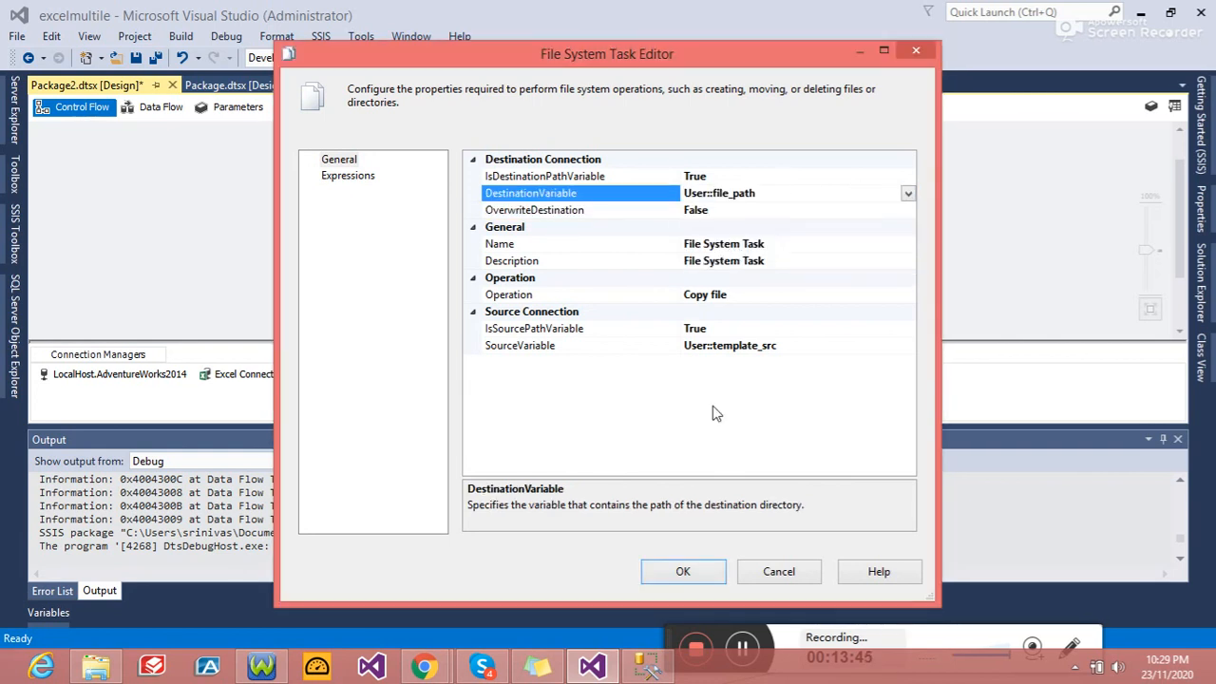
click(727, 217)
click(683, 571)
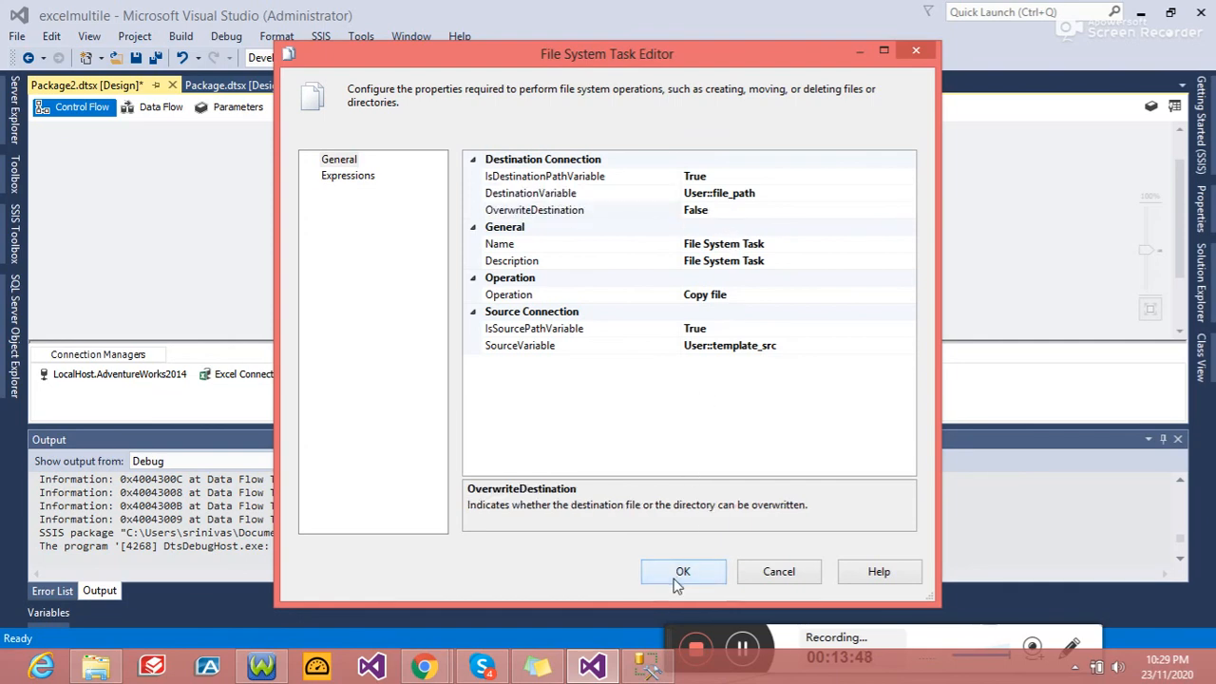
Step: Execute the File System Task on its own and check its messages in the execution progress log
right_click(676, 258)
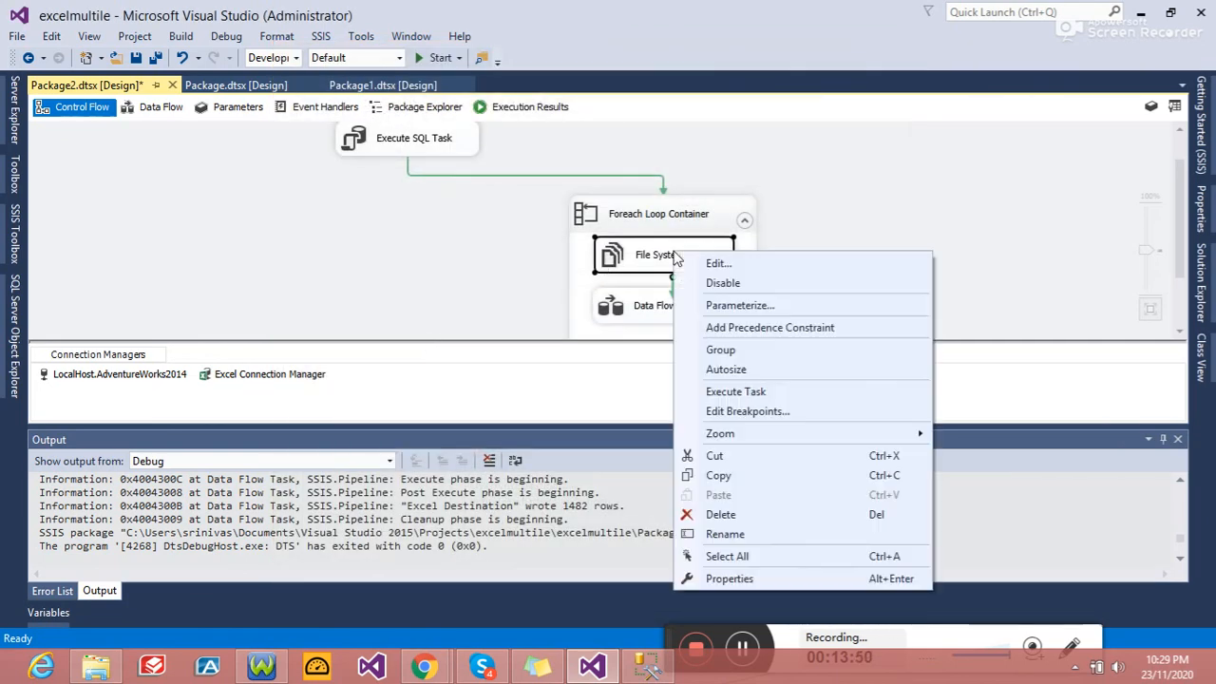
click(764, 395)
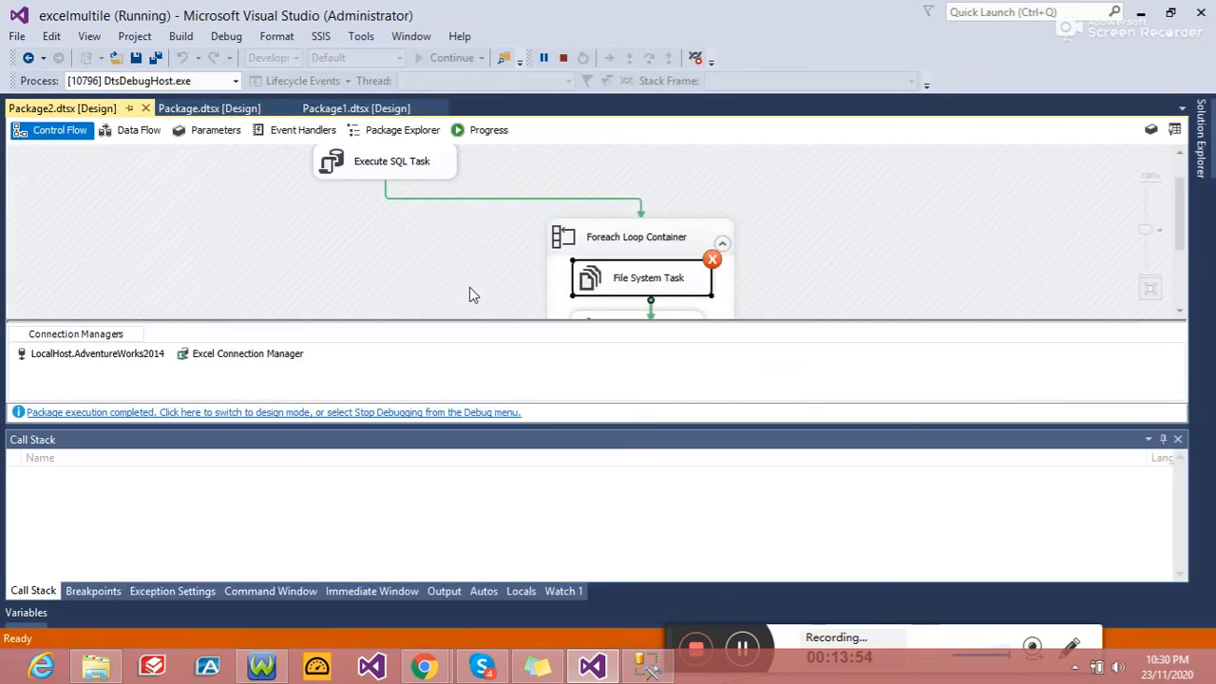
click(486, 130)
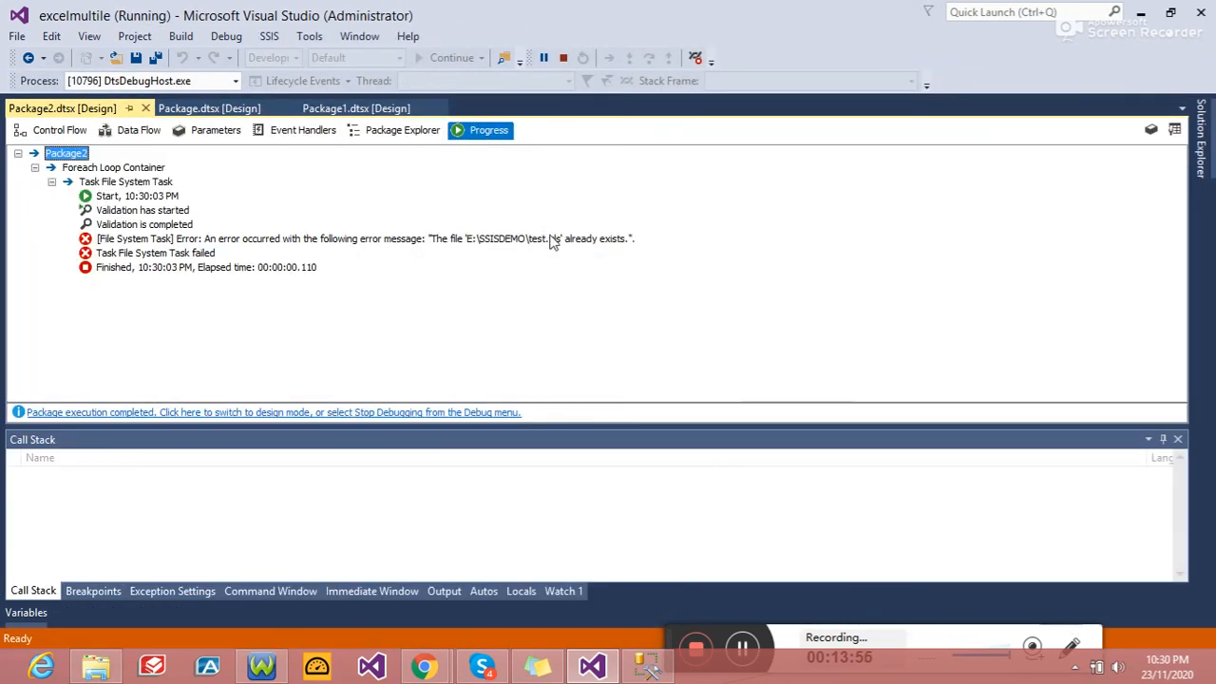
click(53, 130)
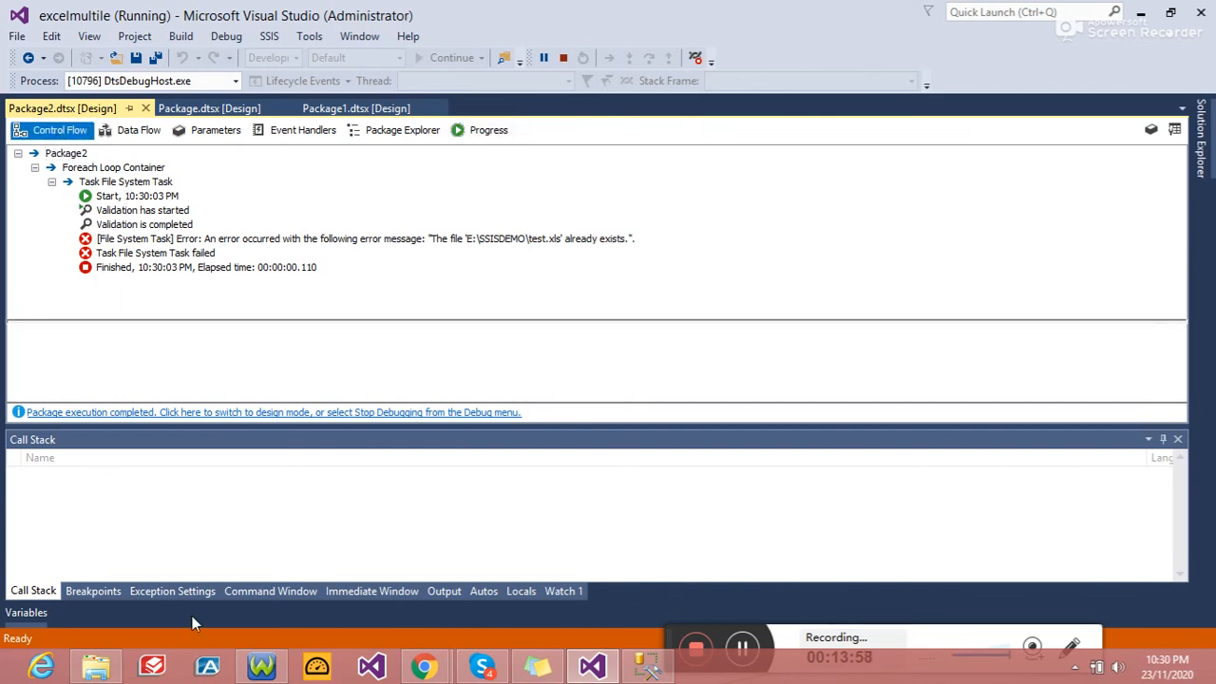
click(105, 664)
click(111, 663)
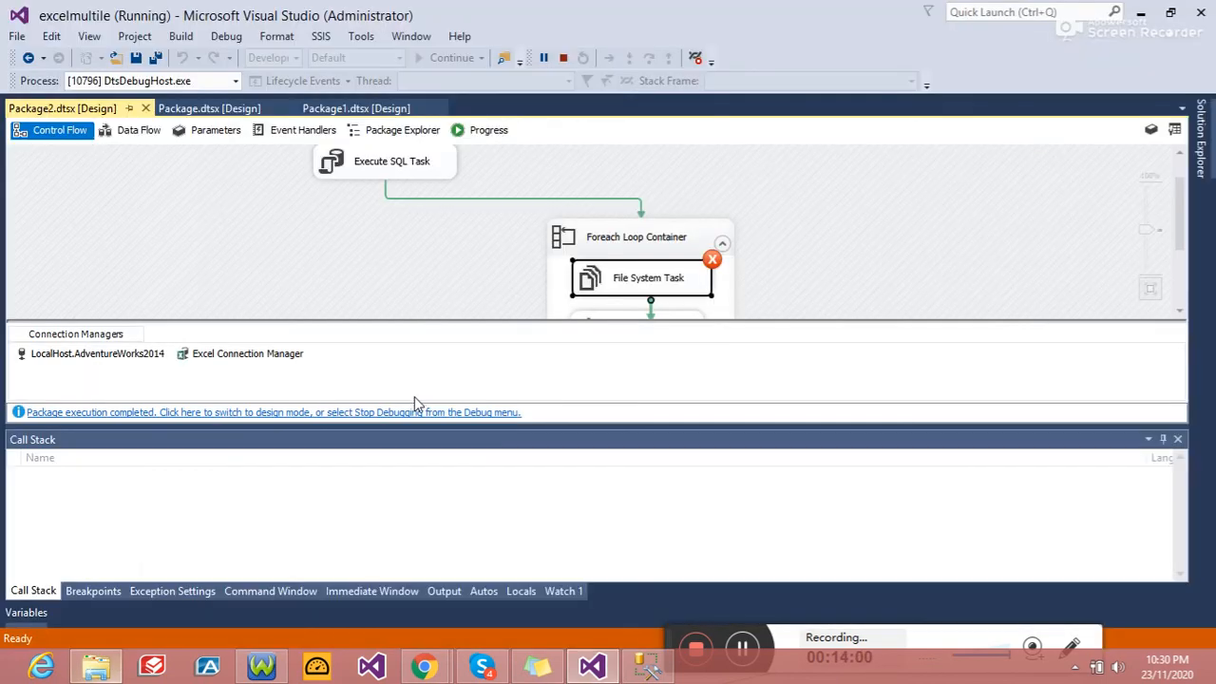
Step: Stop the debugging session, set the File System Task's OverwriteDestination to True and apply the settings
click(564, 58)
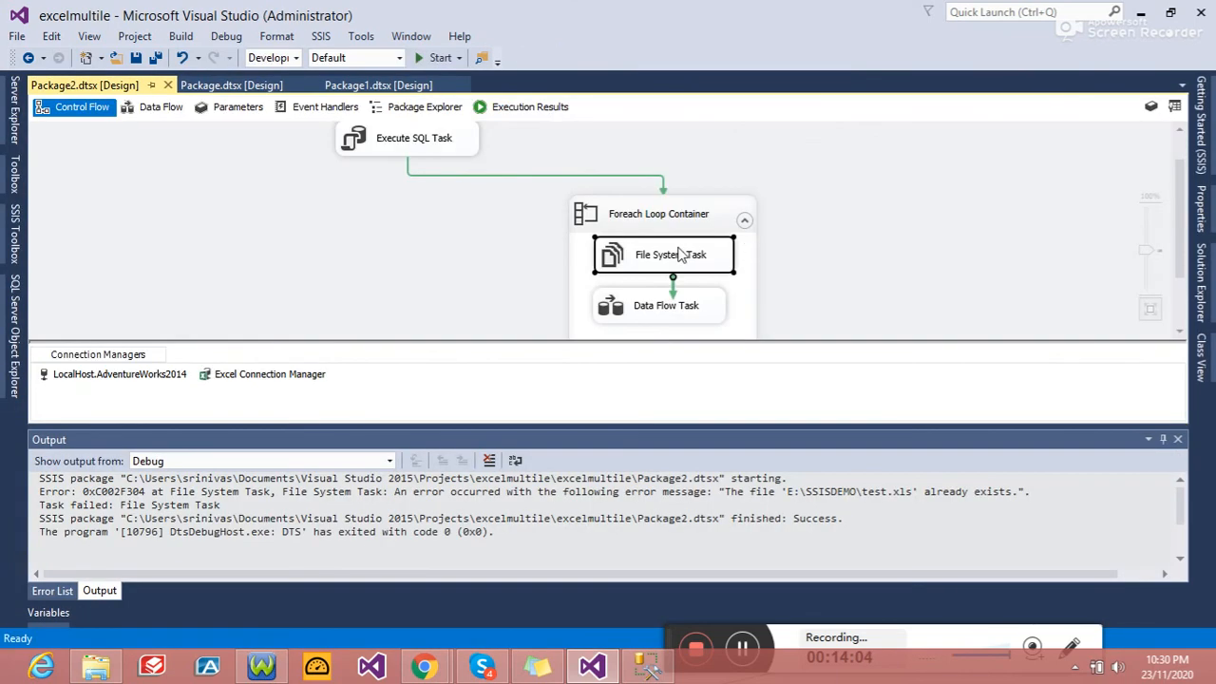
double_click(680, 251)
double_click(728, 214)
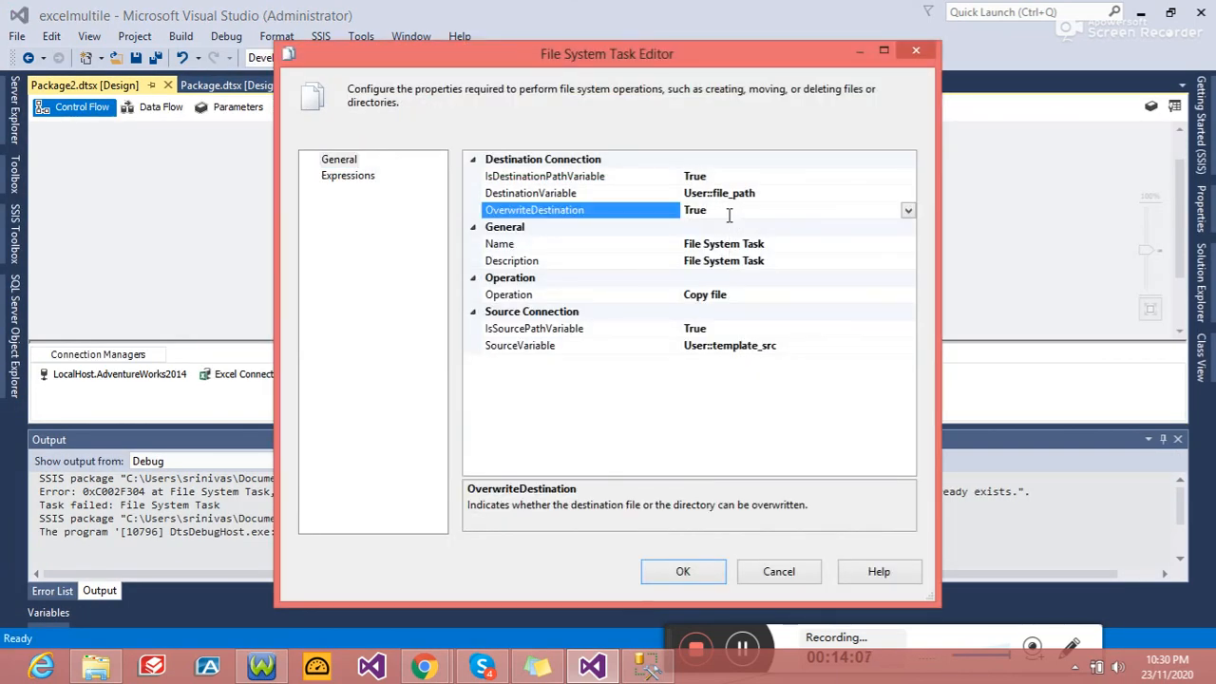
click(683, 571)
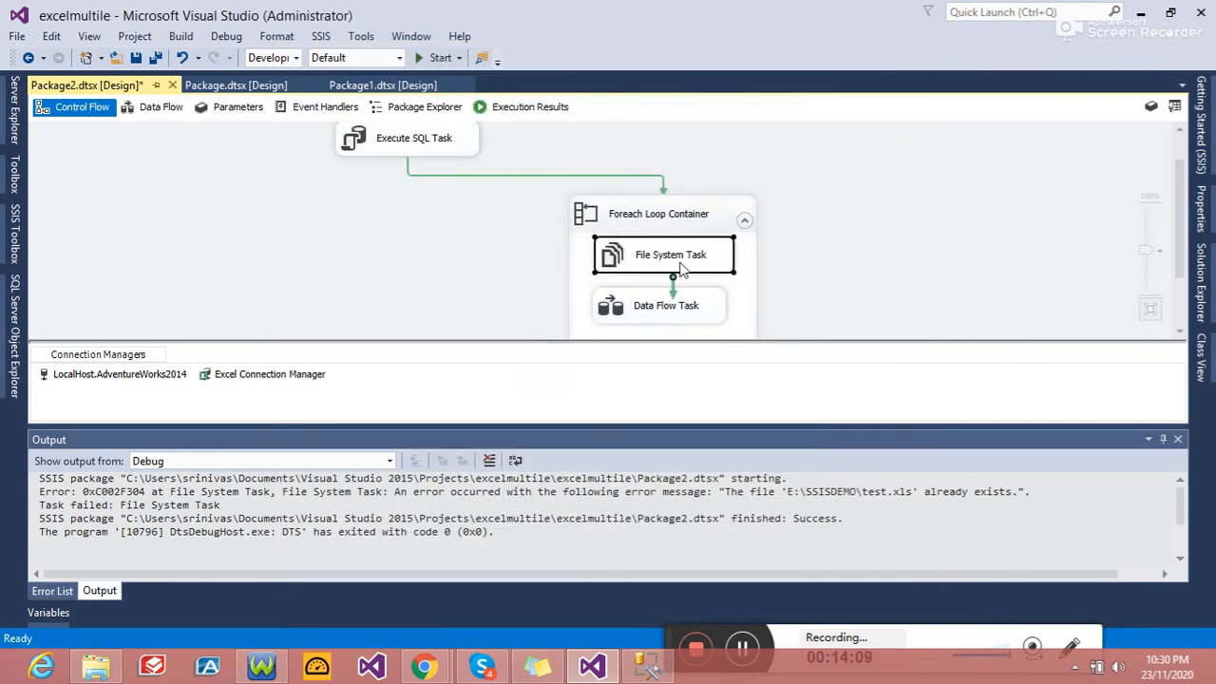
Step: Execute the File System Task on its own once more, and stop debugging when it completes
right_click(684, 269)
click(781, 405)
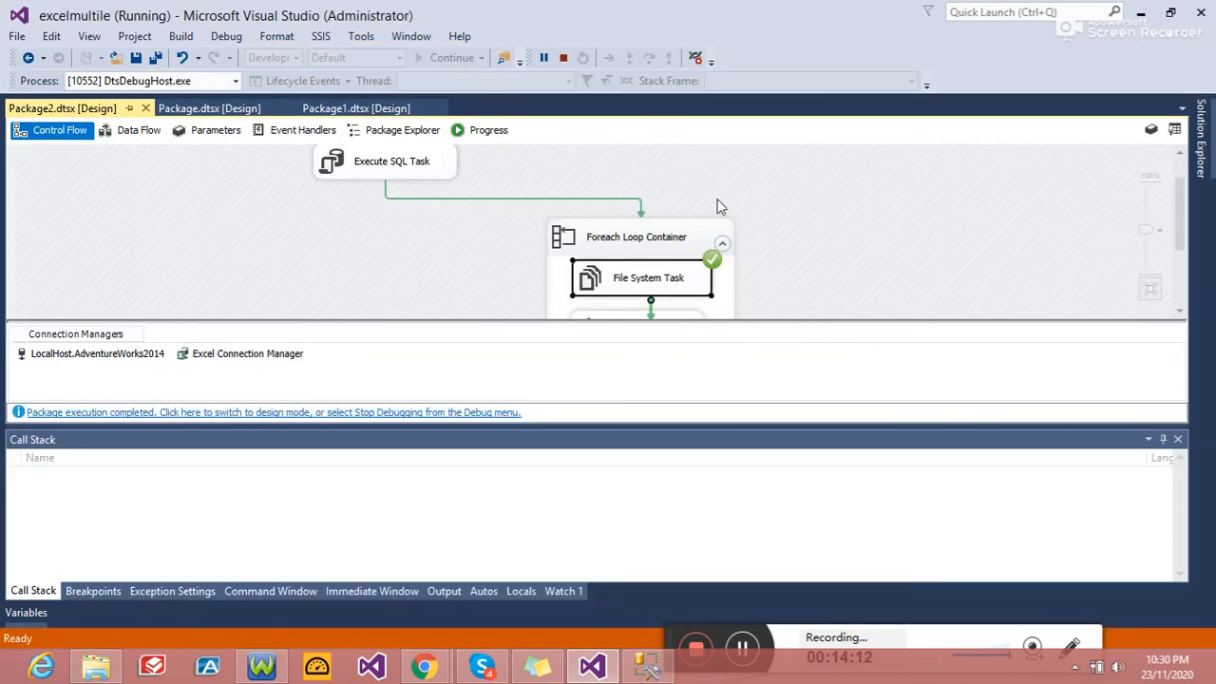
click(562, 57)
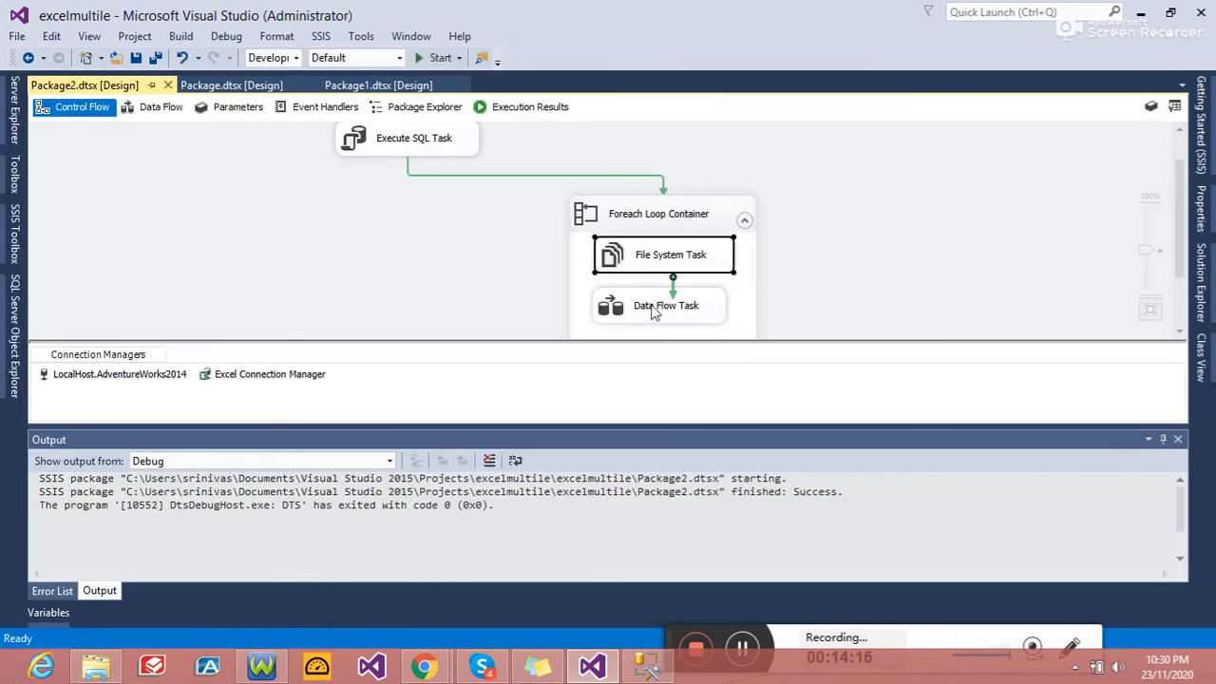
Step: Rearrange the File System Task and Data Flow Task one above the other inside the Foreach Loop Container
drag(653, 315, 656, 328)
drag(656, 255, 649, 264)
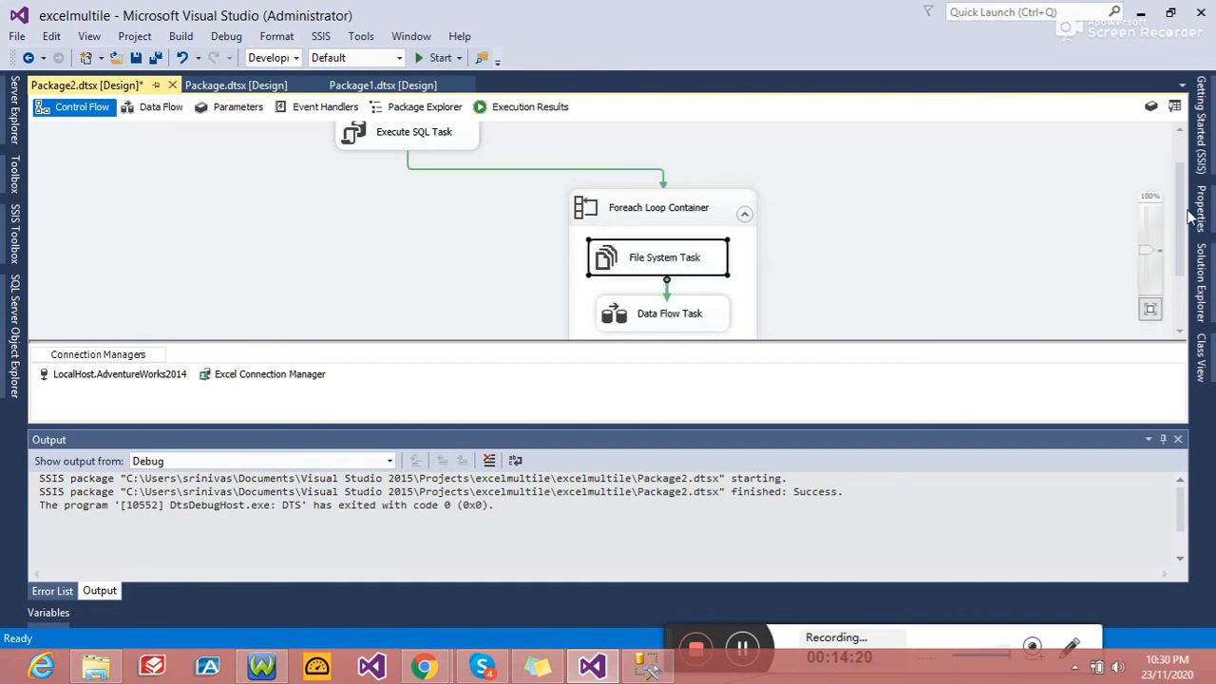
scroll(1163, 247, down, 1)
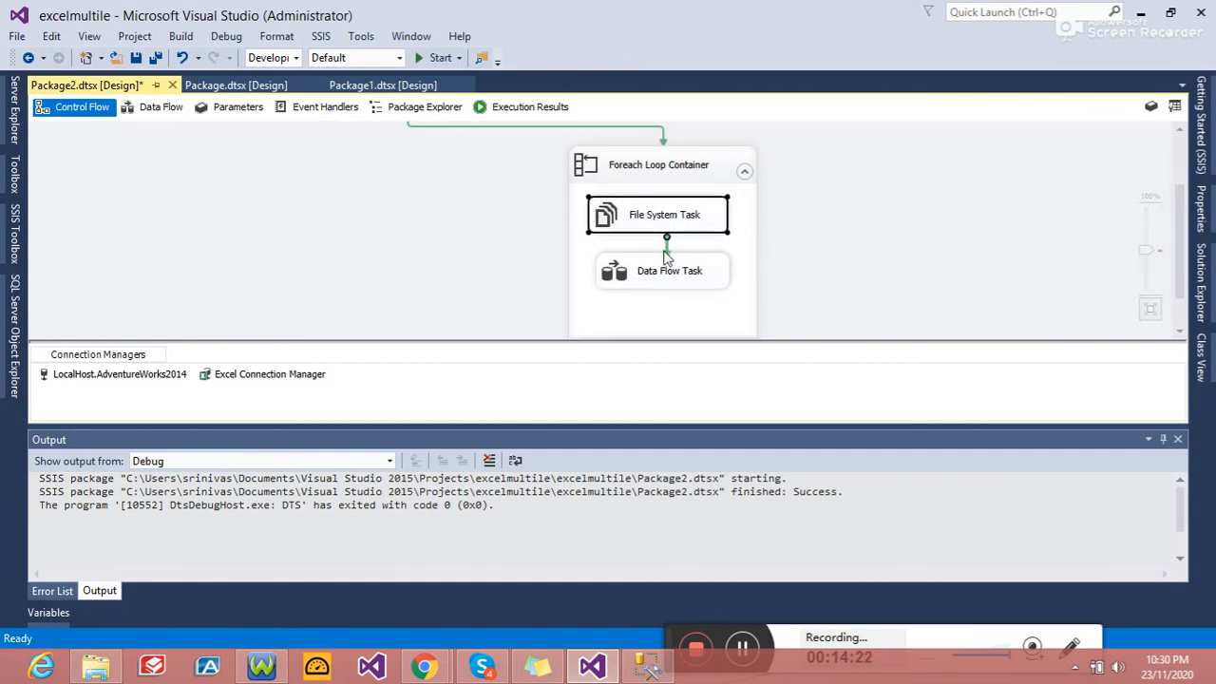
click(630, 280)
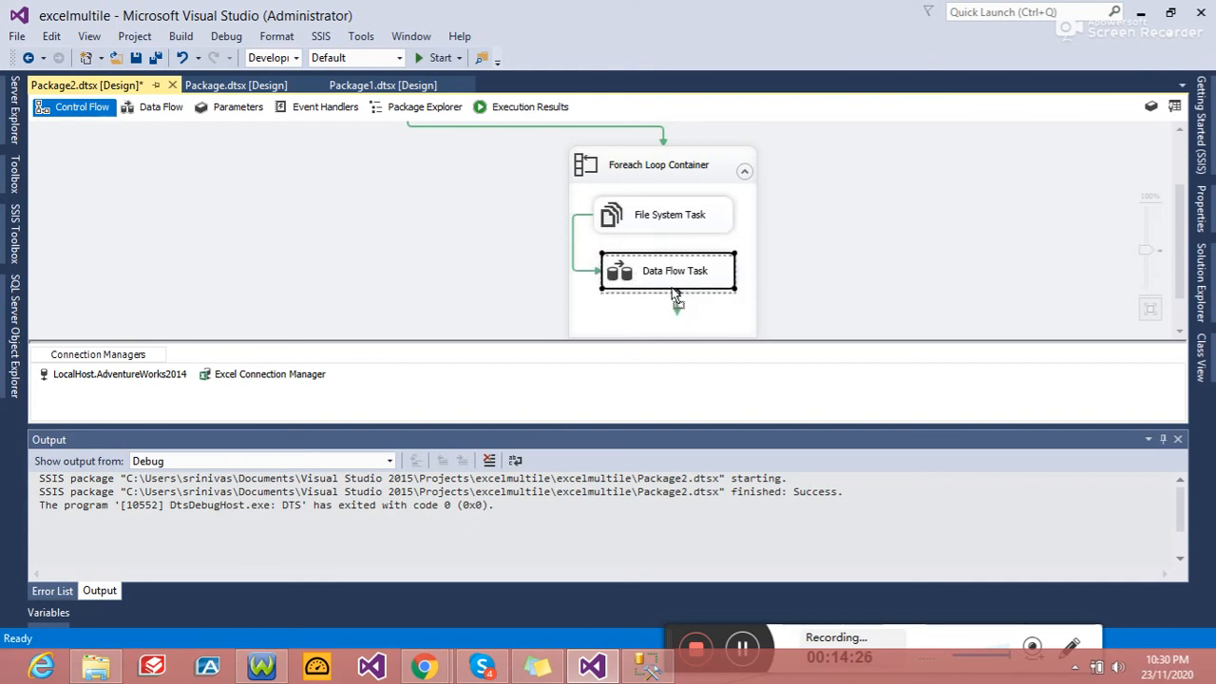
drag(1180, 244, 1180, 259)
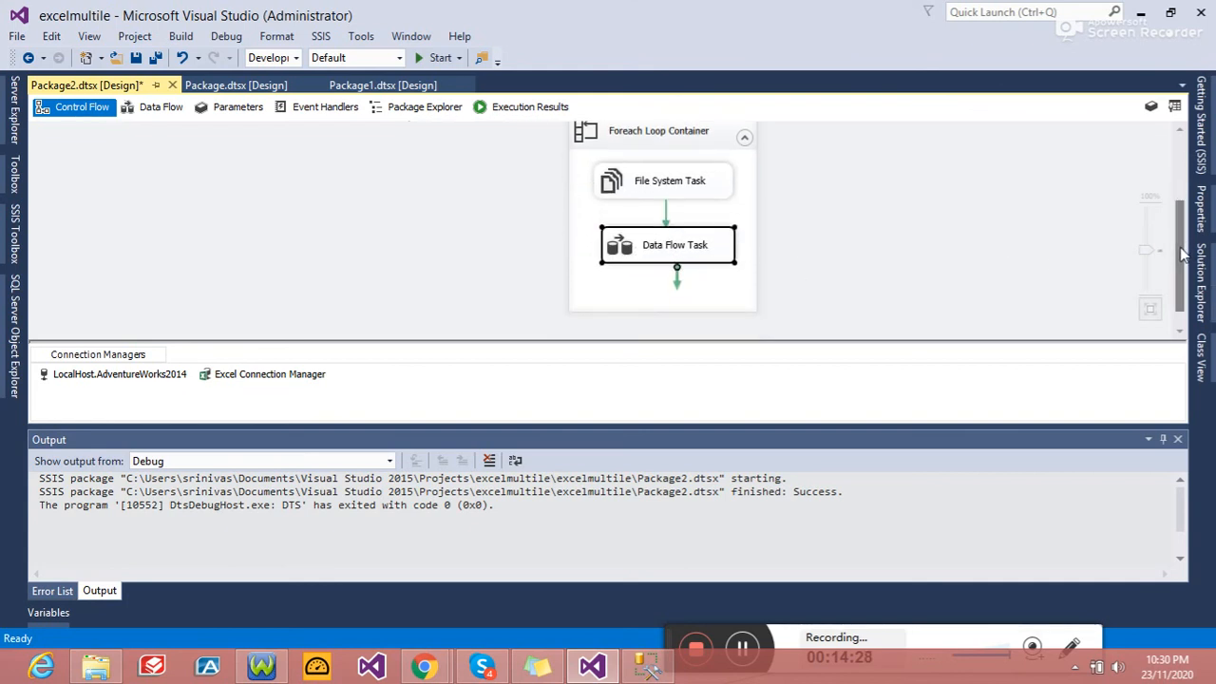
Step: Check the SSISDEMO folder in File Explorer, then in Visual Studio add a second File System Task connected after the Data Flow Task in the loop
click(95, 666)
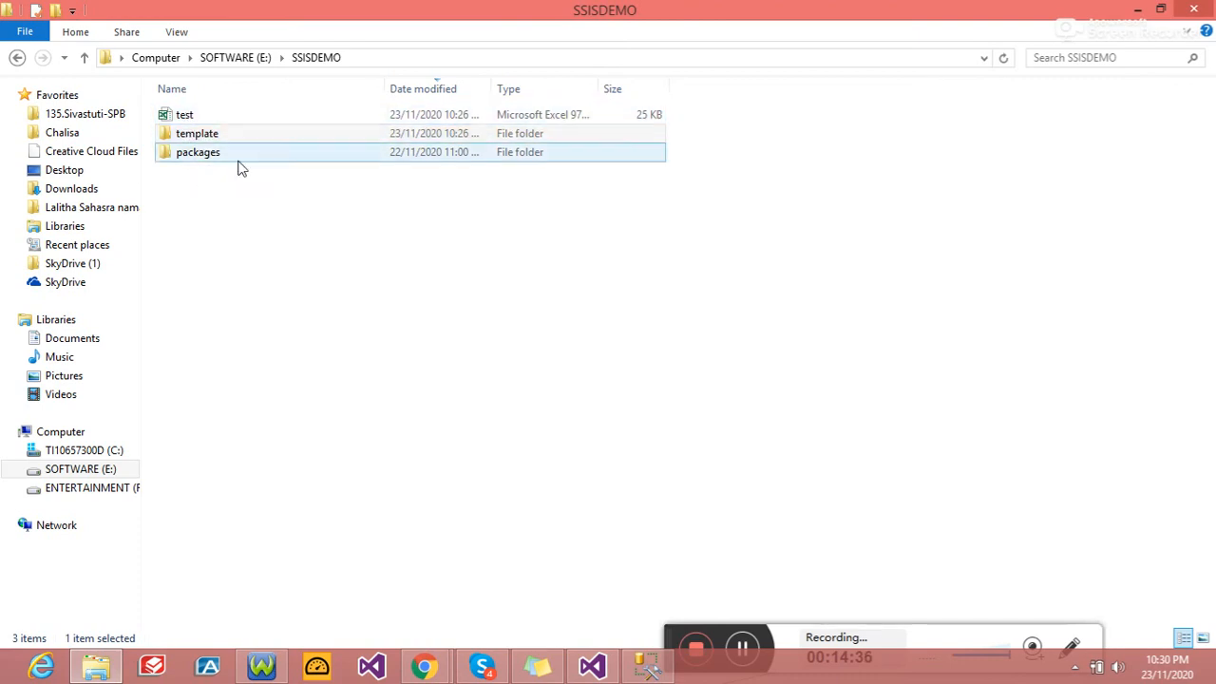
click(599, 665)
click(14, 233)
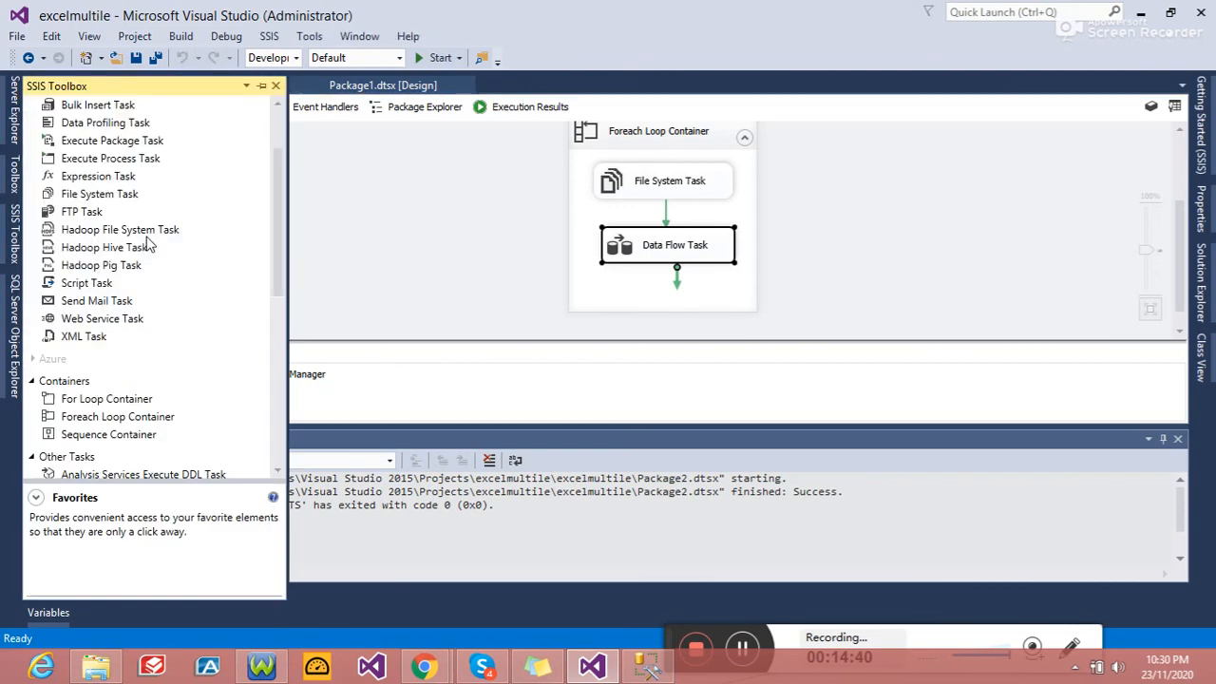
drag(95, 194, 658, 285)
click(670, 211)
drag(671, 227, 665, 268)
Step: Rename the first File System Task in the loop to "copy the file"
click(661, 153)
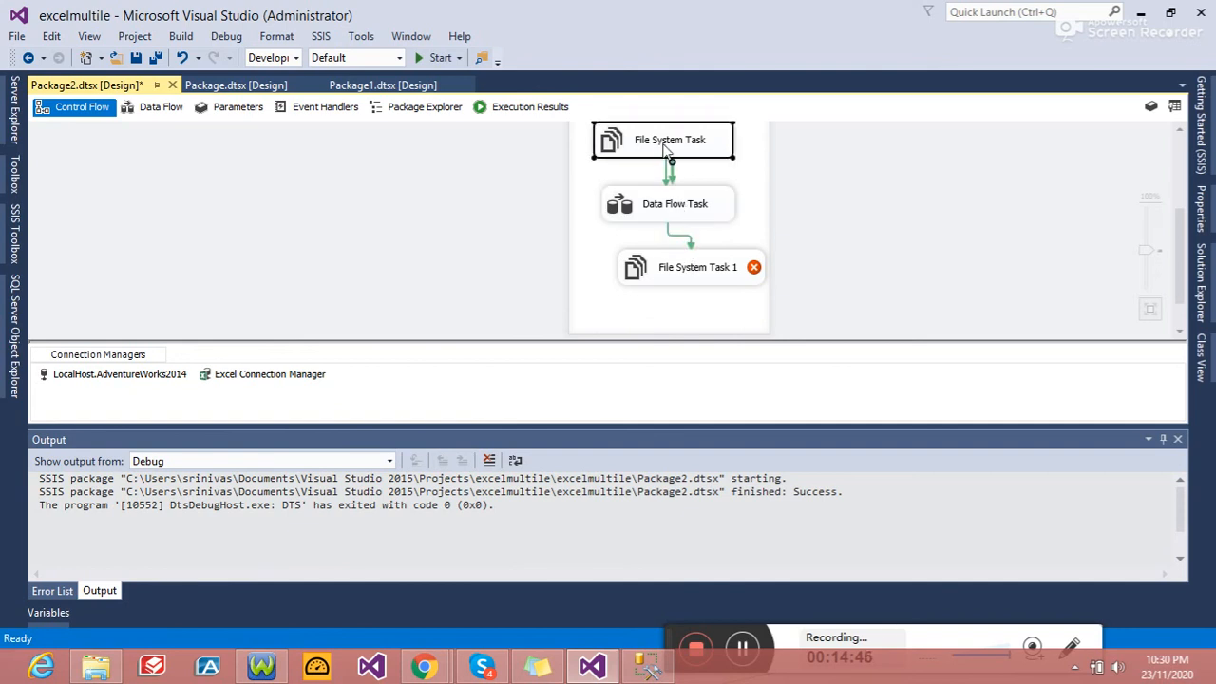
click(664, 149)
text(d)
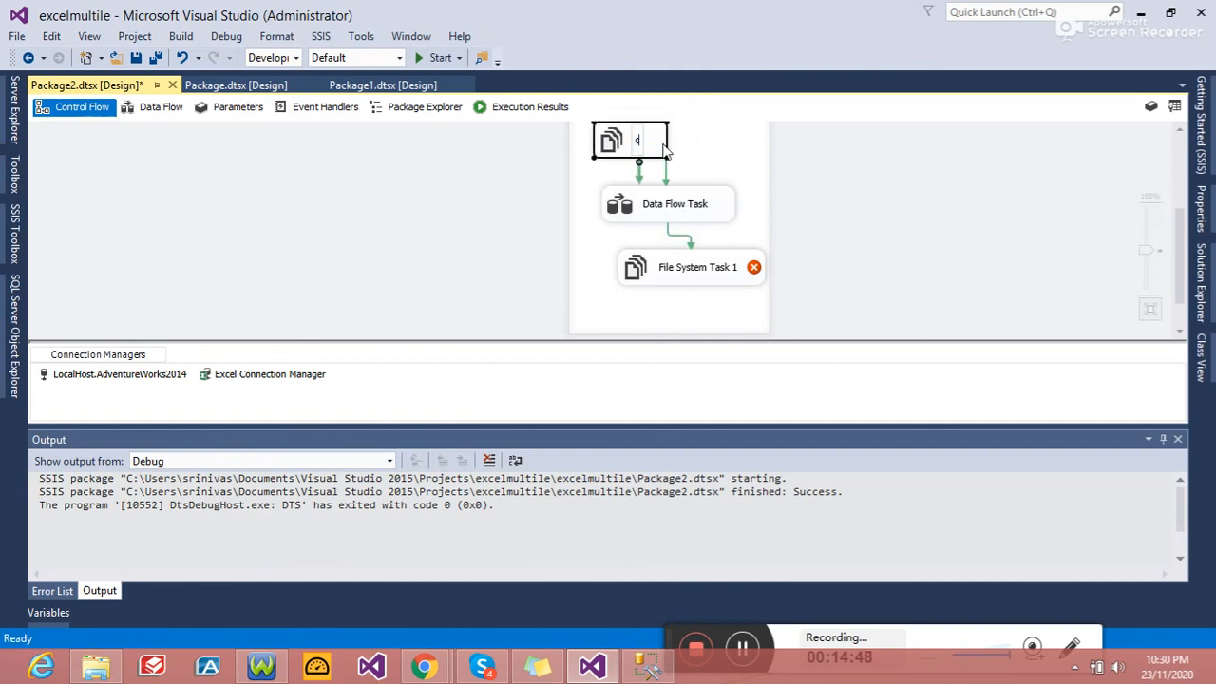
text(o)
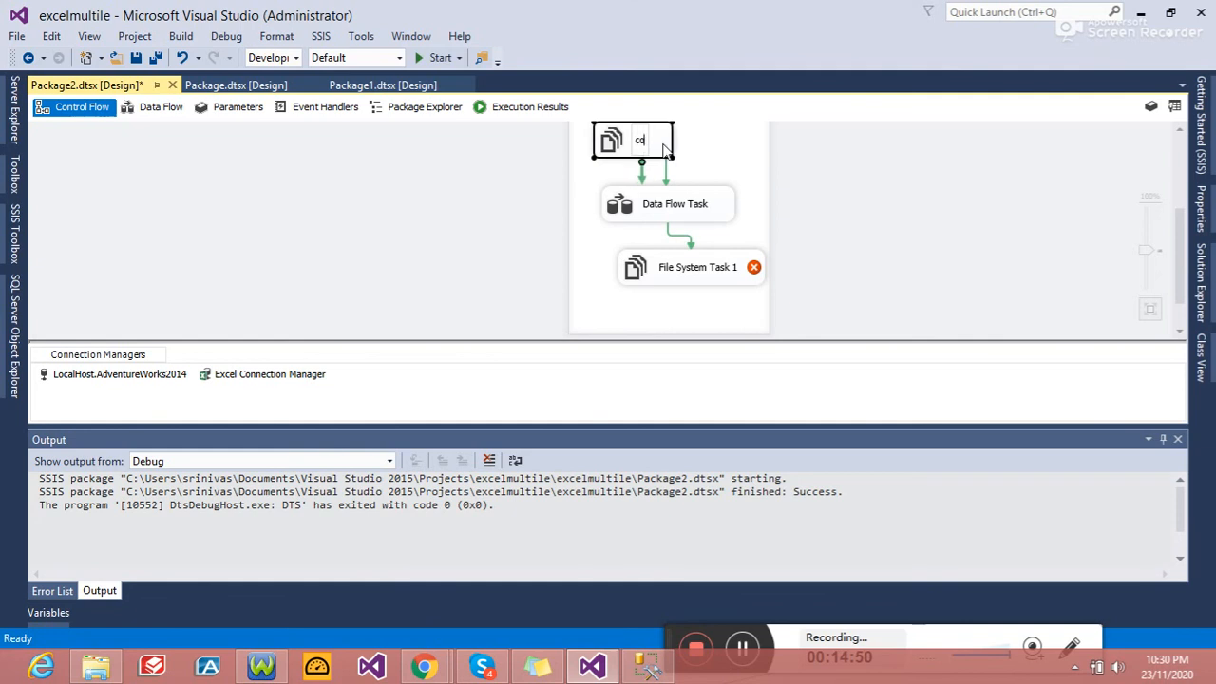
text(py the fie)
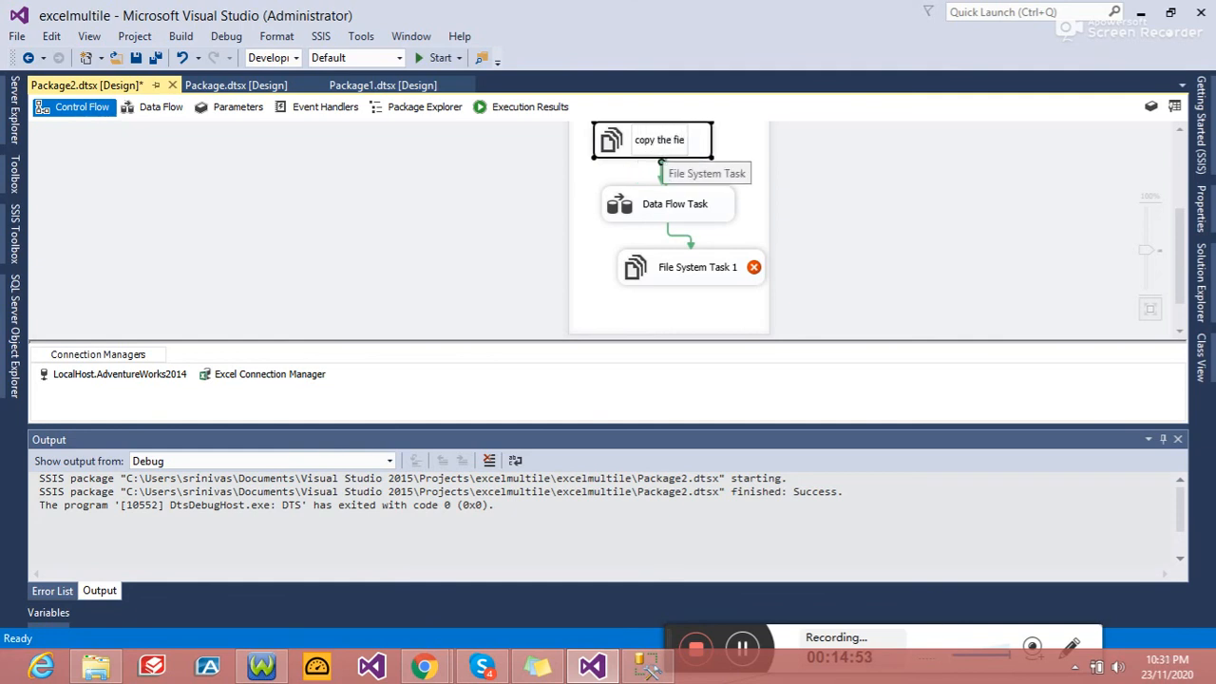
key(BackSpace)
text(le)
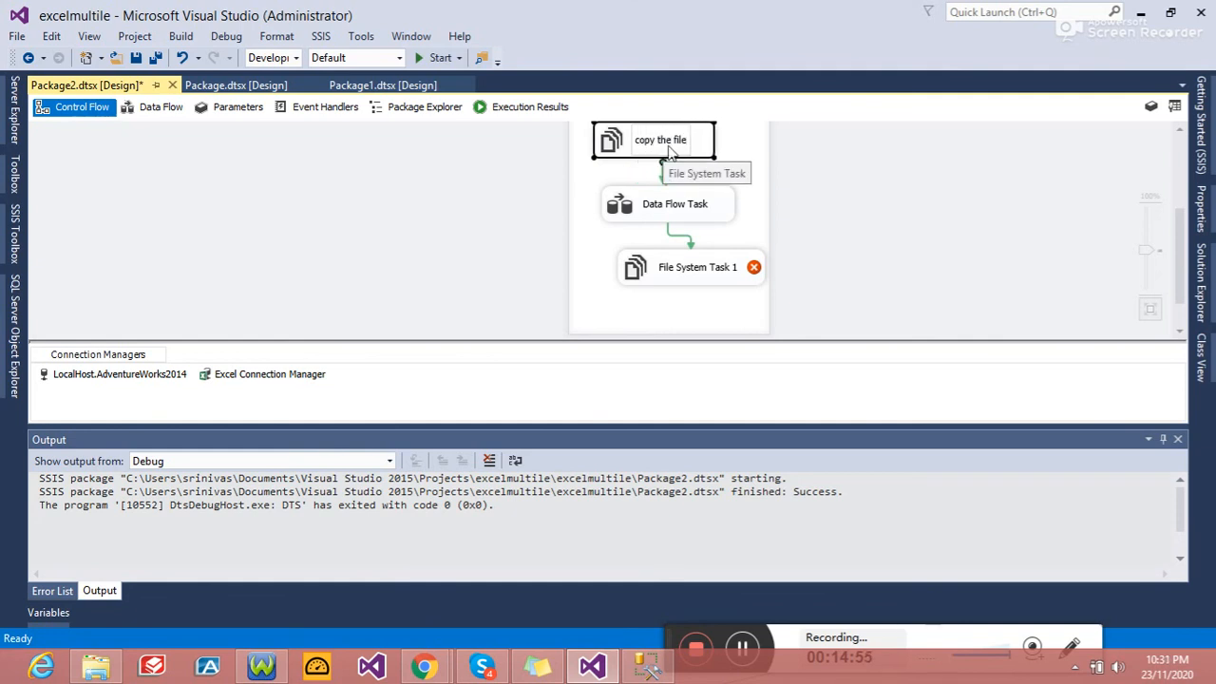
Step: Rename the second File System Task to "rename" and view its task settings without changing them
click(722, 269)
click(682, 267)
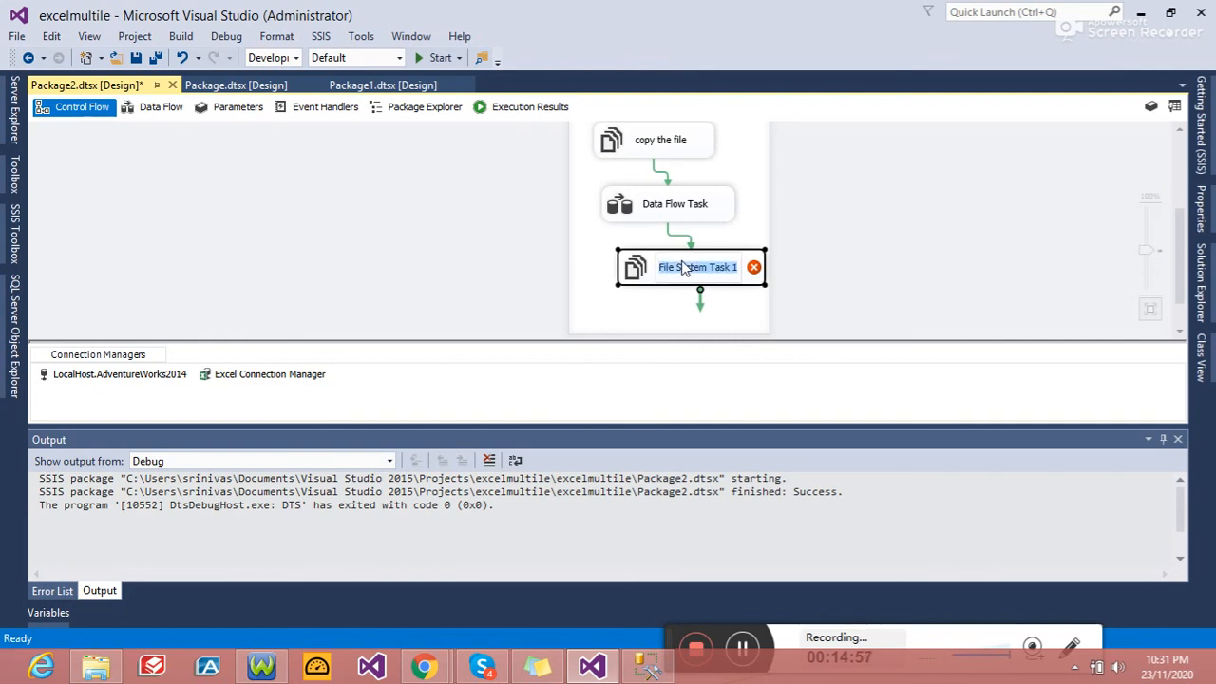
text(change)
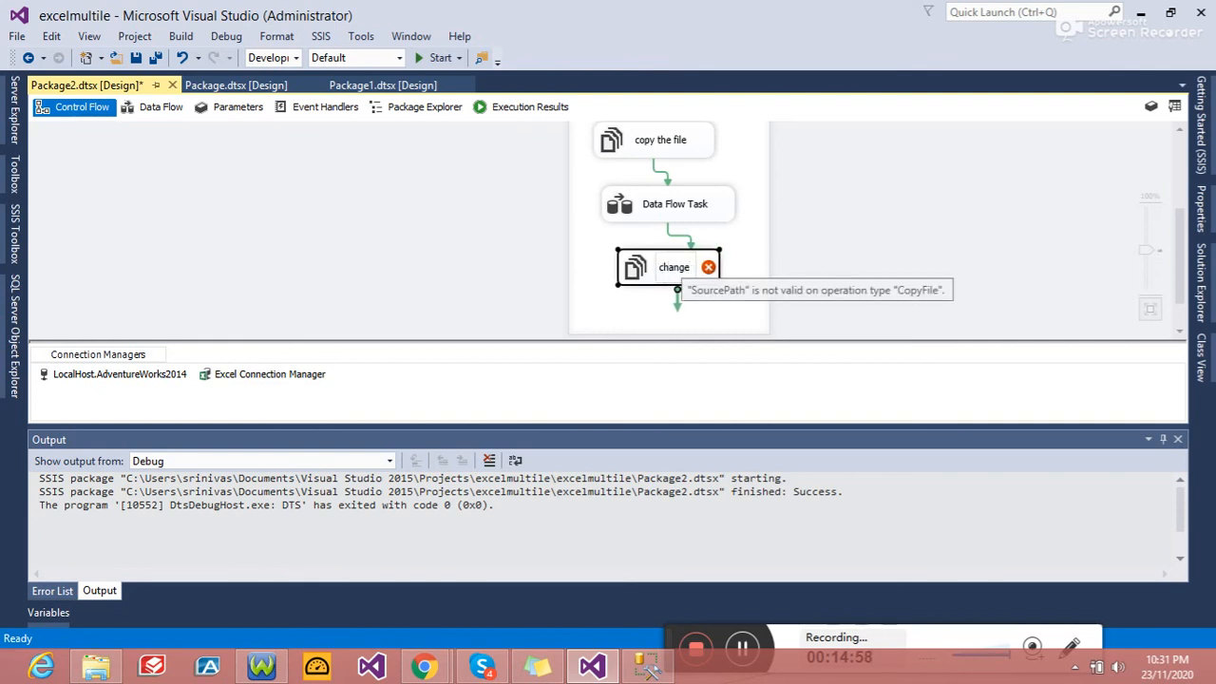
key(BackSpace)
key(BackSpace)
key(BackSpace)
key(BackSpace)
text(rename)
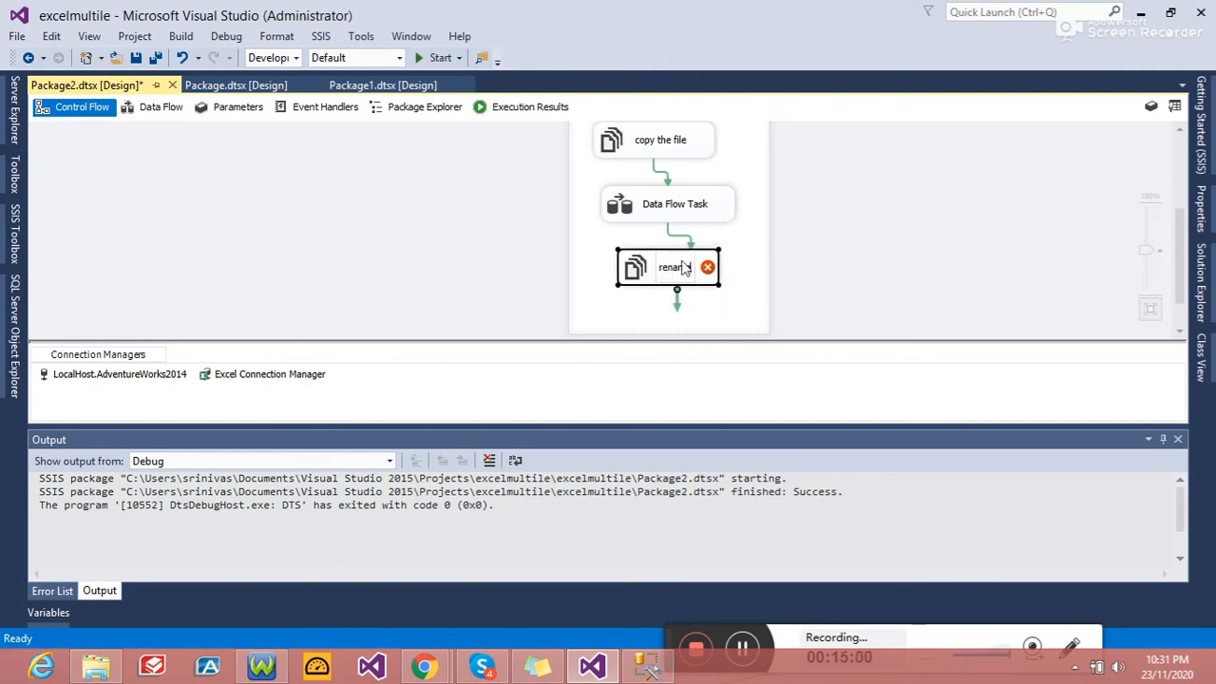
double_click(682, 267)
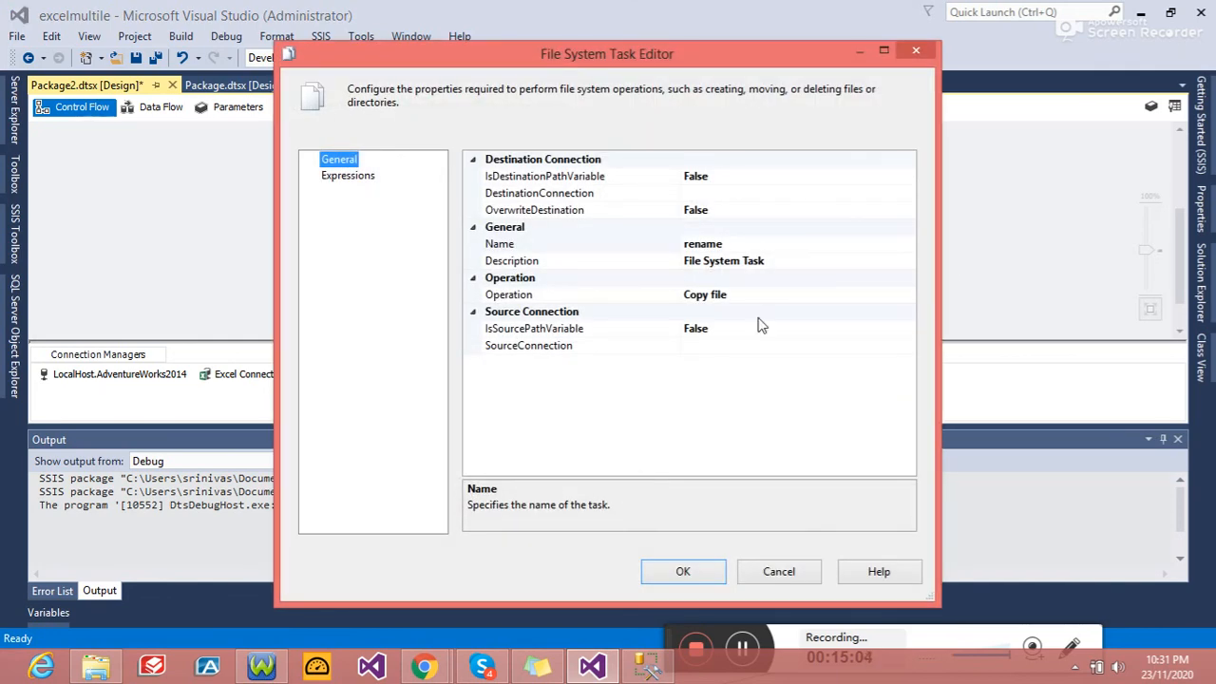
click(777, 571)
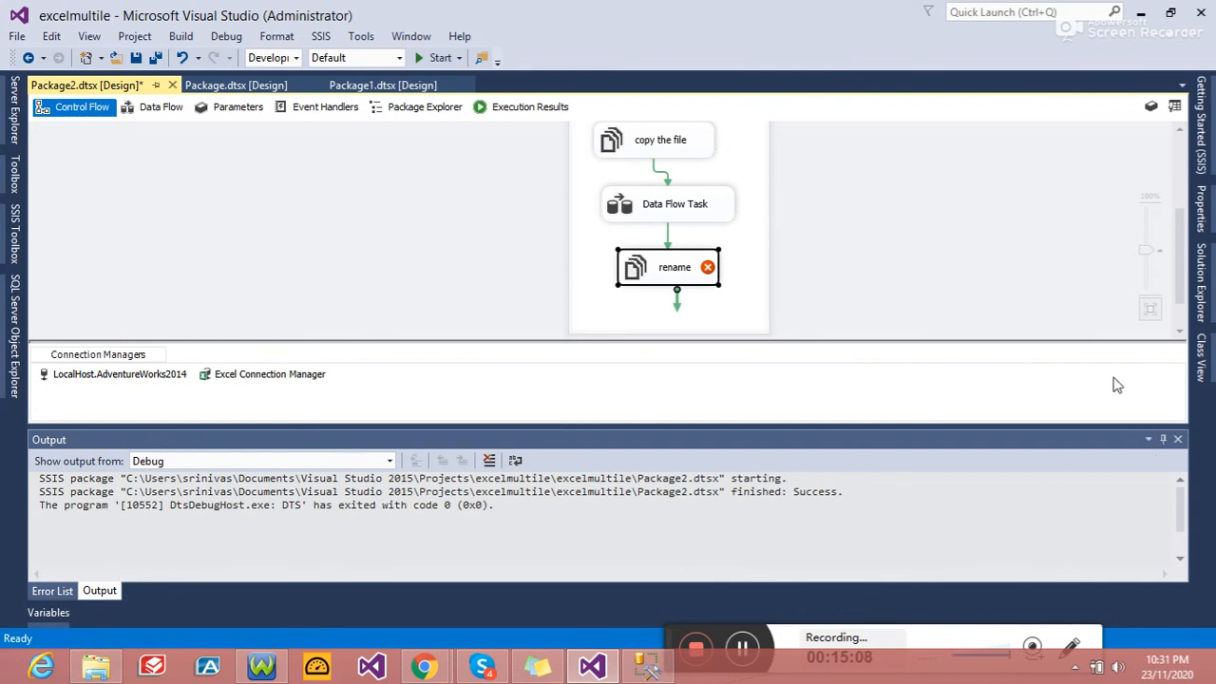
Step: Add a new variable to Package2 and copy the value of the file_path variable
click(1175, 106)
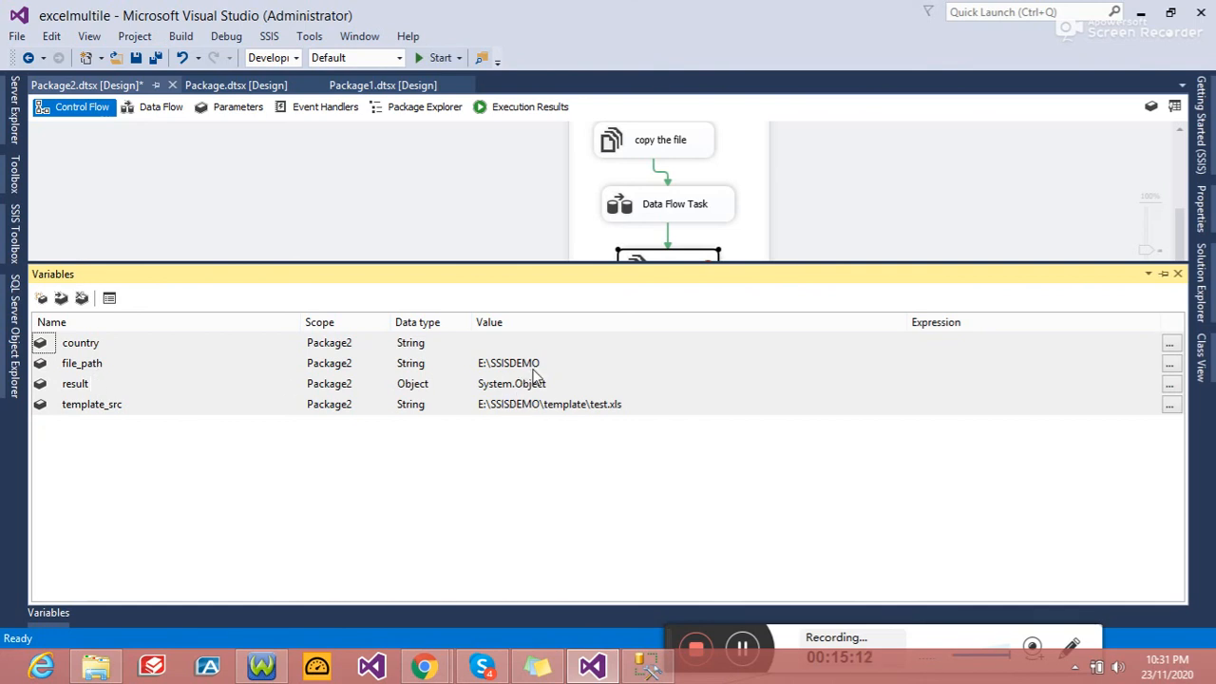
click(42, 298)
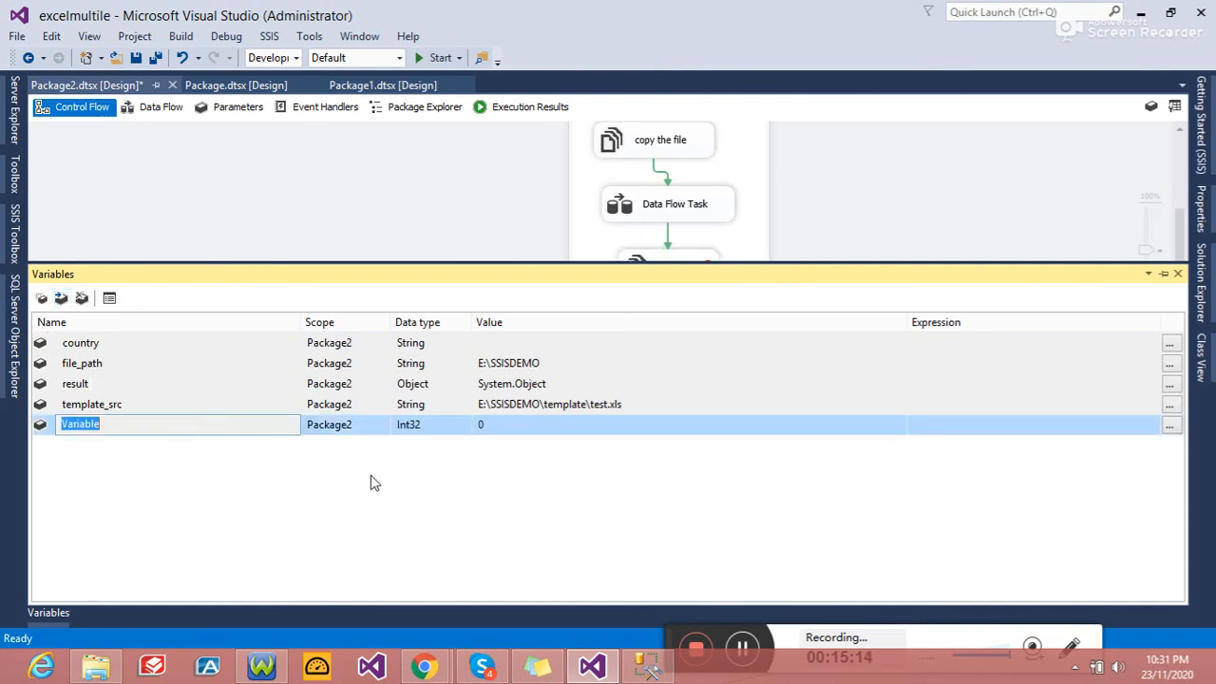
click(513, 427)
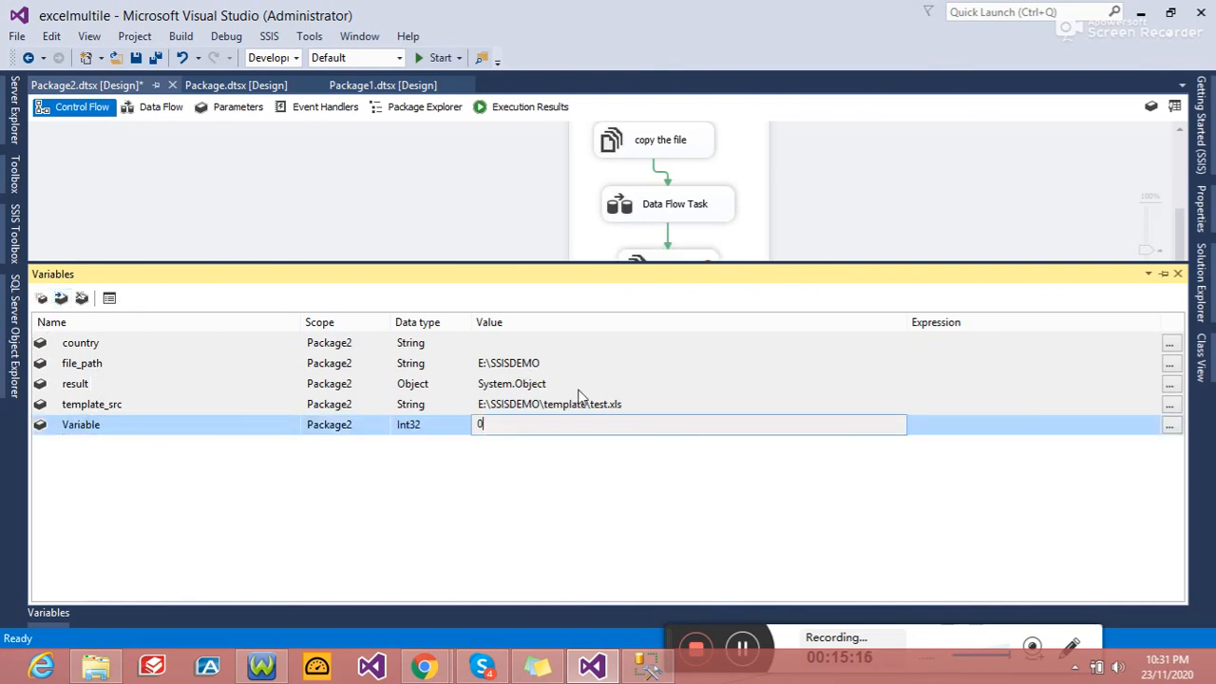
click(465, 427)
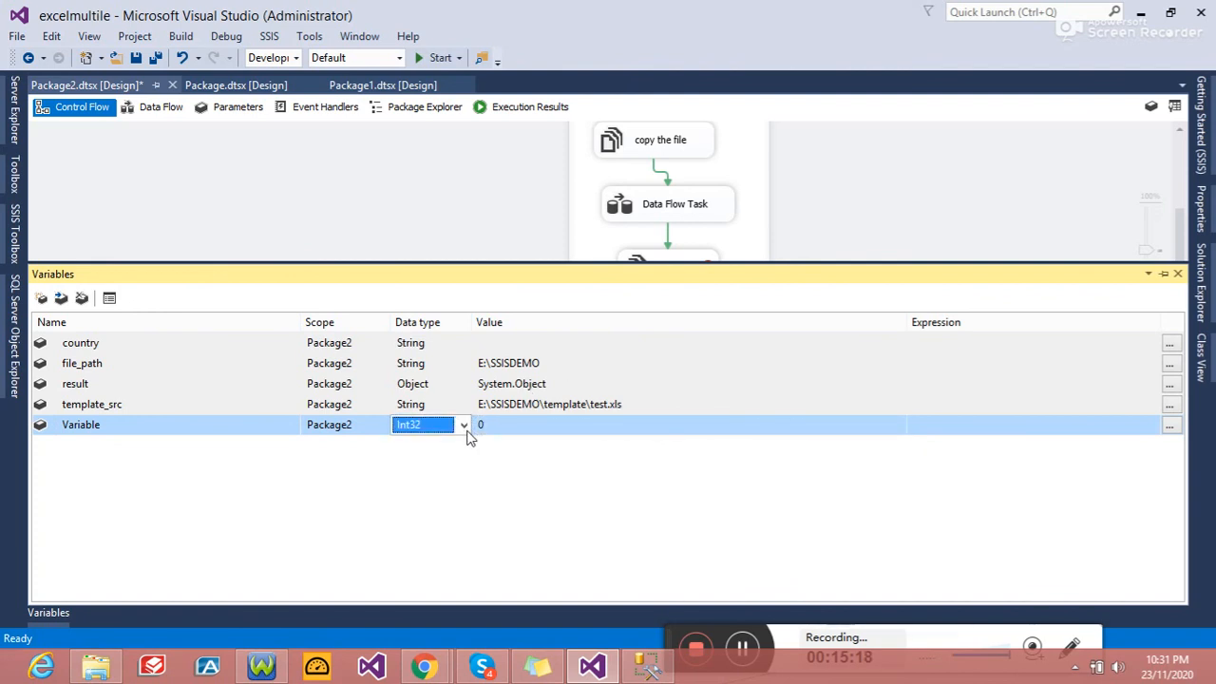
click(464, 425)
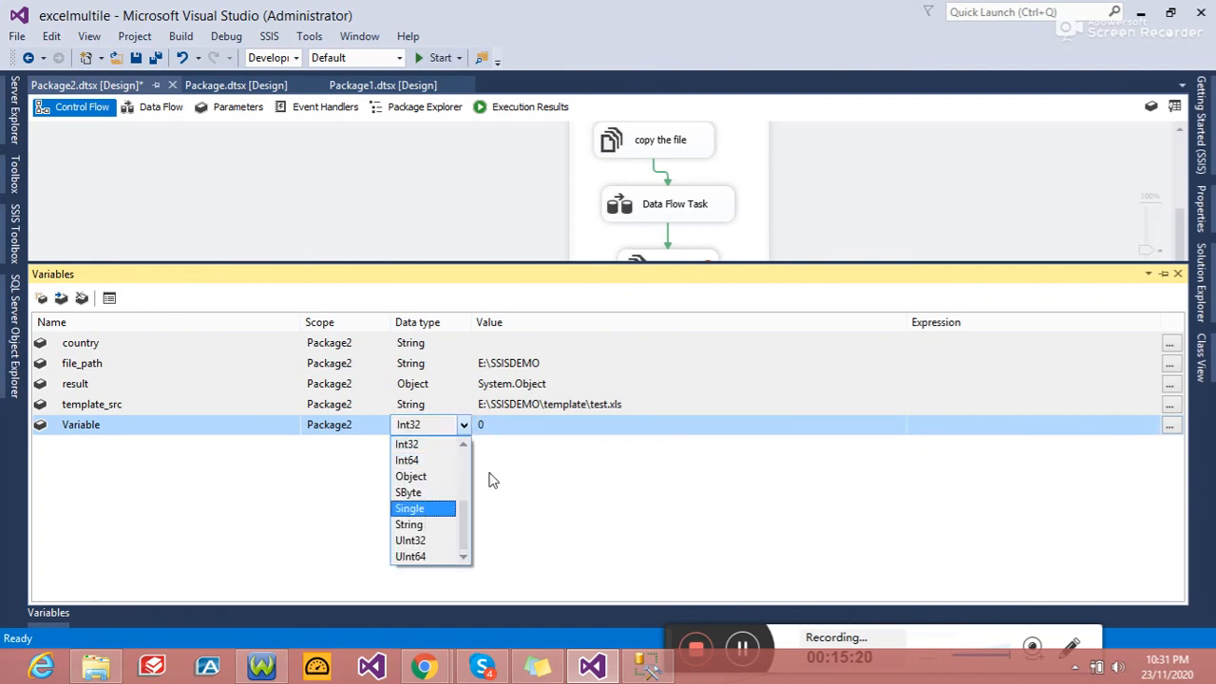
click(561, 369)
click(561, 369)
drag(562, 369, 468, 363)
key(ctrl+c)
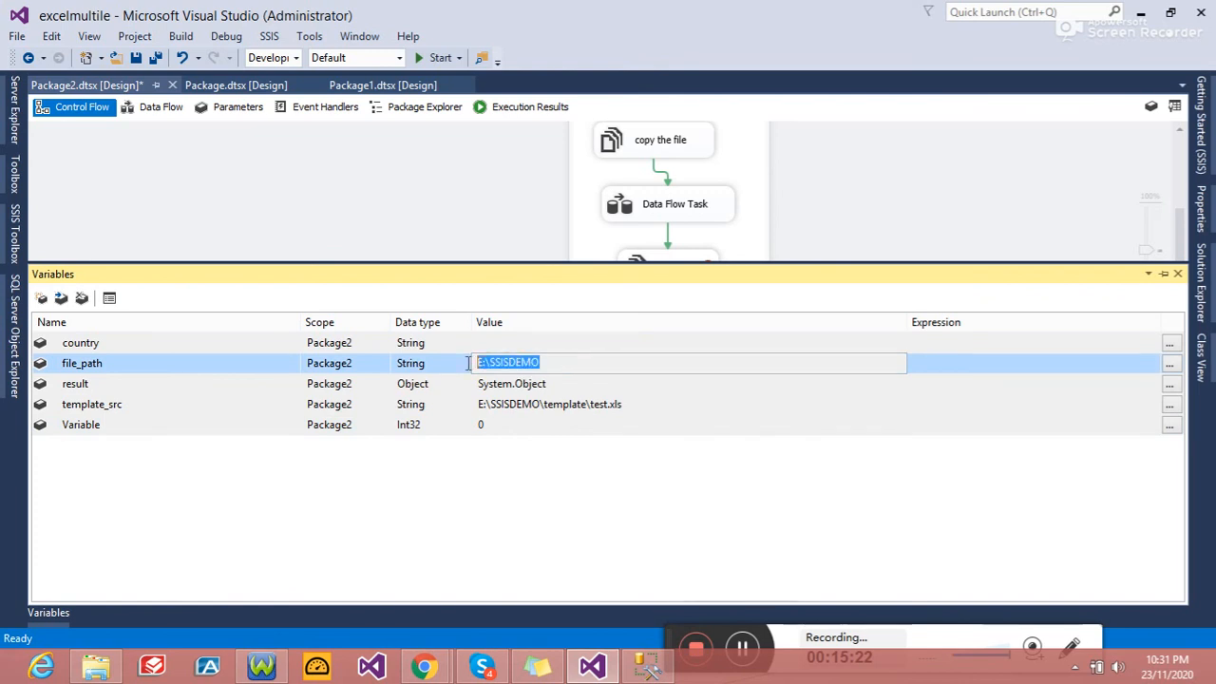
Step: Try to set the new Int32 variable's value to E:\SSISDEMO\test.xls
click(544, 427)
key(ctrl+v)
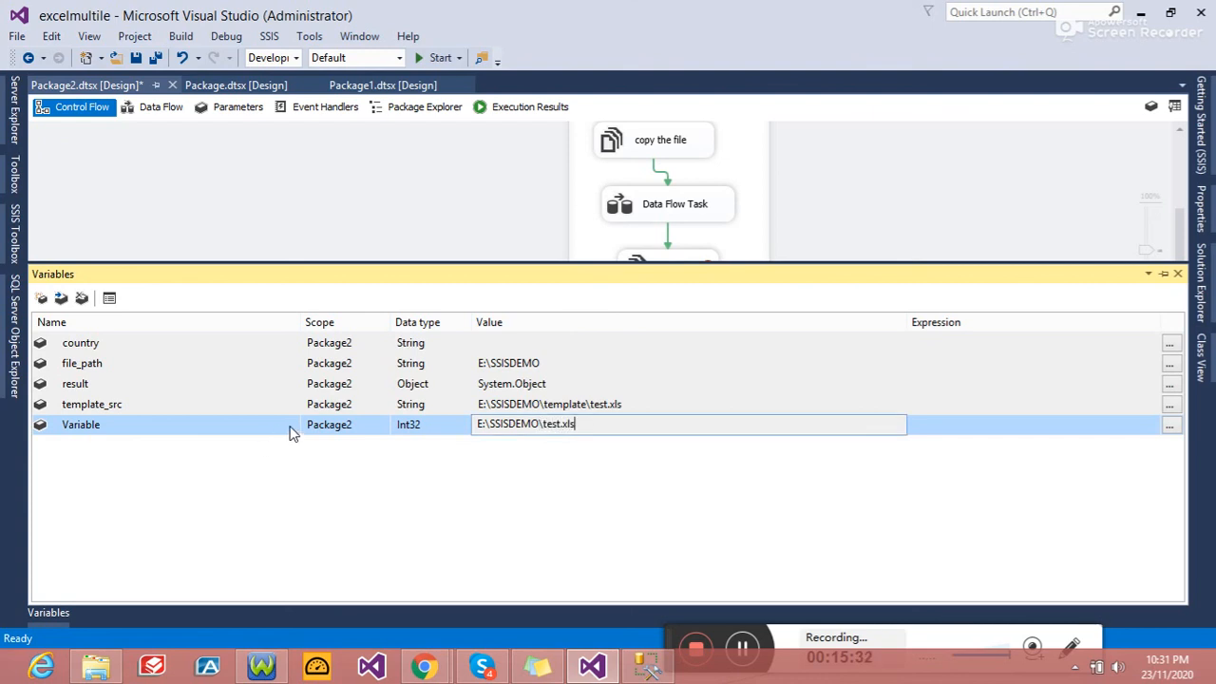
key(Return)
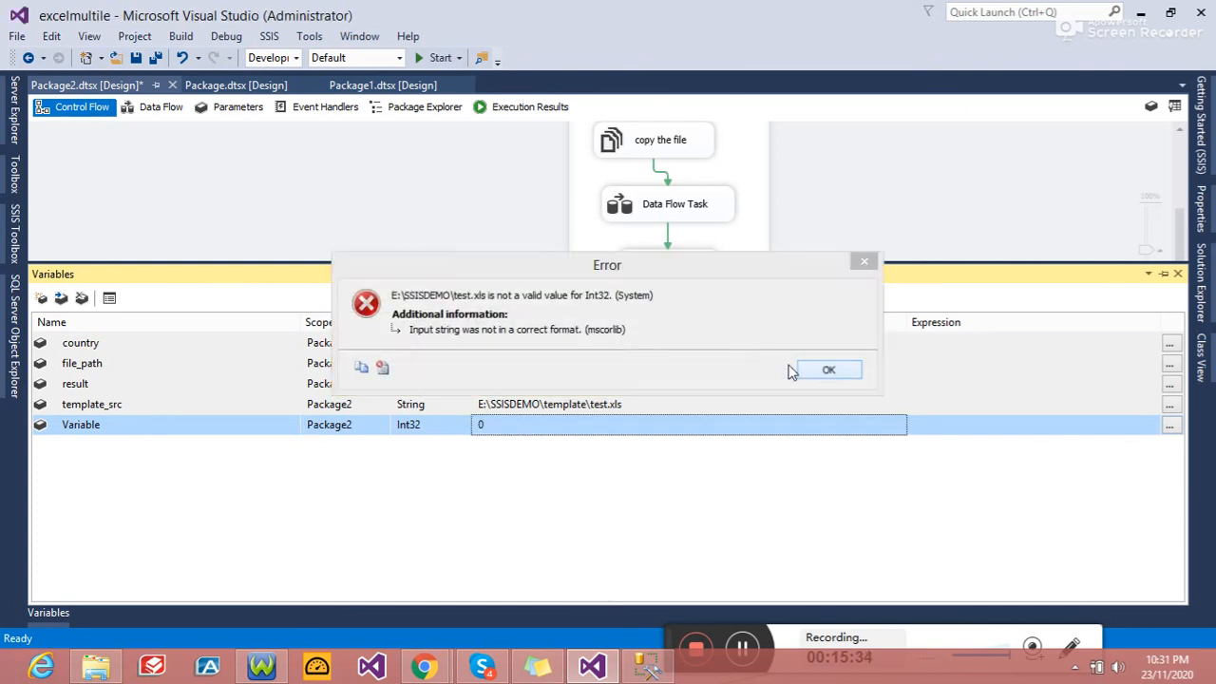
click(798, 371)
Step: Set the new variable's data type to String and its value to E:\SSISDEMO\test.xls
click(463, 425)
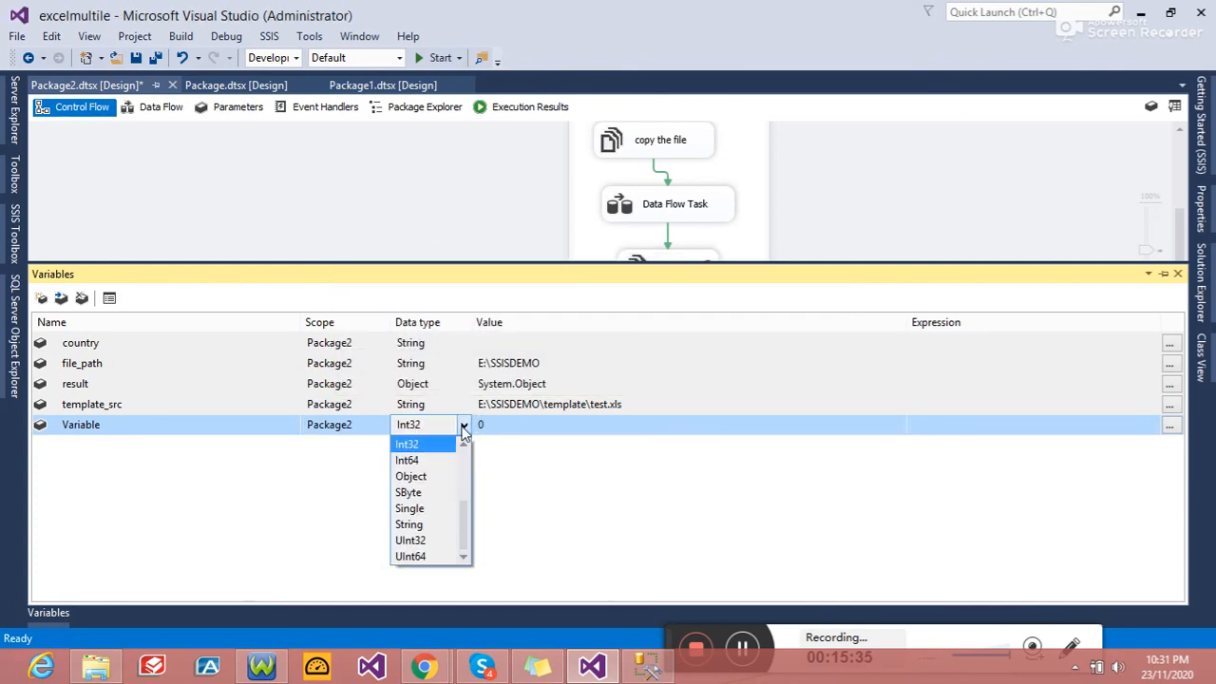
click(410, 524)
click(524, 424)
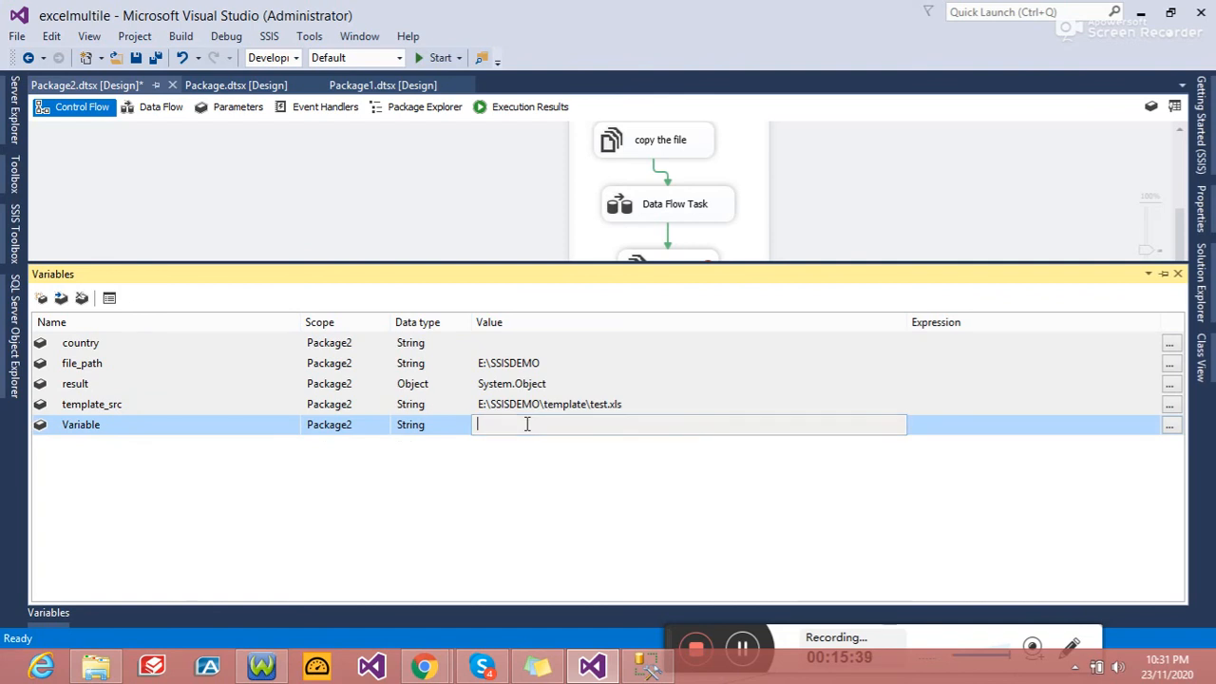
key(ctrl+v)
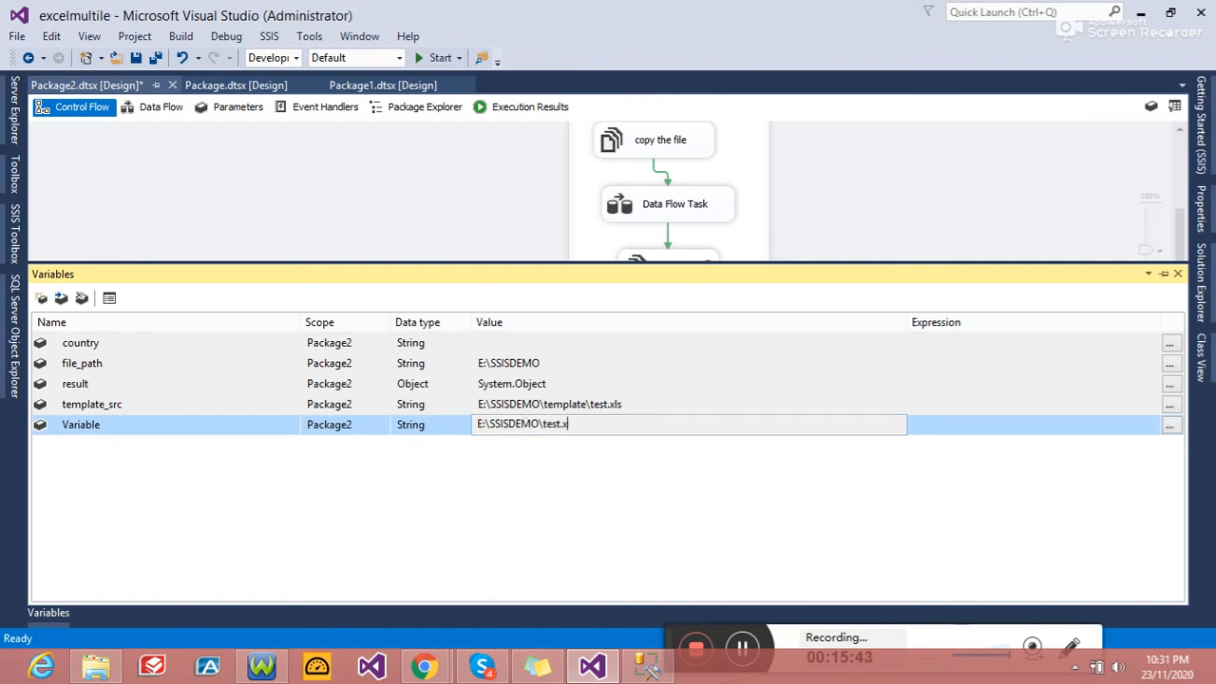
key(Return)
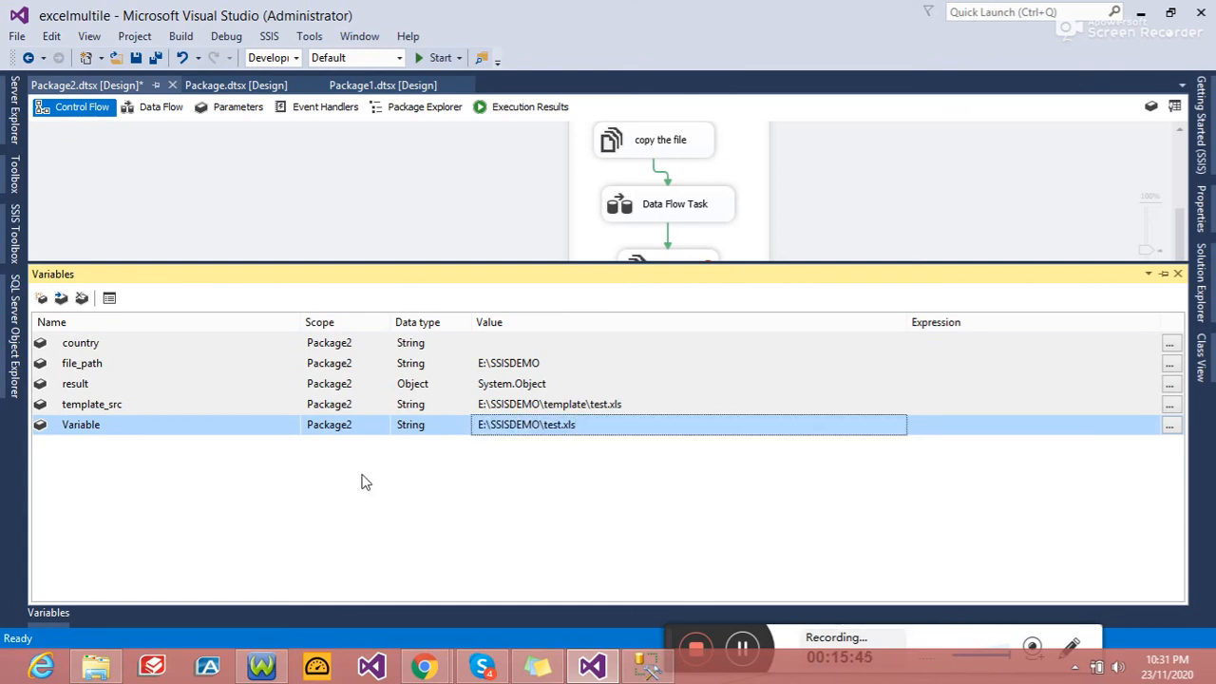
Step: Rename the new variable holding the E:\SSISDEMO\test.xls path to renameFile
click(77, 427)
drag(77, 430, 38, 430)
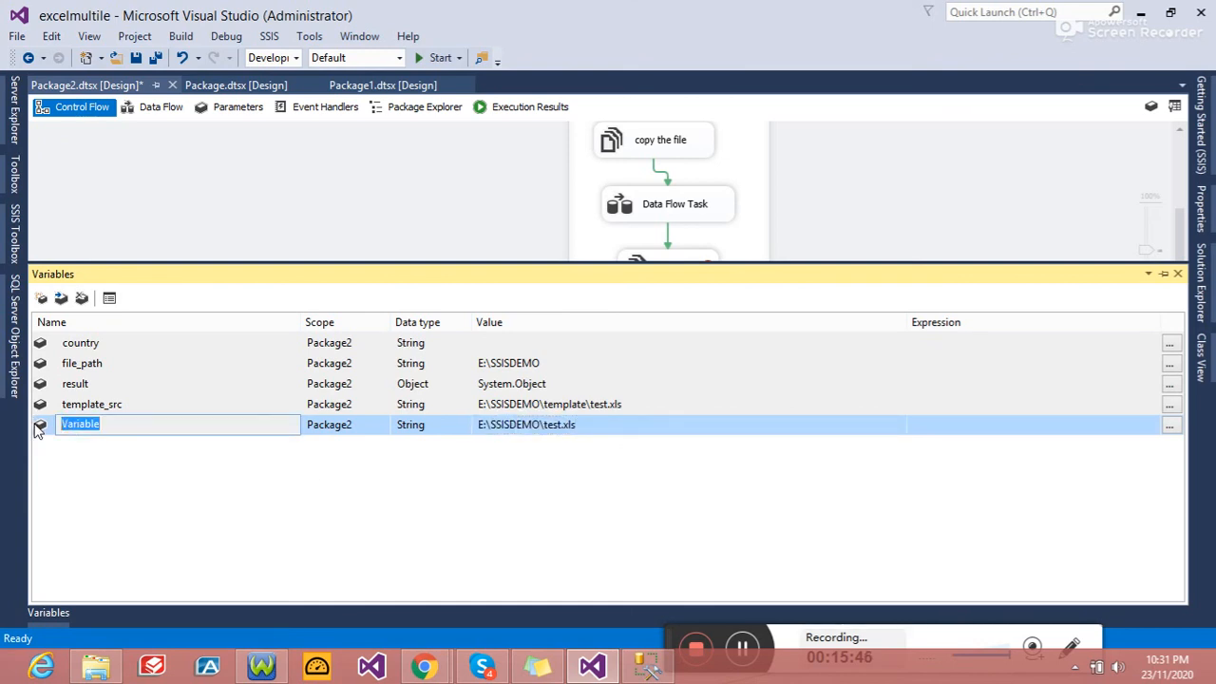
text(src)
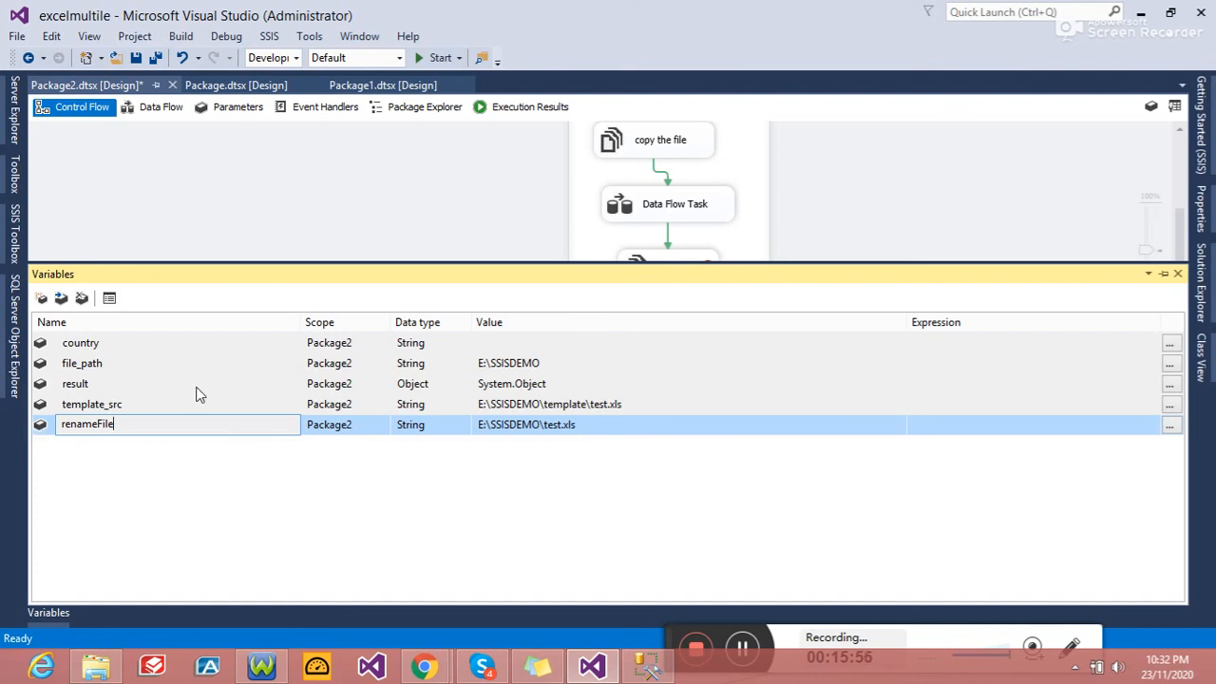
Step: Set the country variable's value to CA
click(510, 342)
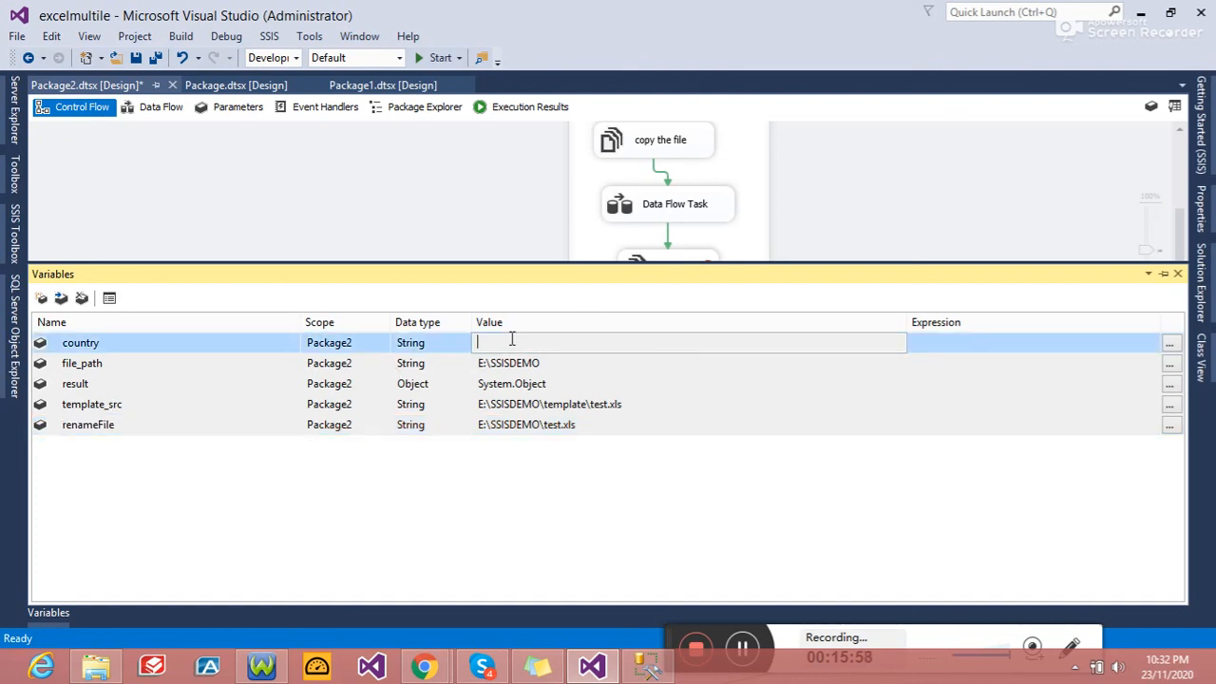
key(Return)
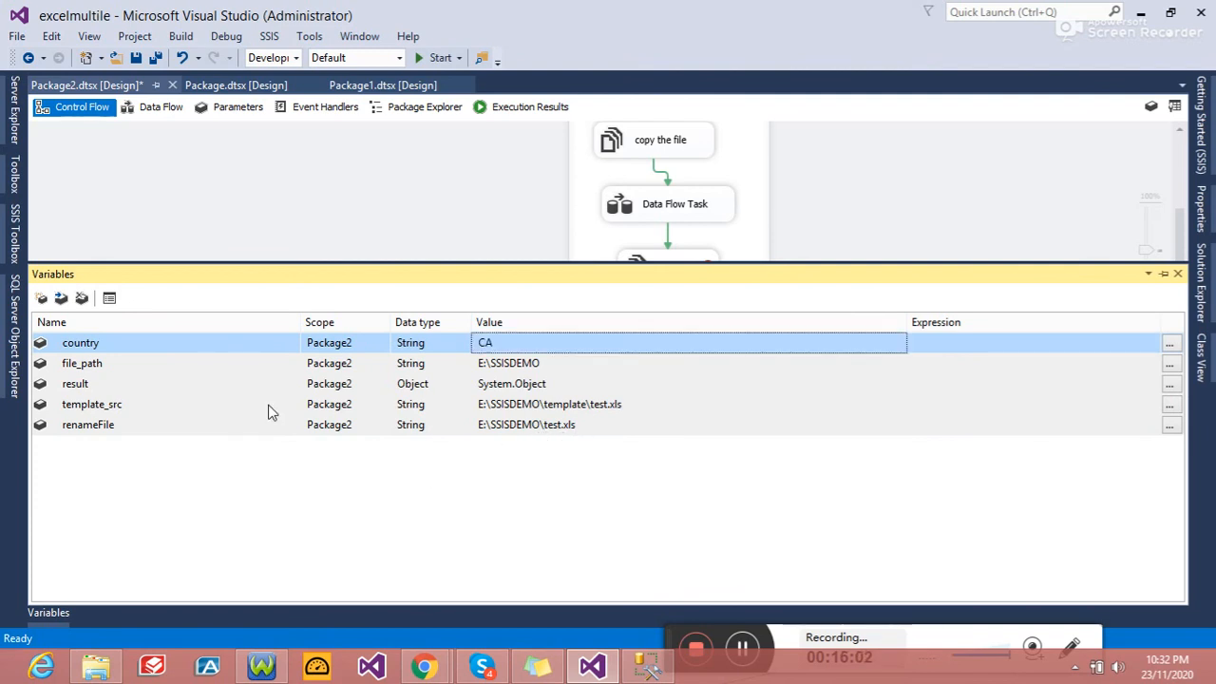
Step: Add a new variable named rename_file_name to Package2
click(41, 298)
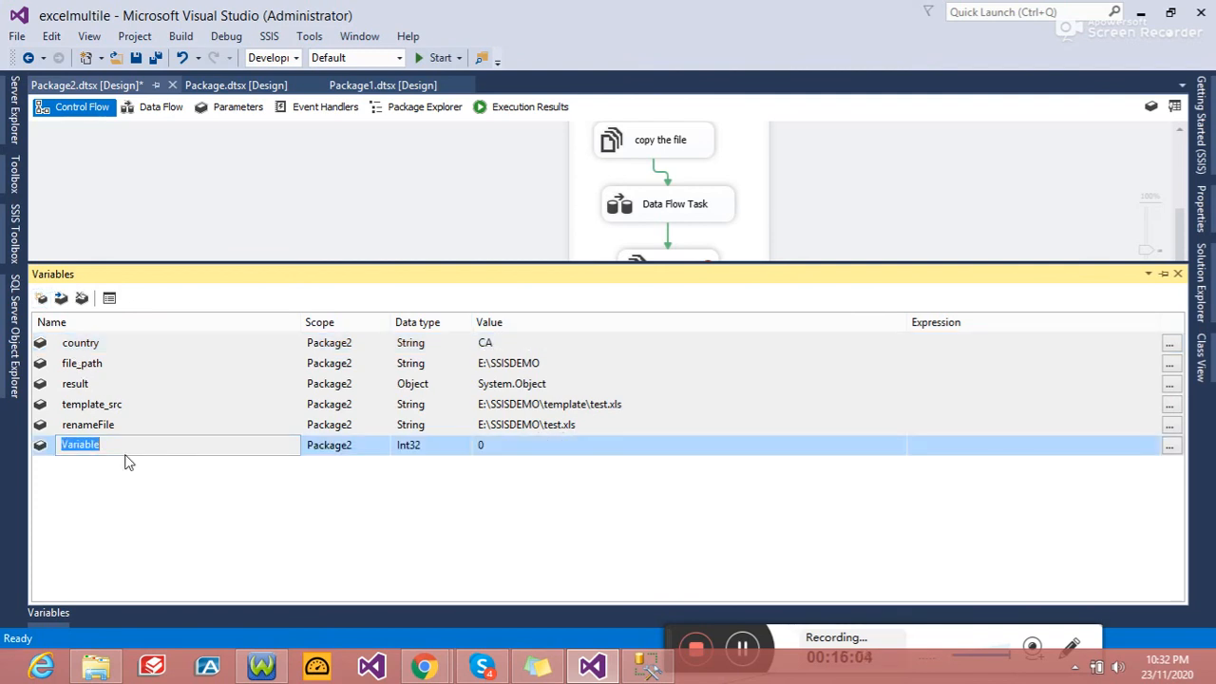
drag(124, 449, 50, 444)
text(rename)
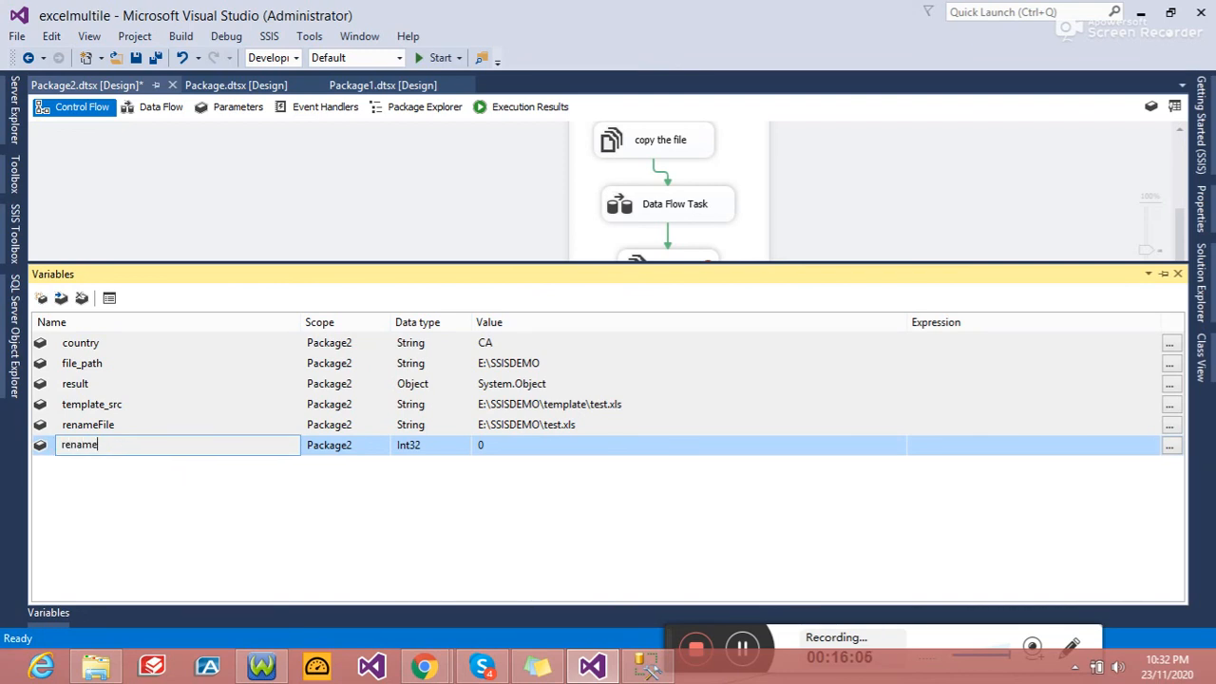
text(_file_name)
Step: Rename the rename_file_name variable to dest_file_name and set its data type to String
click(118, 425)
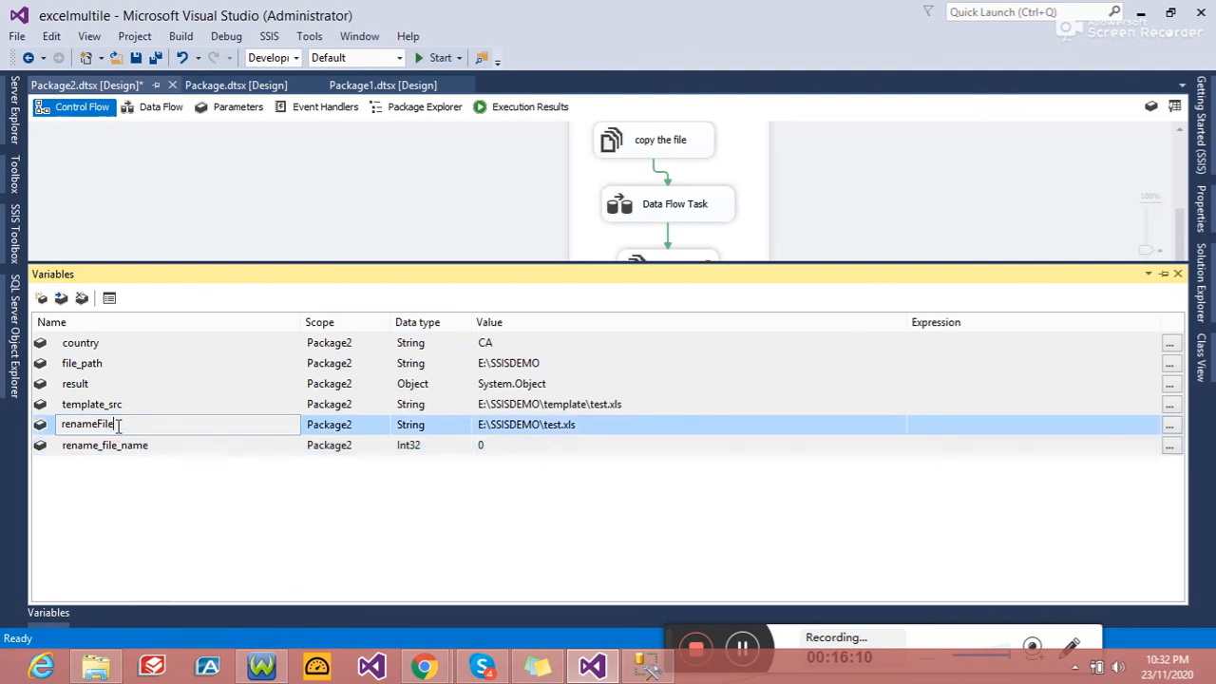
double_click(114, 424)
click(154, 444)
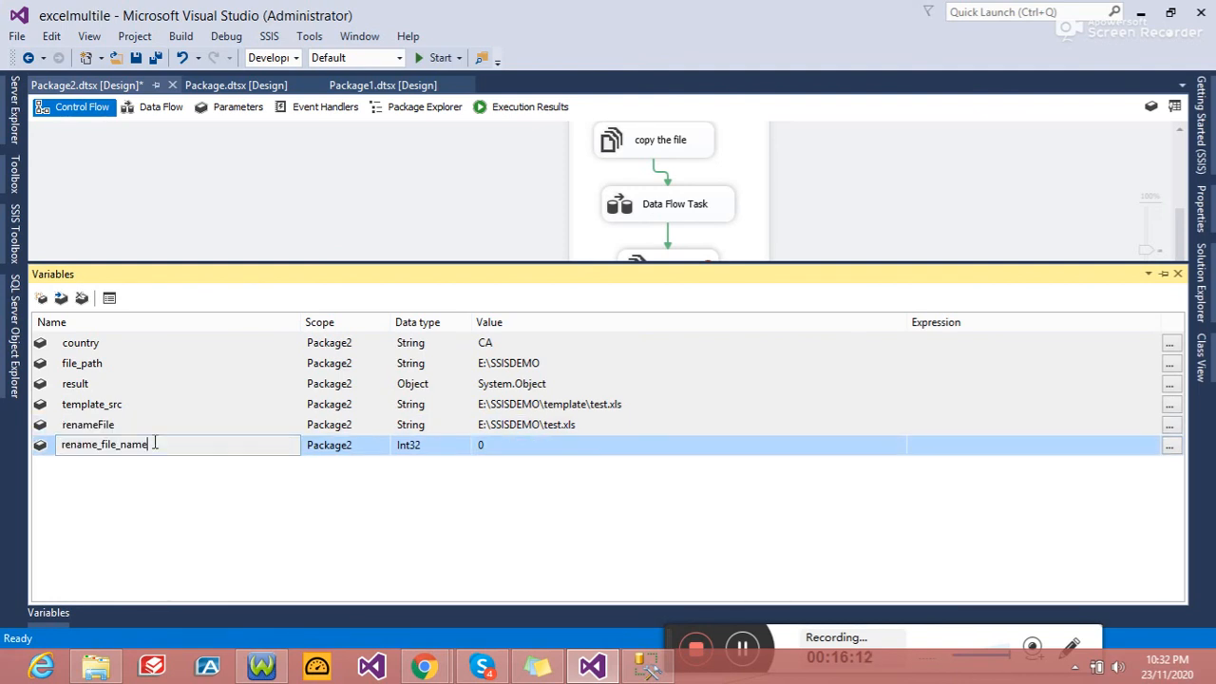
double_click(168, 445)
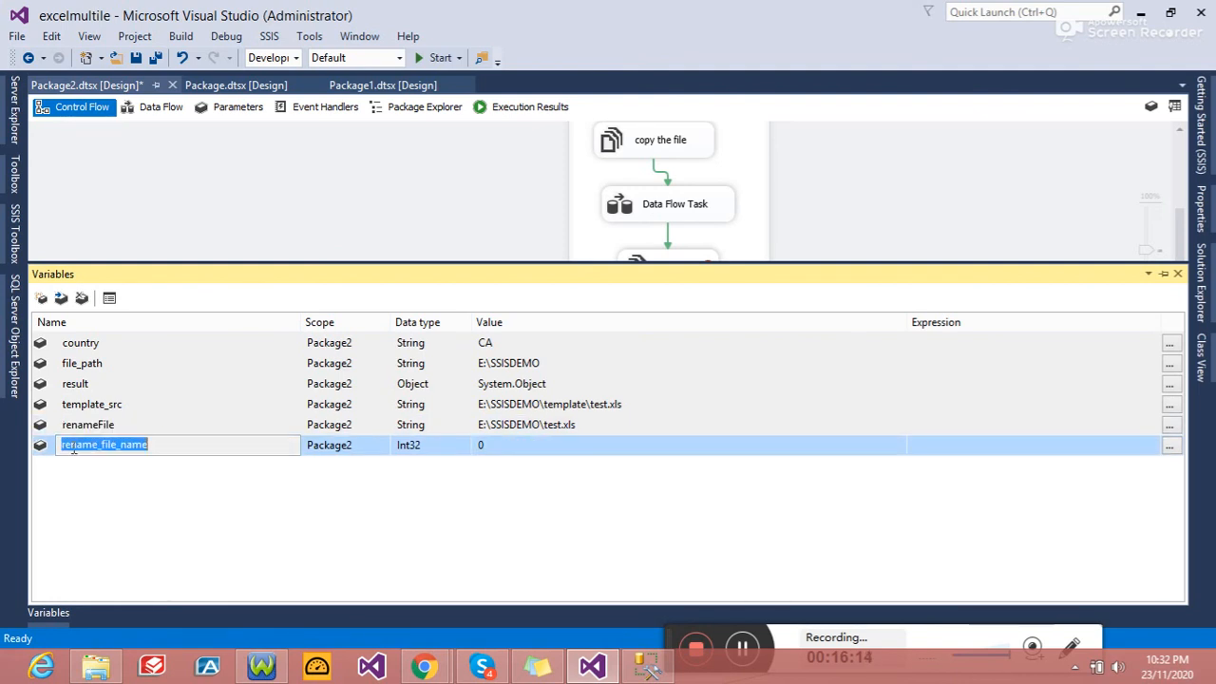
text(dest_file)
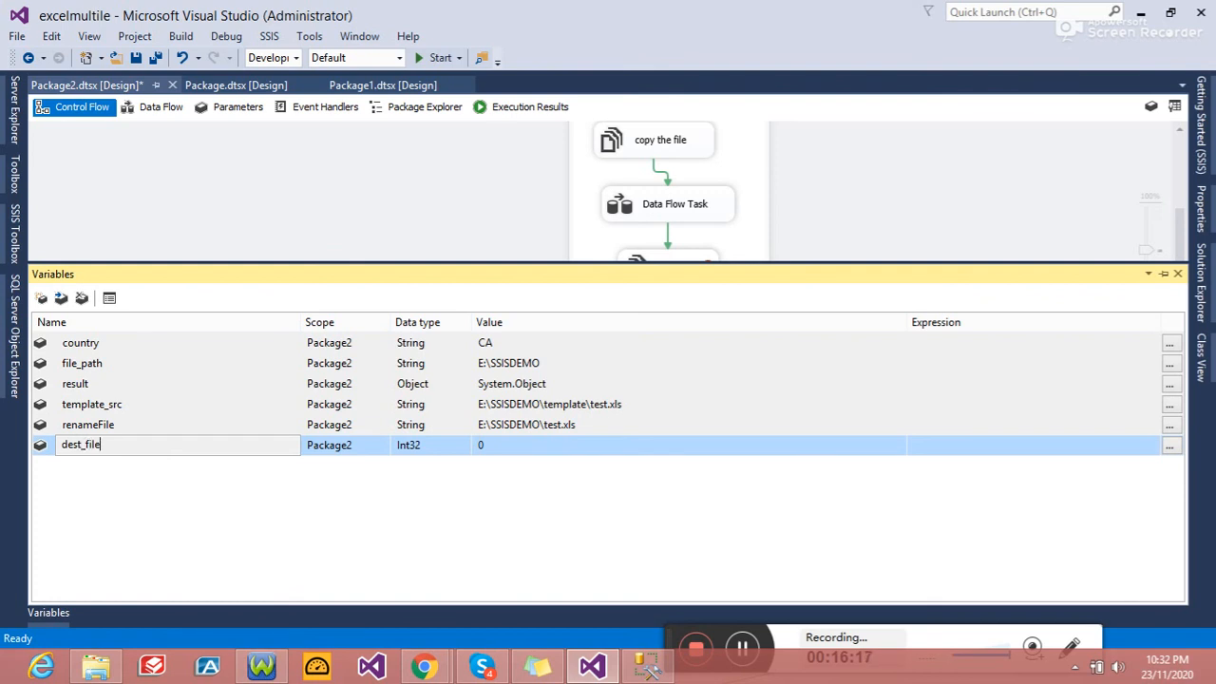
text(_name)
key(Return)
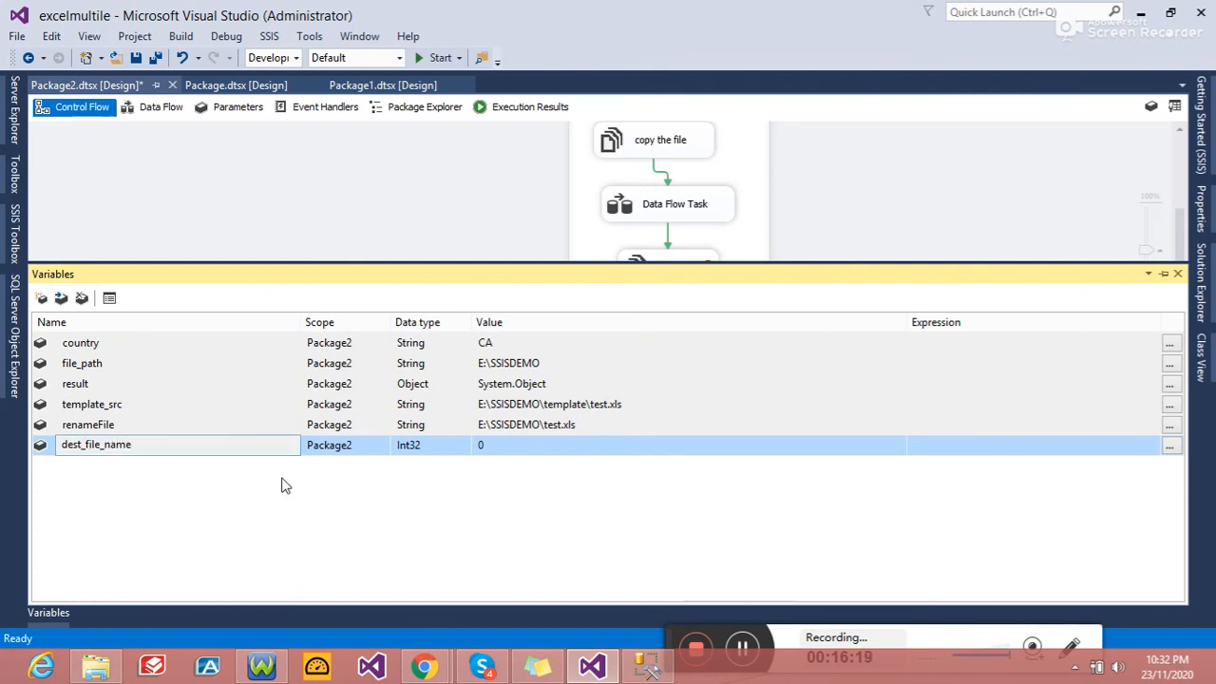
click(457, 445)
click(410, 545)
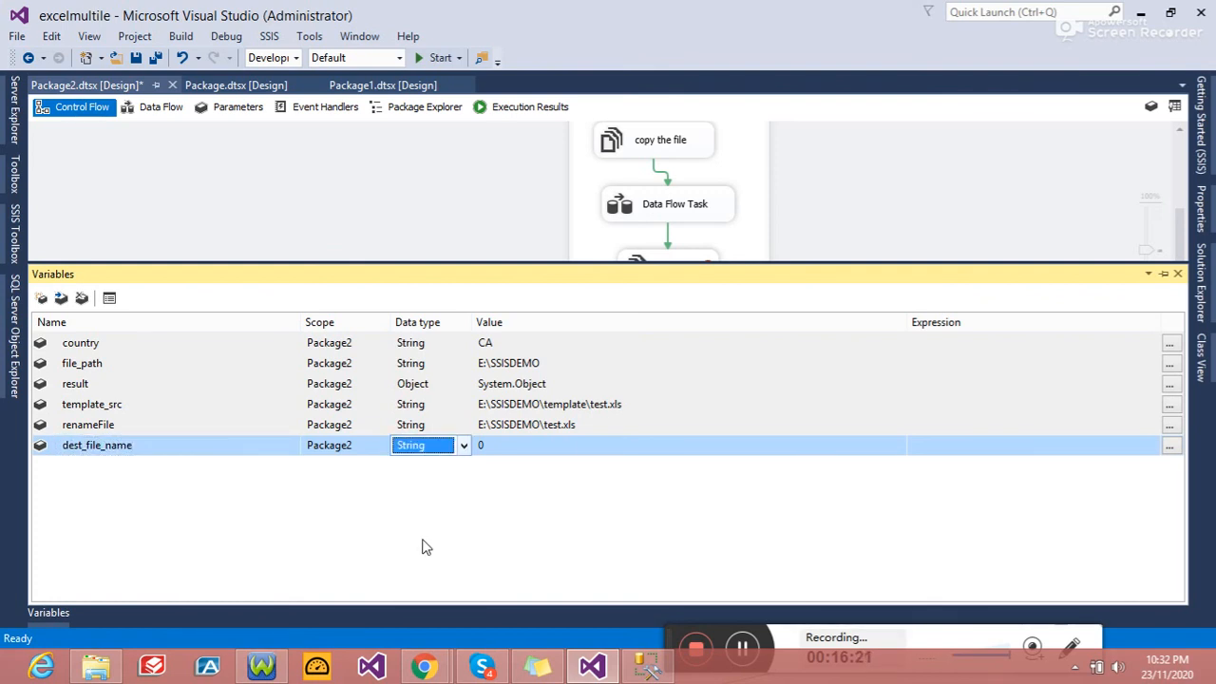
click(623, 443)
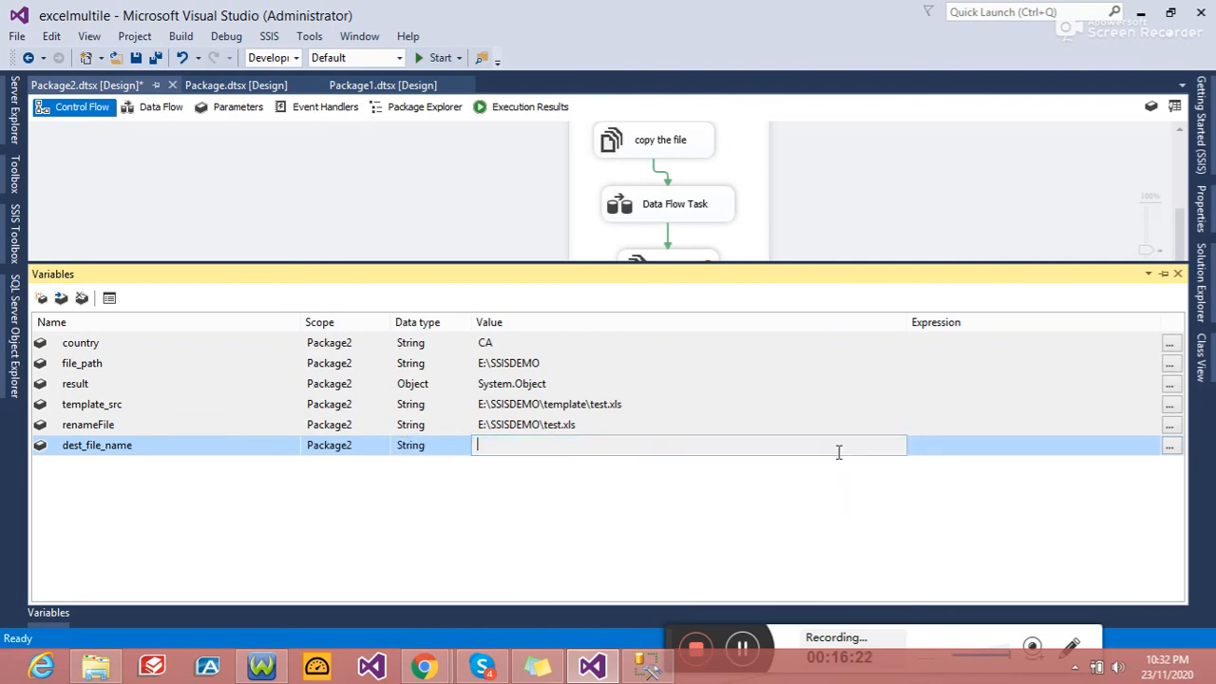
Step: Build an expression for dest_file_name that joins @[User::file_path], "\\", @[User::country] and the .xls extension, and evaluate it
click(1170, 445)
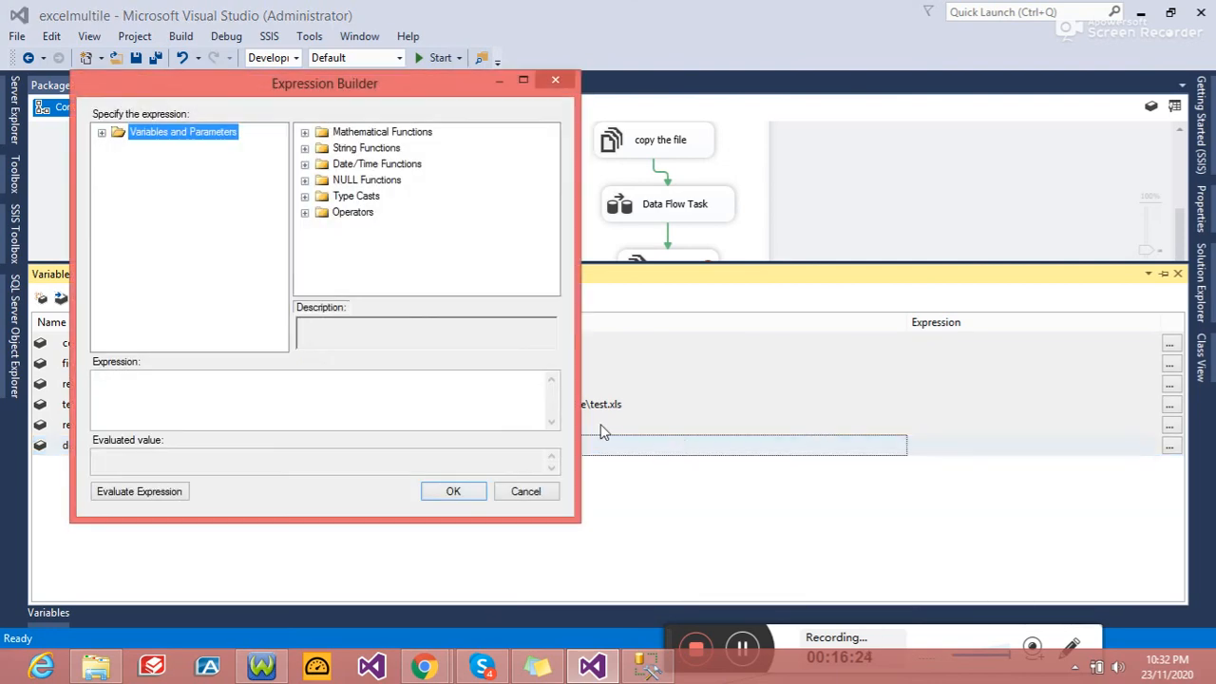
click(101, 133)
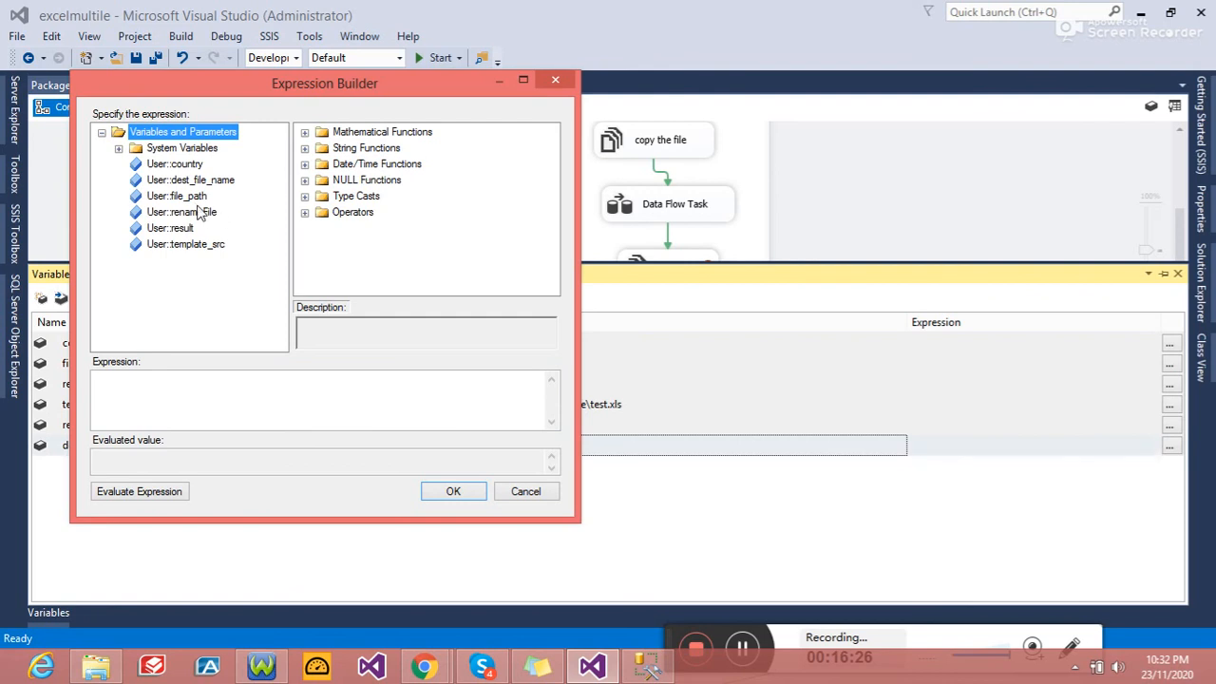
drag(195, 197, 143, 390)
click(224, 381)
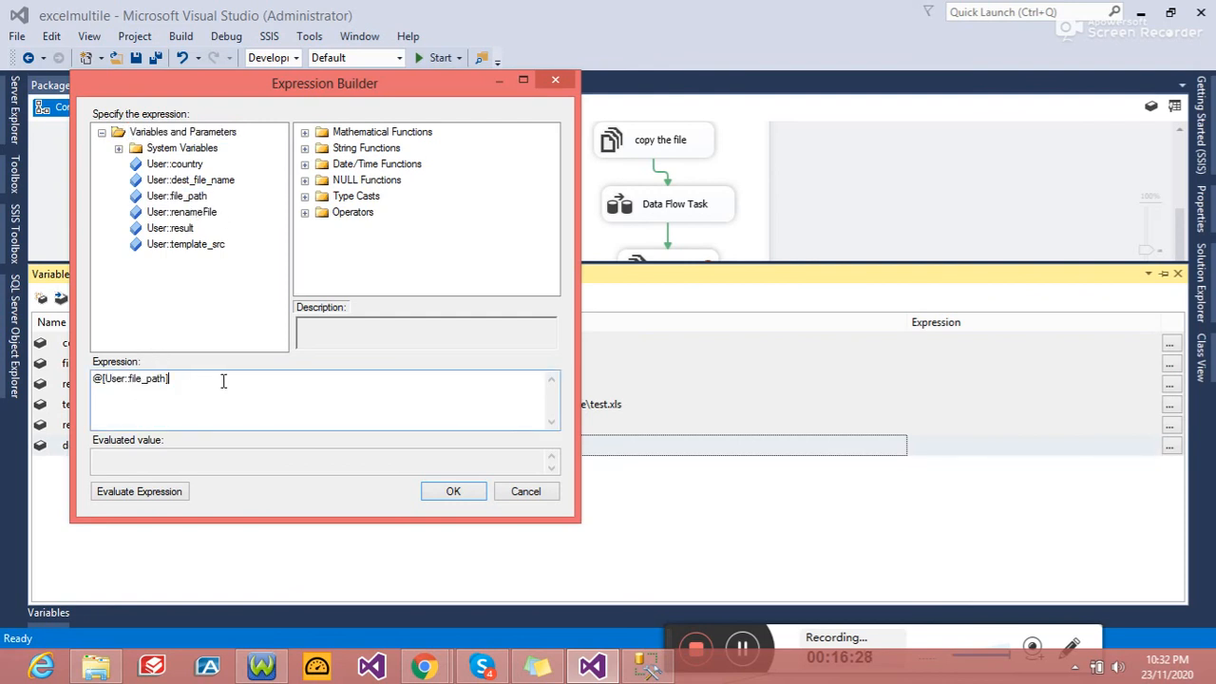
text(+)
text("\\"+)
drag(175, 163, 273, 378)
click(277, 378)
text(+".xls)
click(139, 491)
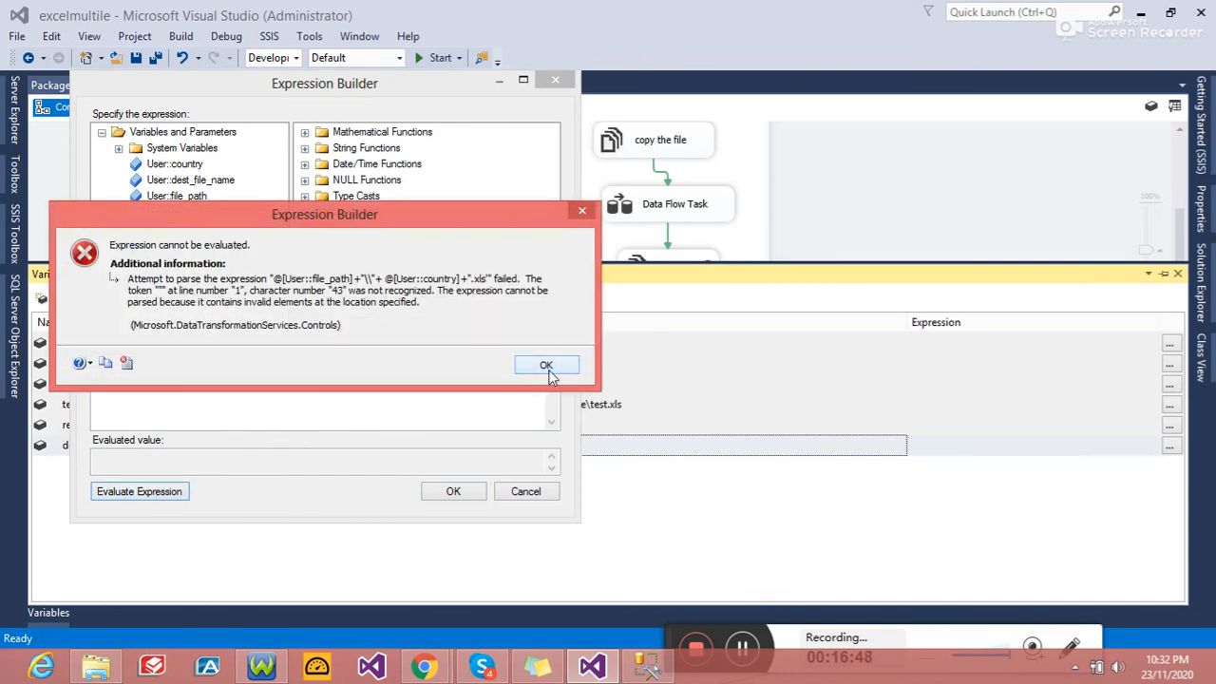
Step: Correct the closing quote so the expression reads @[User::file_path]+"\\"+ @[User::country]+".xls", evaluate it and accept it
click(546, 366)
click(309, 395)
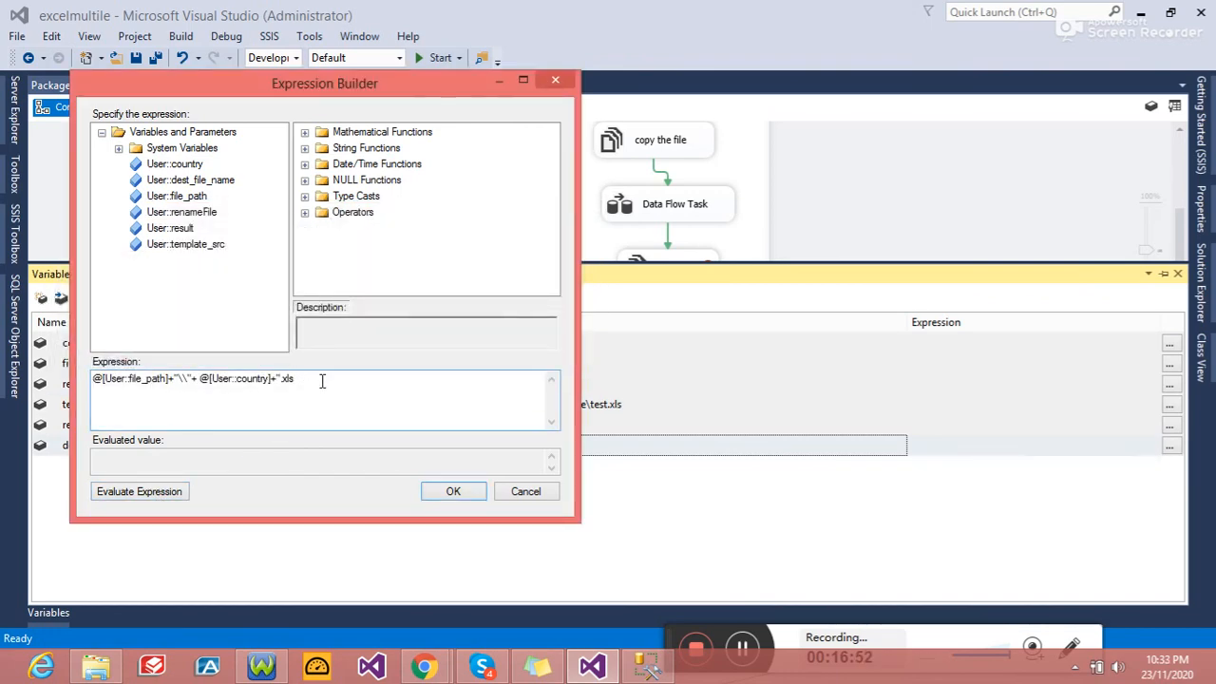
click(144, 492)
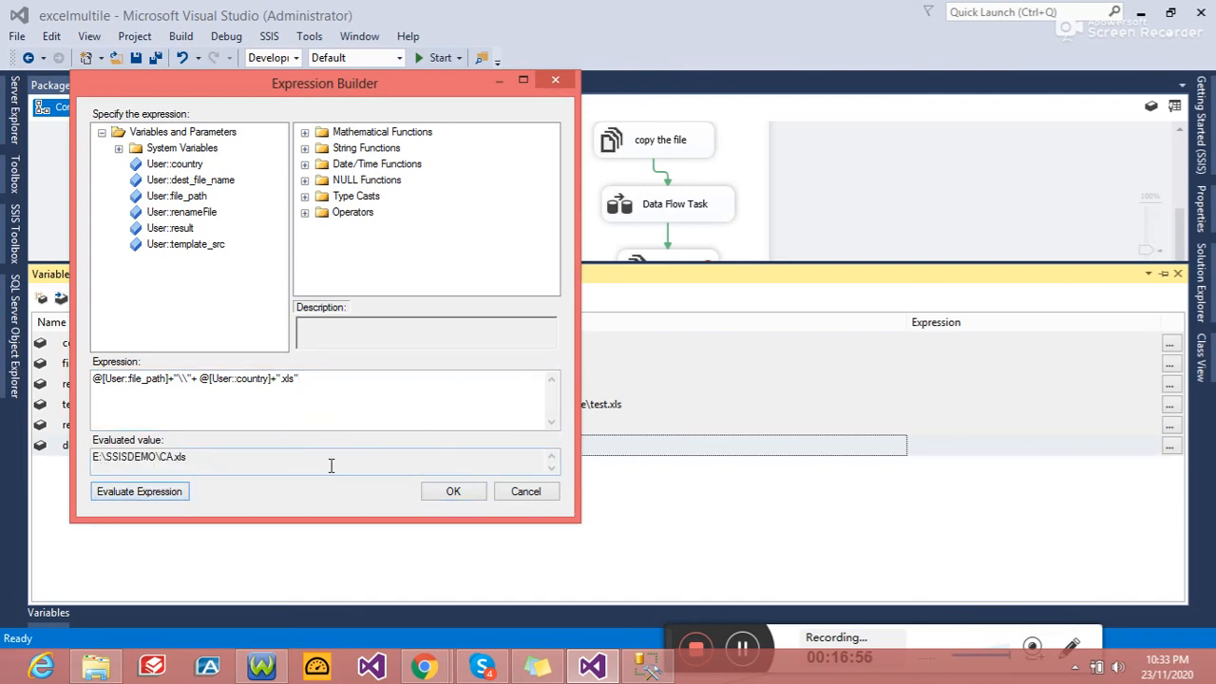
click(449, 490)
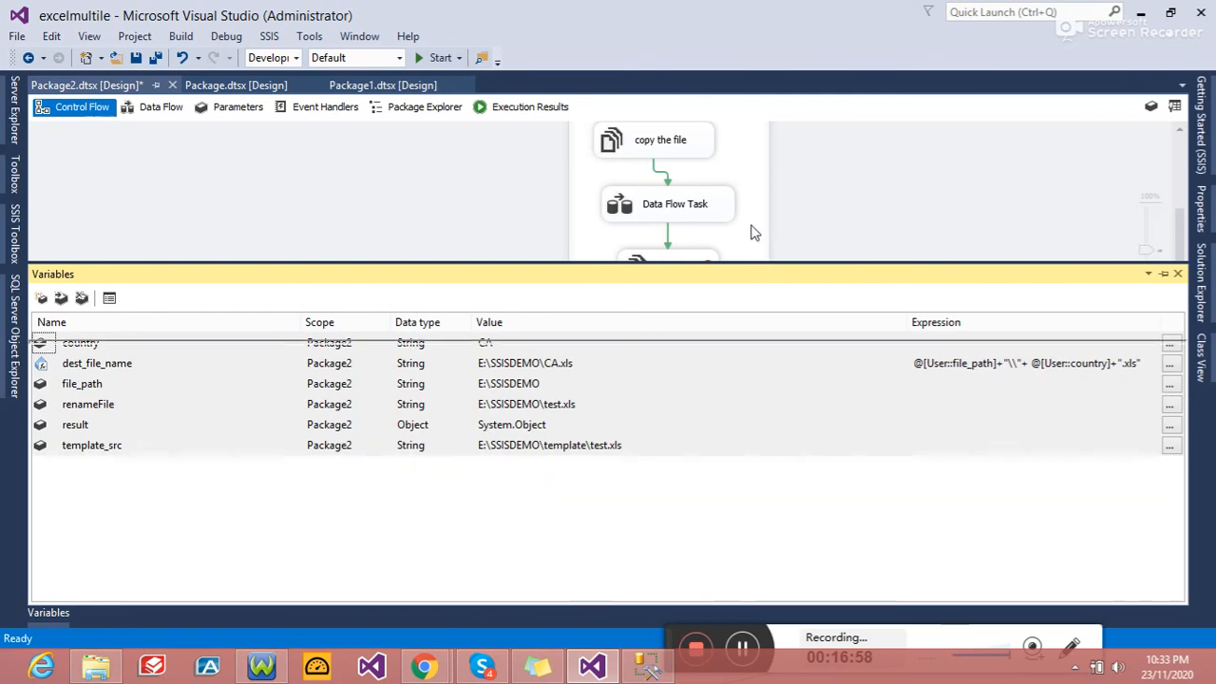
Step: In the rename task's settings, set IsSourcePathVariable to True and SourceVariable to User::renameFile
click(751, 232)
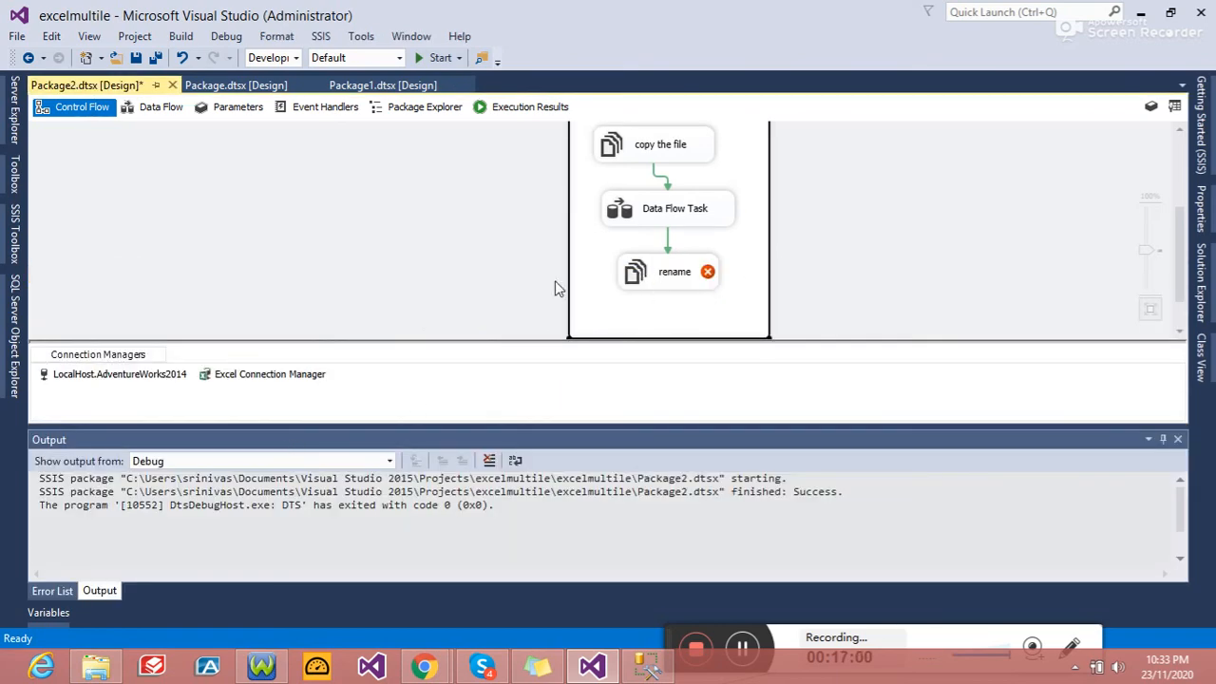
click(1175, 107)
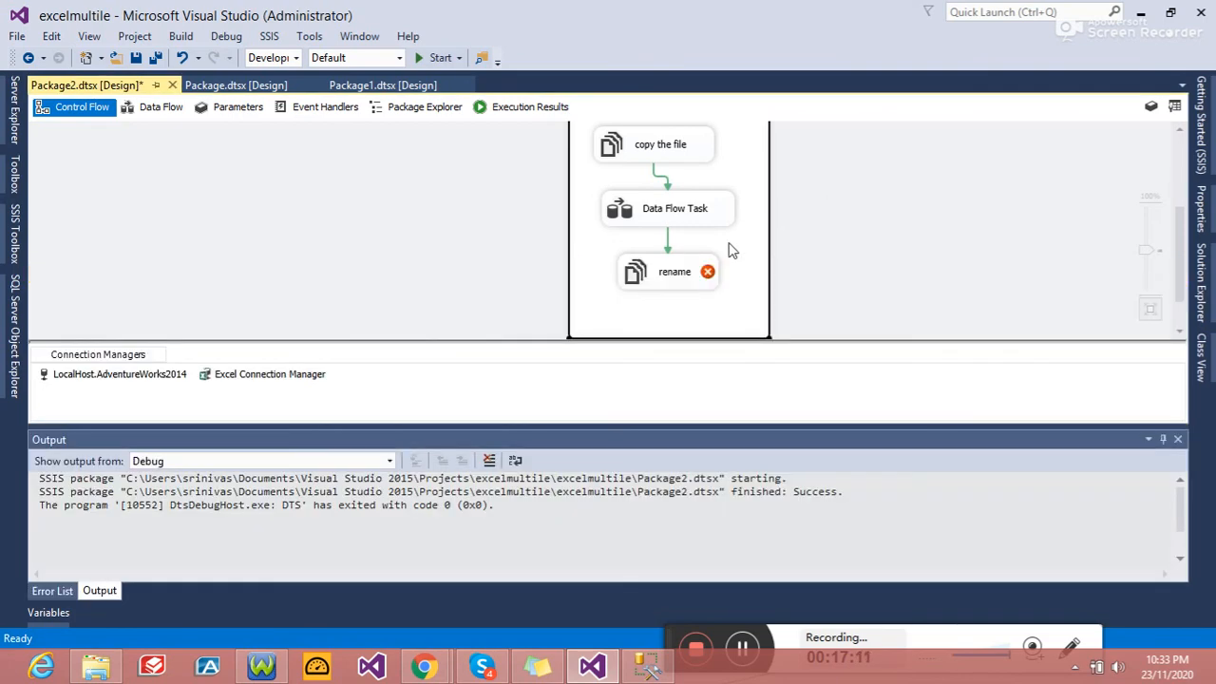
double_click(705, 277)
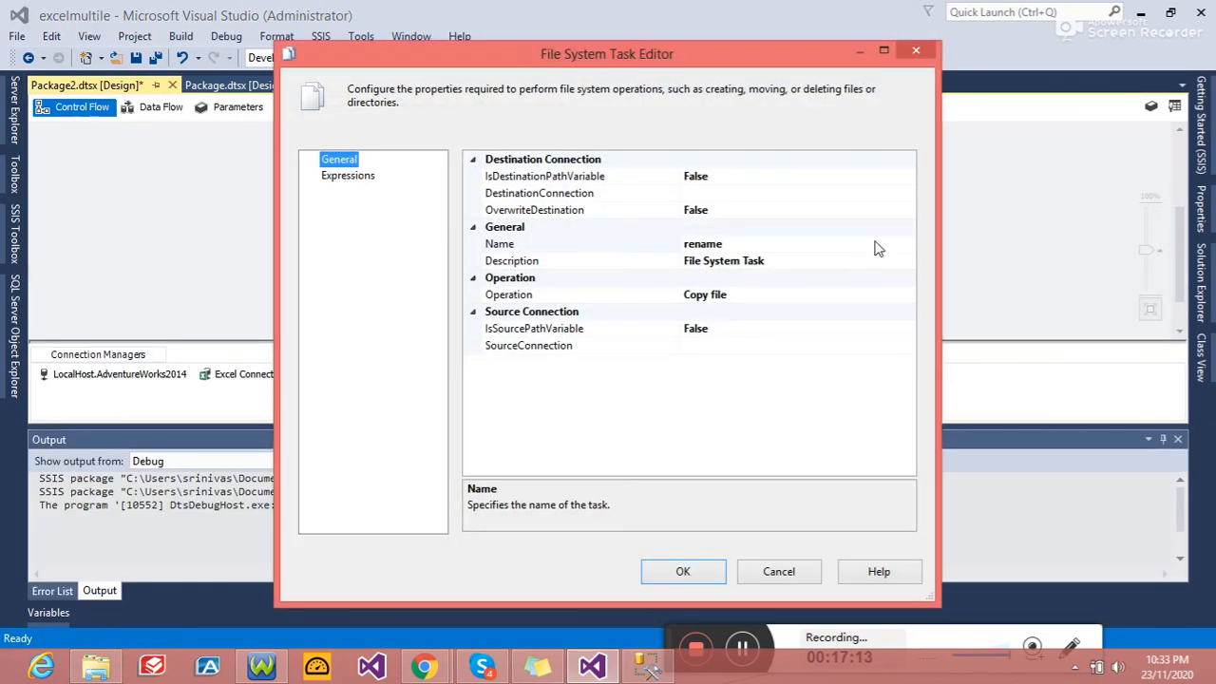
double_click(892, 329)
click(908, 346)
click(908, 346)
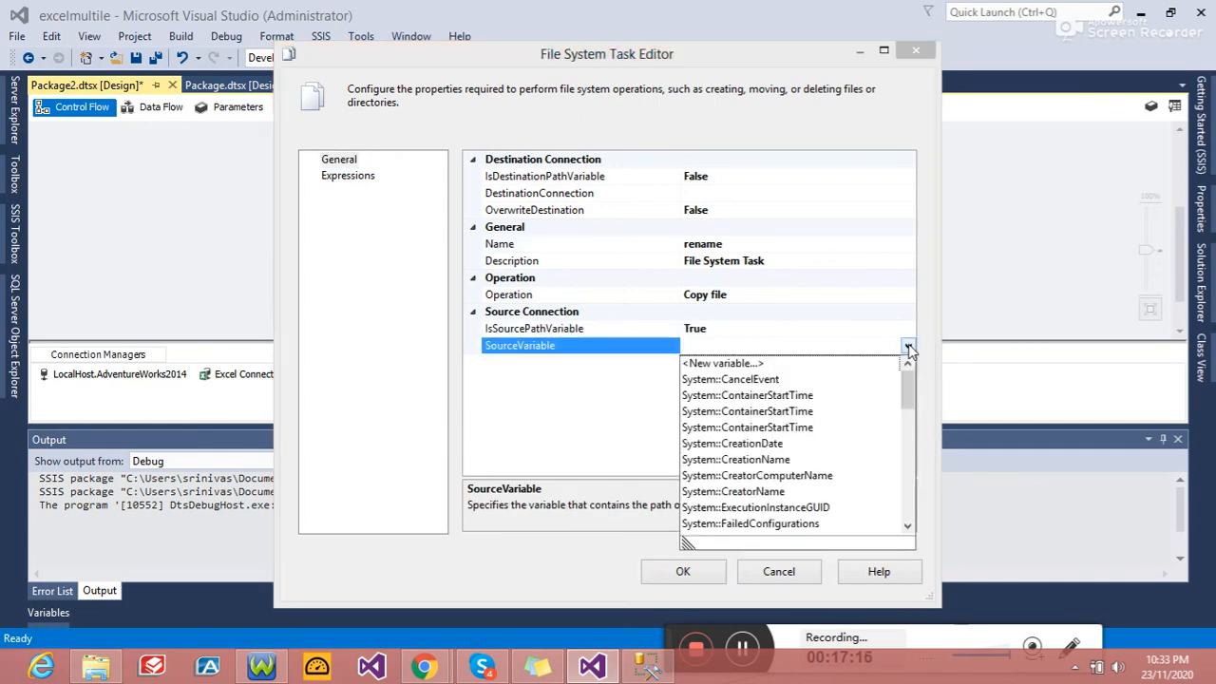
drag(909, 385, 908, 518)
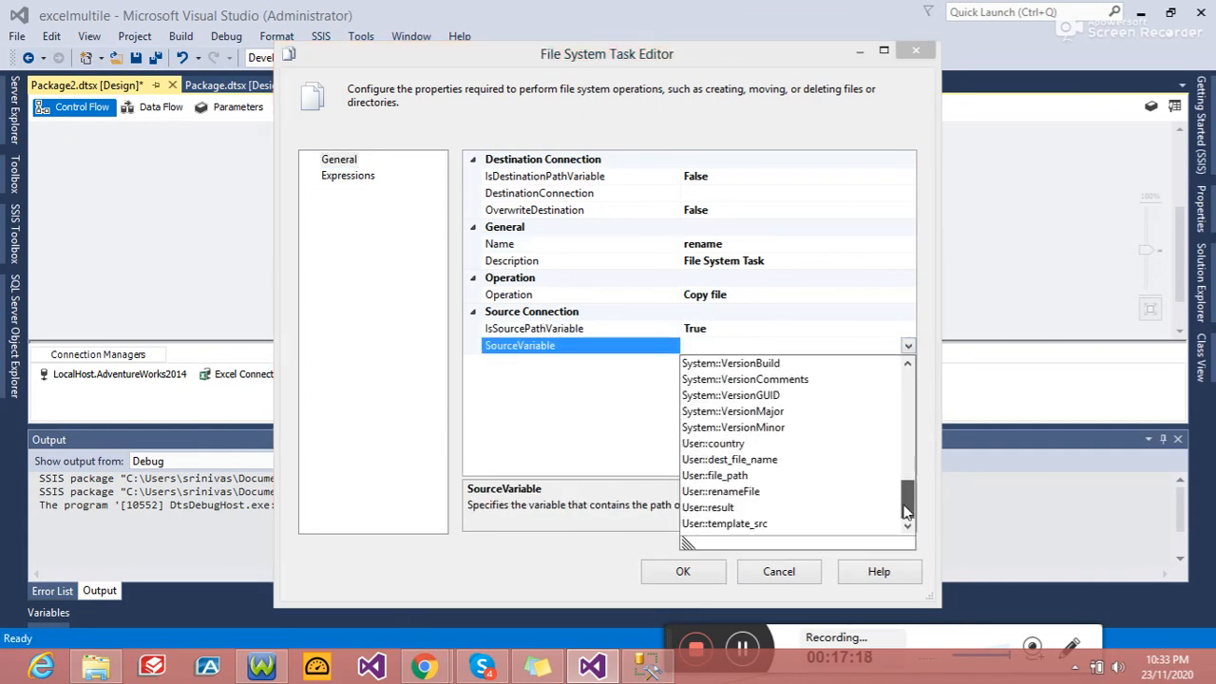
click(760, 499)
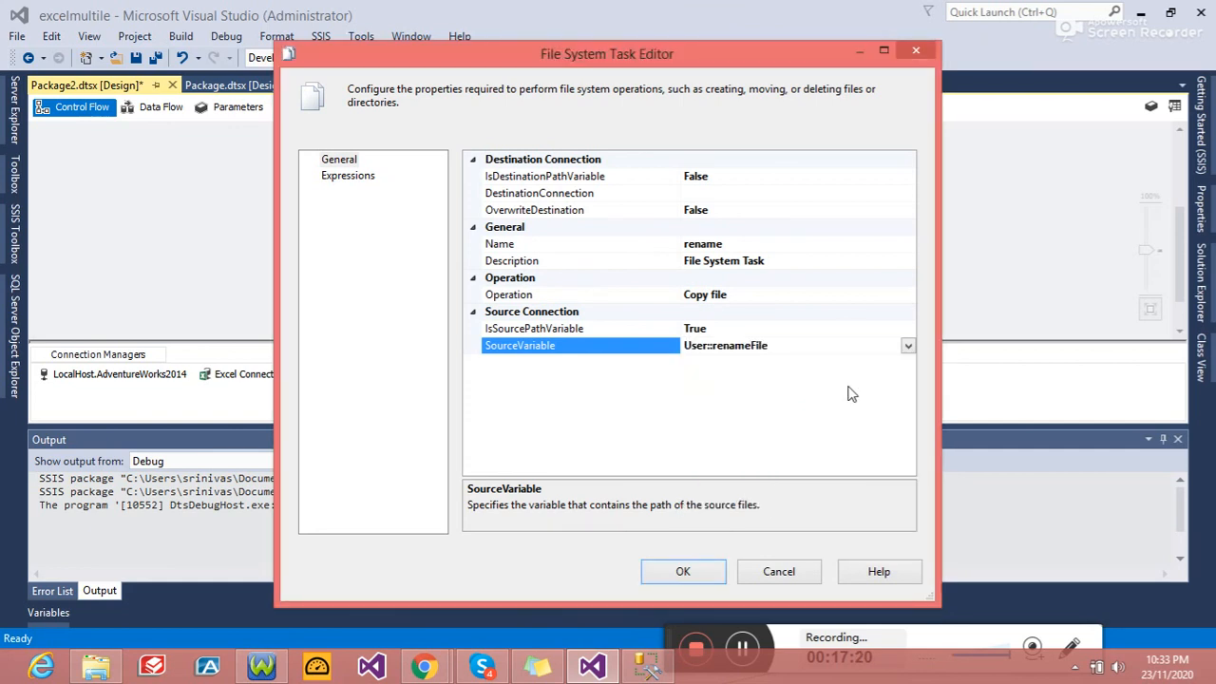
Step: Set the rename task's IsDestinationPathVariable to True and its DestinationVariable to User::dest_file_name
double_click(859, 176)
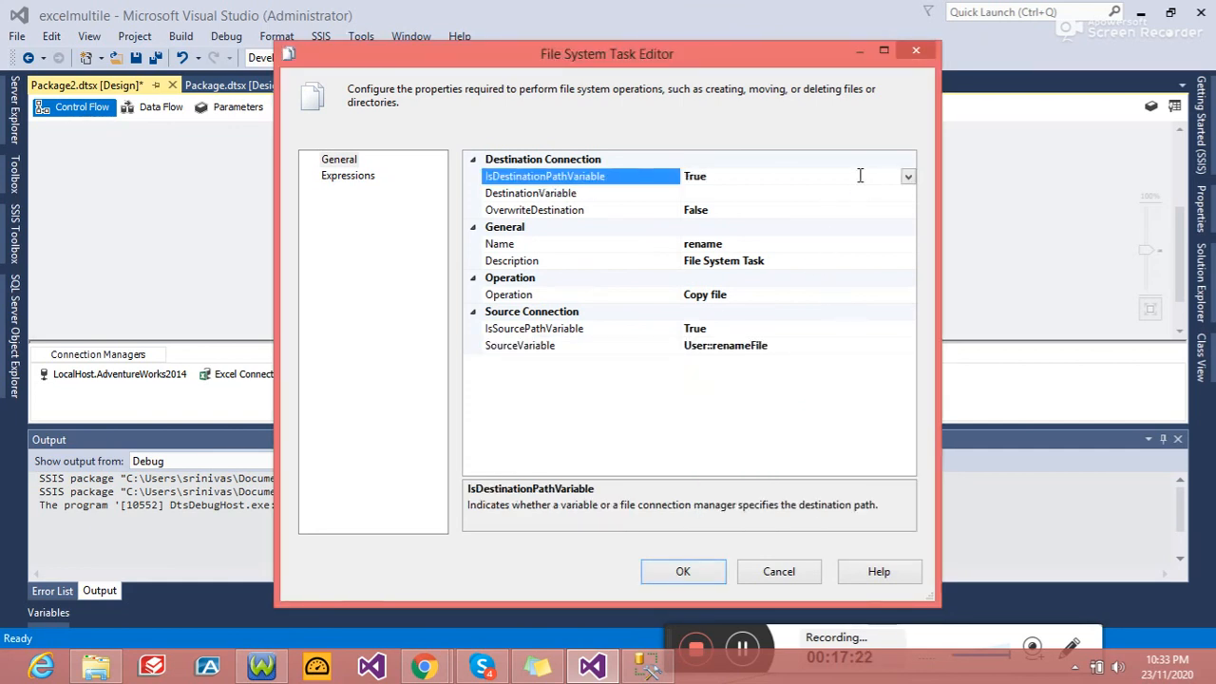
key(Down)
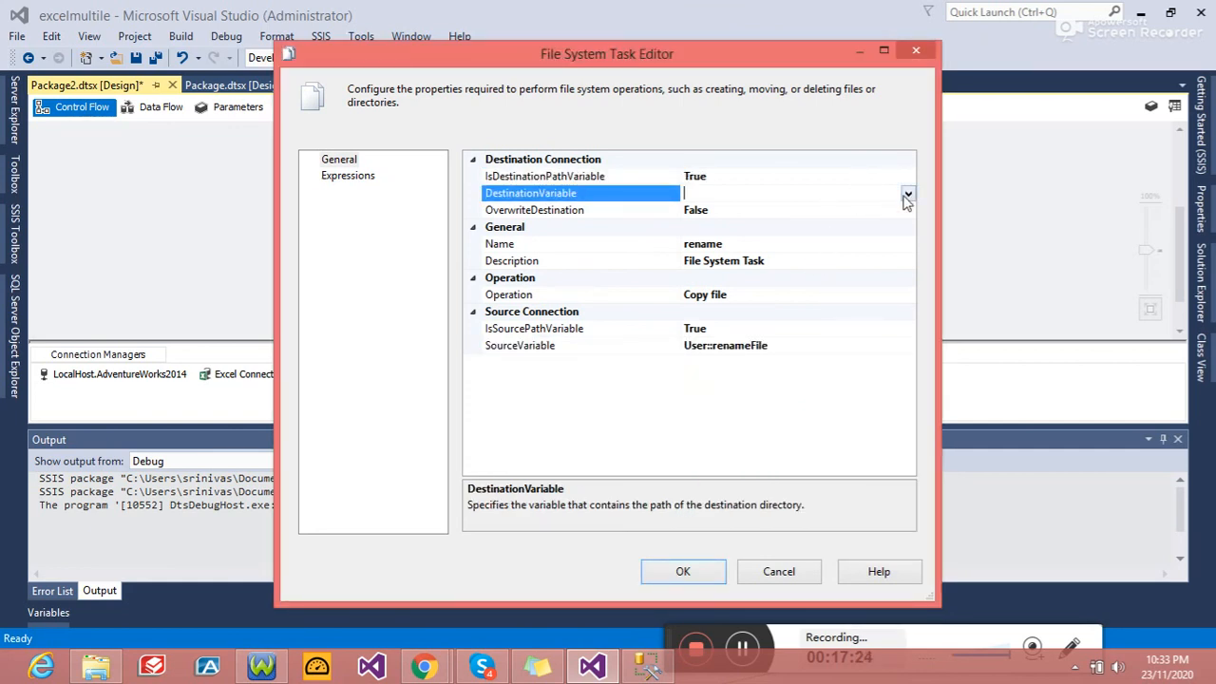
click(908, 196)
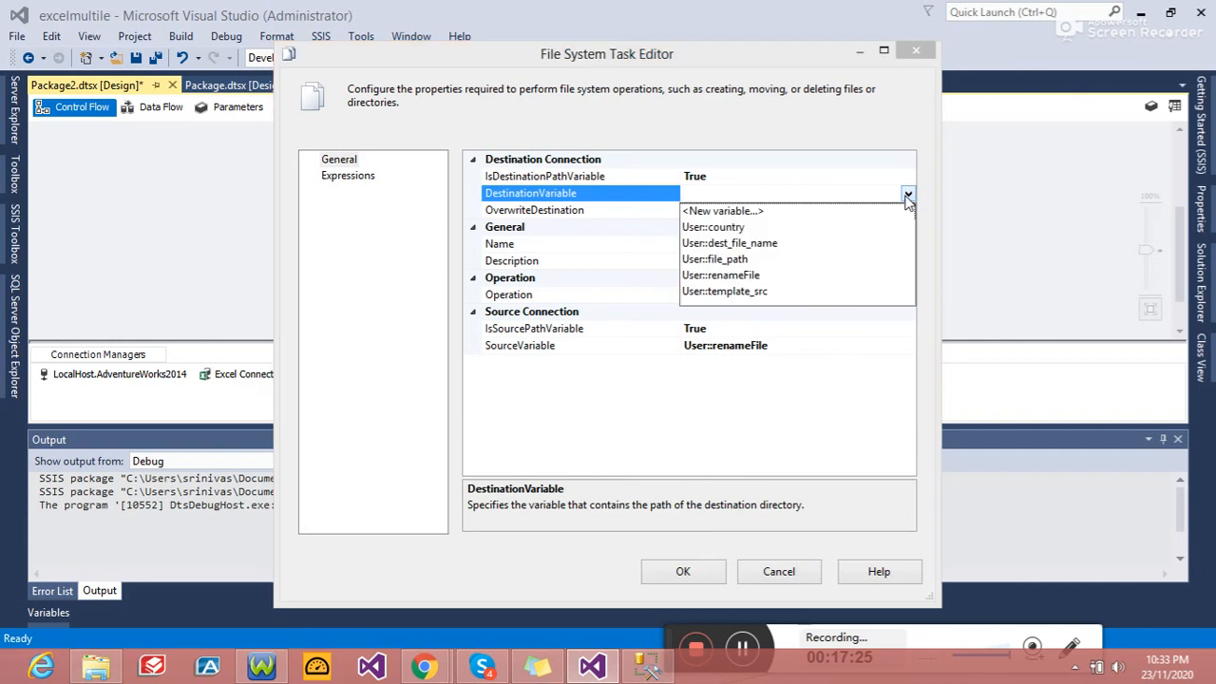
click(754, 245)
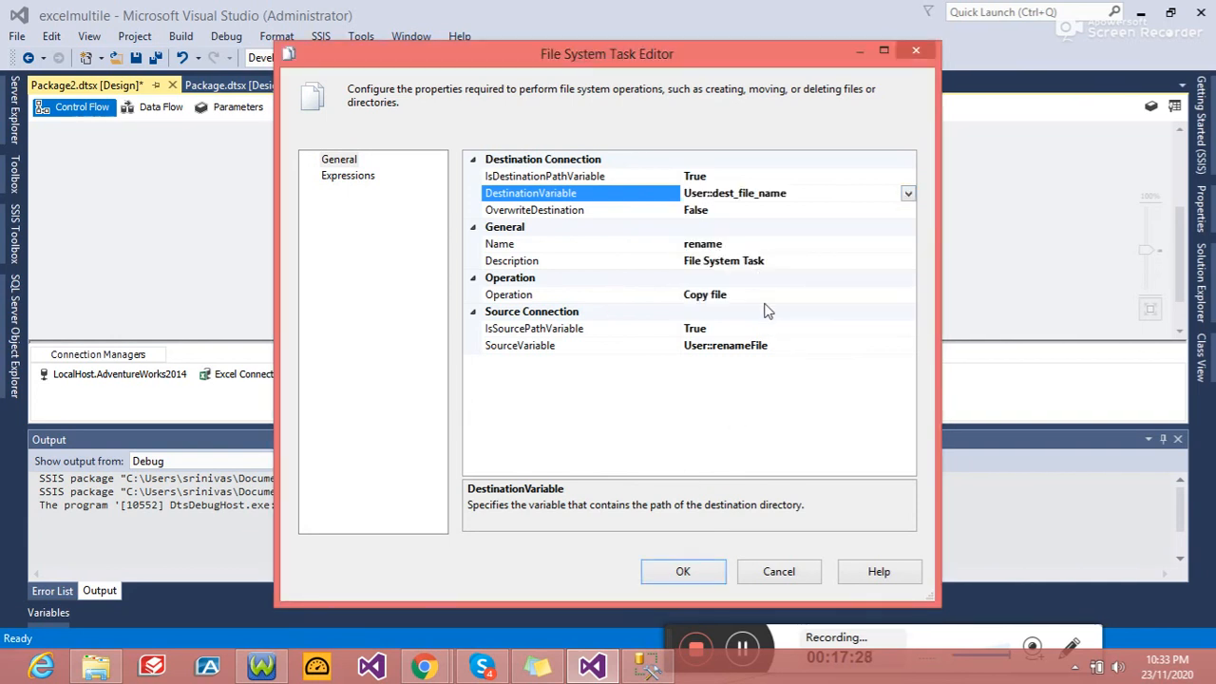
Step: Set the rename task's operation to Rename file and apply the task settings
click(765, 296)
click(908, 297)
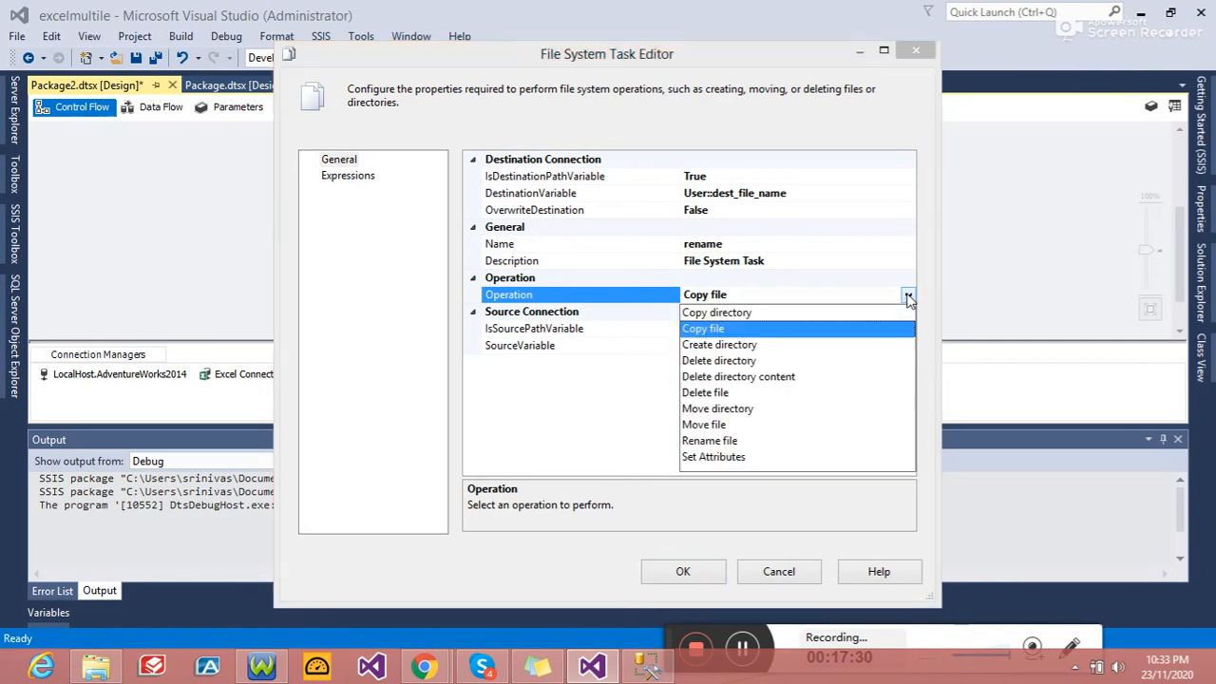
click(717, 441)
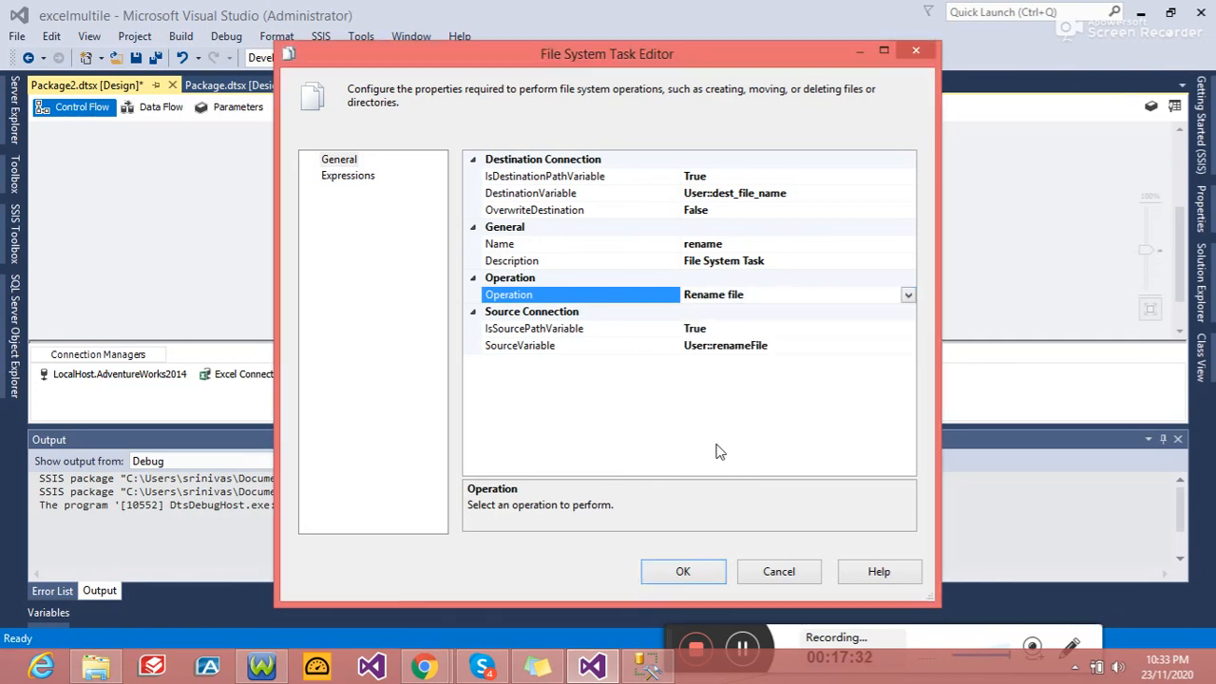
click(687, 569)
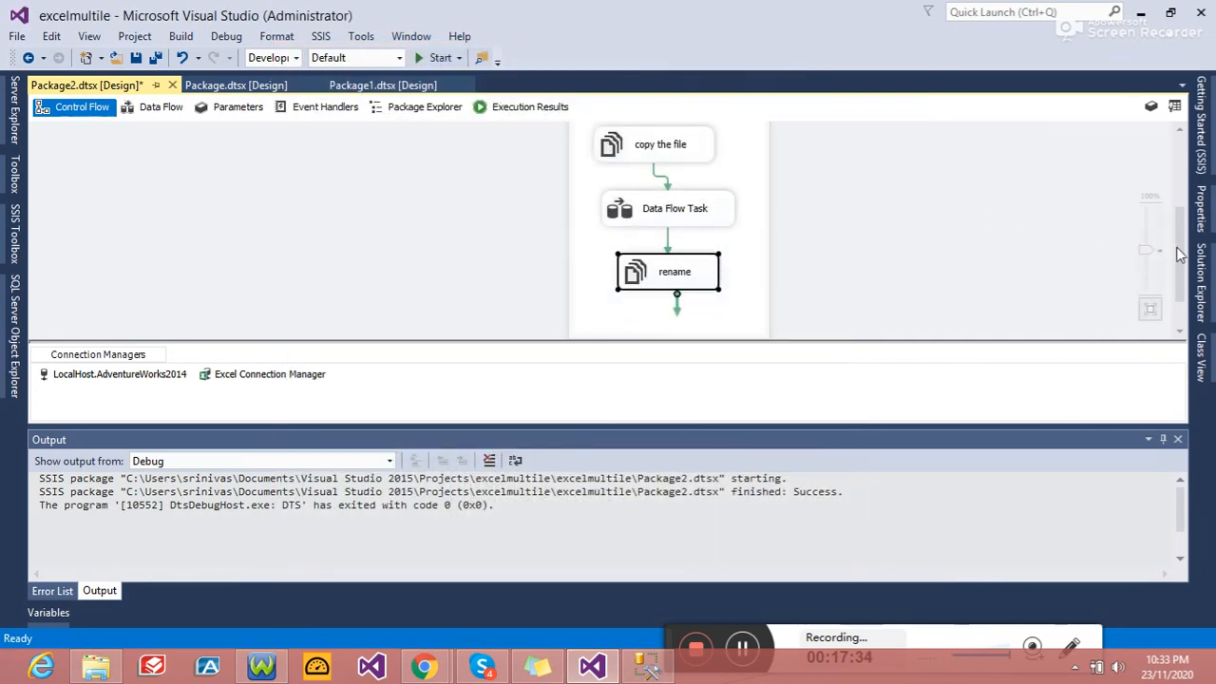
Step: Run Package2 and check the execution status of the tasks in the Foreach Loop Container
scroll(1130, 242, up, 3)
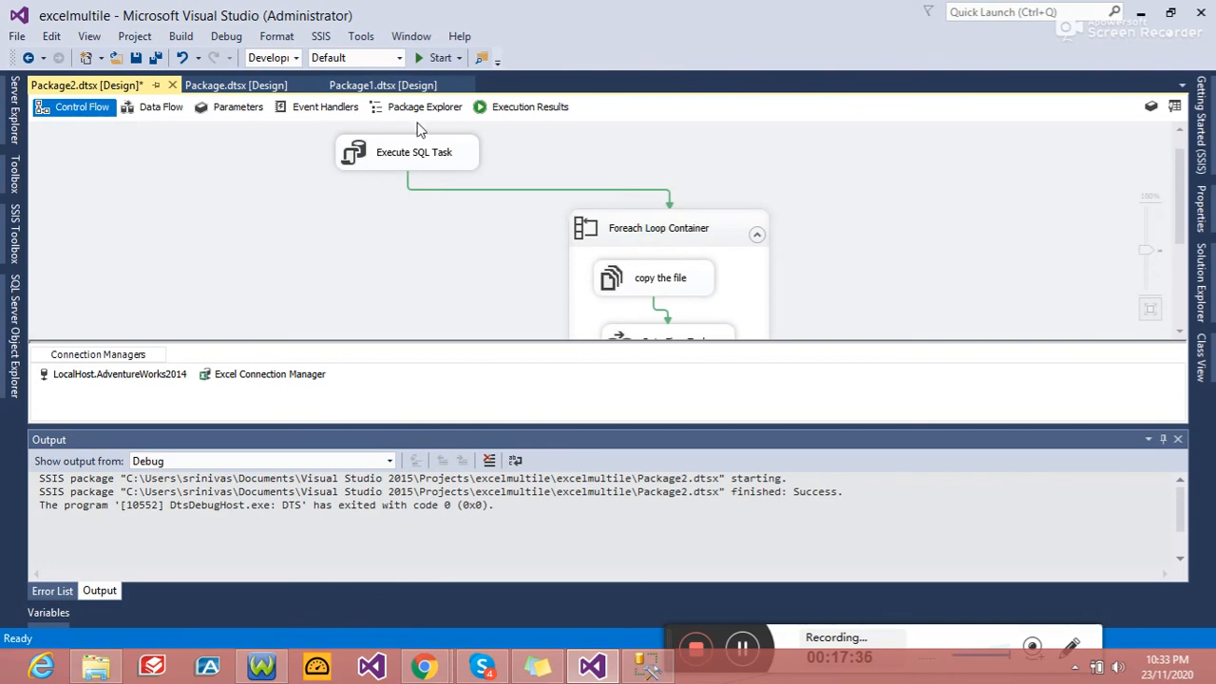
click(436, 57)
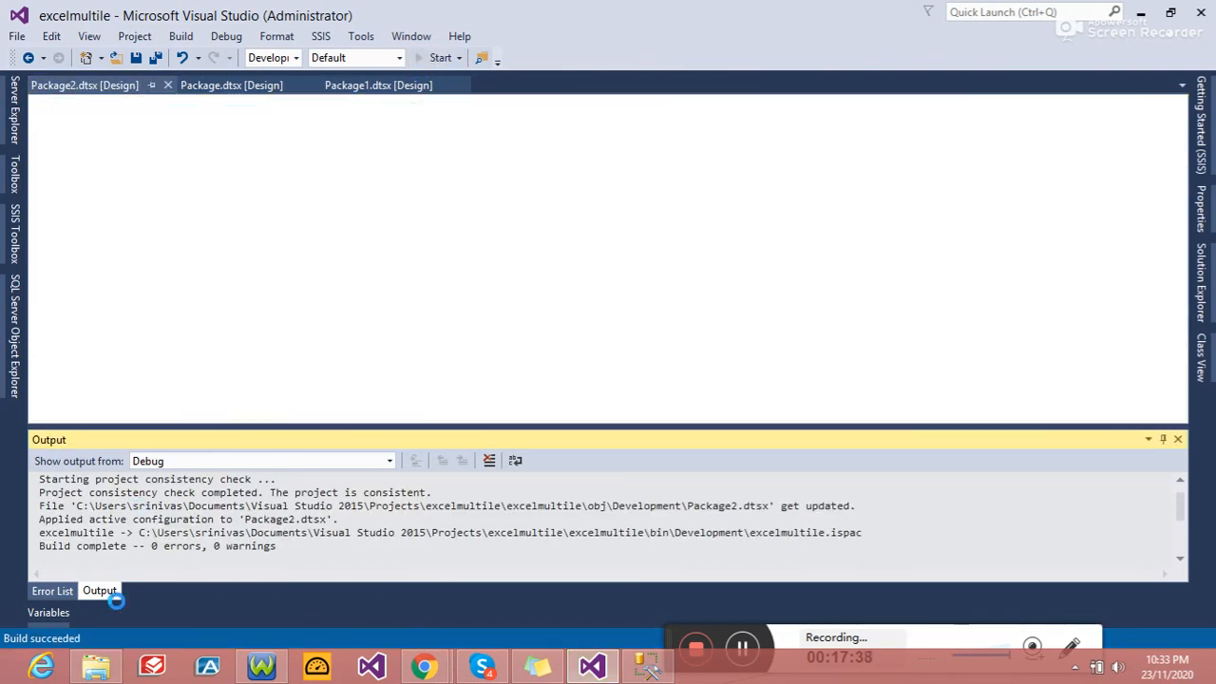
click(110, 668)
click(110, 669)
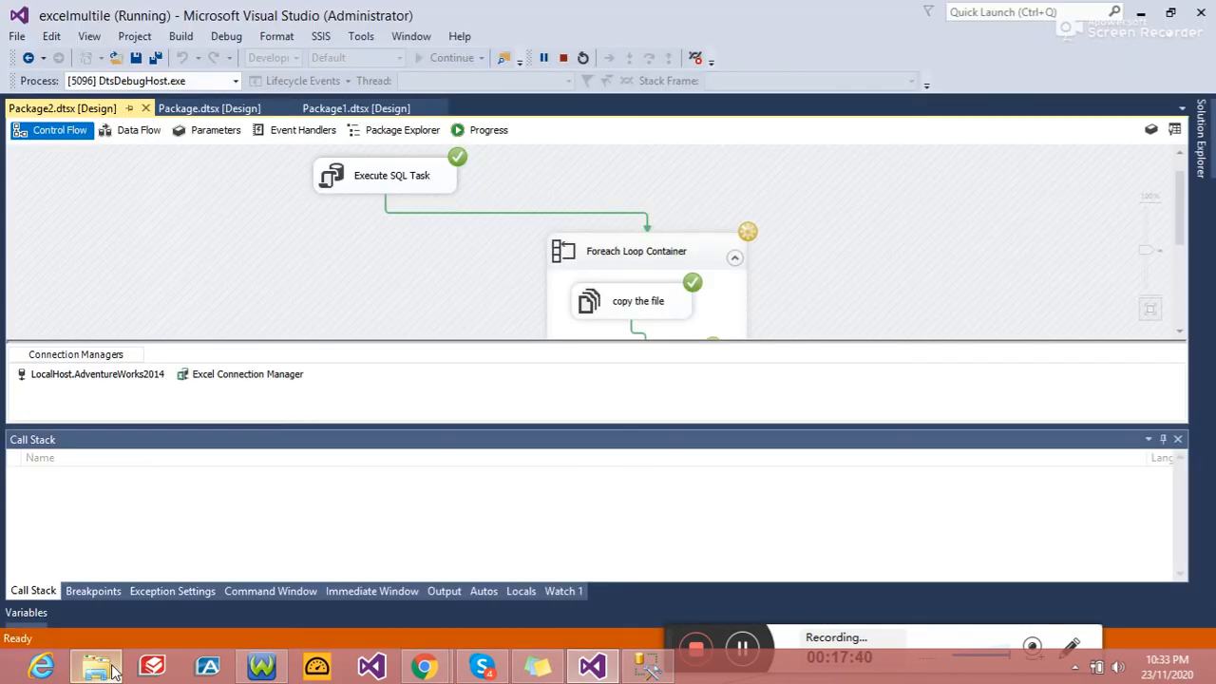
drag(1182, 194, 1183, 243)
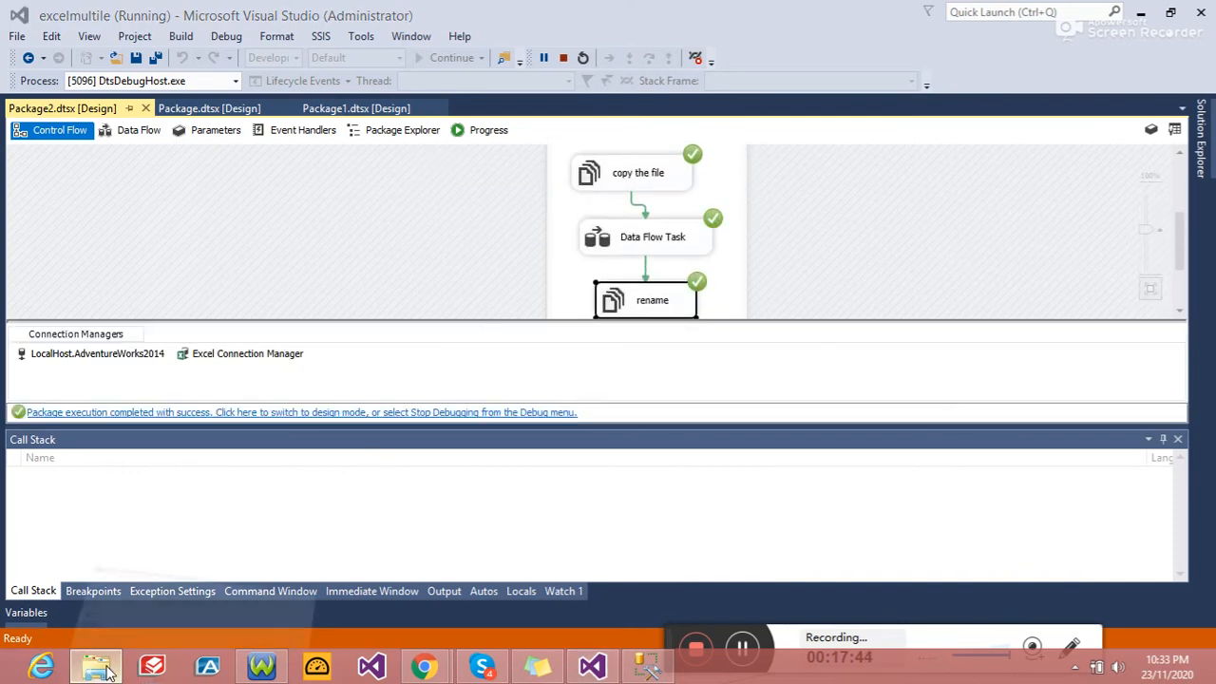
Step: Switch to the SSISDEMO folder in File Explorer and inspect the exported rows in the US workbook
click(99, 668)
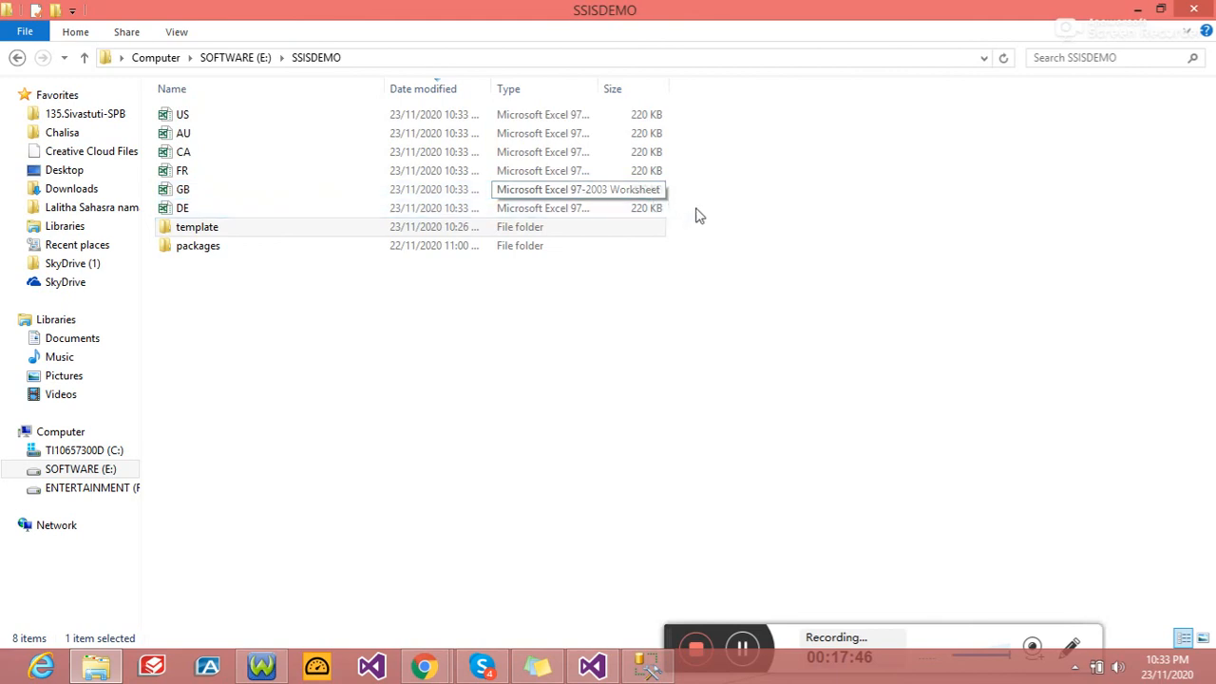
drag(697, 214, 258, 110)
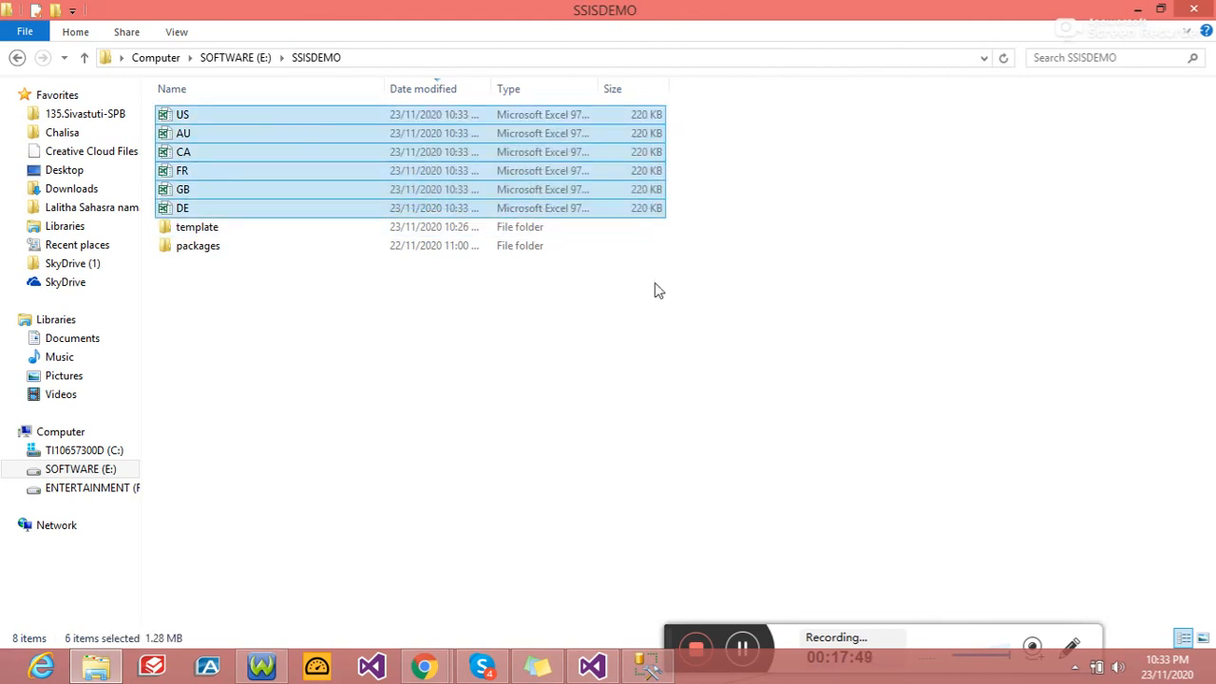
click(659, 290)
double_click(232, 117)
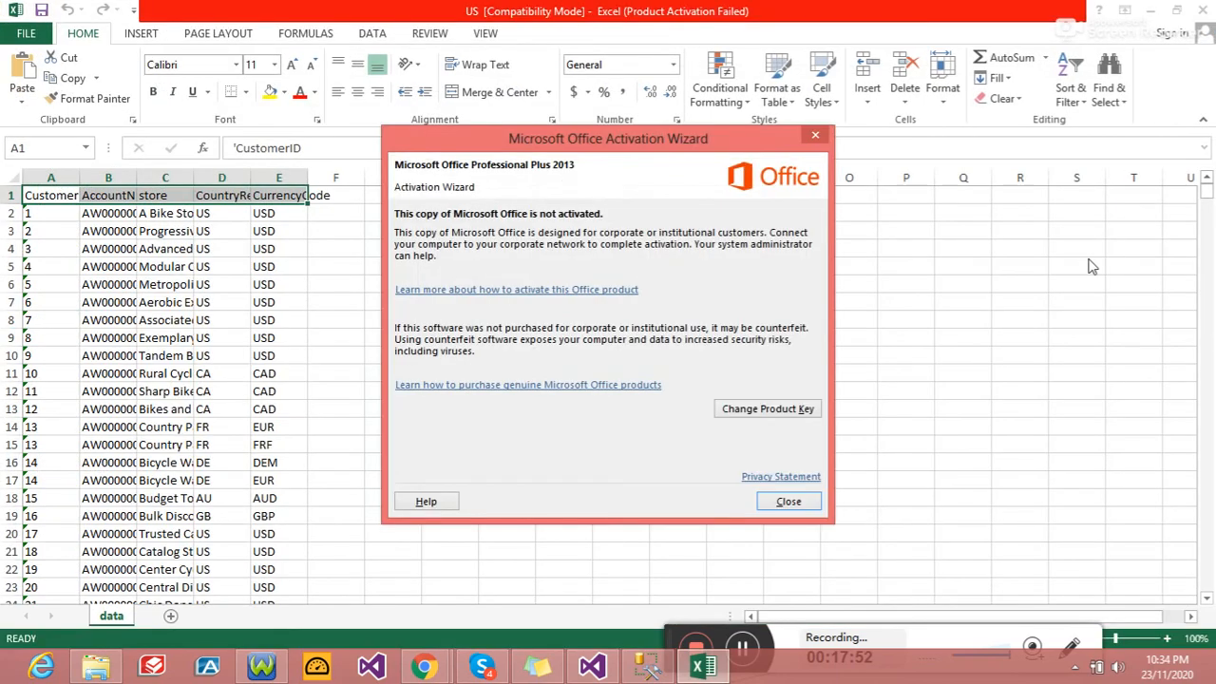
click(803, 502)
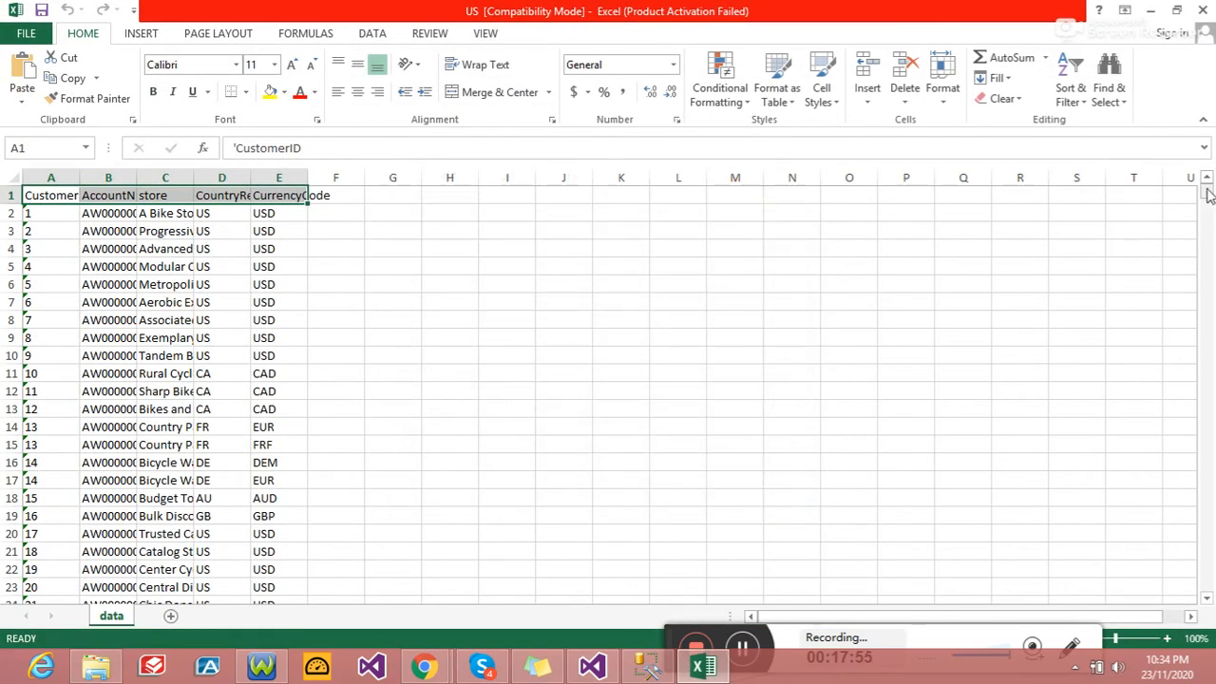
drag(1208, 193, 1207, 591)
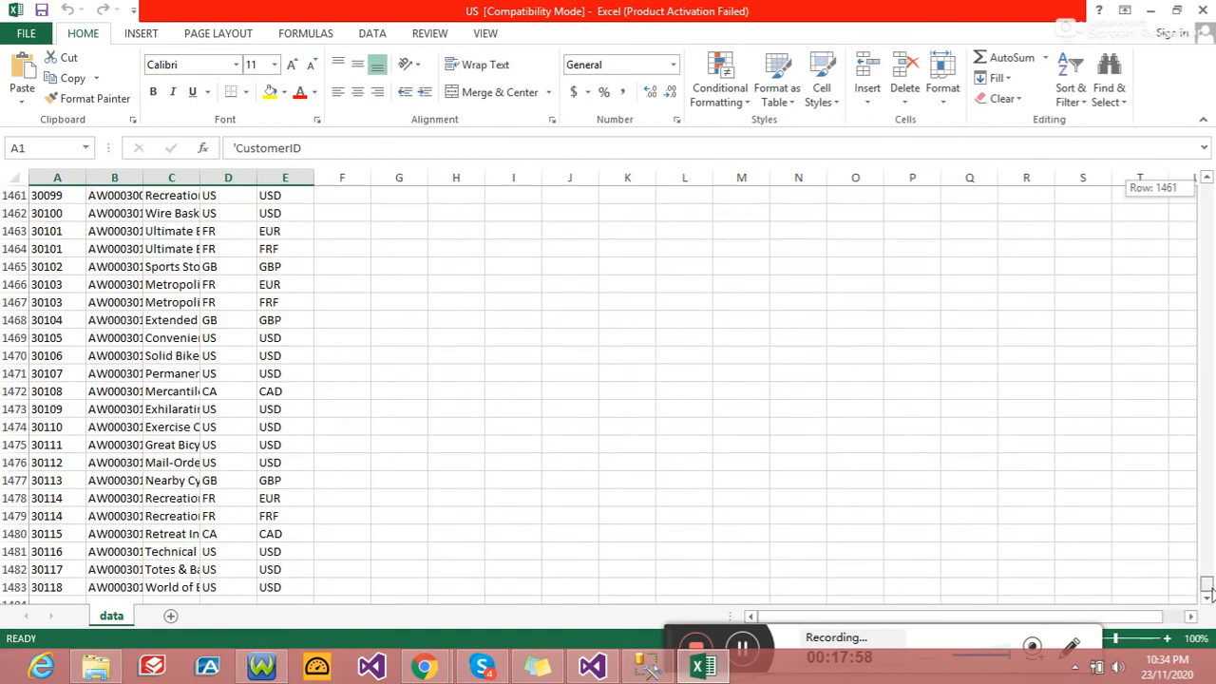
click(1201, 11)
Step: Delete the US, AU, CA, FR, GB and DE workbooks from the SSISDEMO folder
click(707, 221)
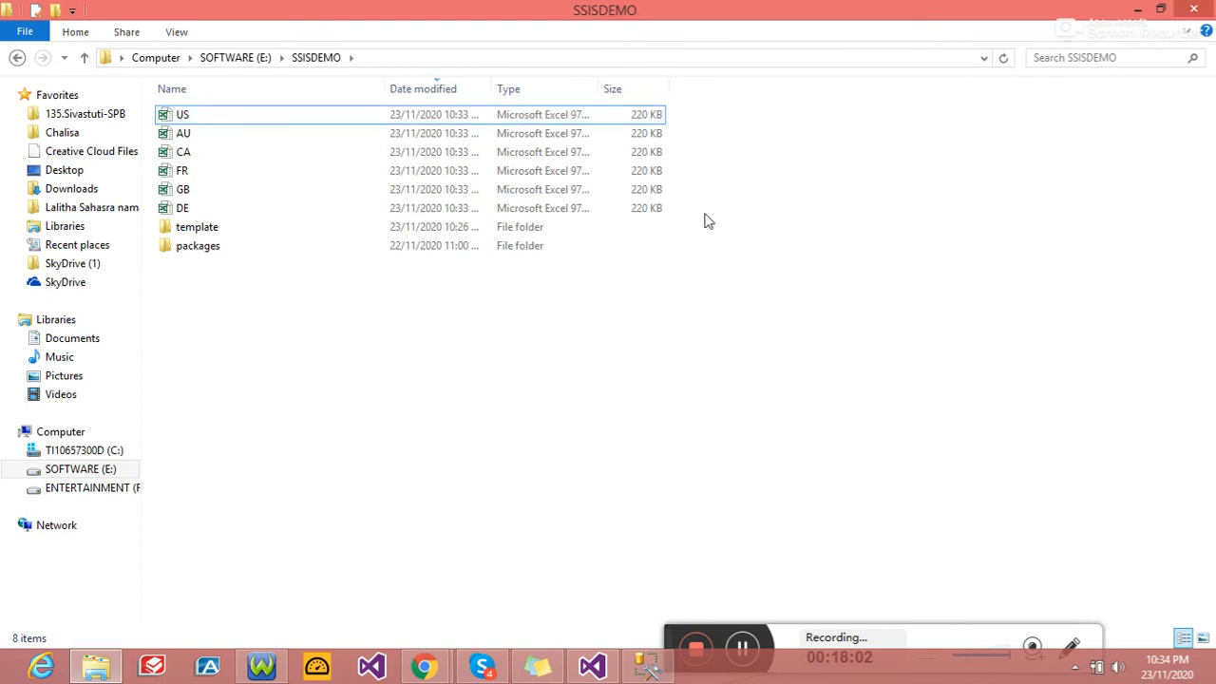
drag(720, 217, 246, 110)
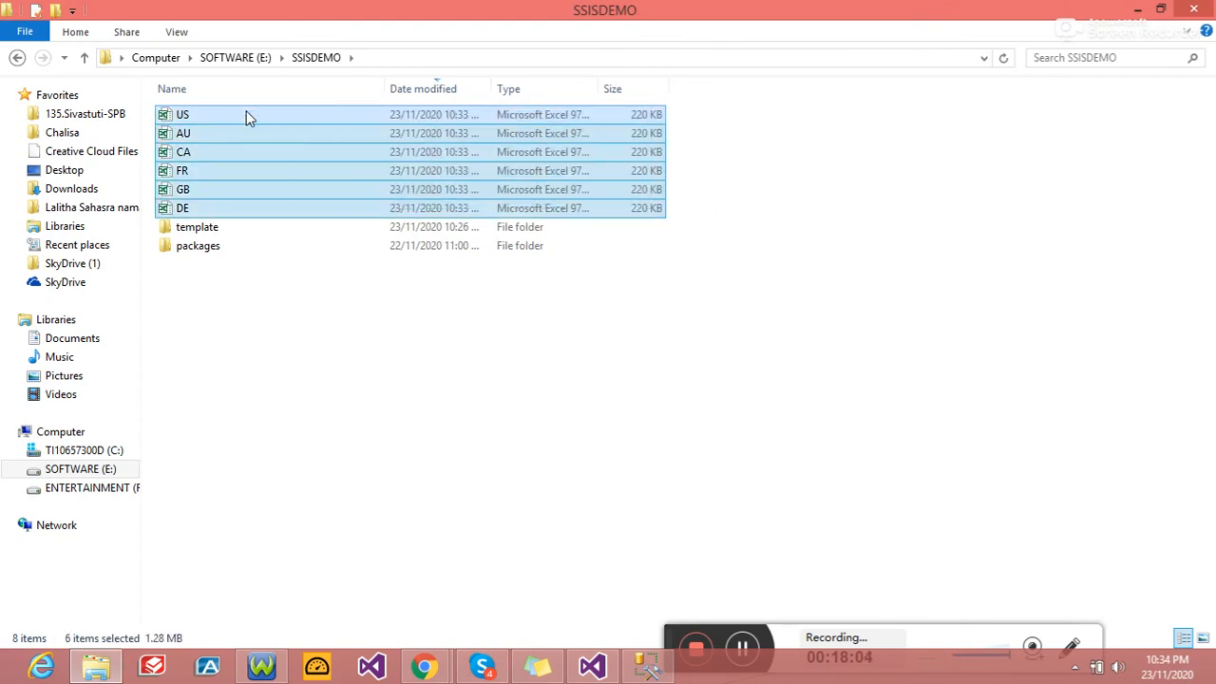
key(Delete)
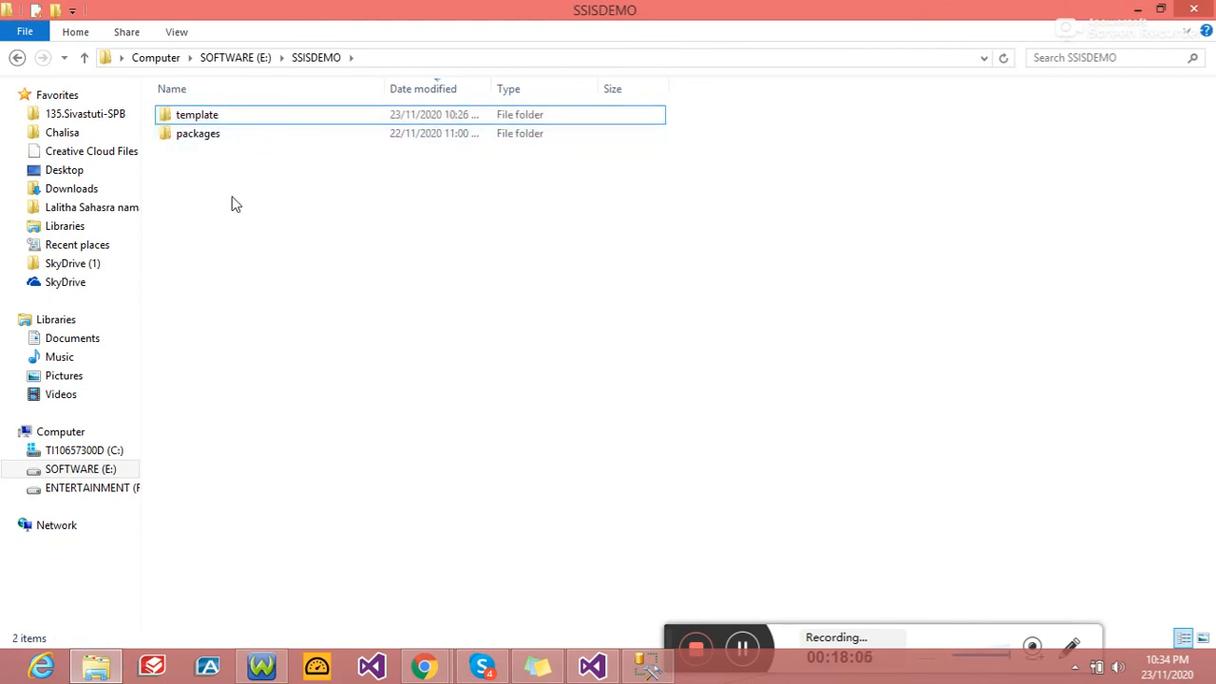
Step: Return to Visual Studio, stop debugging Package2, and set the Data Flow Task's DelayValidation property to True
click(581, 657)
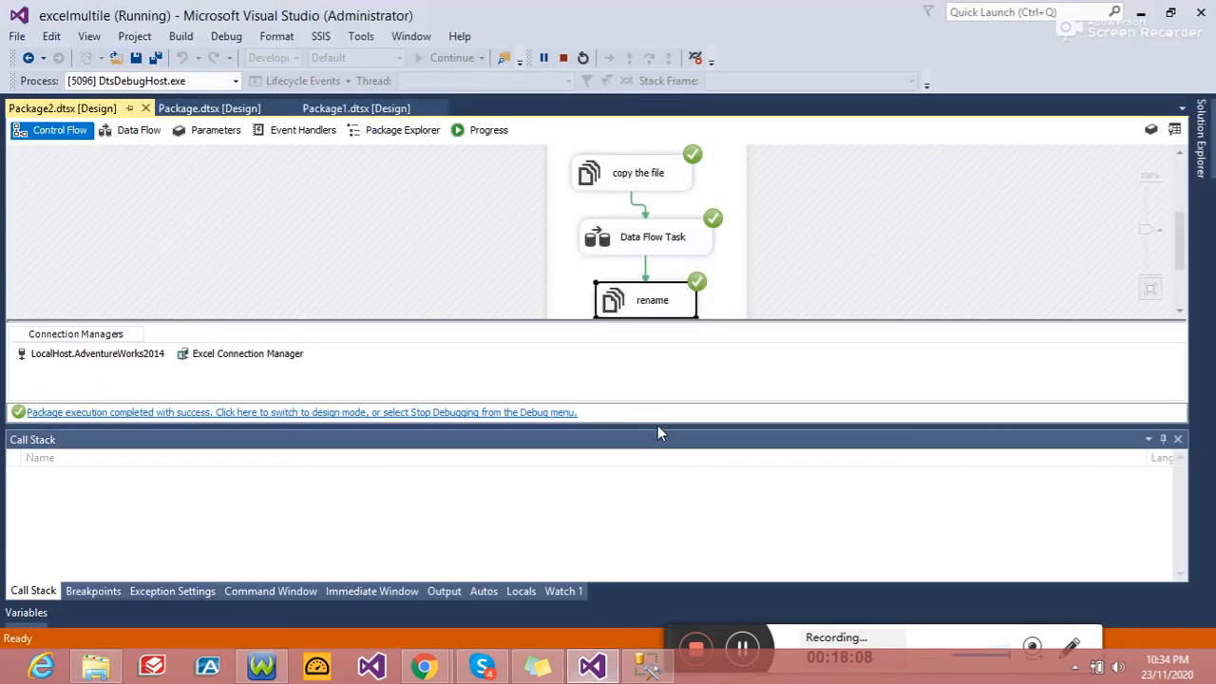
click(564, 60)
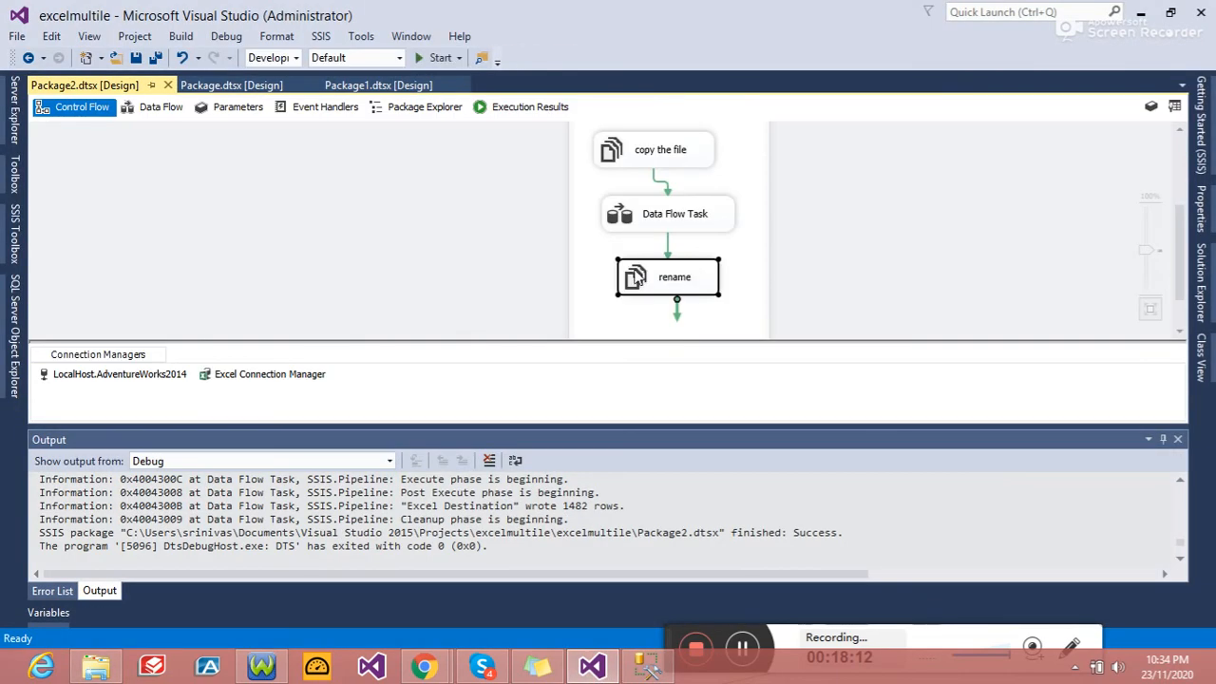
click(660, 215)
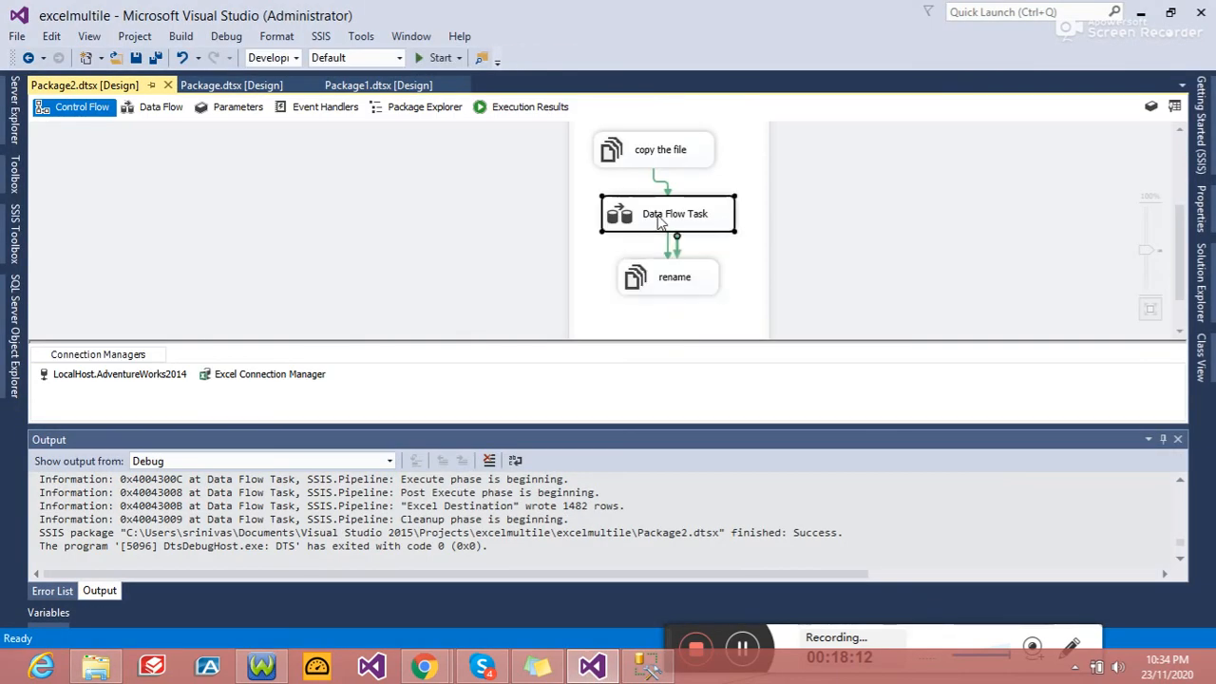
click(1202, 281)
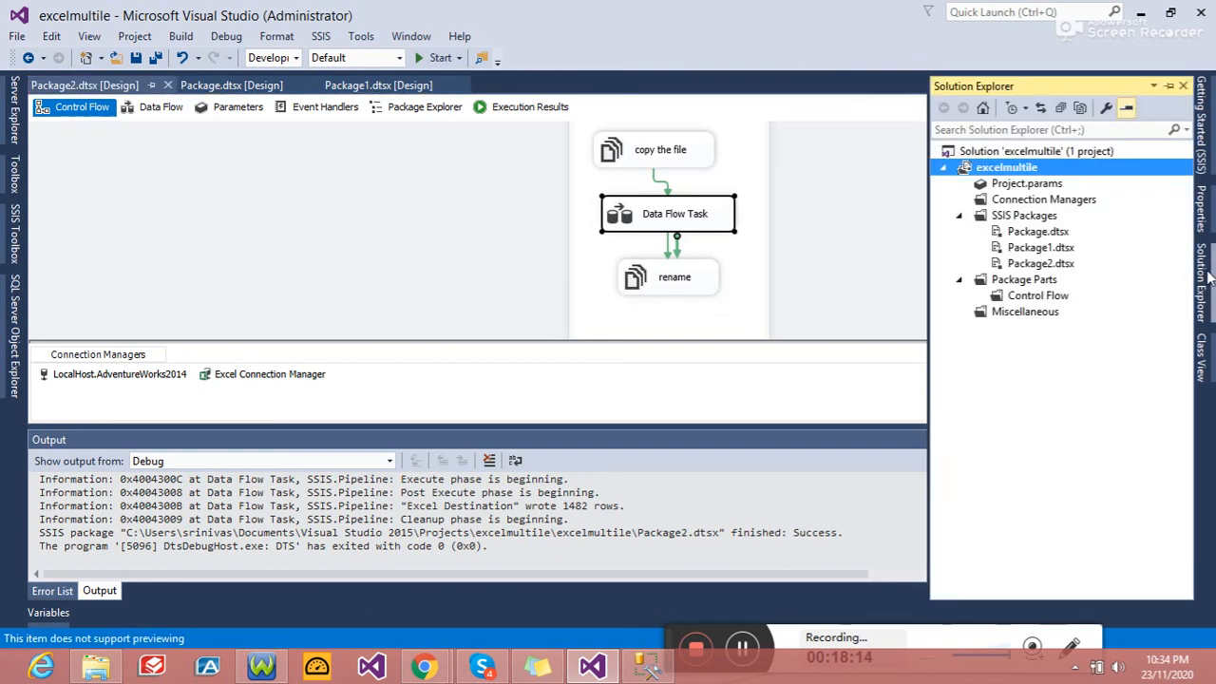
click(1201, 214)
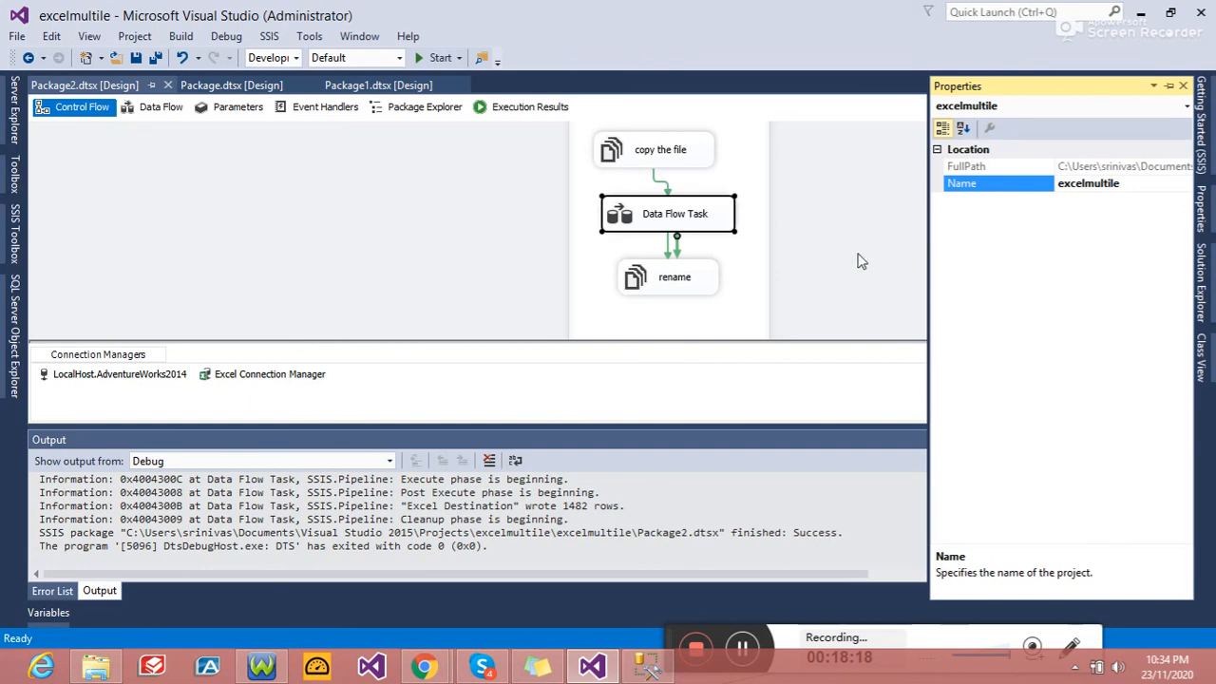
click(765, 261)
click(705, 226)
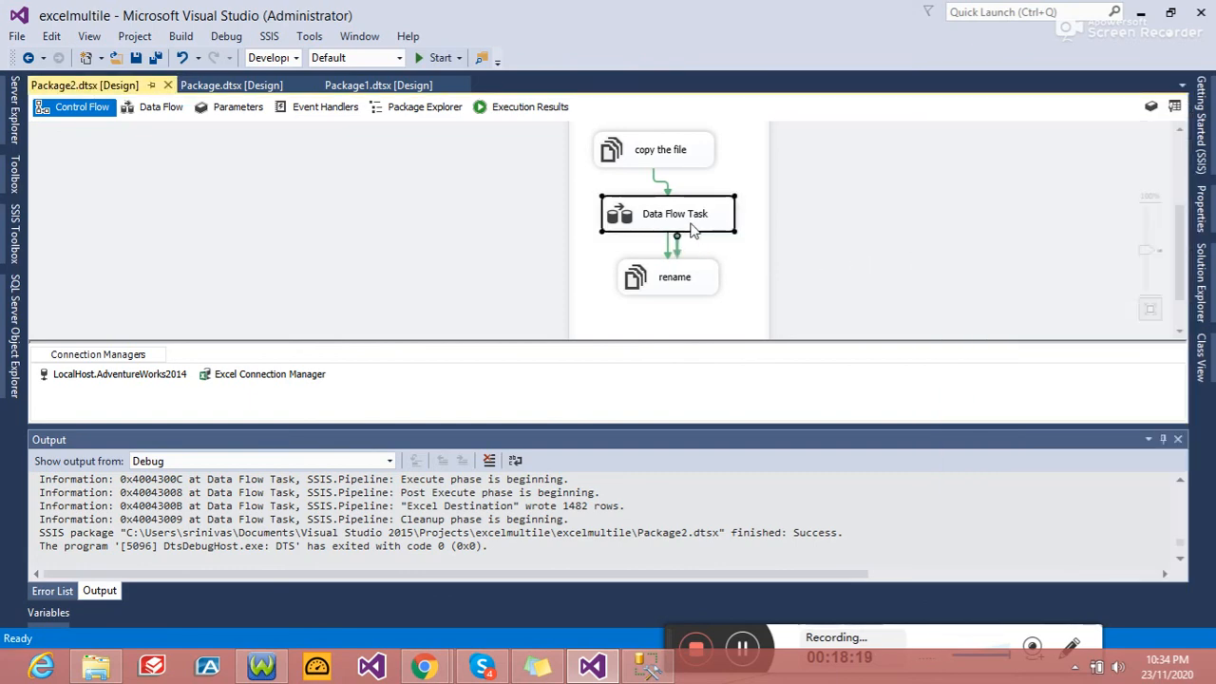
click(1198, 218)
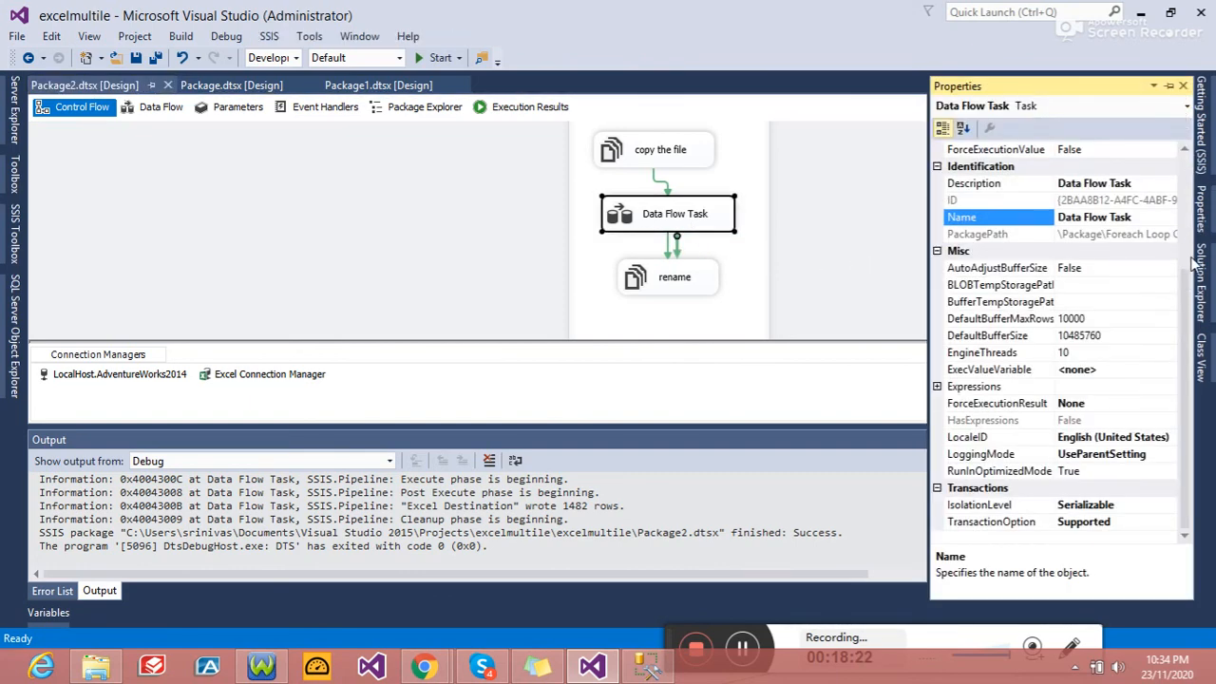
drag(1186, 285, 1186, 174)
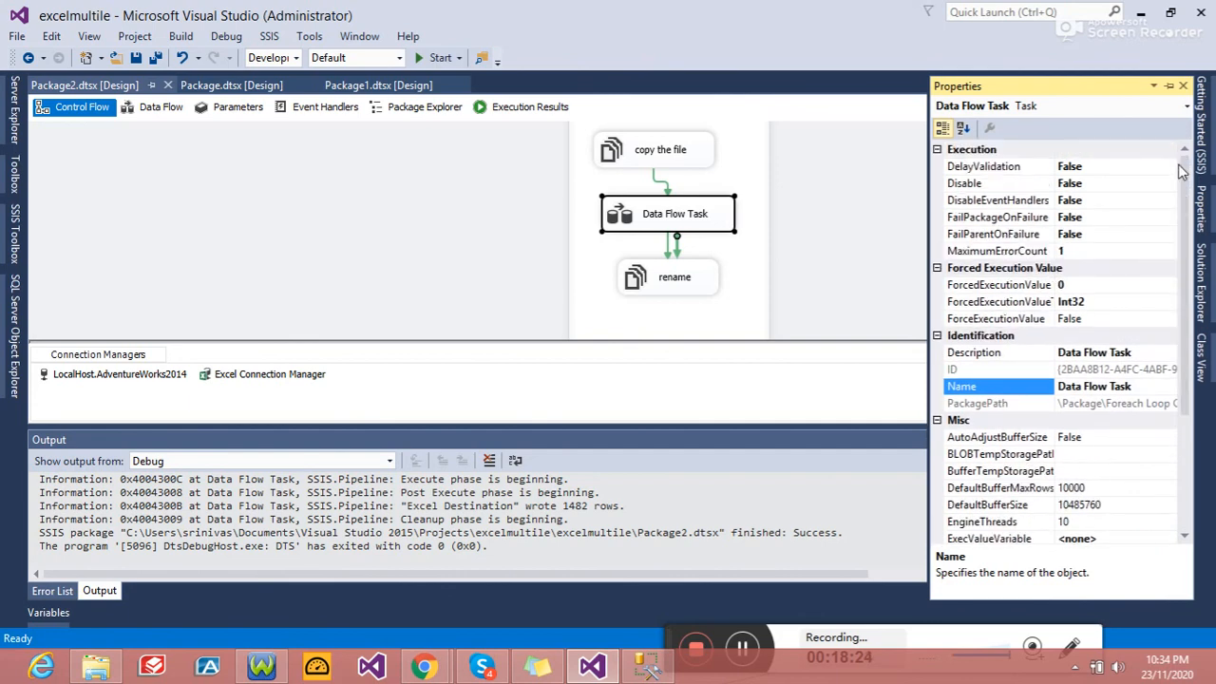
click(1079, 169)
double_click(1079, 168)
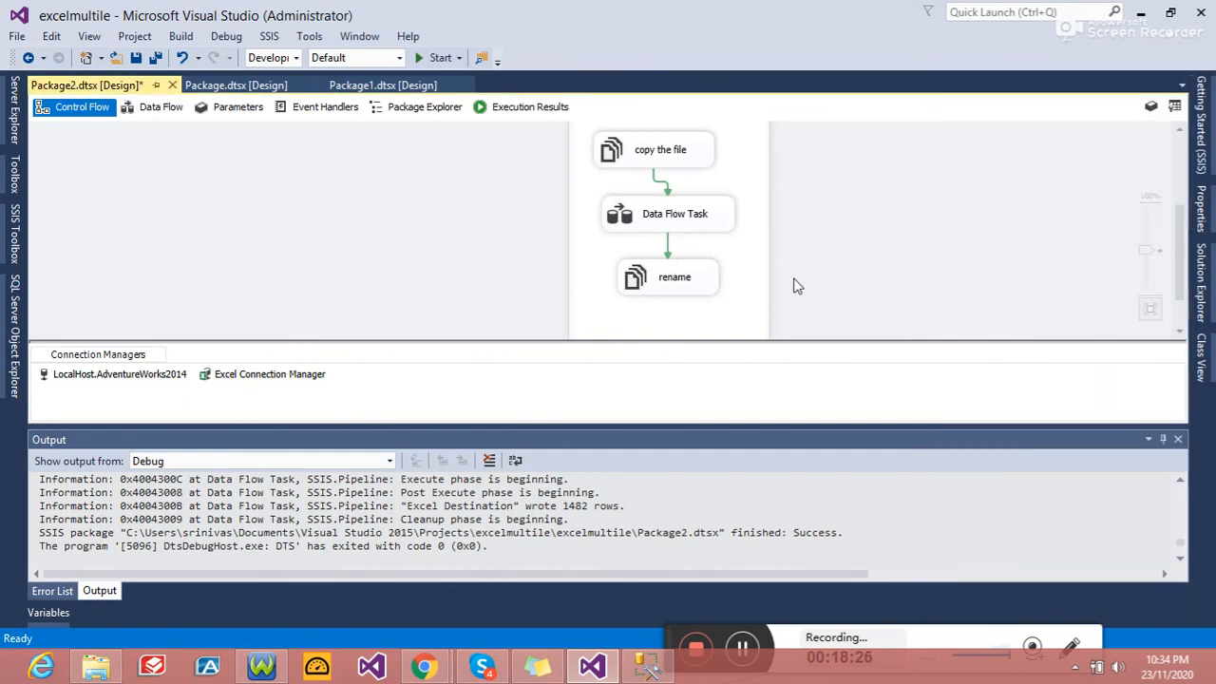
Step: Add the filter "where d.CountryRegionCode =?" to the end of the OLE DB Source's SQL command in the Data Flow Task
double_click(707, 219)
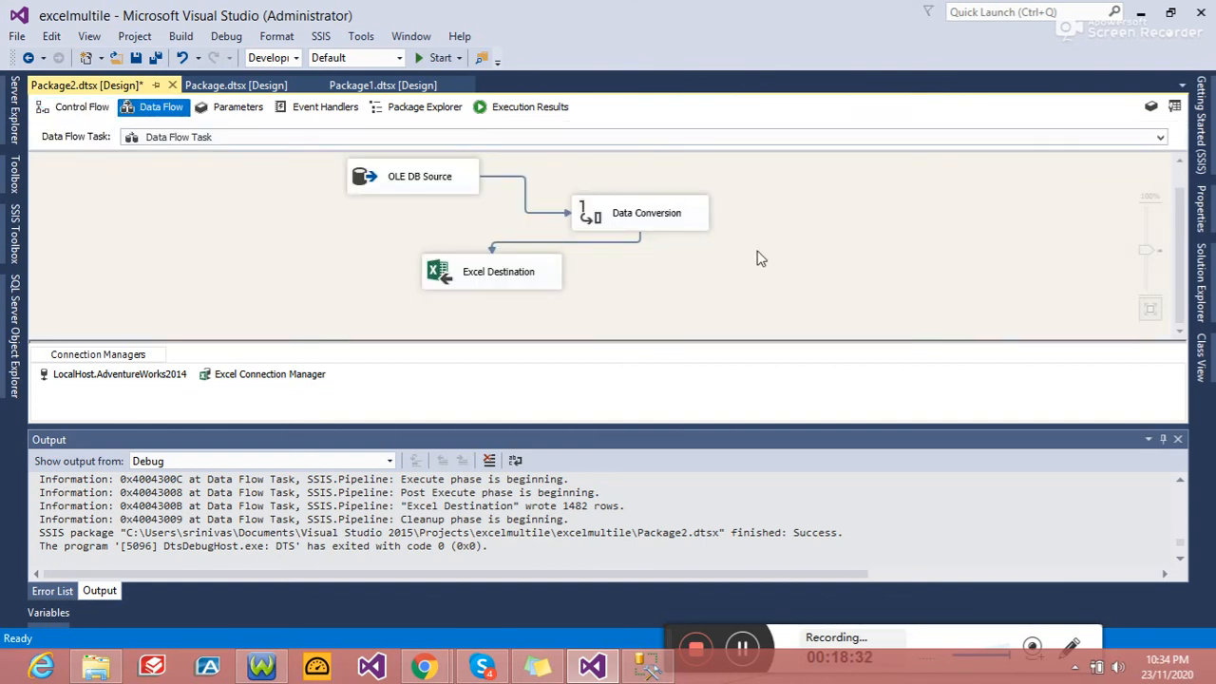
double_click(442, 171)
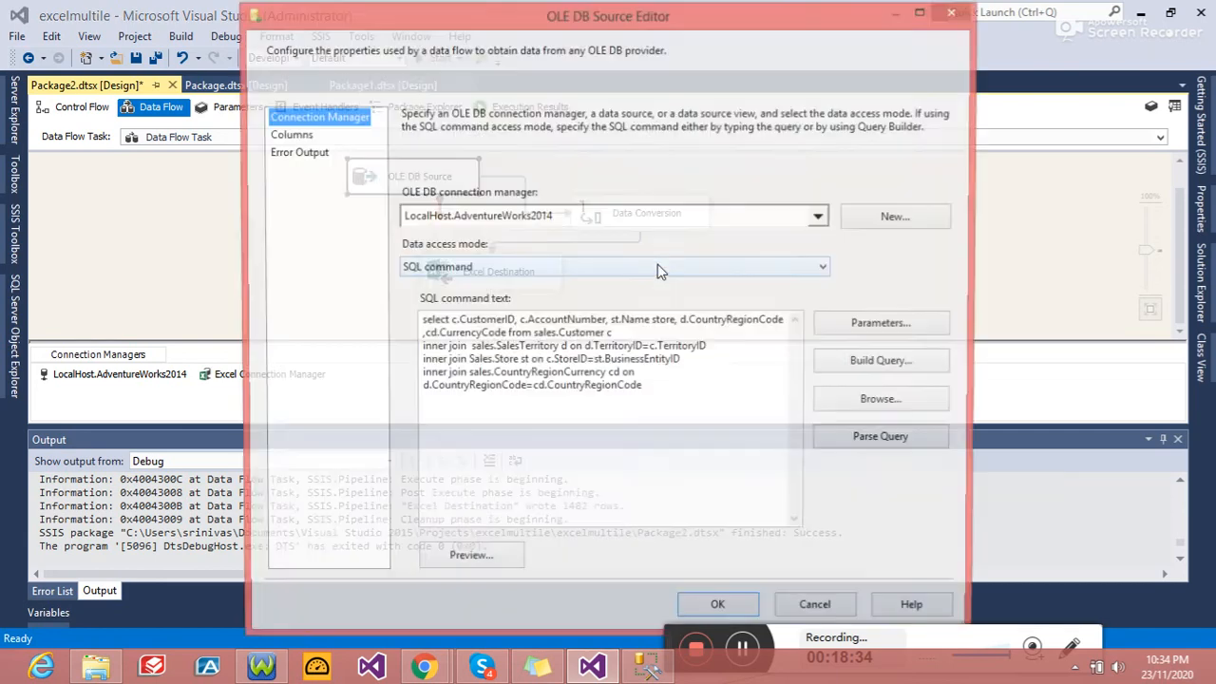
click(674, 391)
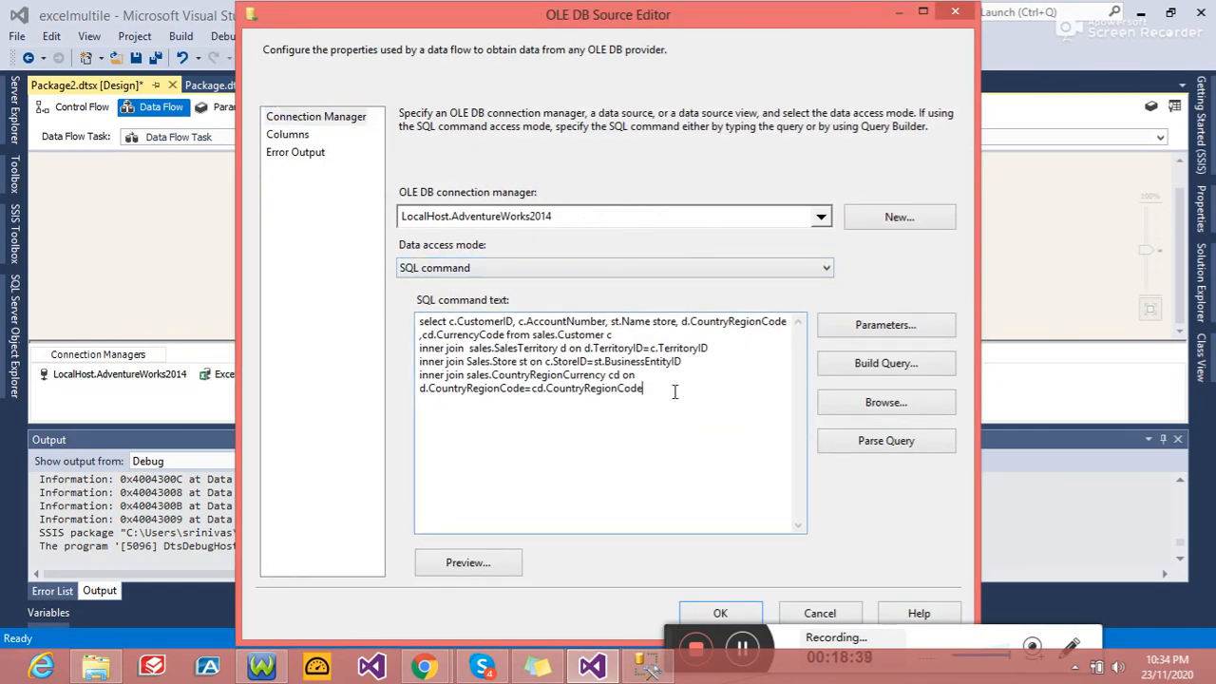
text(where da.)
double_click(729, 322)
key(ctrl+c)
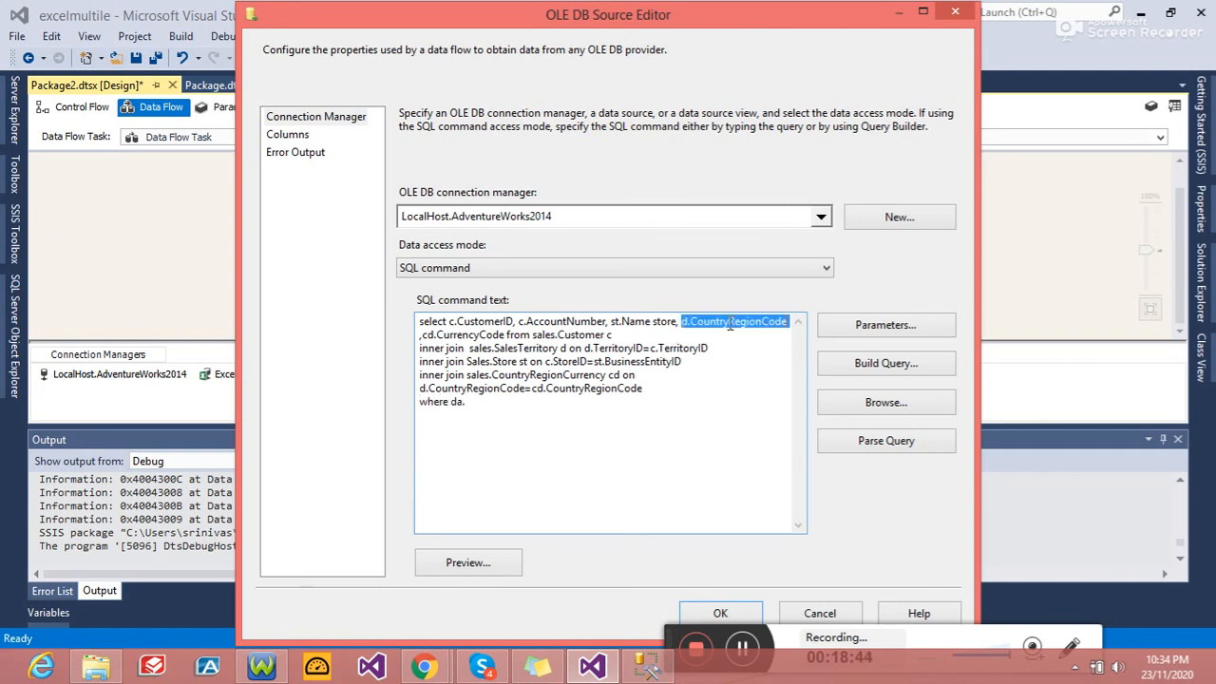
double_click(458, 403)
key(ctrl+v)
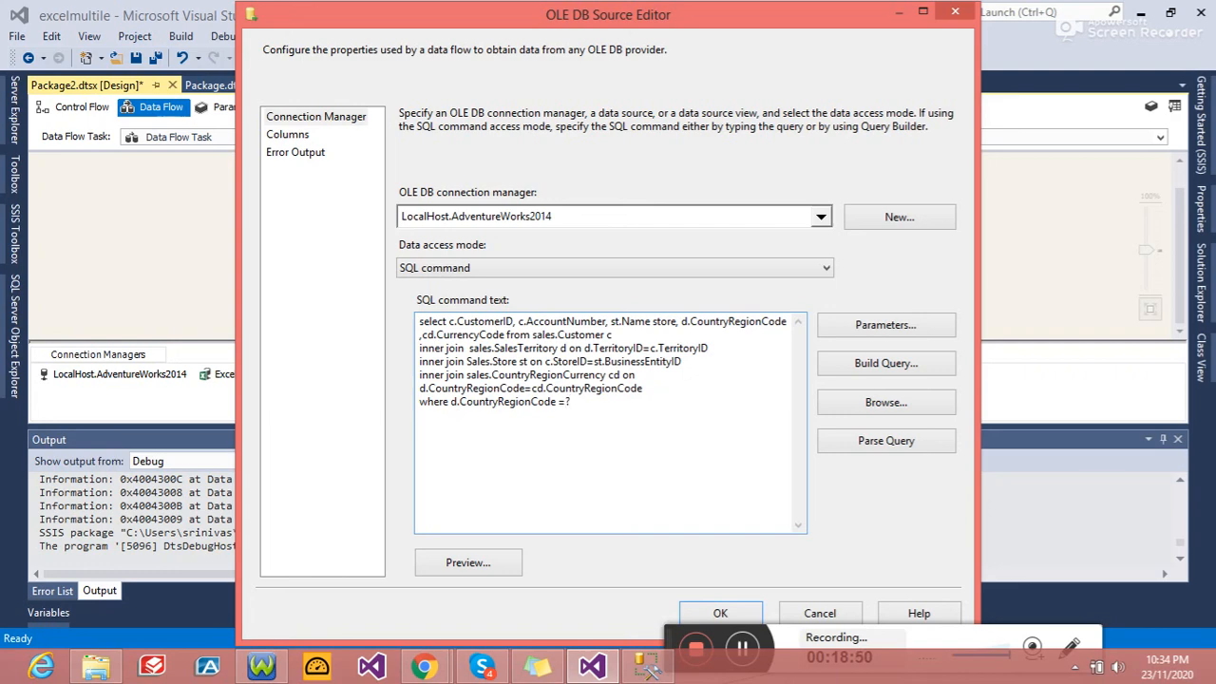
Step: Map query parameter 0 to the User::country variable, review the source columns and apply the OLE DB Source settings
click(893, 330)
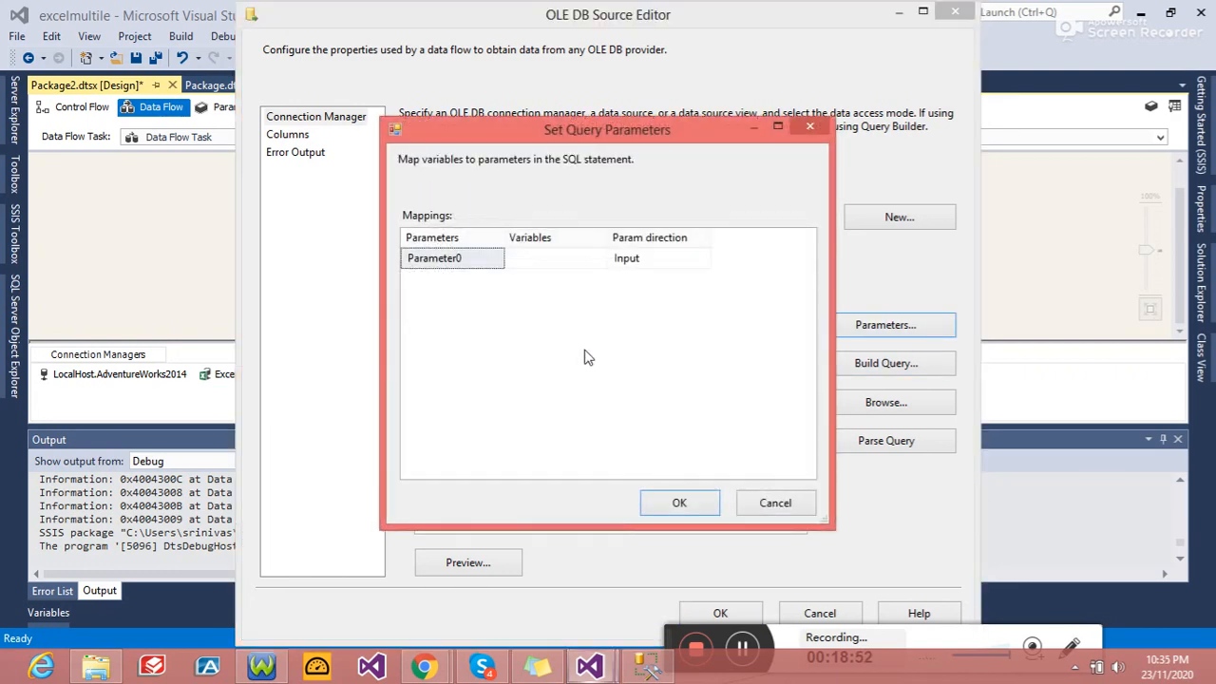
click(599, 260)
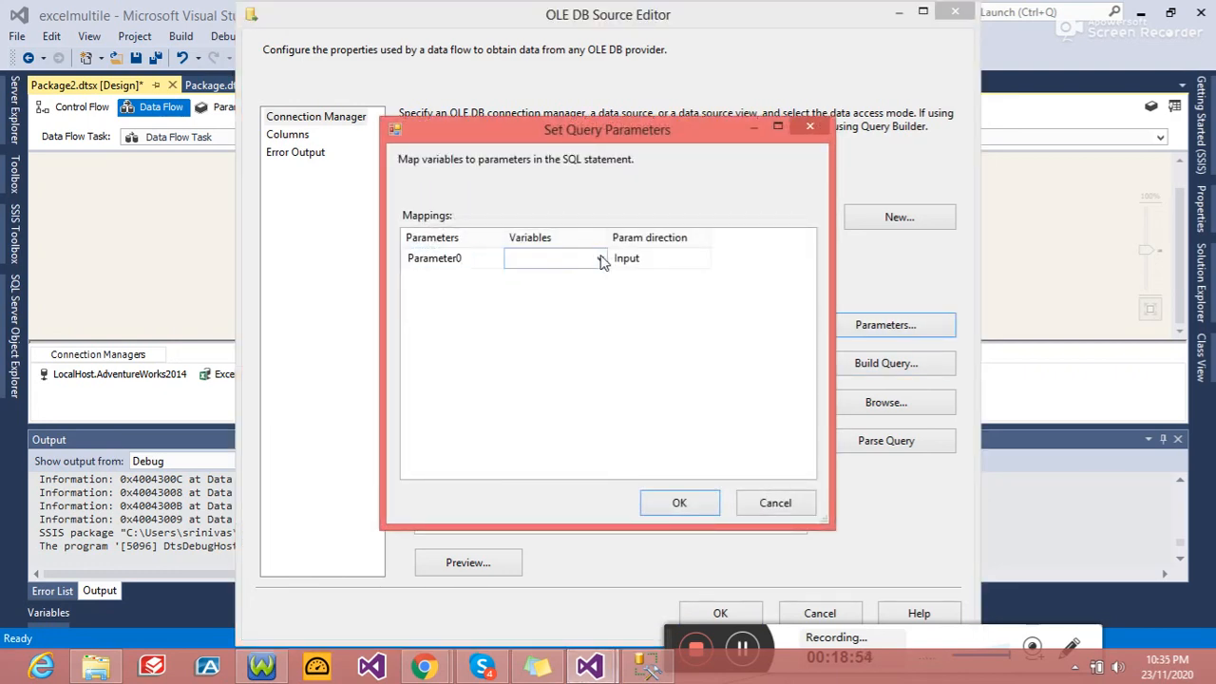
click(599, 258)
mouse_move(601, 297)
mouse_down()
mouse_move(600, 384)
mouse_move(600, 318)
mouse_up()
click(543, 342)
click(492, 260)
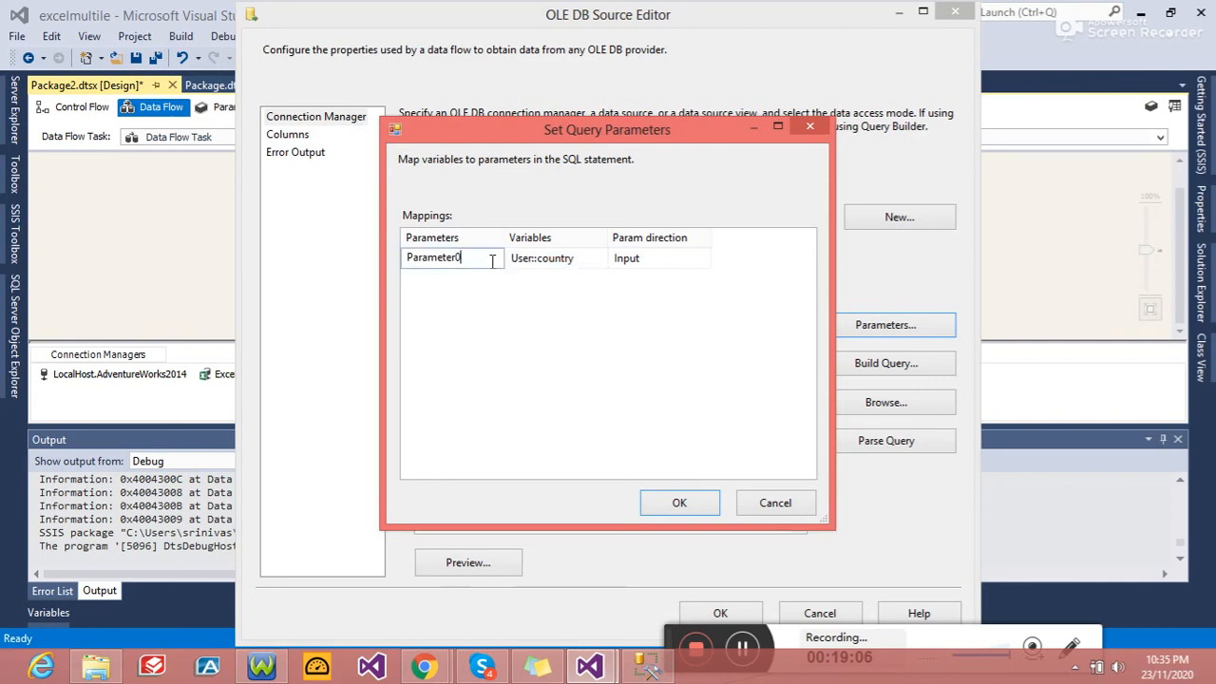
drag(492, 260, 403, 256)
text(0)
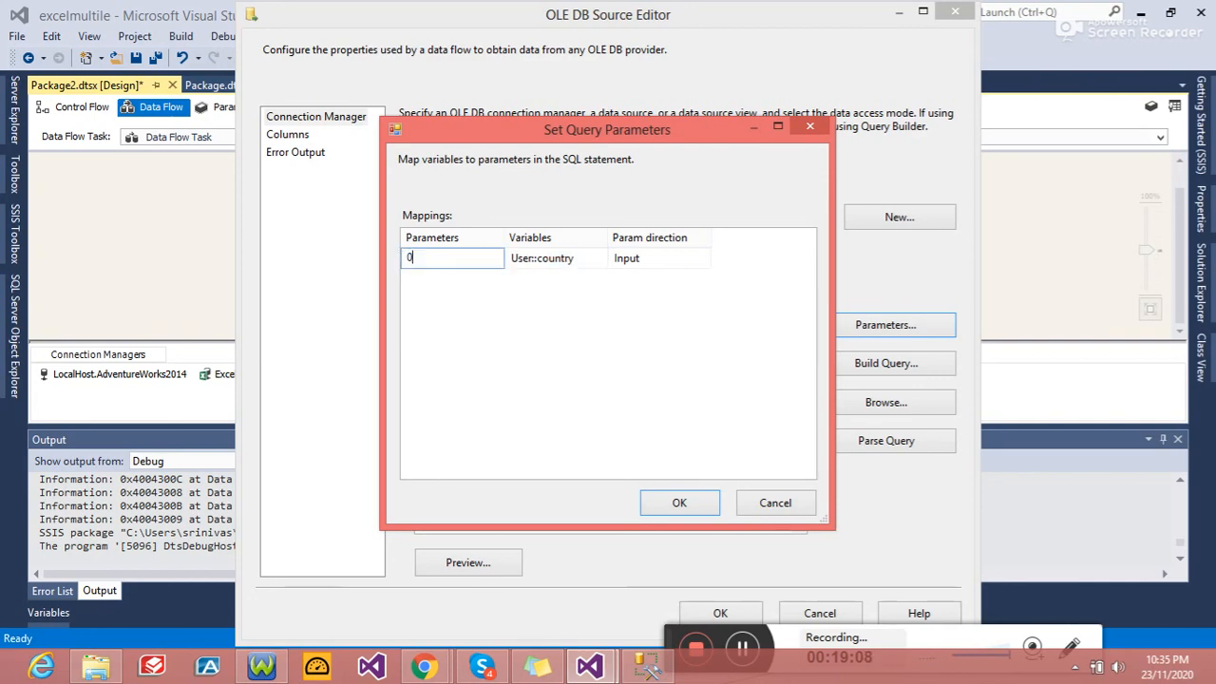
click(685, 508)
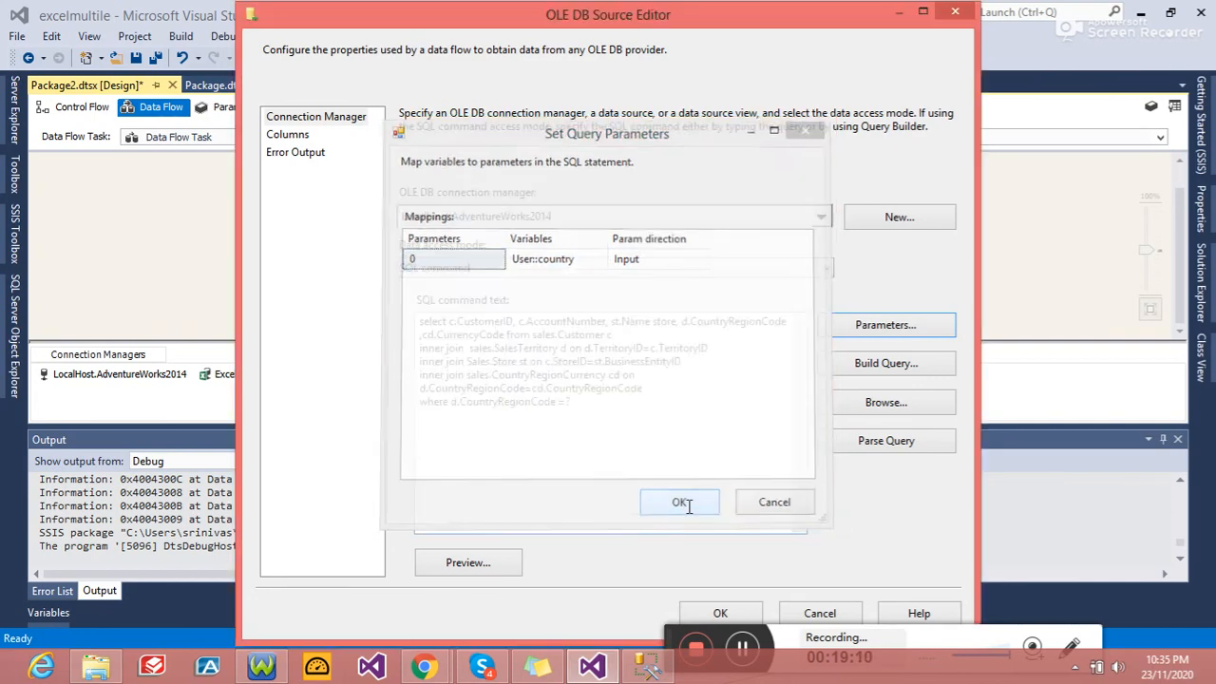
click(302, 136)
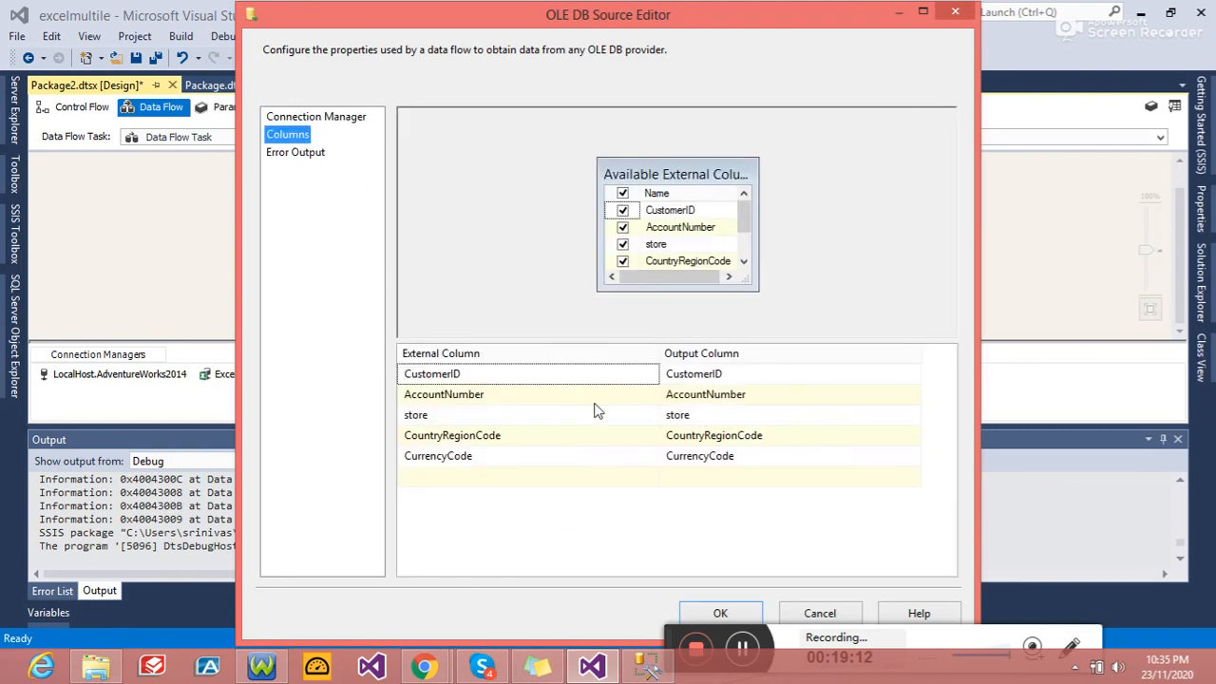
click(720, 613)
click(271, 259)
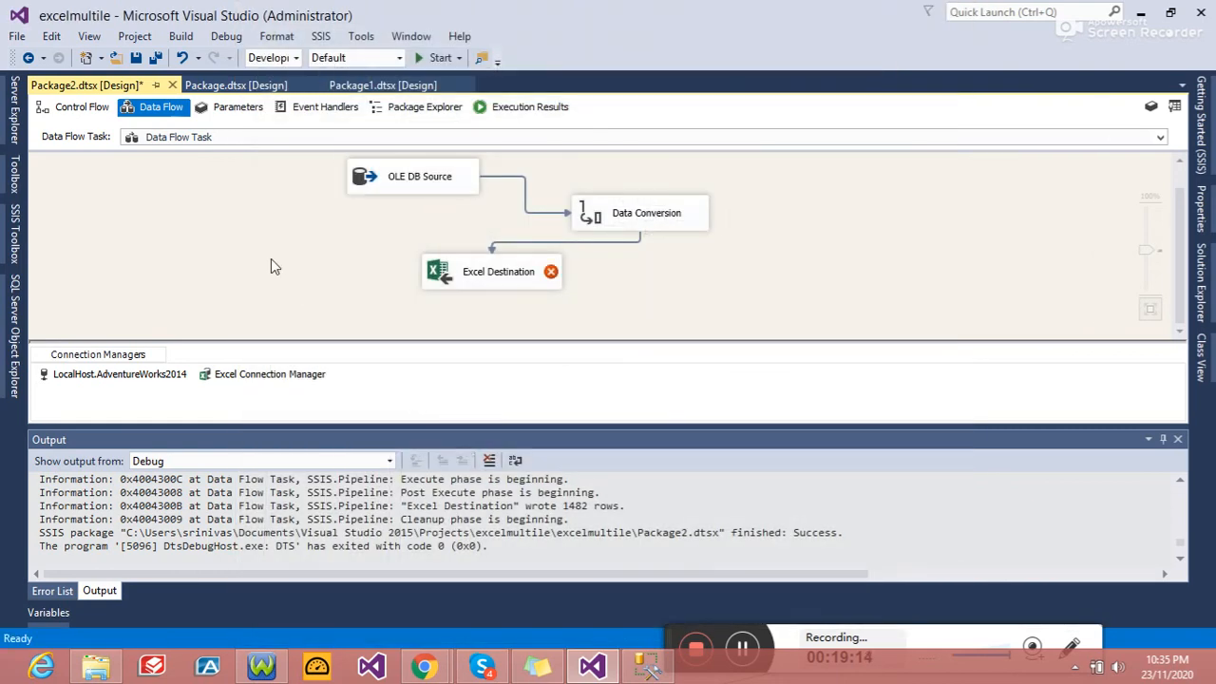
Step: Run Package2 from its control flow and switch to the SSISDEMO folder to check the generated files
click(74, 106)
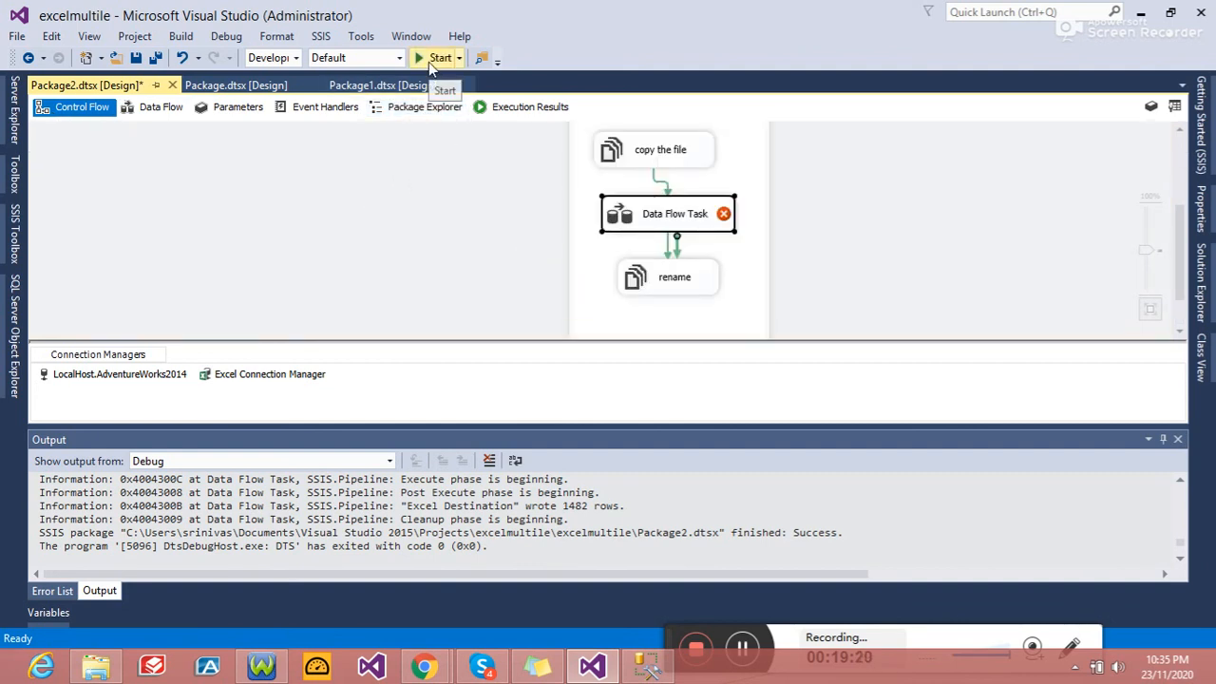
click(429, 58)
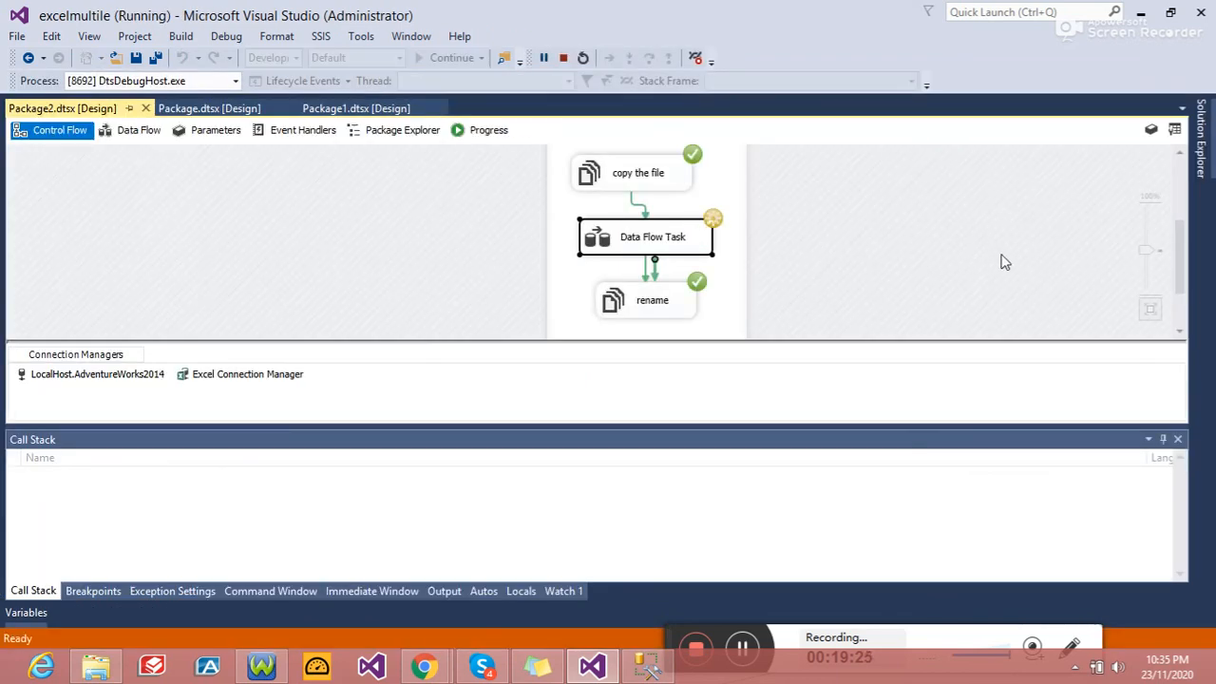
click(95, 667)
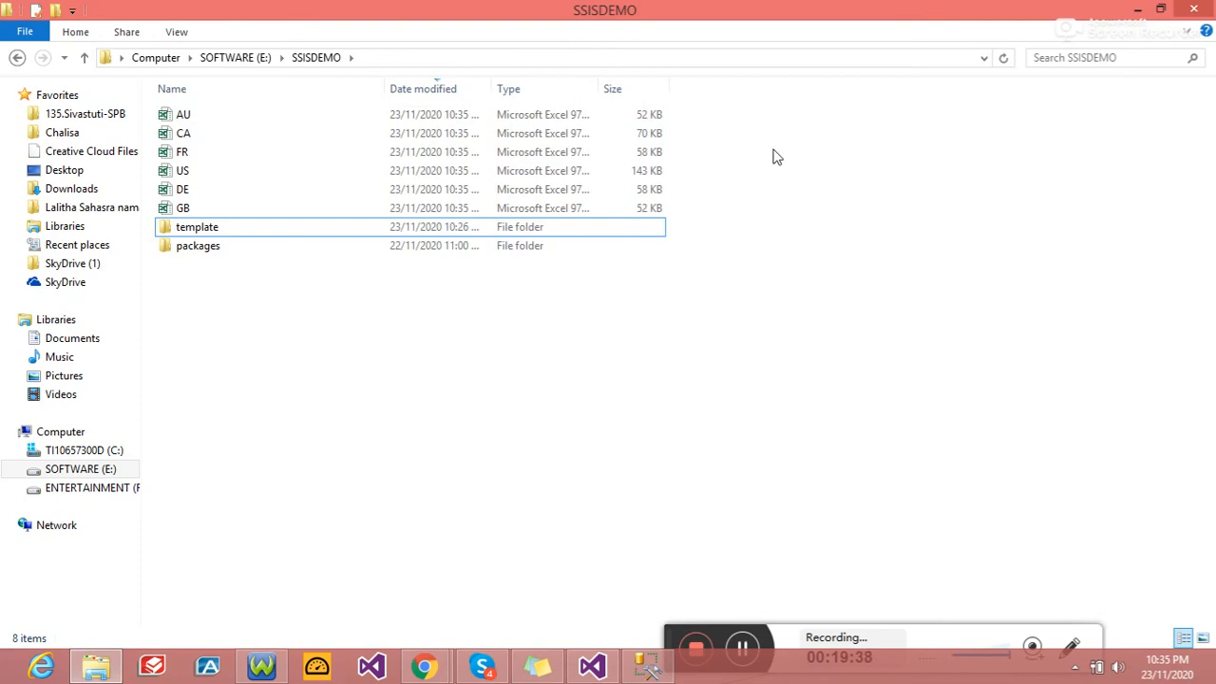
Step: Inspect the exported rows in the AU workbook and close it
double_click(217, 118)
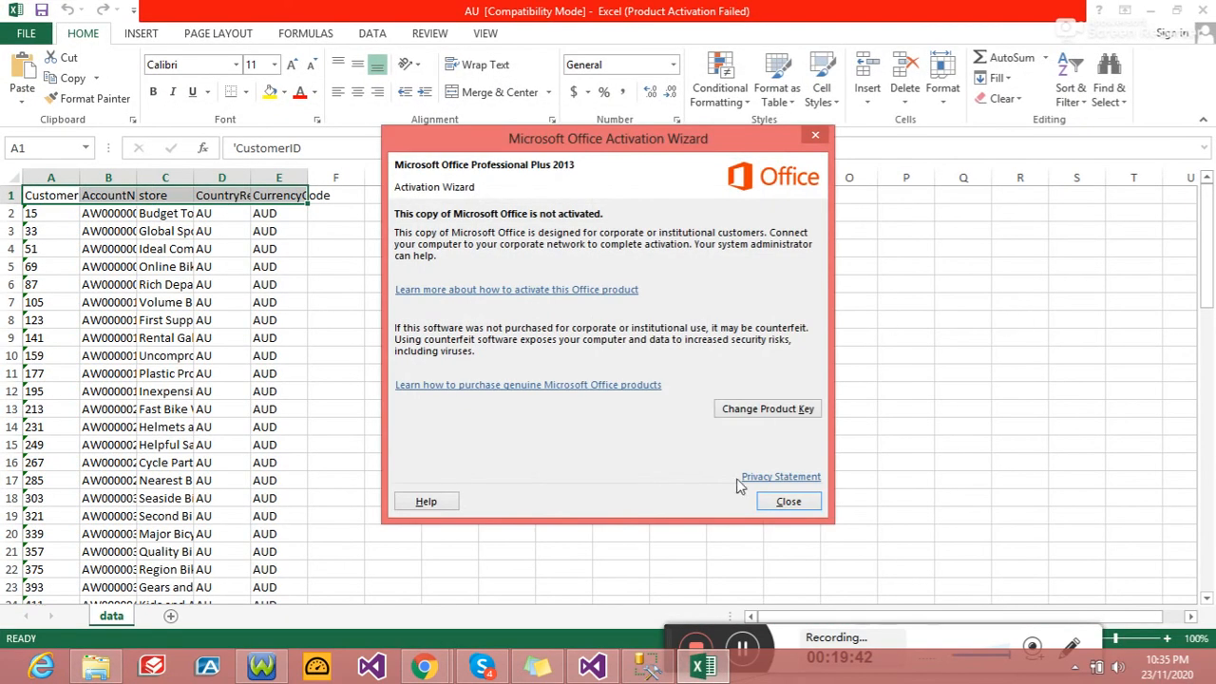
click(788, 501)
drag(1205, 282, 1195, 203)
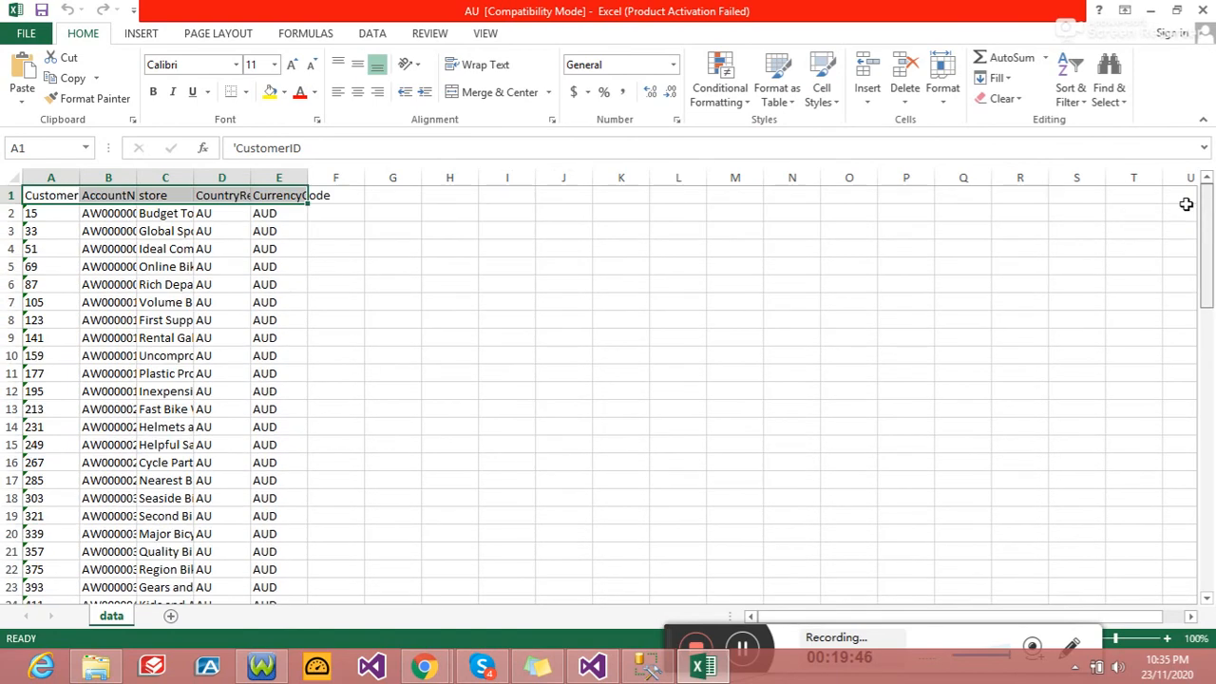
click(1202, 10)
click(549, 294)
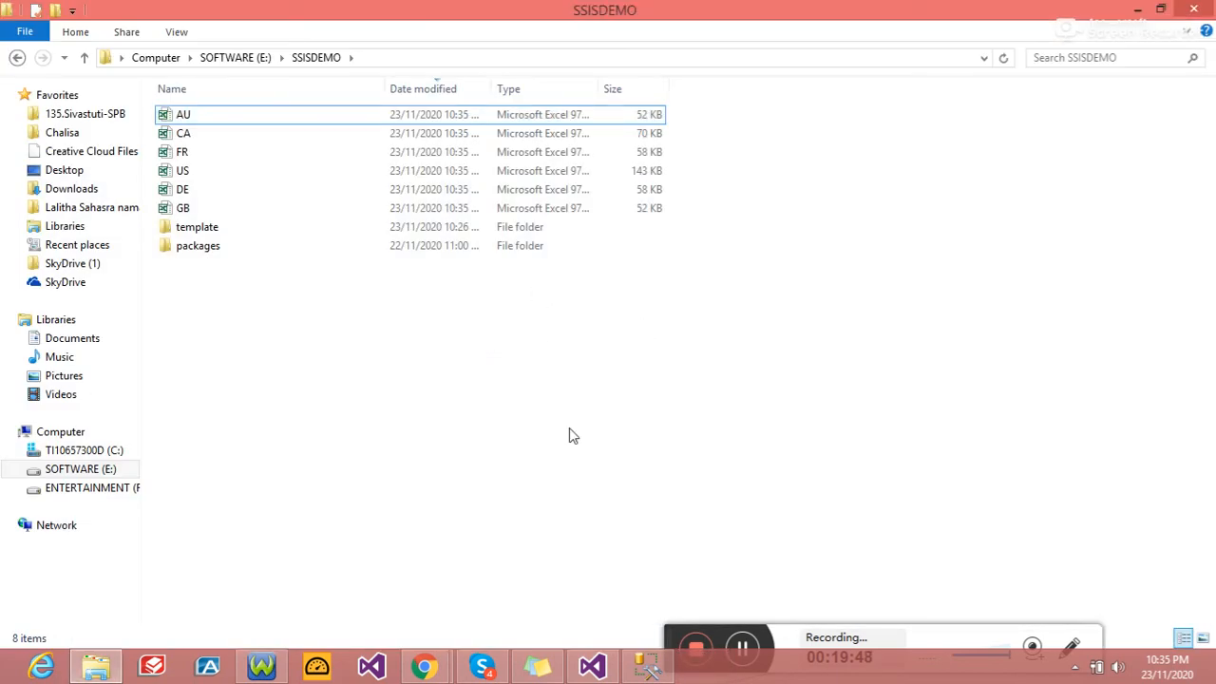
Step: Switch back to Visual Studio and stop debugging Package2
click(592, 665)
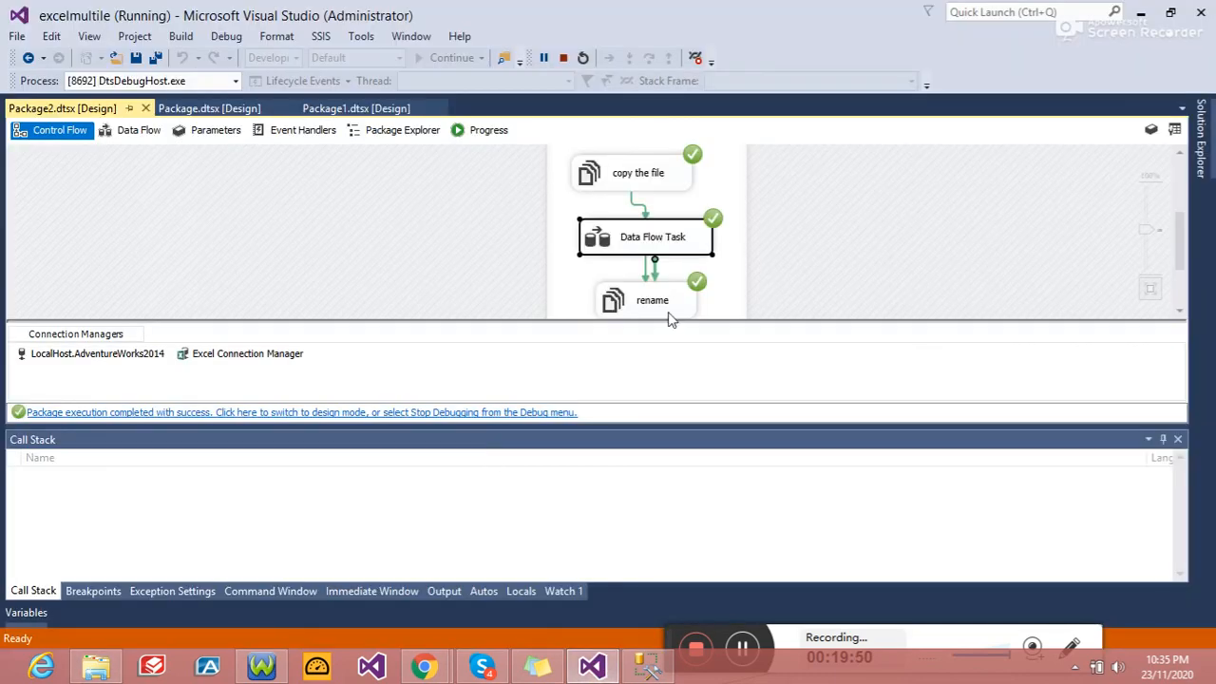
click(562, 59)
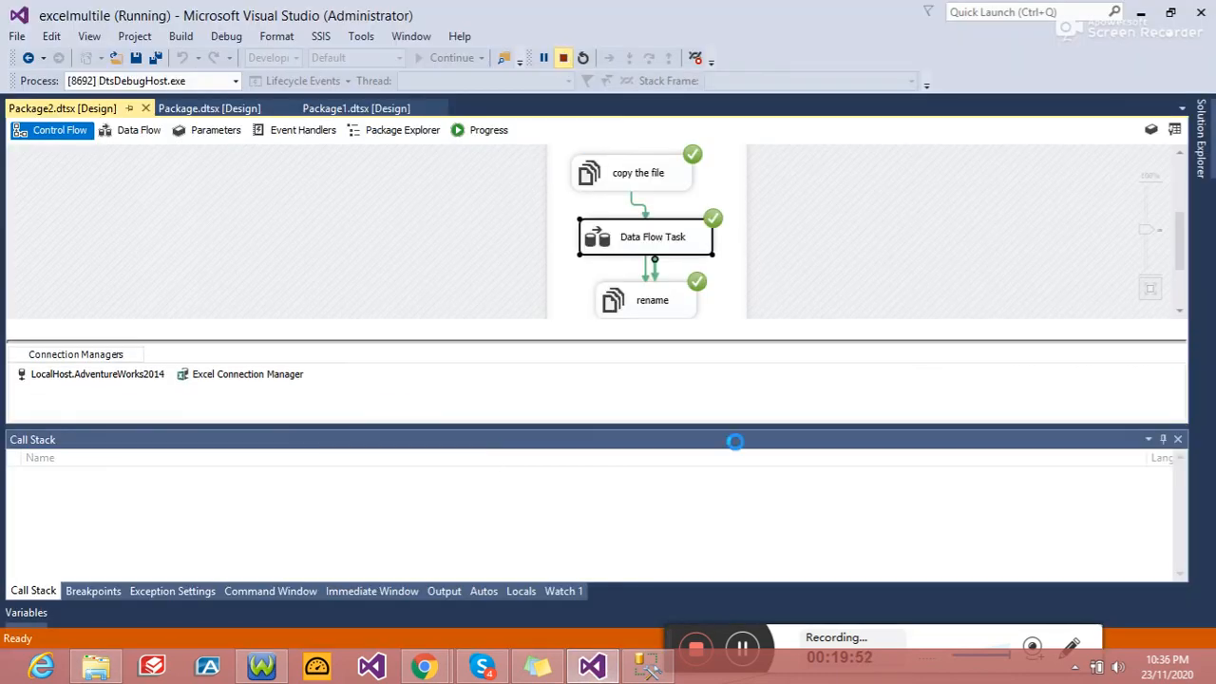